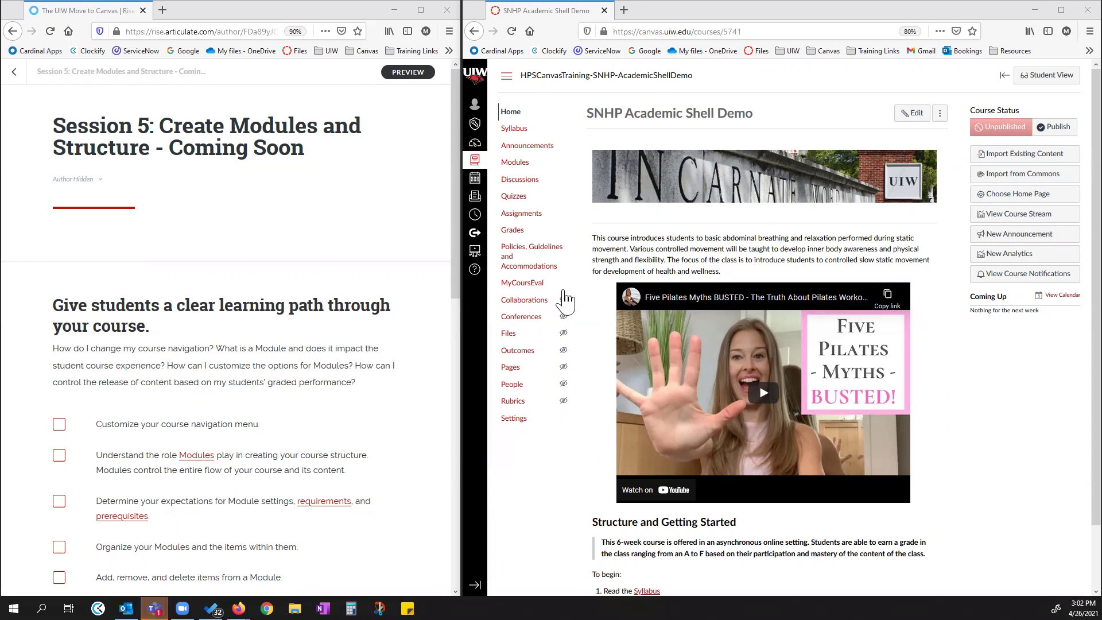
- Review the Session 5 lesson's checklist on creating modules and course structure
left_click_drag(170, 148, 297, 148)
left_click(300, 148)
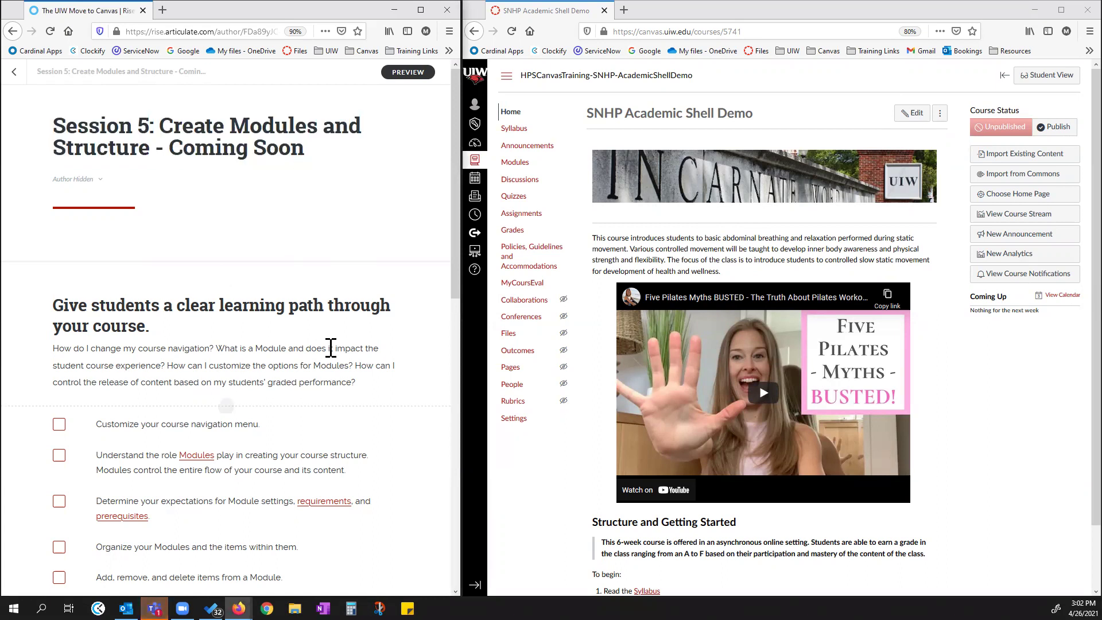
scroll(295, 393, "down", 2)
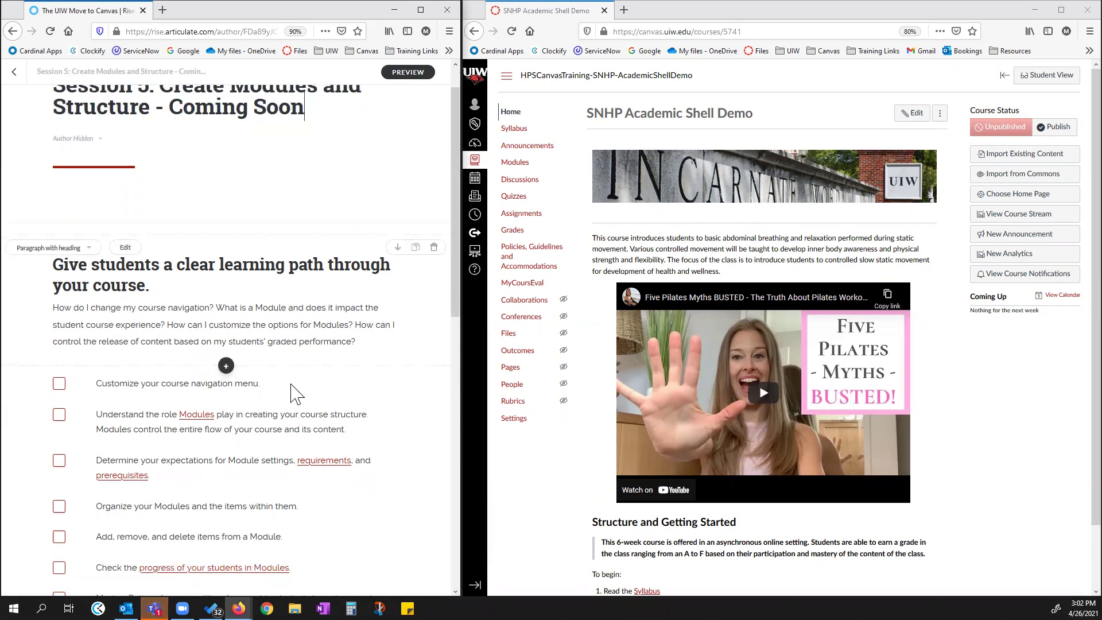
scroll(296, 394, "down", 3)
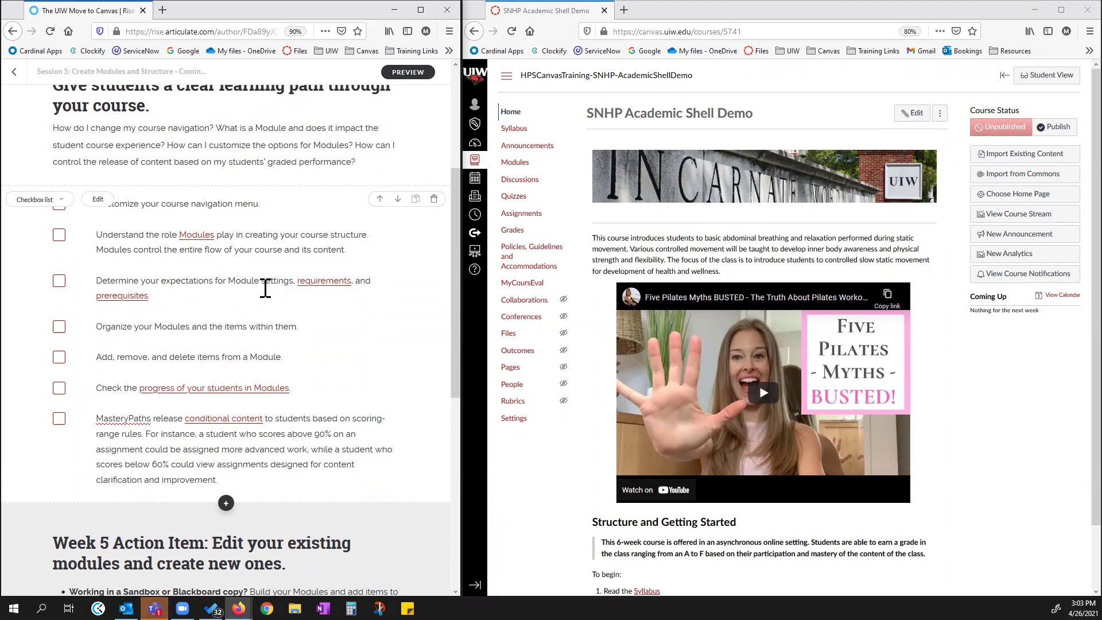
scroll(265, 288, "up", 2)
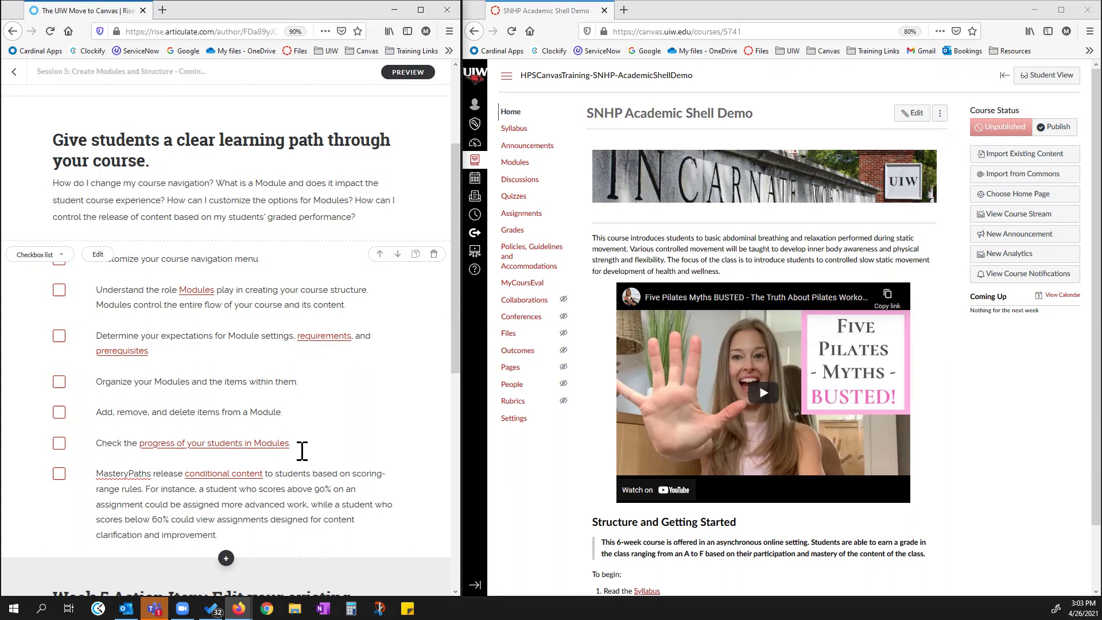
- Resize the side-by-side browser windows so the Canvas course gets more width than the Rise lesson
left_click_drag(460, 292, 285, 304)
left_click(458, 302)
left_click_drag(458, 303, 303, 303)
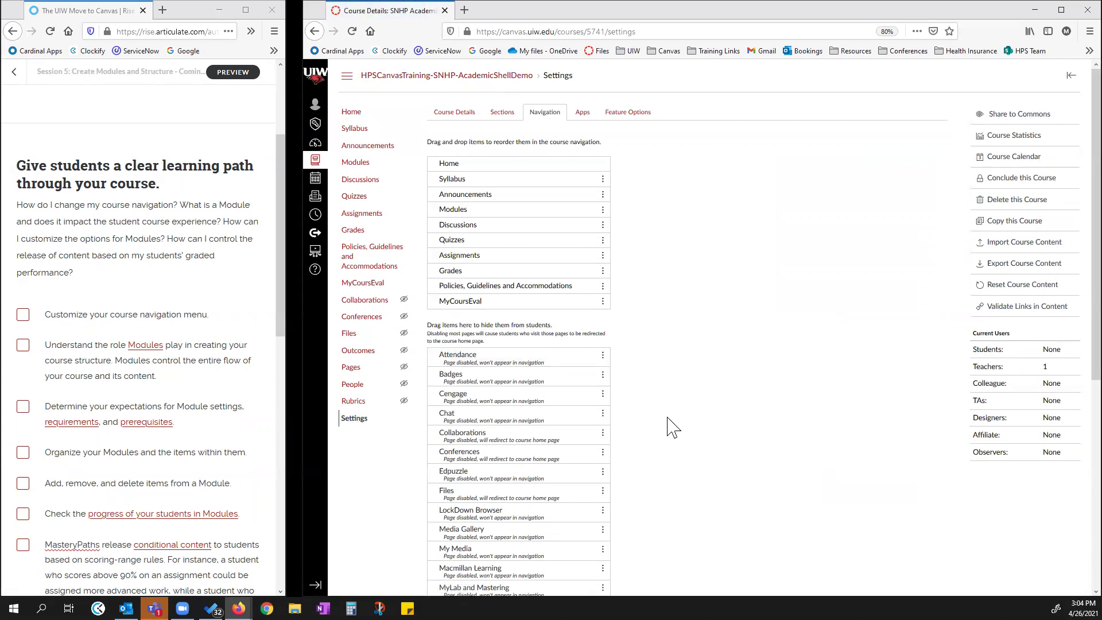
- Enable Badges in the course navigation by placing it between Assignments and Grades
scroll(672, 428, "down", 5)
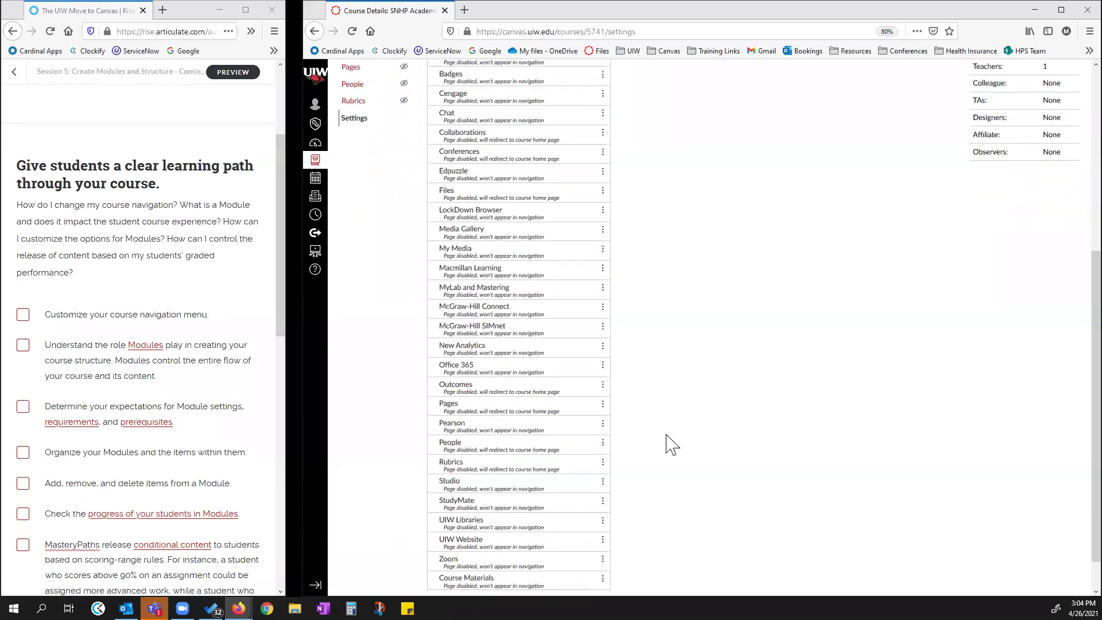
scroll(669, 464, "down", 1)
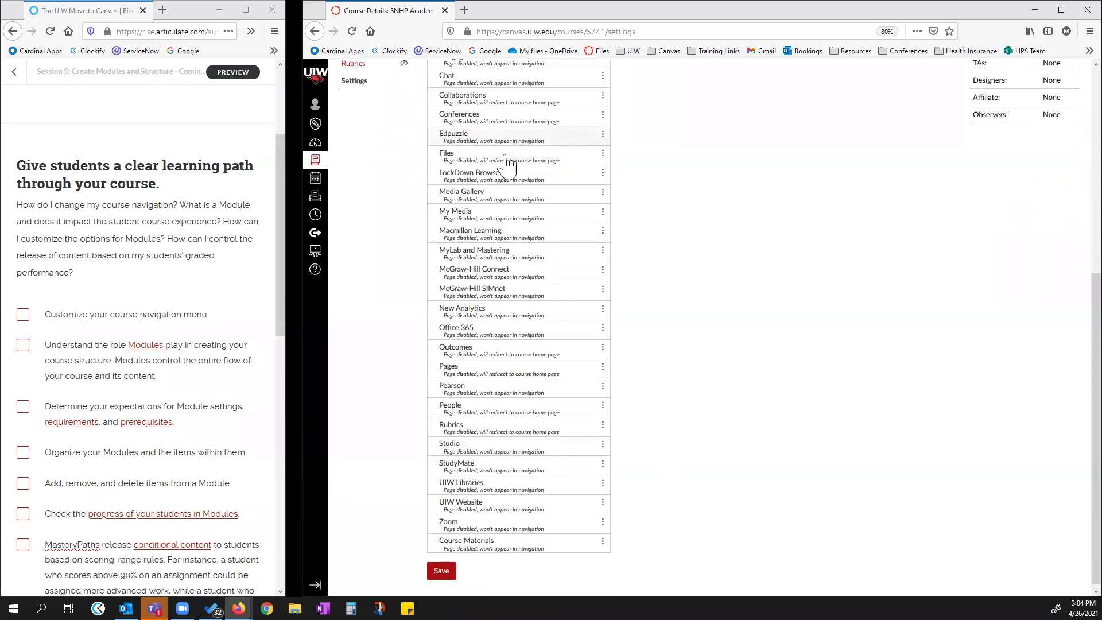
scroll(608, 241, "up", 2)
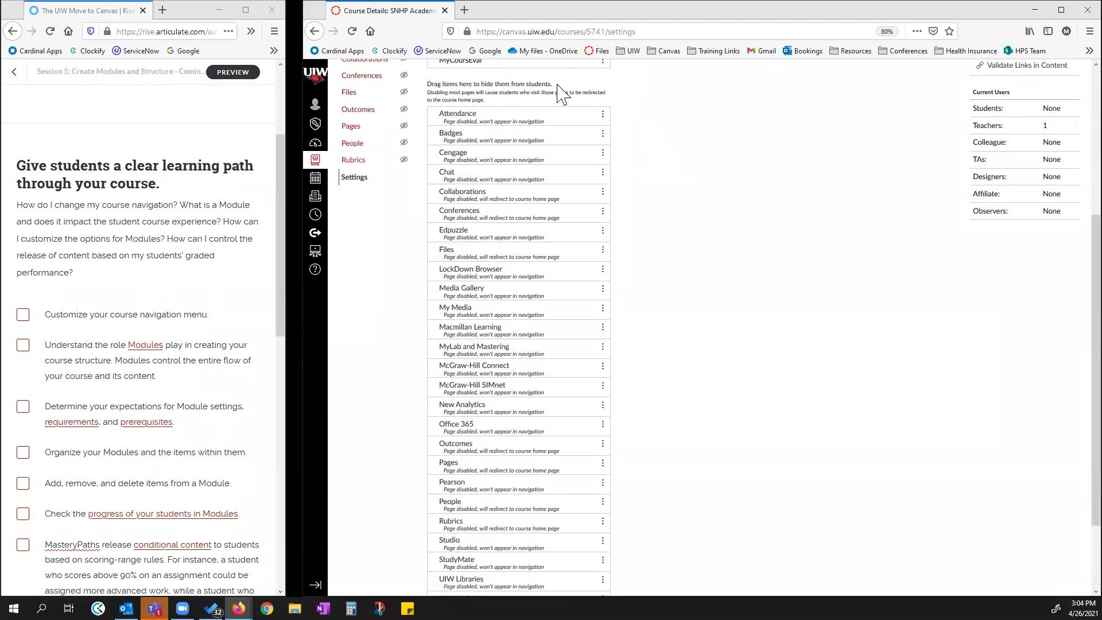
scroll(563, 241, "down", 1)
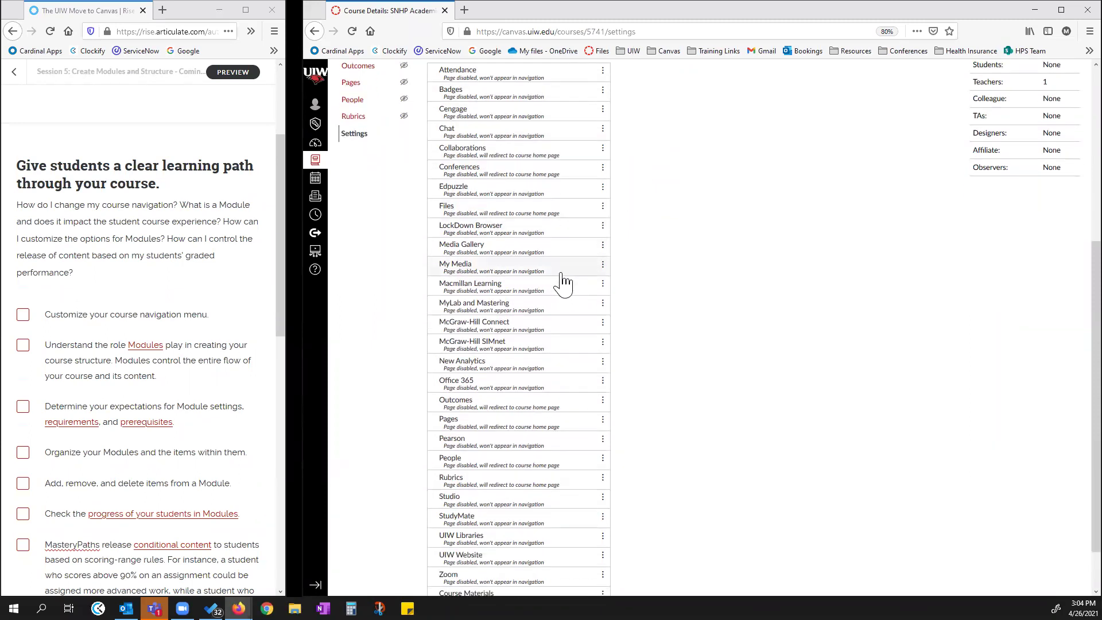
scroll(637, 396, "up", 3)
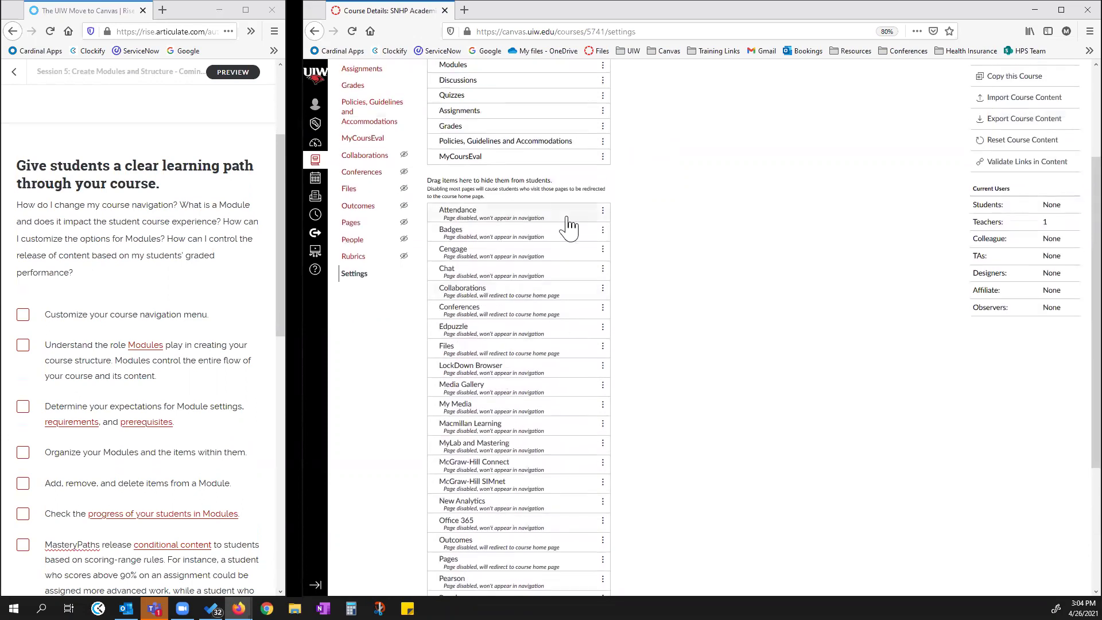
left_click_drag(541, 227, 542, 128)
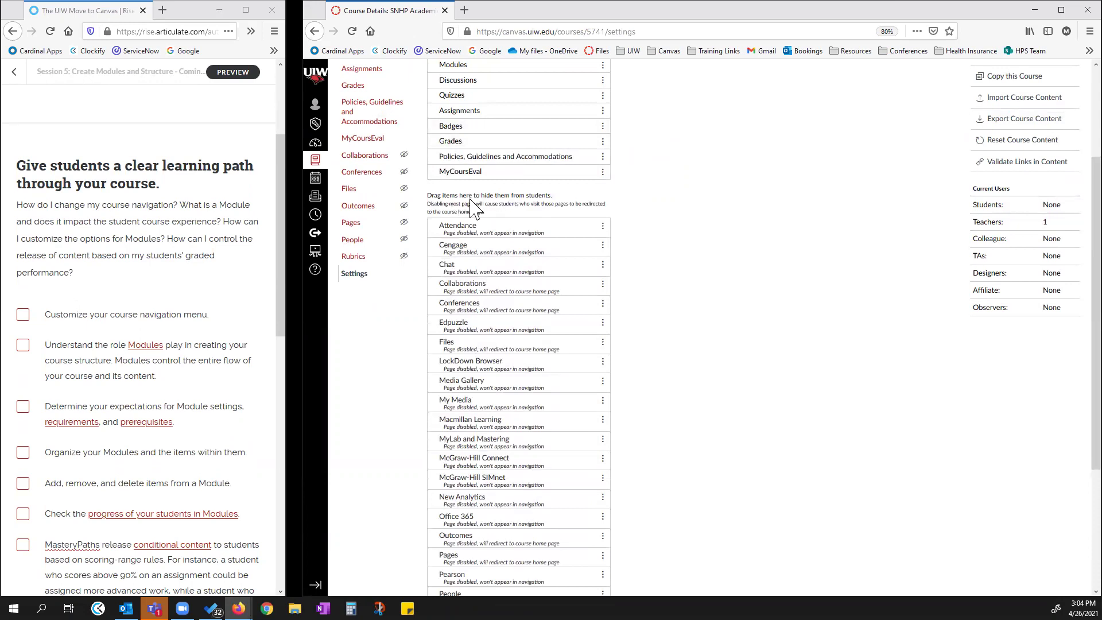
- Reorder Badges to sit directly below Grades and save the course navigation
scroll(472, 208, "up", 3)
mouse_move(477, 229)
left_mouse_down()
mouse_move(477, 192)
mouse_move(482, 235)
left_mouse_up()
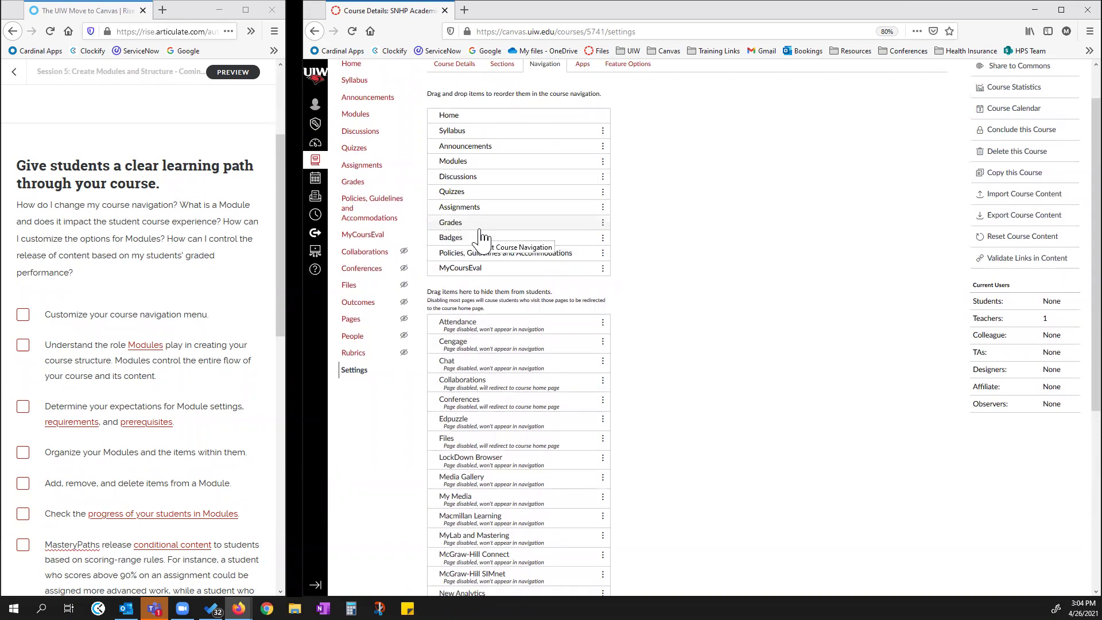
scroll(593, 339, "down", 5)
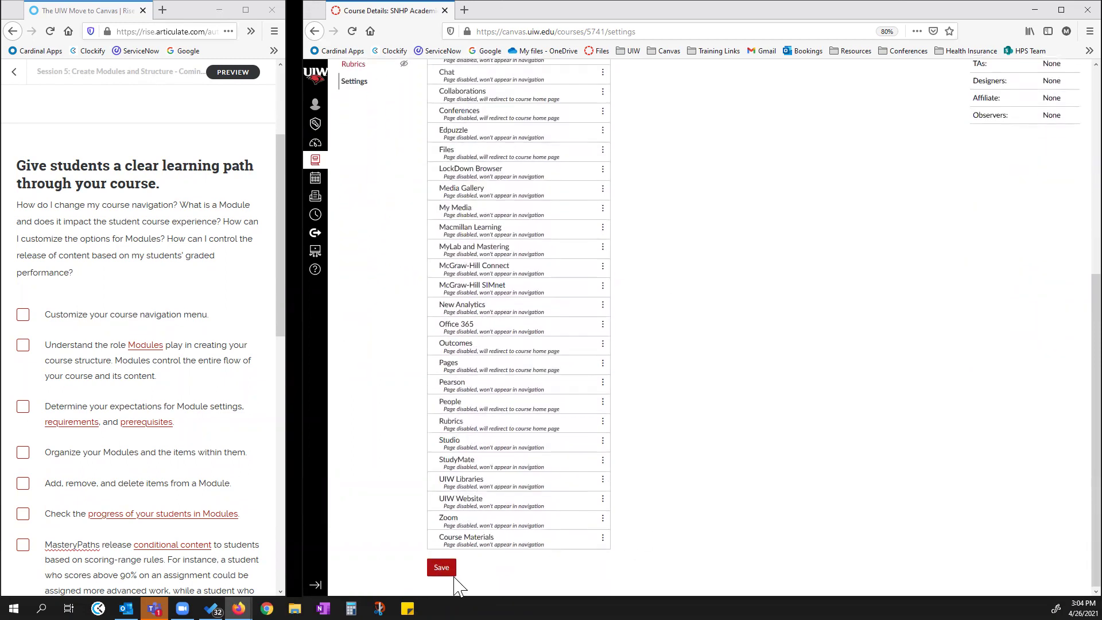
left_click(442, 568)
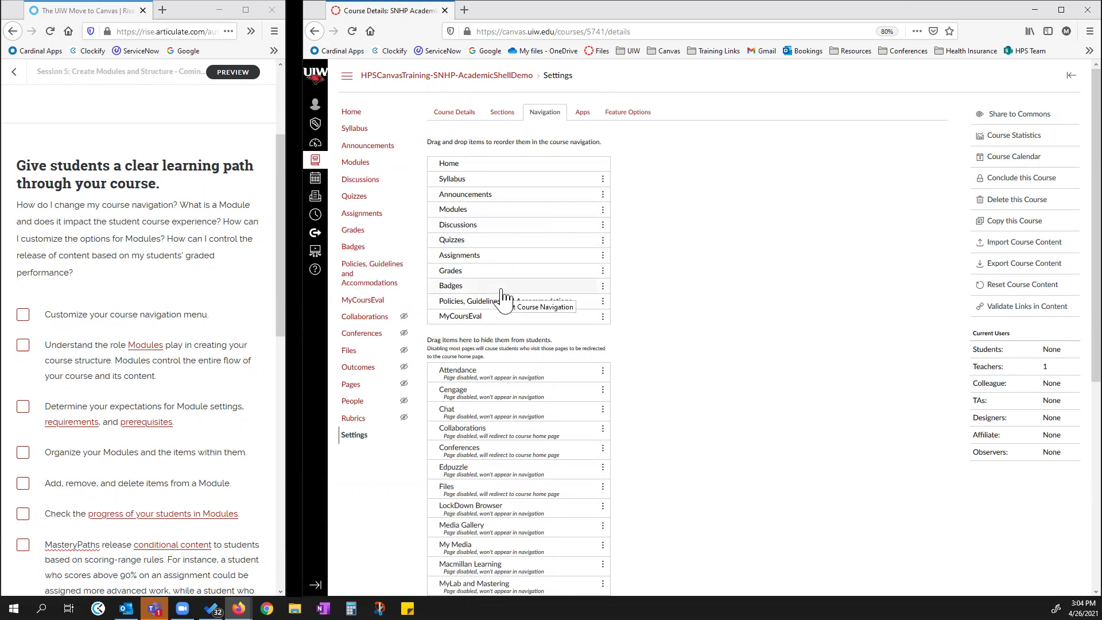
- Return Badges to the hidden navigation items and place StudyMate below Grades in the visible list
left_click_drag(502, 292, 509, 382)
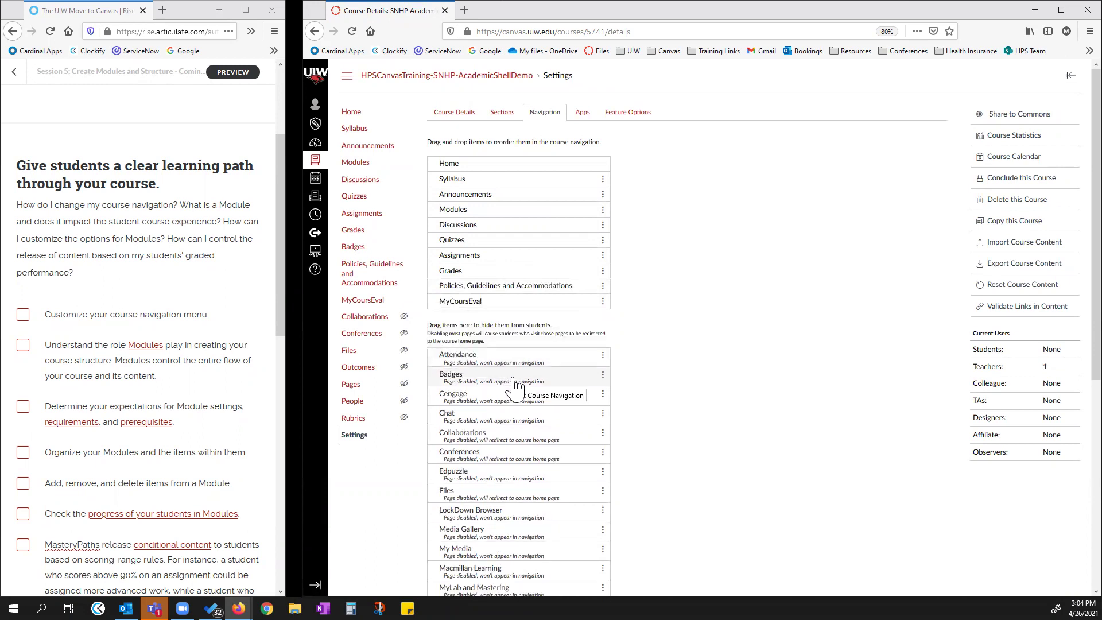
scroll(608, 361, "down", 5)
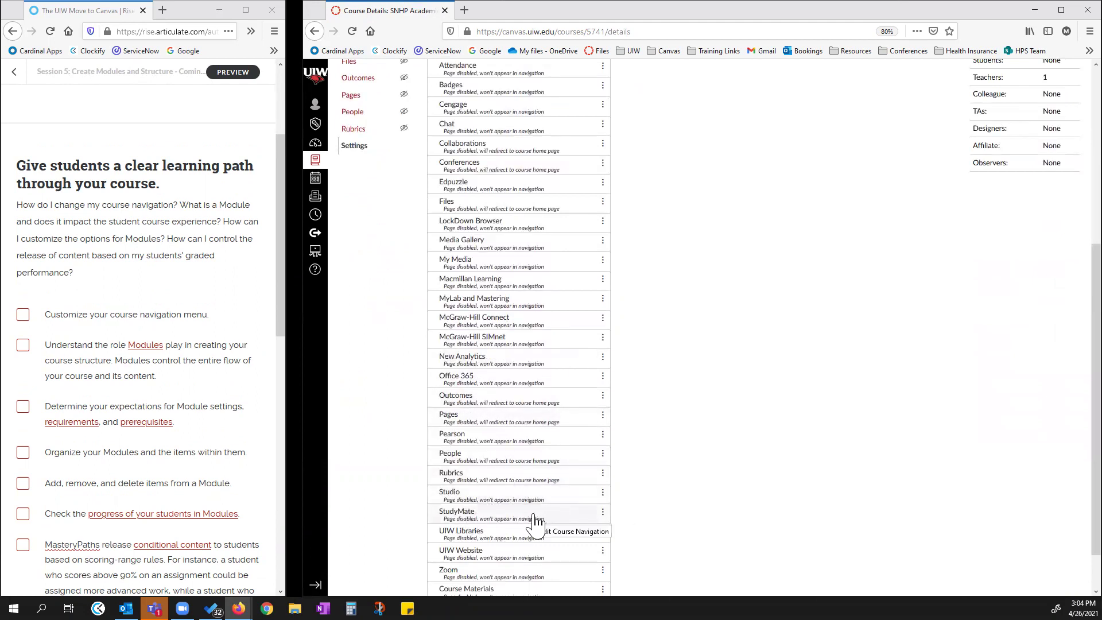
left_click_drag(533, 518, 589, 188)
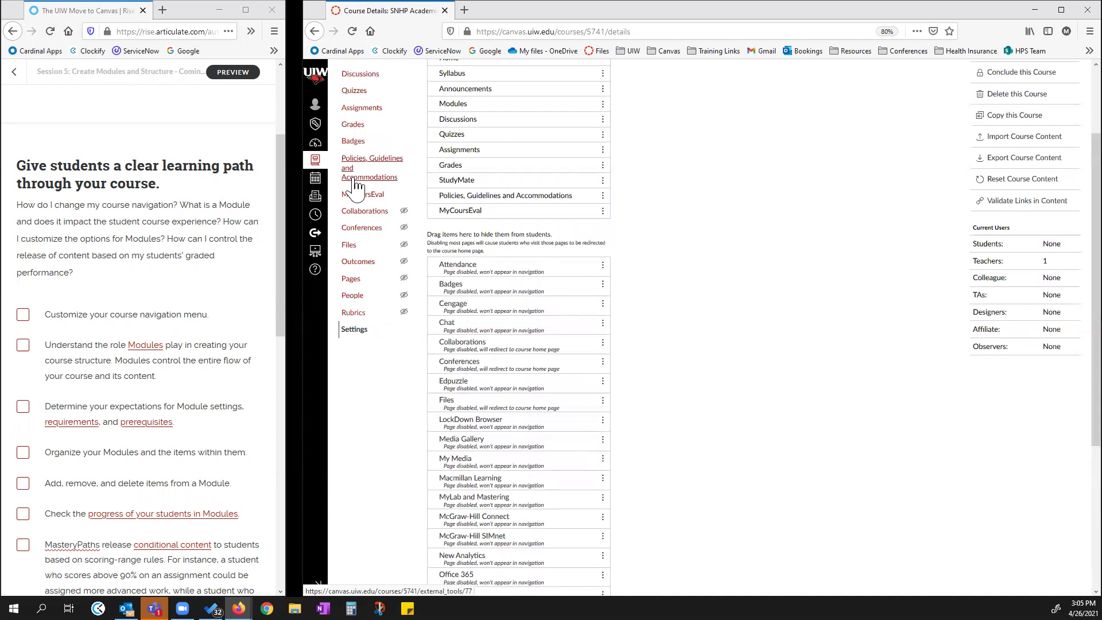
- Return StudyMate to the hidden items between Rubrics and Studio and save the course navigation
left_click_drag(484, 178, 504, 509)
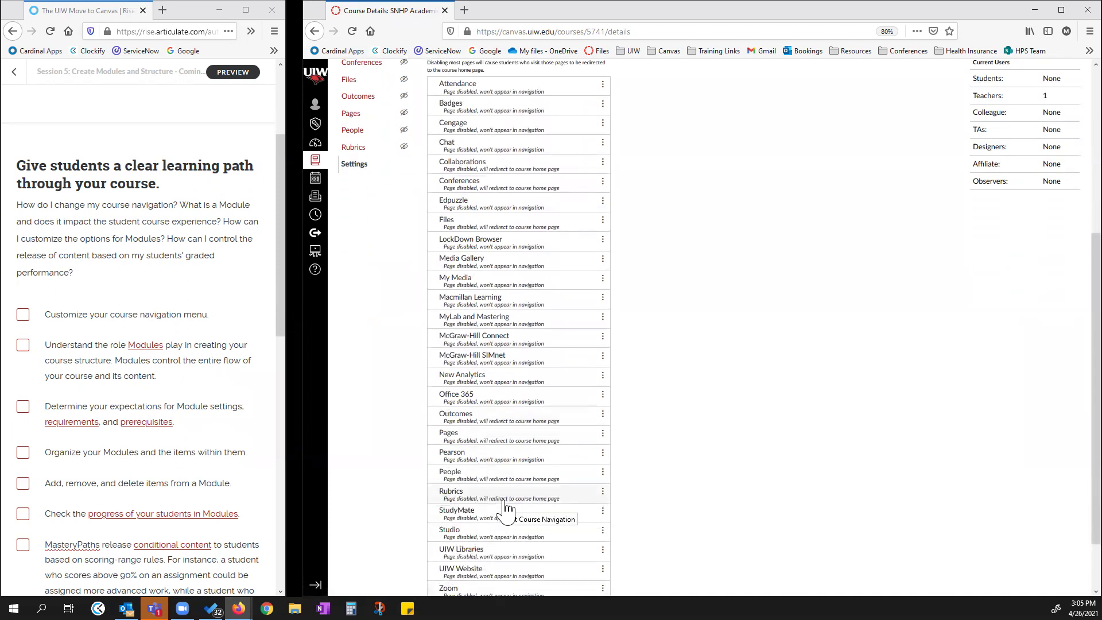
scroll(547, 390, "down", 1)
scroll(546, 390, "down", 2)
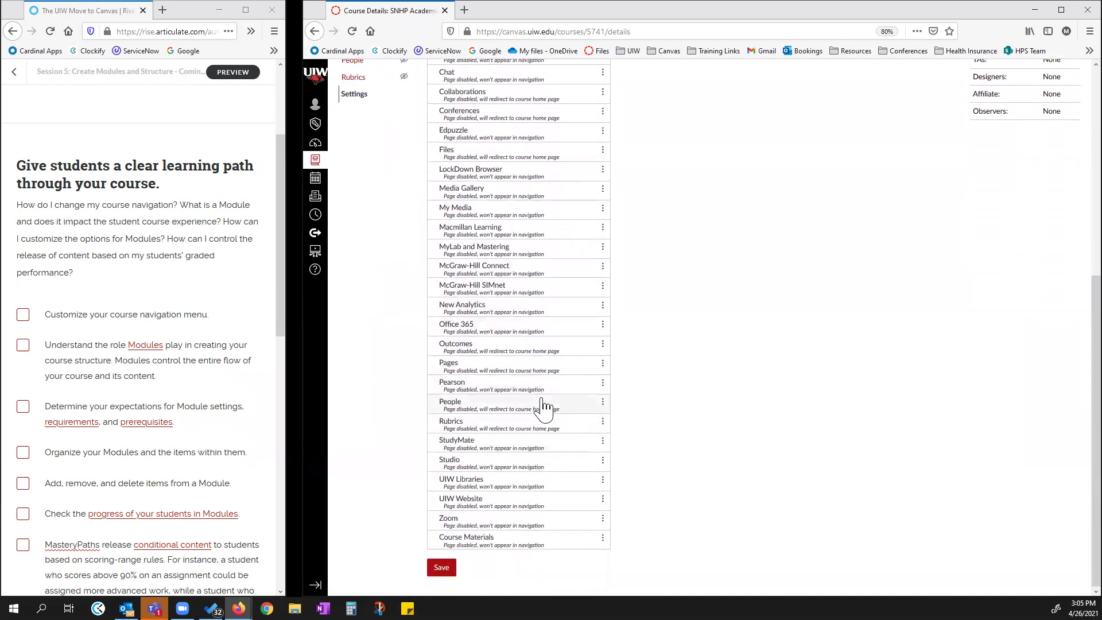
left_click(445, 567)
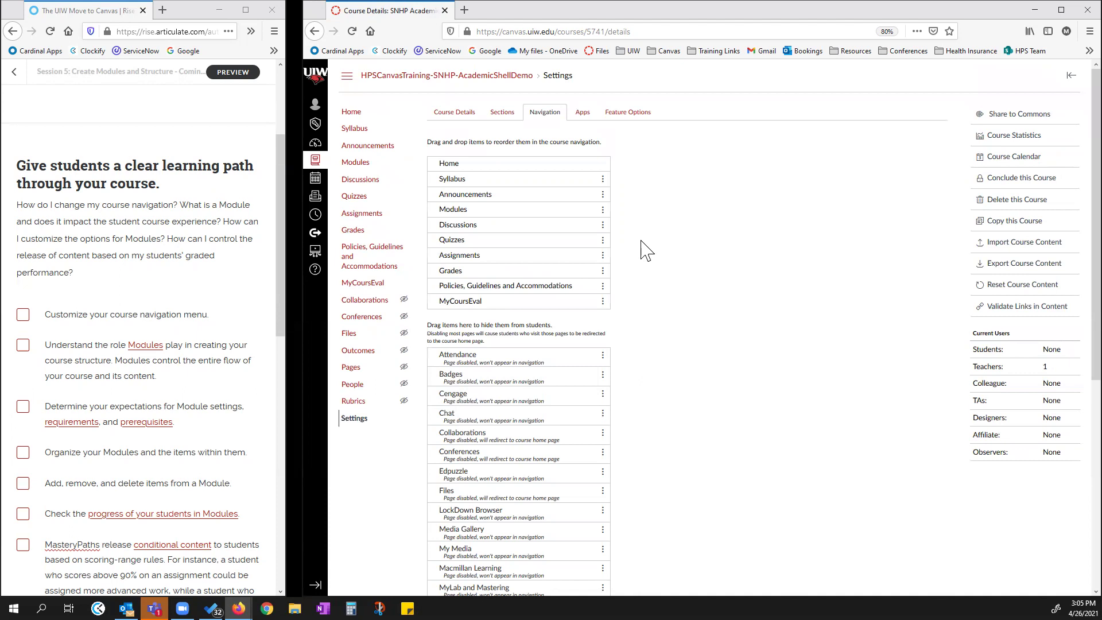
- Look at the course's external apps settings, then return to the navigation settings and review the full item list
left_click(582, 113)
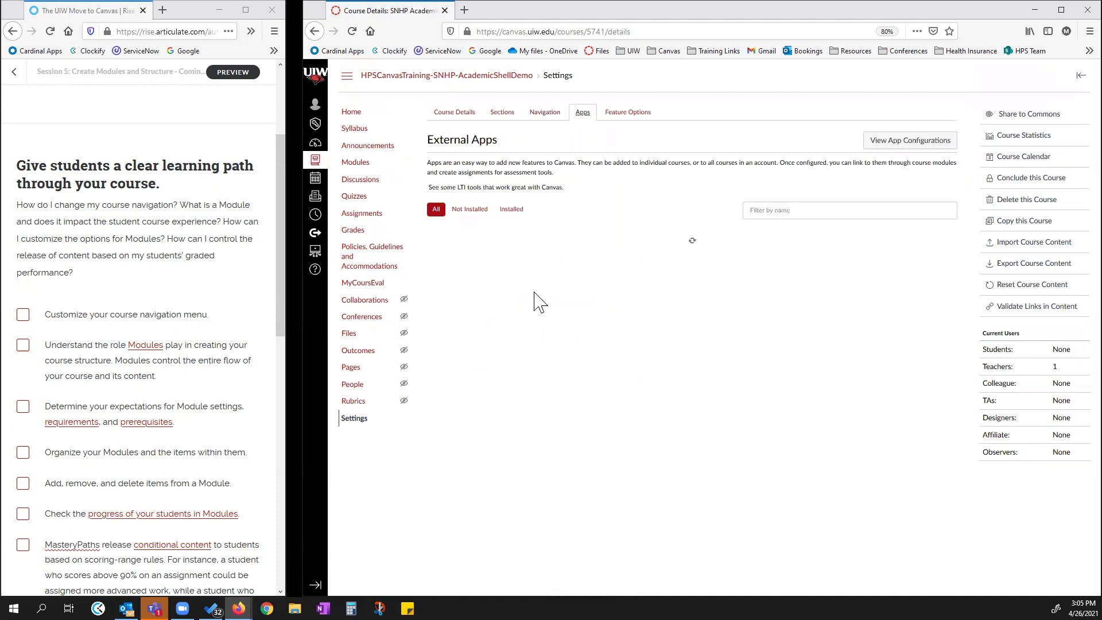
left_click(542, 112)
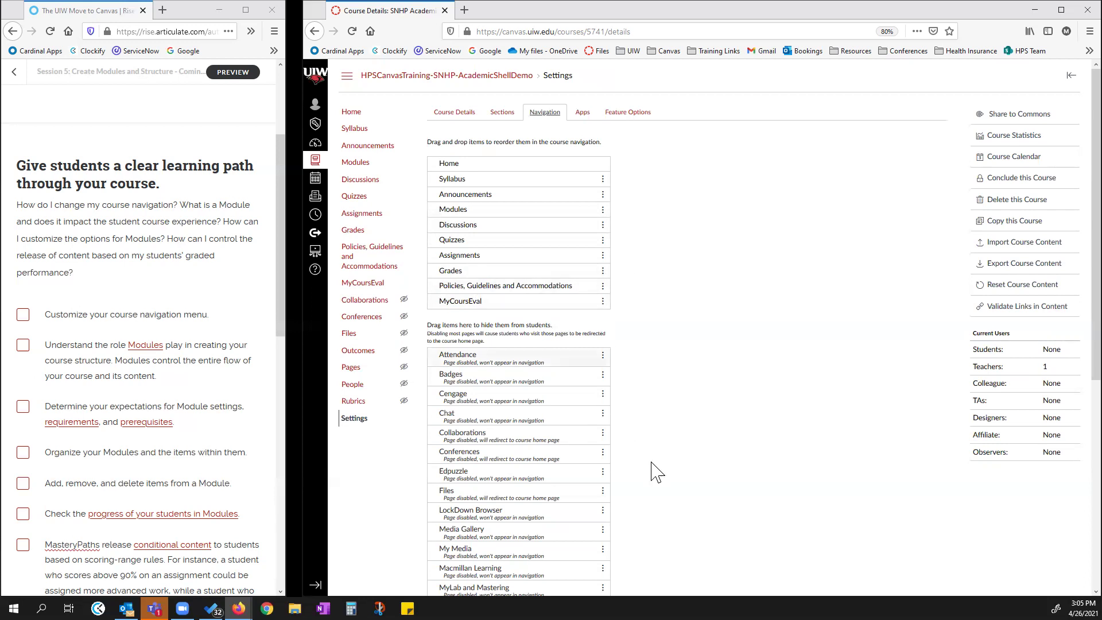
scroll(637, 459, "down", 5)
scroll(659, 493, "down", 1)
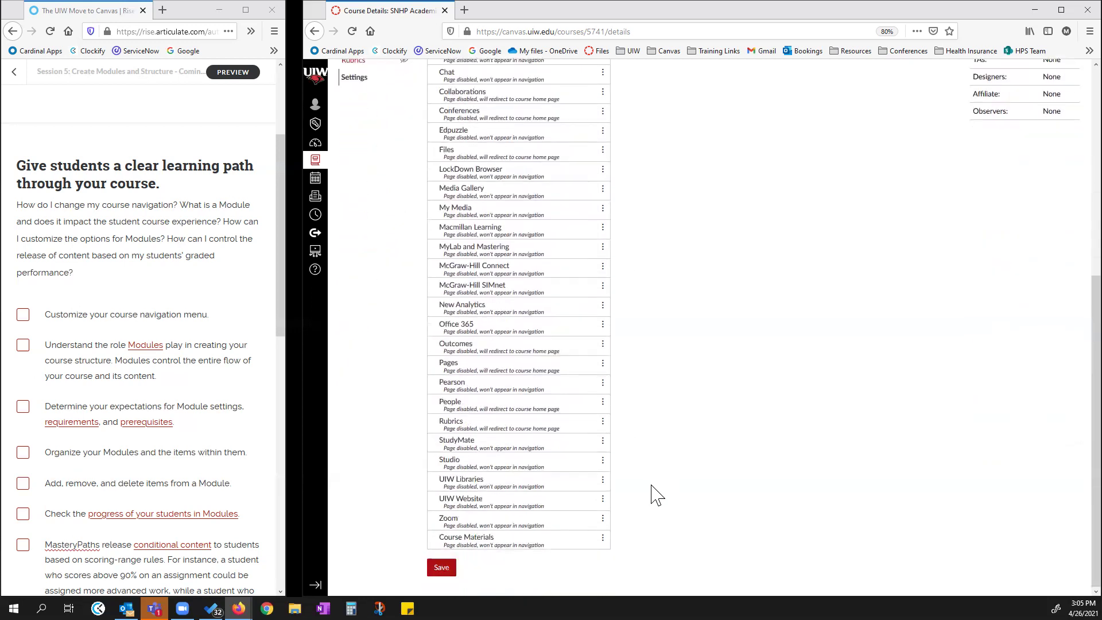
left_click(441, 568)
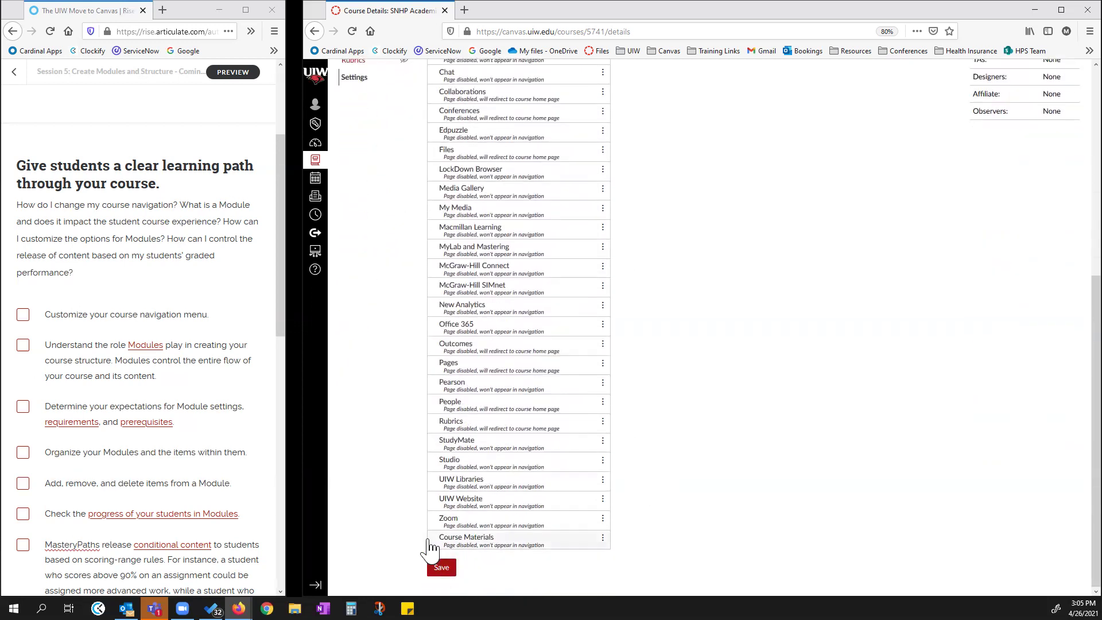
scroll(590, 487, "up", 5)
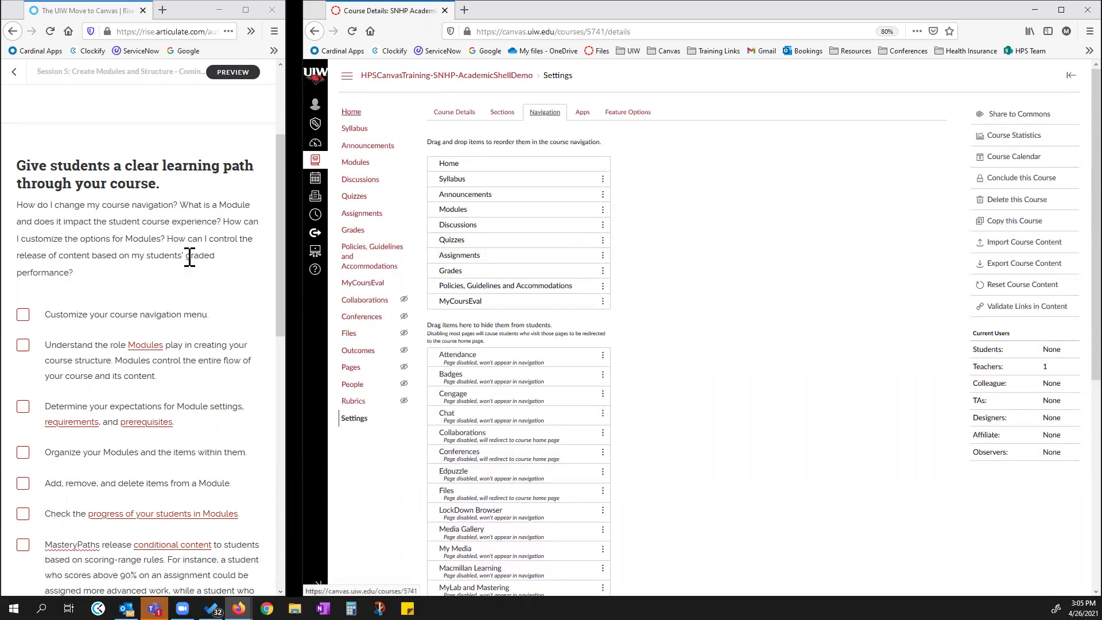
- Switch to the Rise lesson and open its preview from the course navigation checklist
left_click(26, 321)
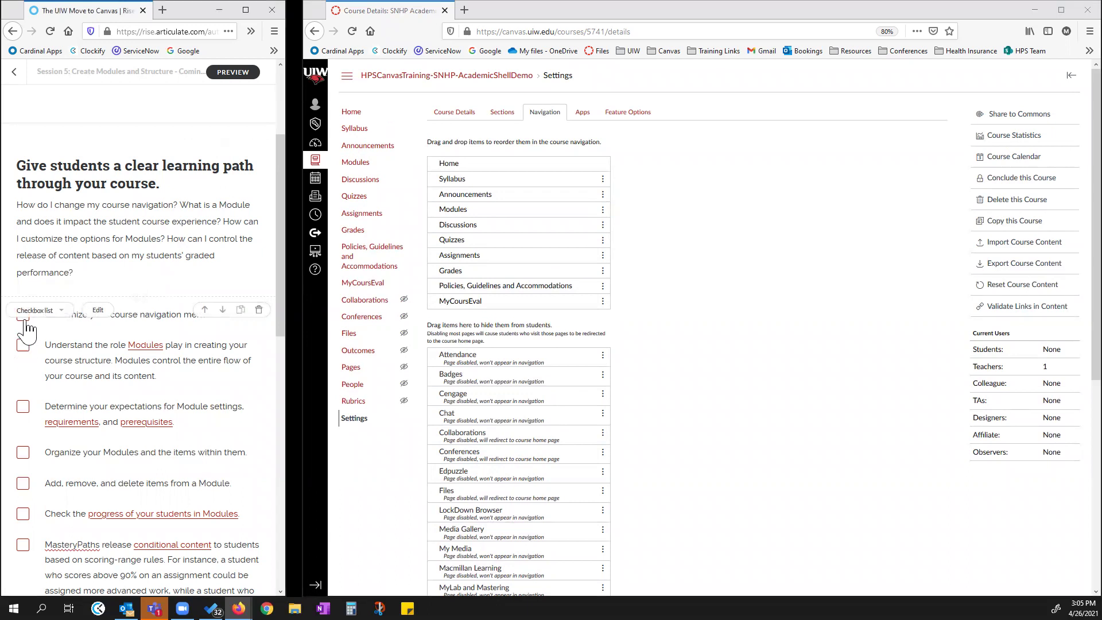
left_click(229, 73)
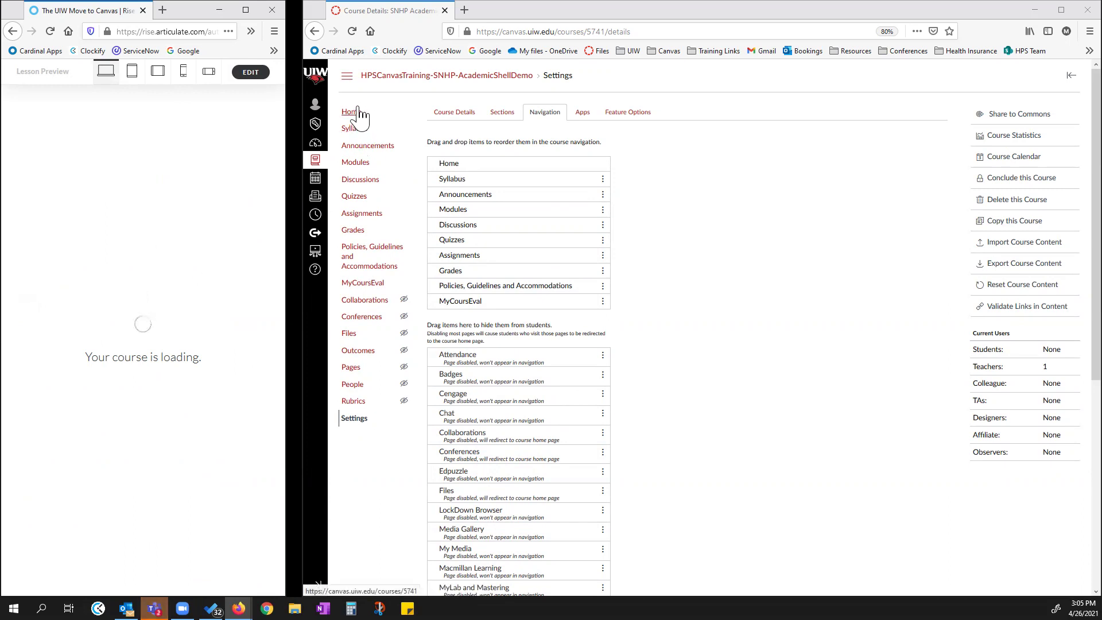
- Open the Canvas course's modules and expand the Course Orientation for Students module
left_click(359, 167)
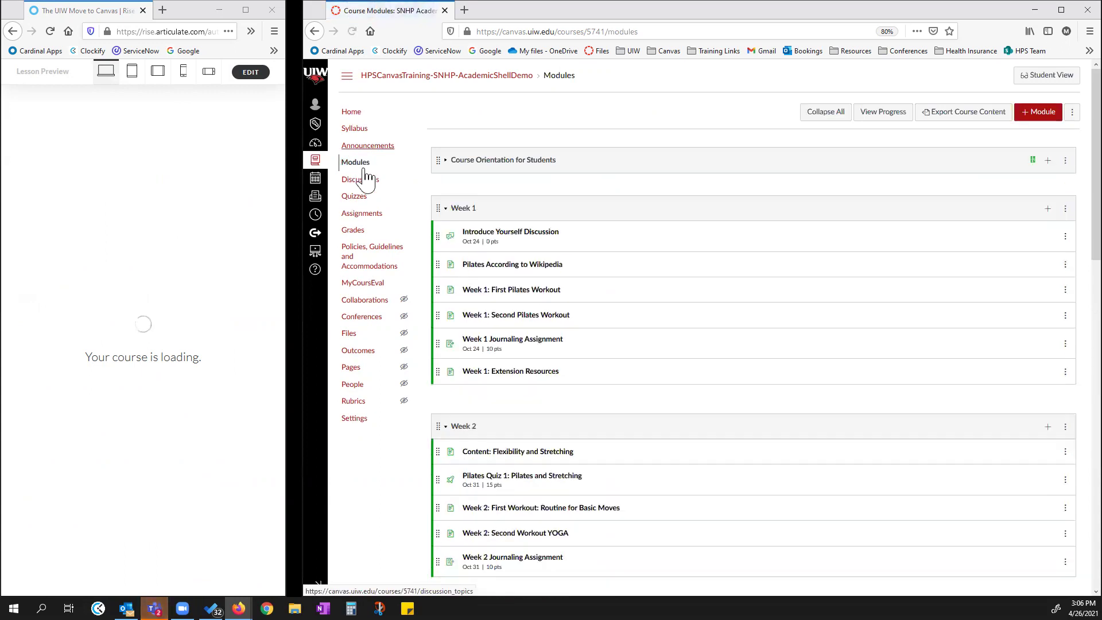
scroll(360, 166, "down", 2)
scroll(374, 216, "up", 2)
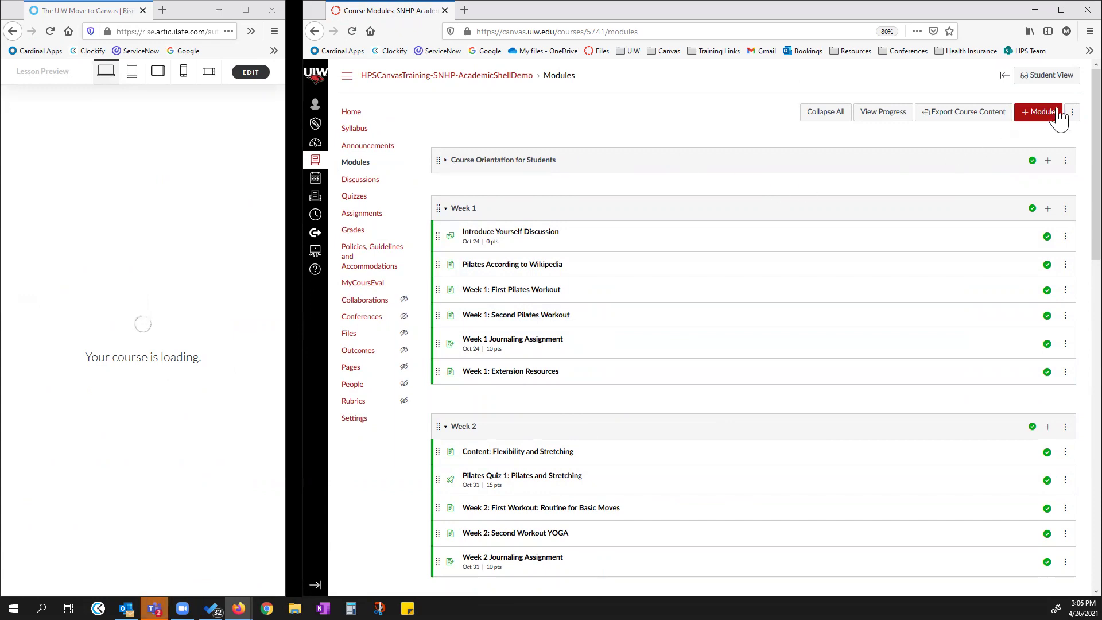
left_click(444, 163)
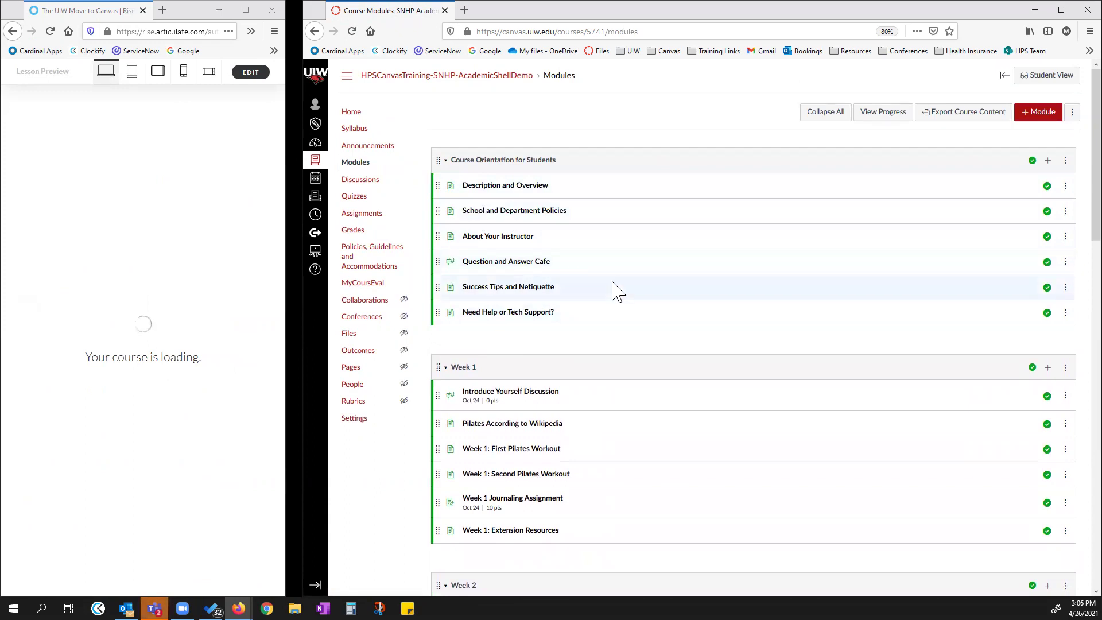
left_click(445, 162)
left_click(445, 161)
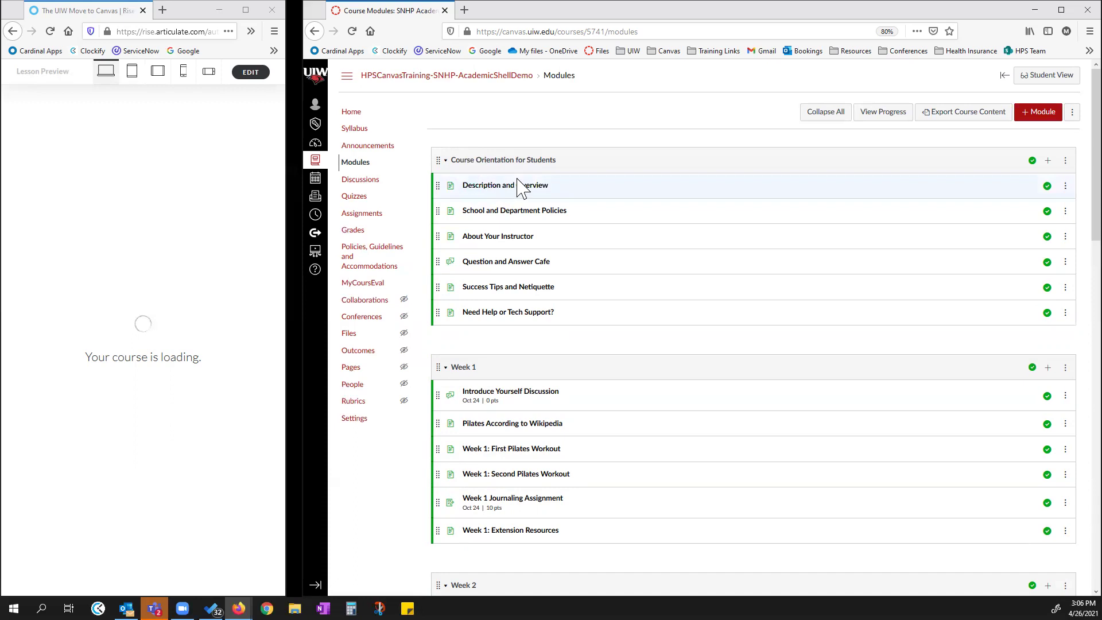
- View the Description and Overview page and advance through School and Department Policies to About Your Instructor
left_click(486, 189)
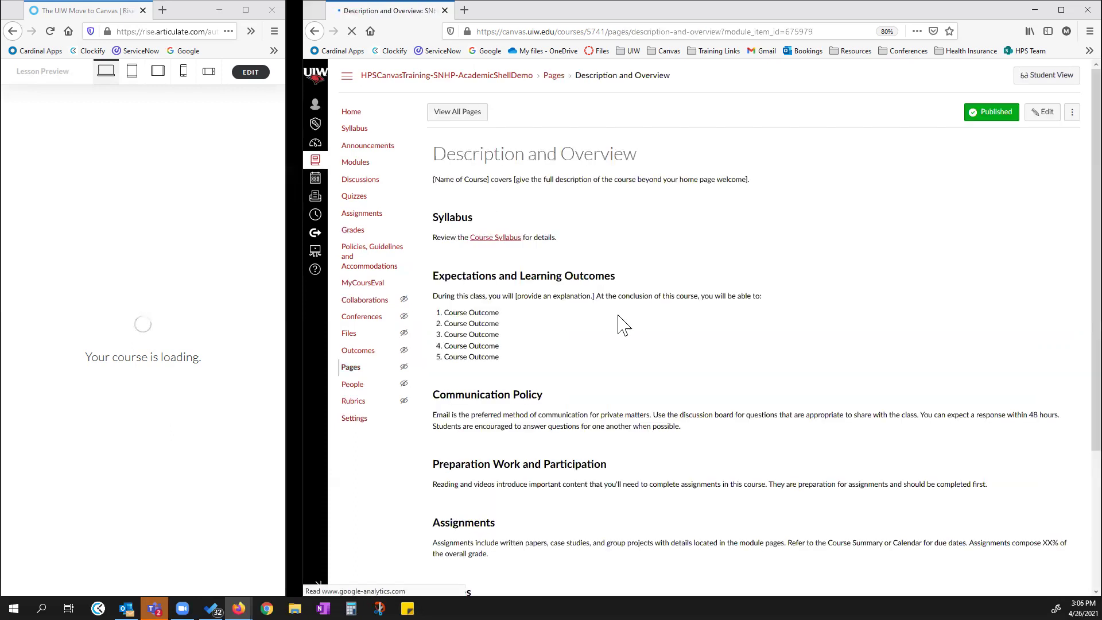
scroll(579, 192, "down", 1)
scroll(579, 192, "down", 5)
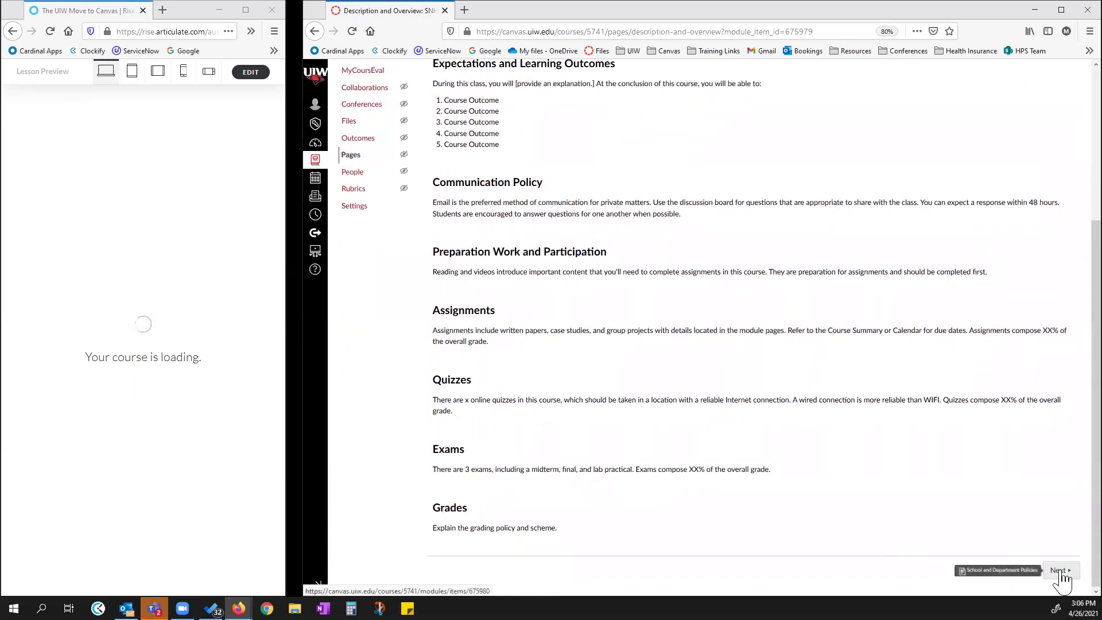
left_click(1062, 570)
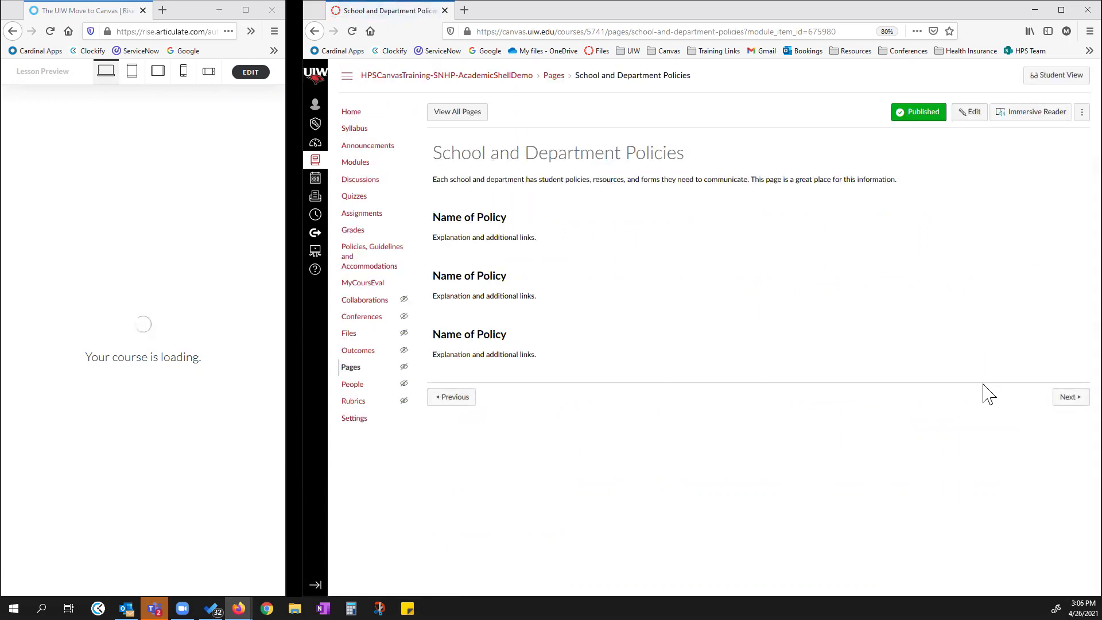
left_click(1067, 400)
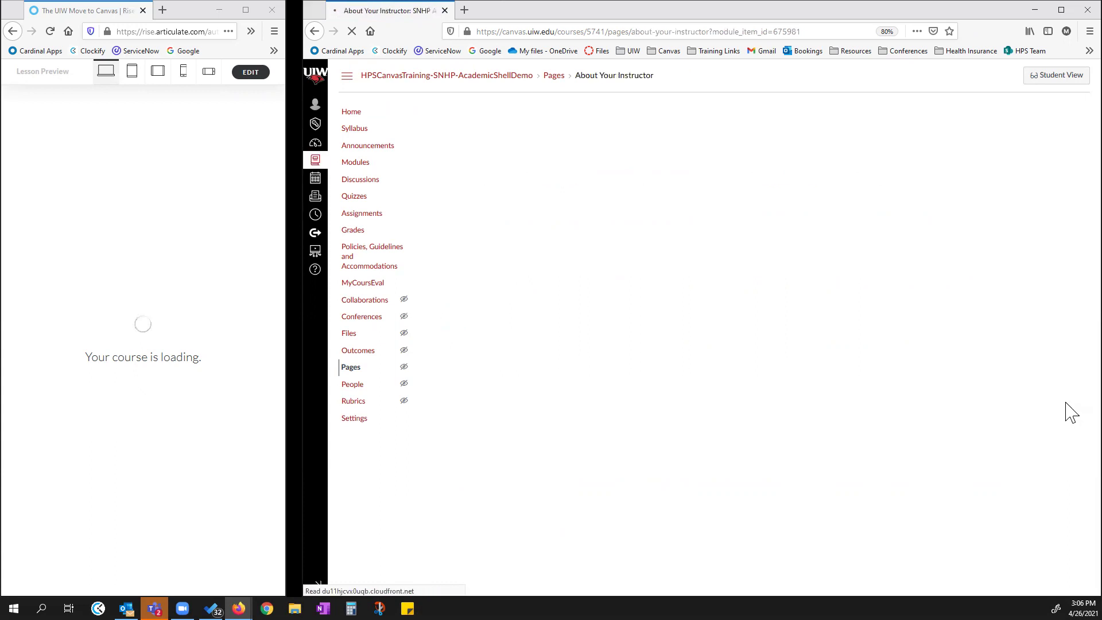
- Advance through Question and Answer Cafe to Success Tips and Netiquette, then return to the course's modules list
left_click(1059, 404)
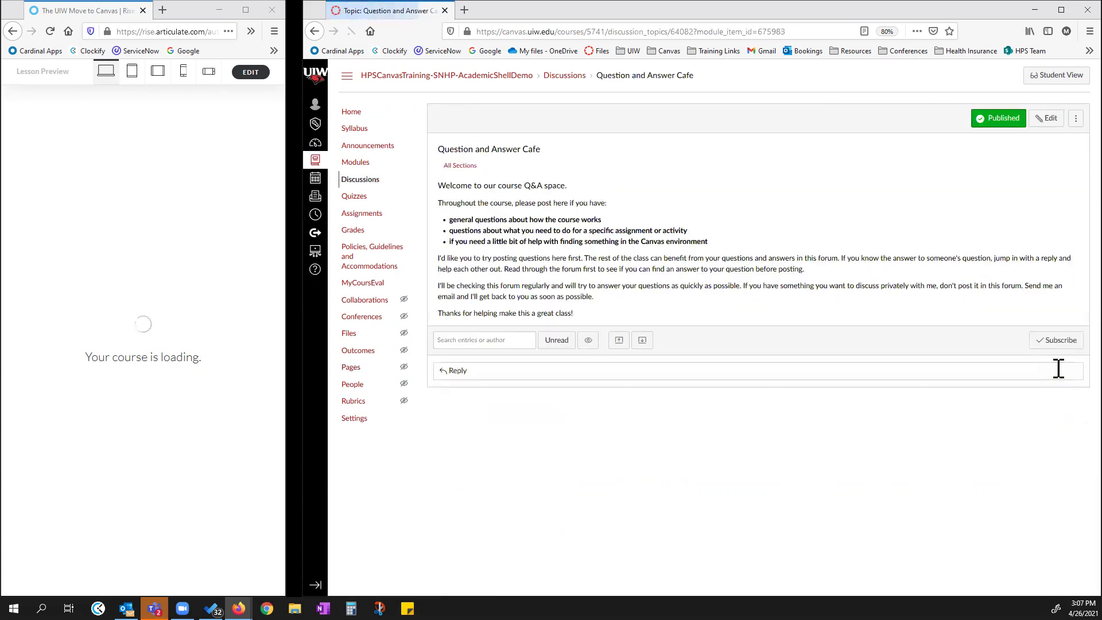
left_click(1062, 420)
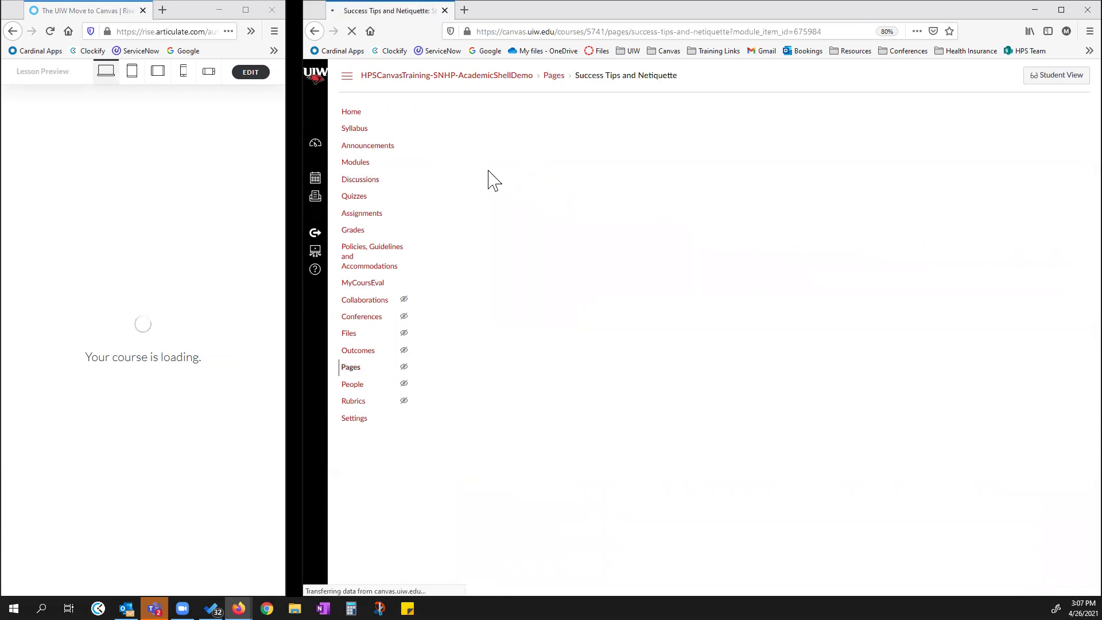
left_click(361, 162)
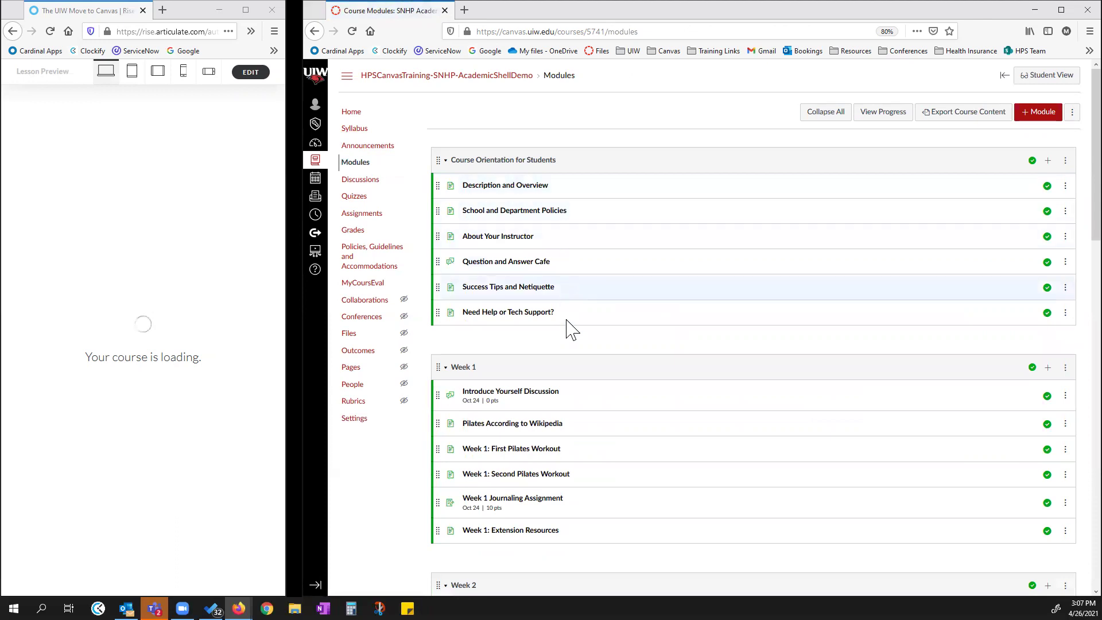
- Look over the contents of the Week 1 to Week 3 modules and return to the start of the list
scroll(592, 494, "down", 3)
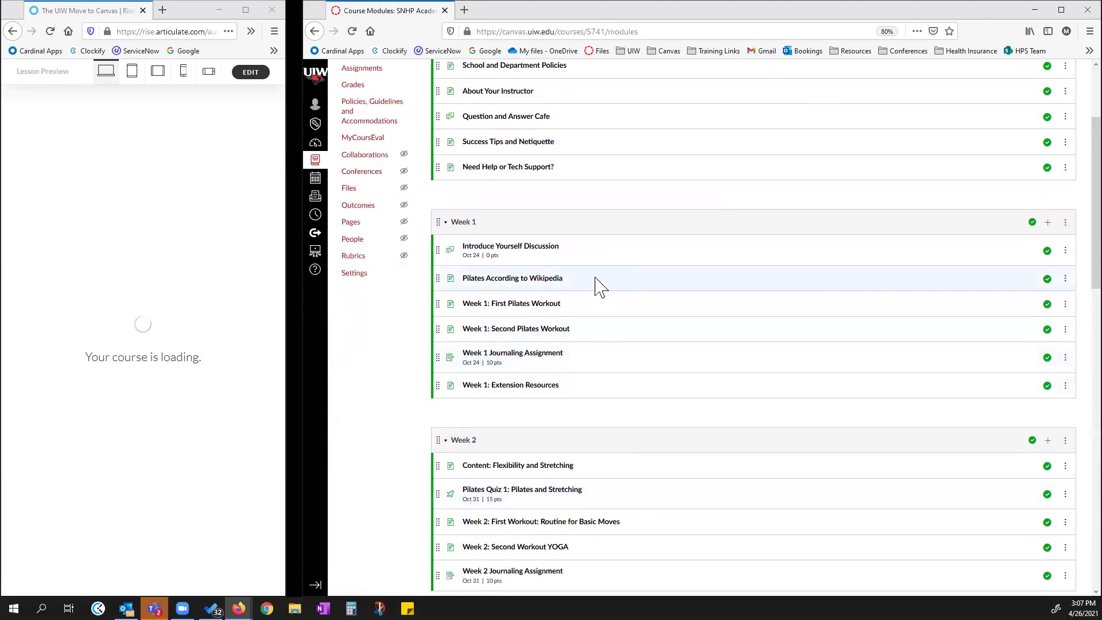
scroll(595, 278, "down", 4)
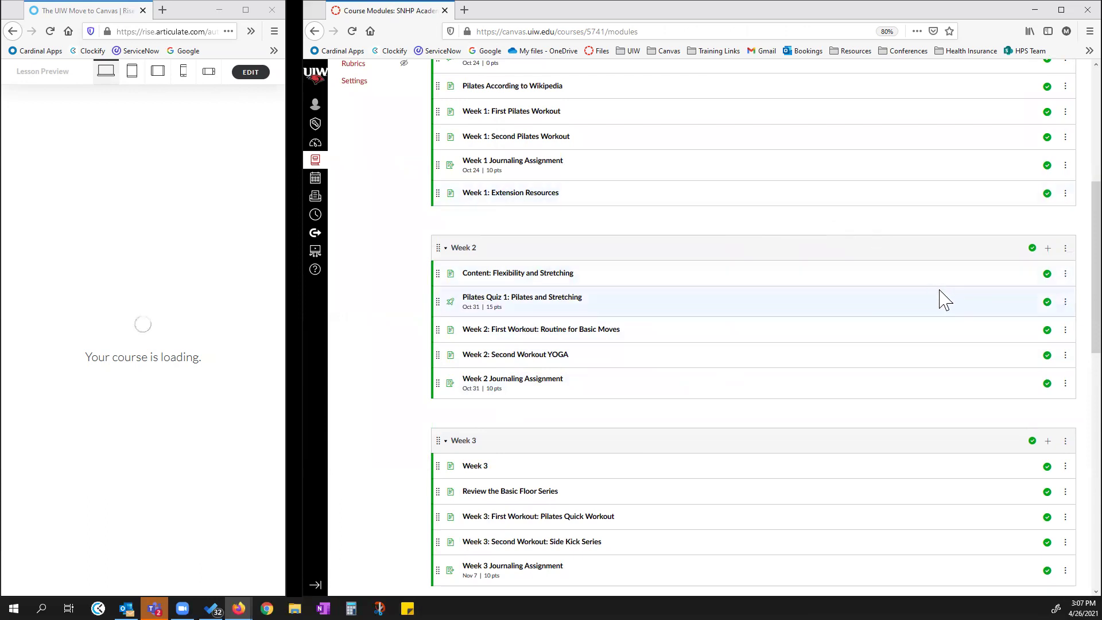
scroll(769, 297, "up", 7)
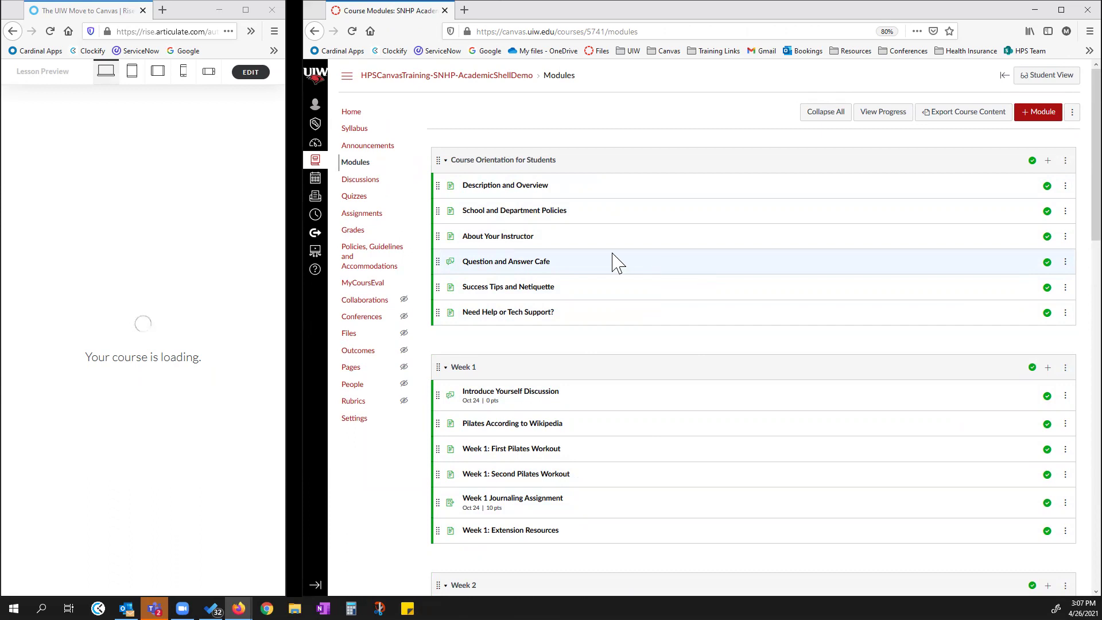
- Collapse and re-expand the Course Orientation for Students and Week 1 modules
left_click(446, 163)
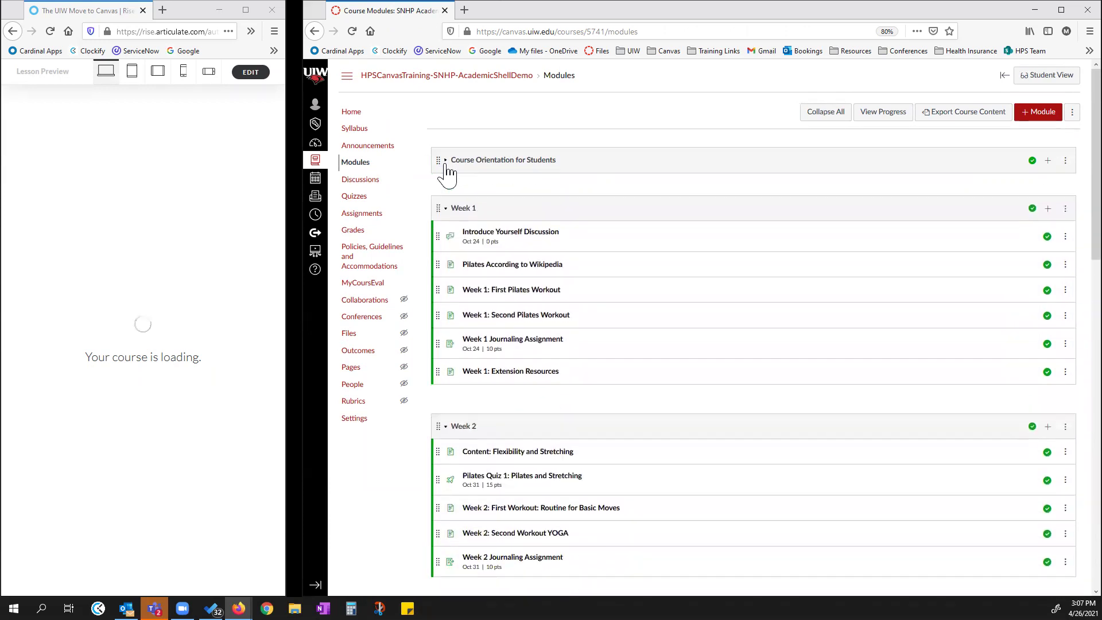
left_click(445, 209)
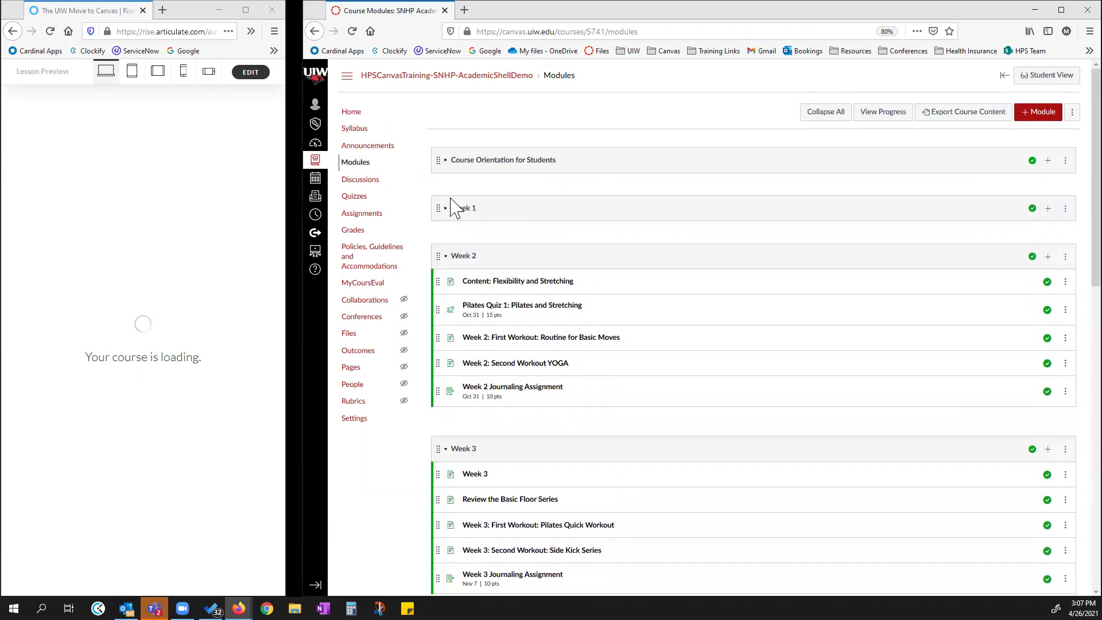
left_click(445, 161)
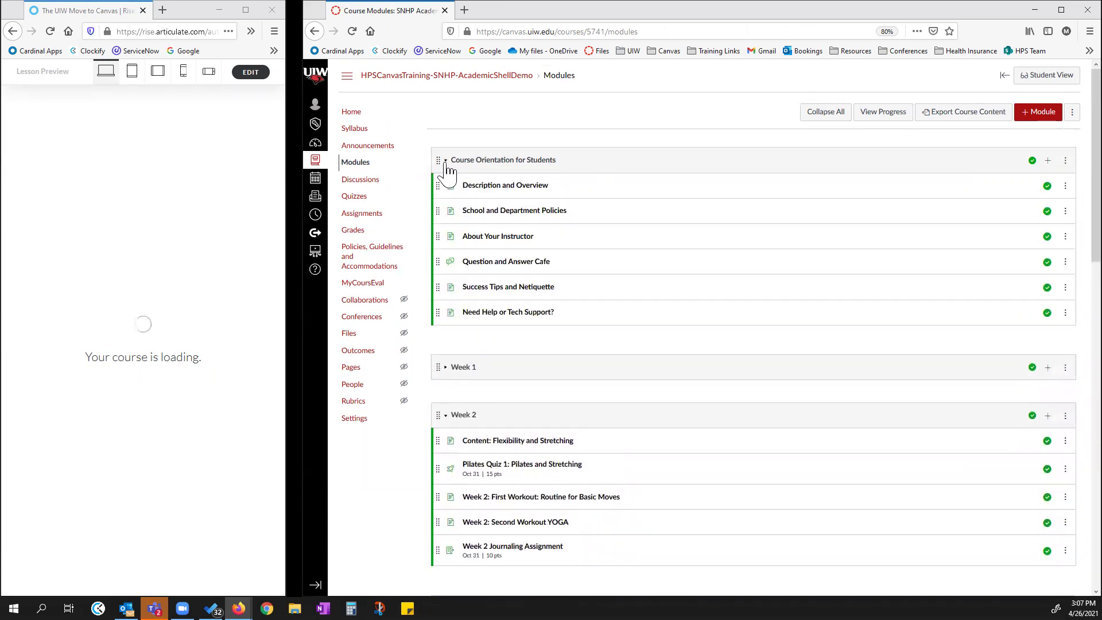
left_click(446, 162)
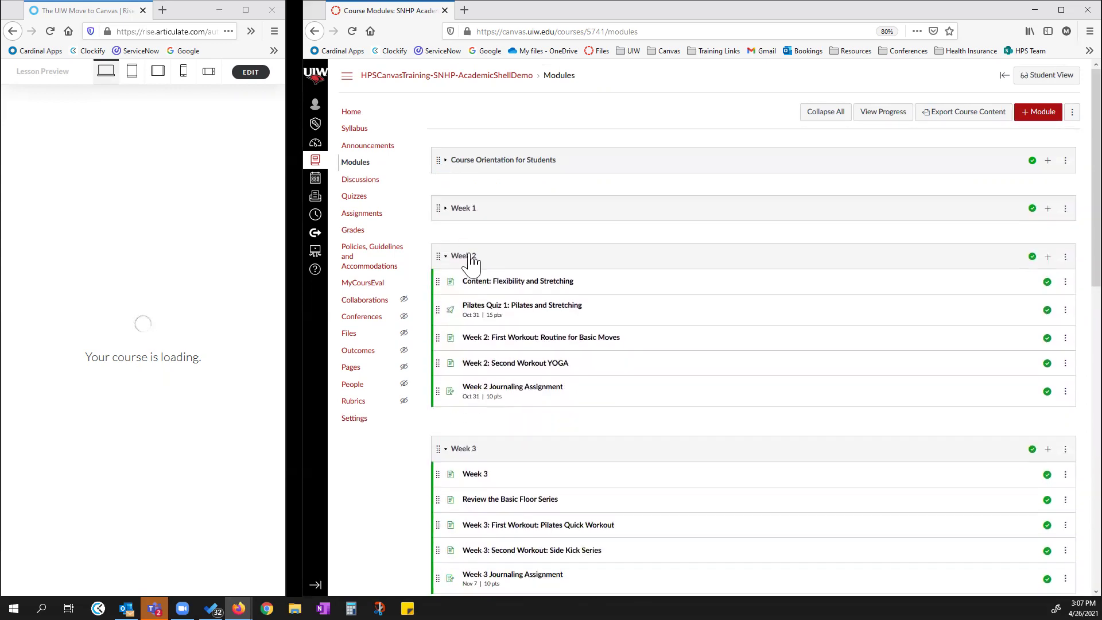
left_click(446, 210)
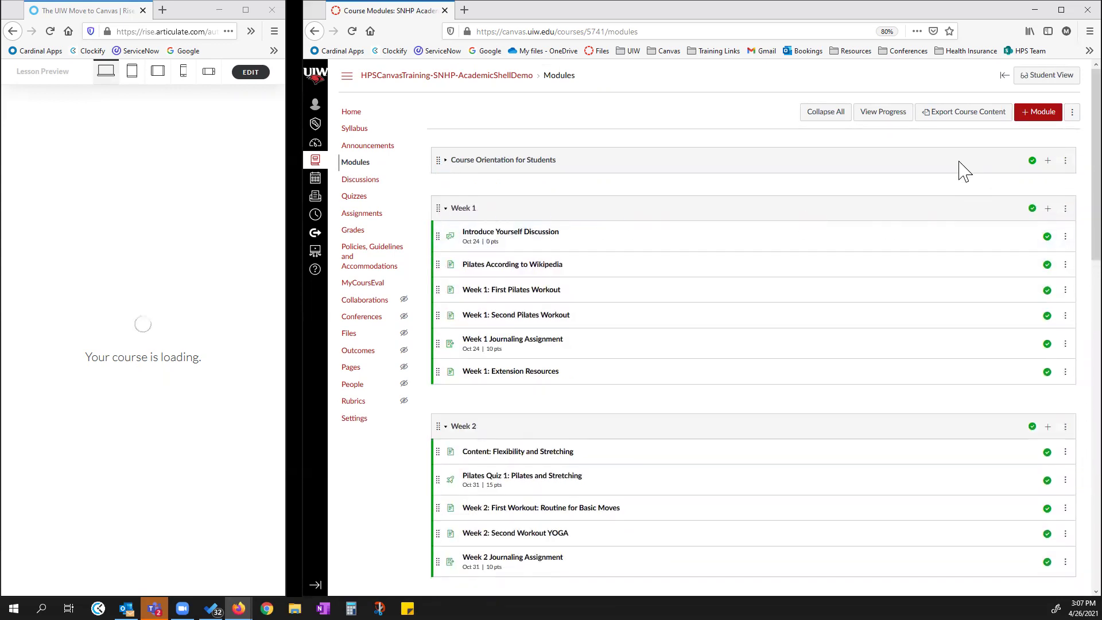
left_click(447, 163)
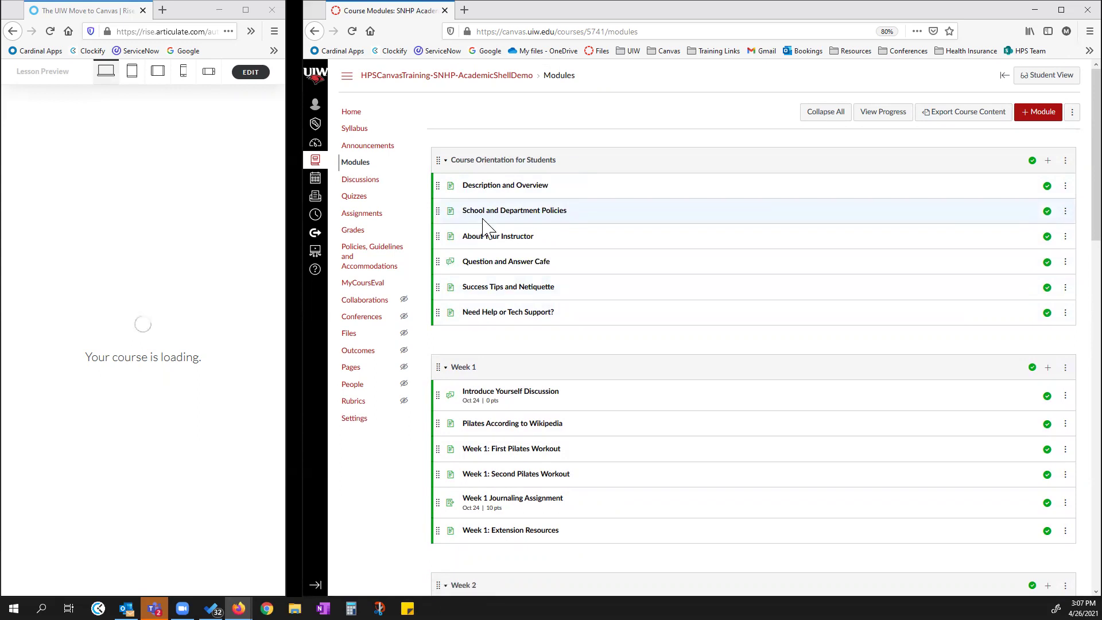
- Review the Description and Overview page from its course description to the Grades section, then return to the modules list
left_click(509, 188)
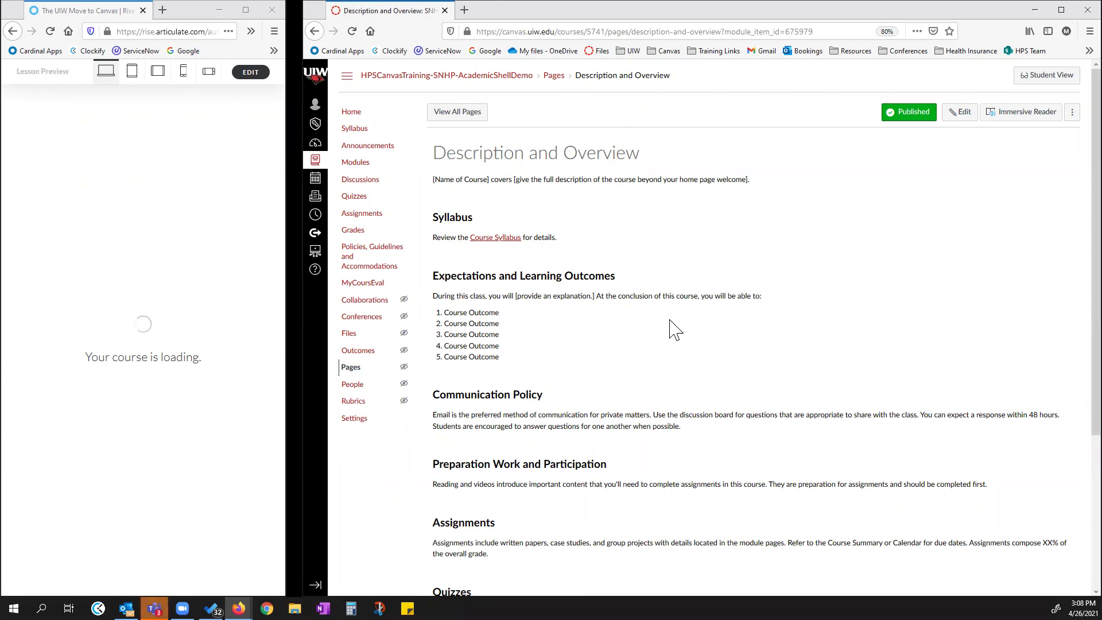
scroll(591, 336, "down", 3)
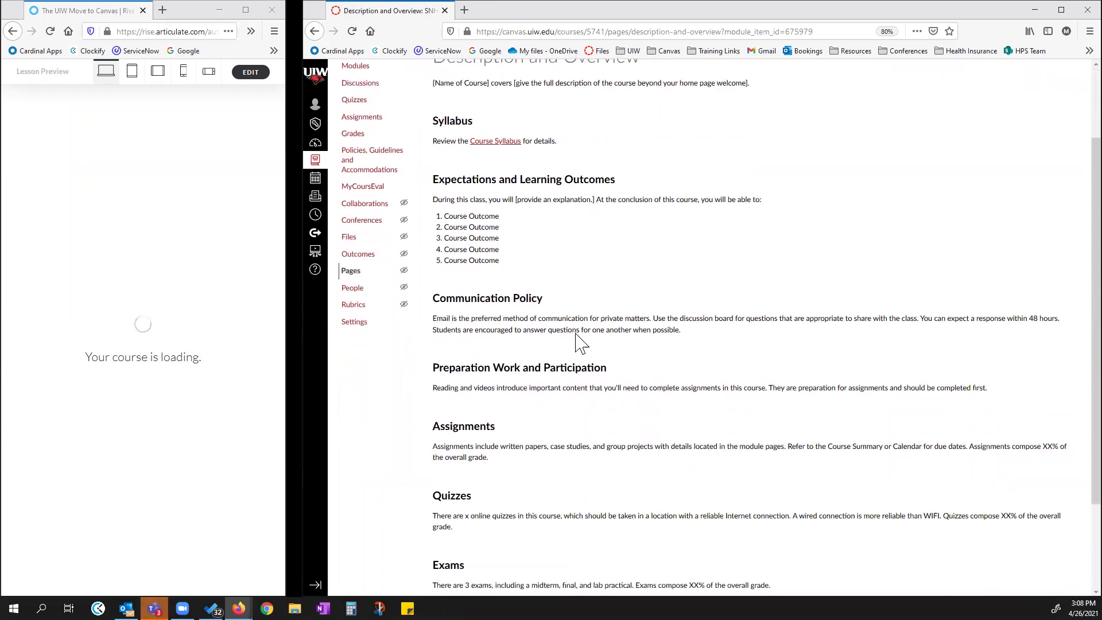
scroll(600, 337, "down", 3)
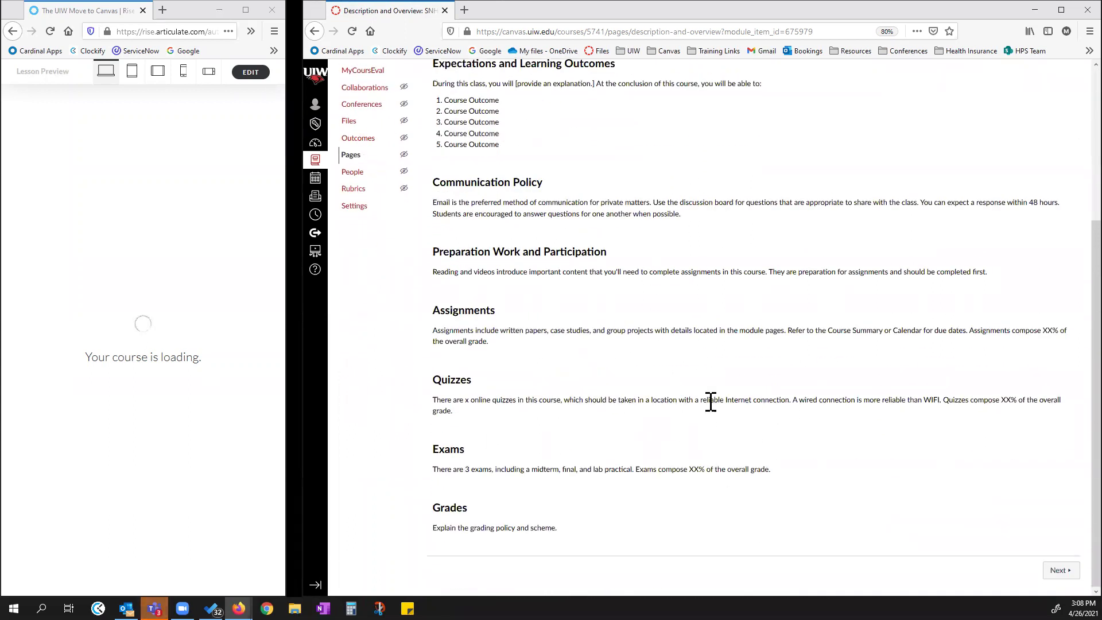
scroll(686, 367, "up", 4)
left_click(356, 95)
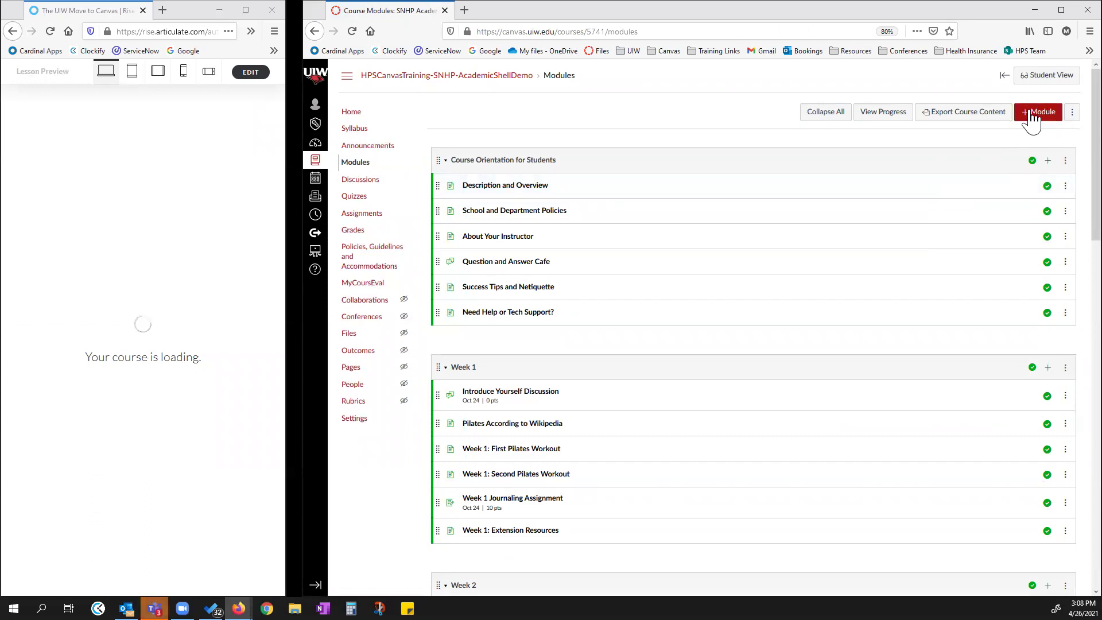
- Start a new module and name it Example Module
left_click(1040, 113)
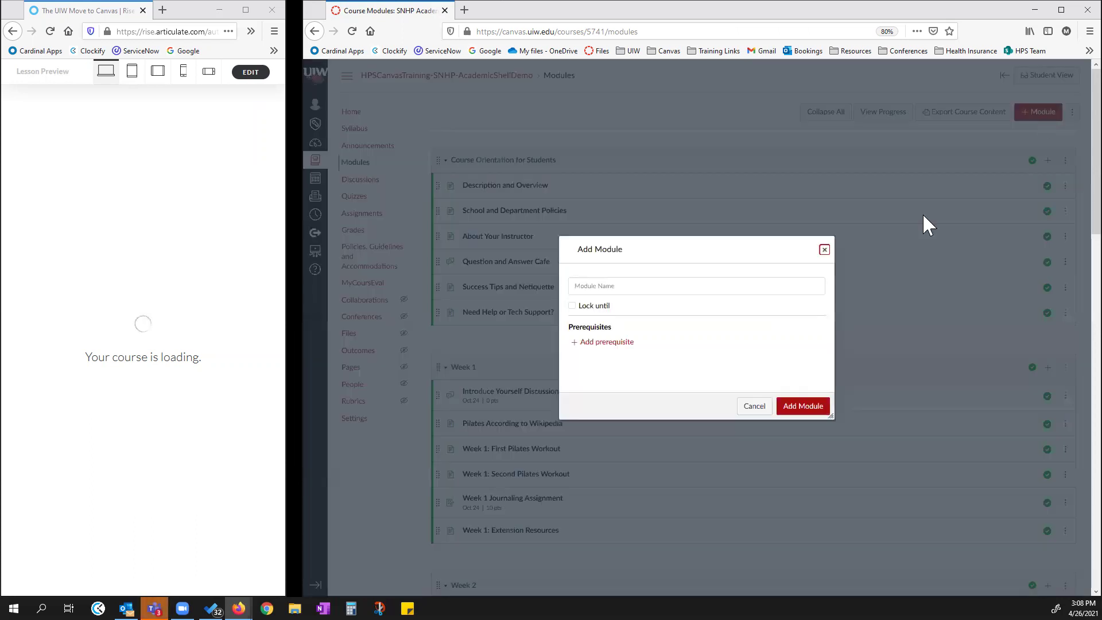
left_click(616, 286)
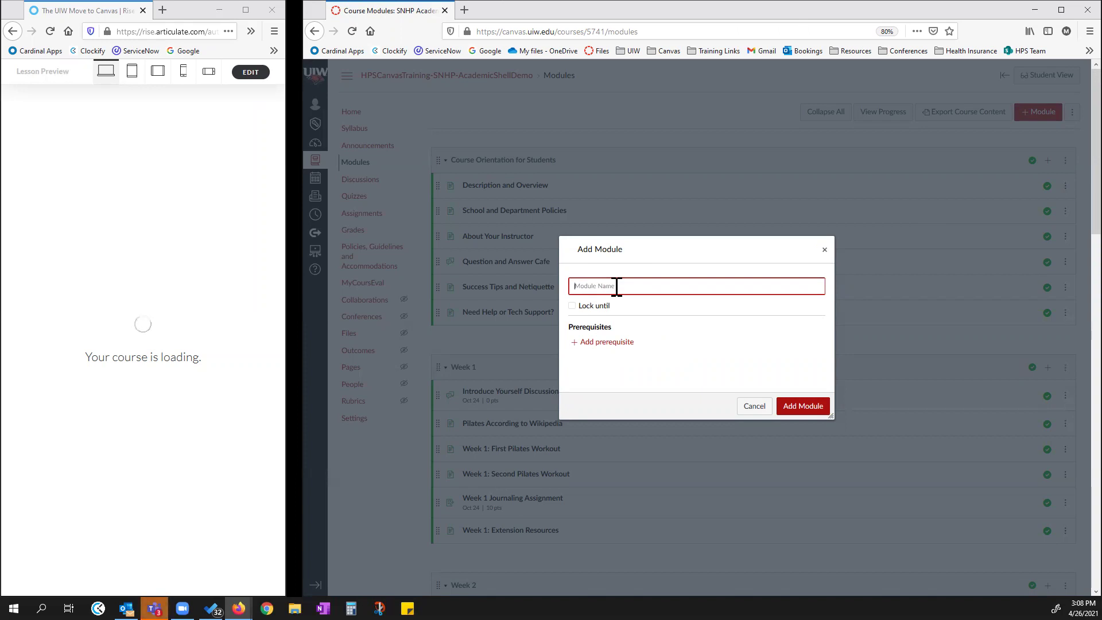
type("Example Module")
- Enable the new module's Lock until option, view its unlock date calendar, and disable the option again
left_click(572, 305)
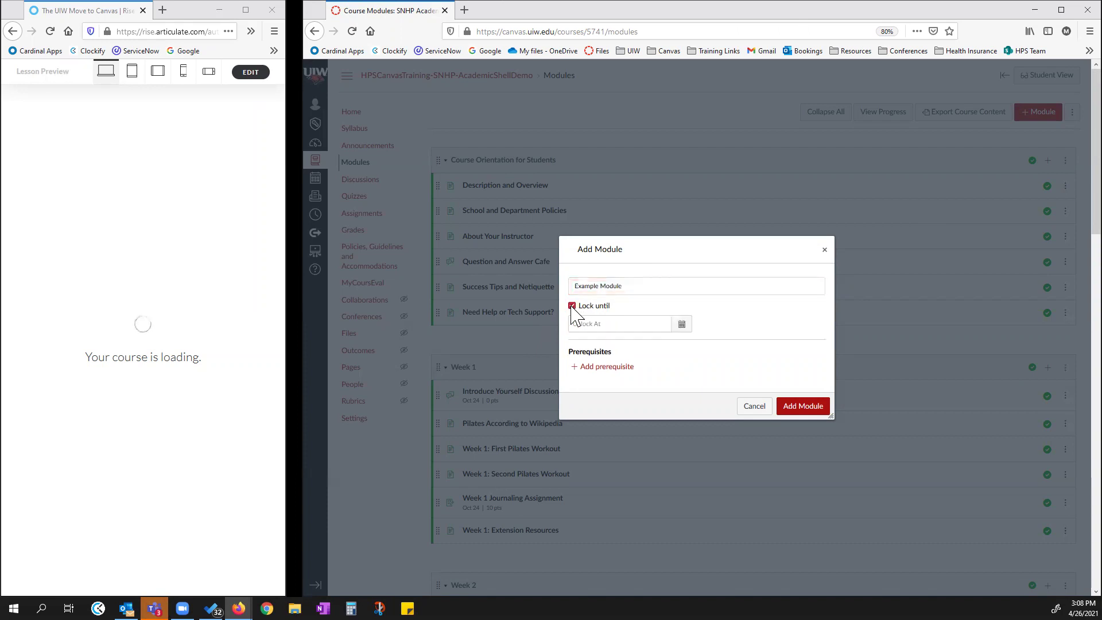
left_click(682, 325)
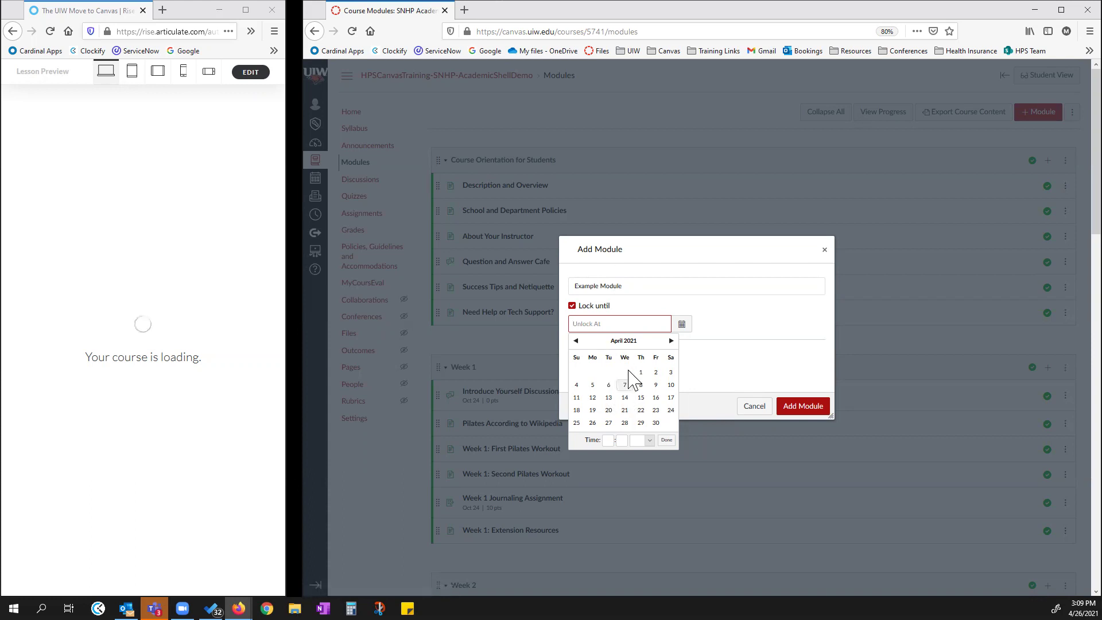
left_click(572, 306)
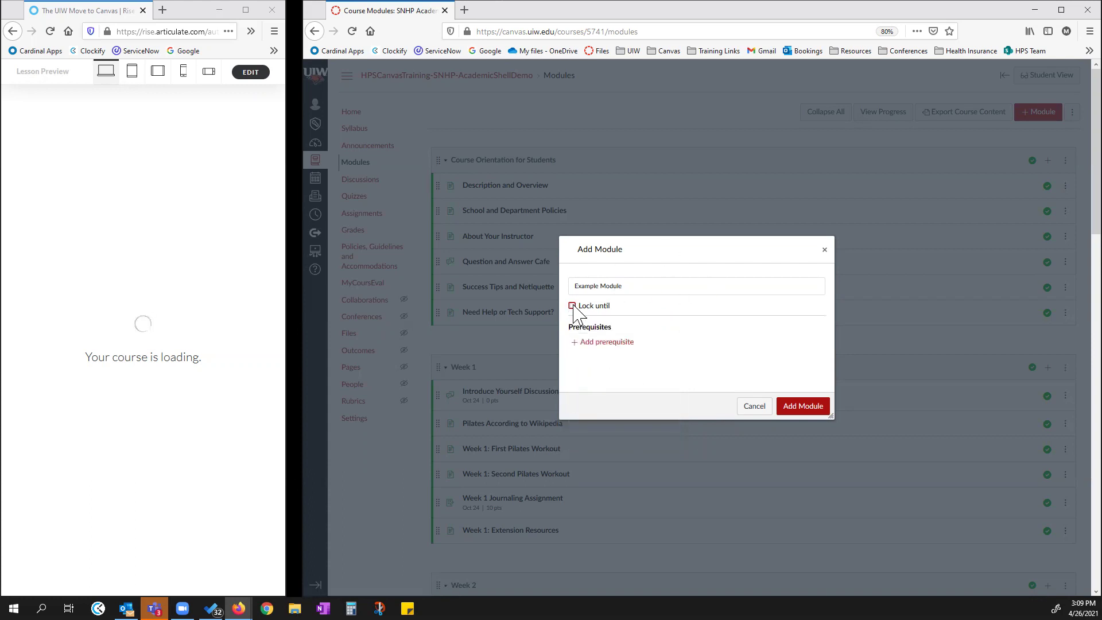
- Set Course Orientation for Students as a prerequisite for the new module, then remove that prerequisite
left_click(608, 342)
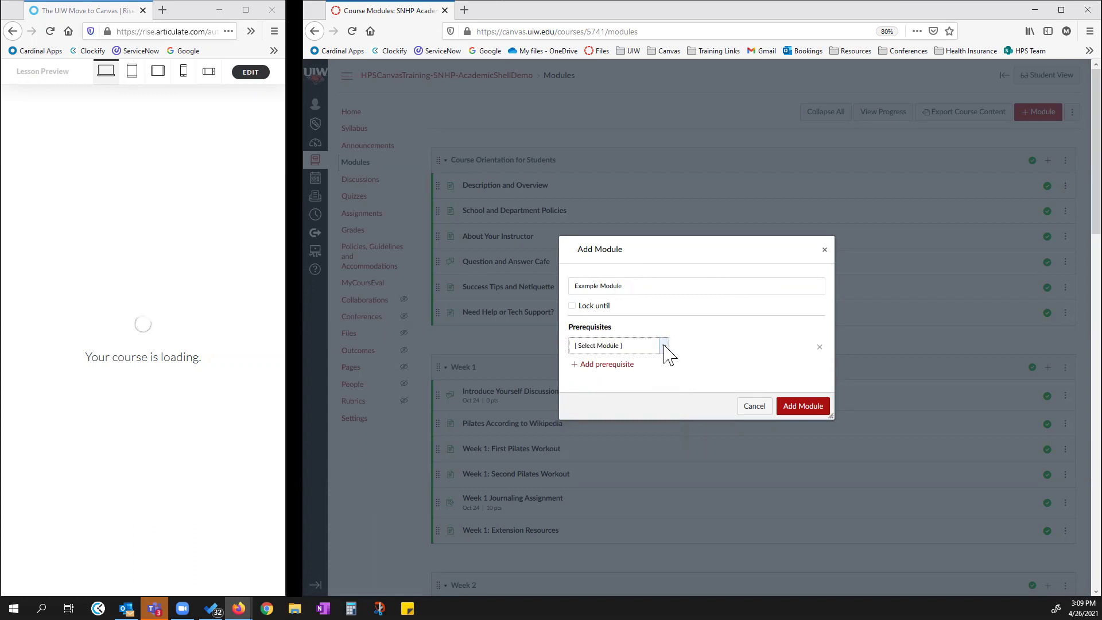
left_click(664, 346)
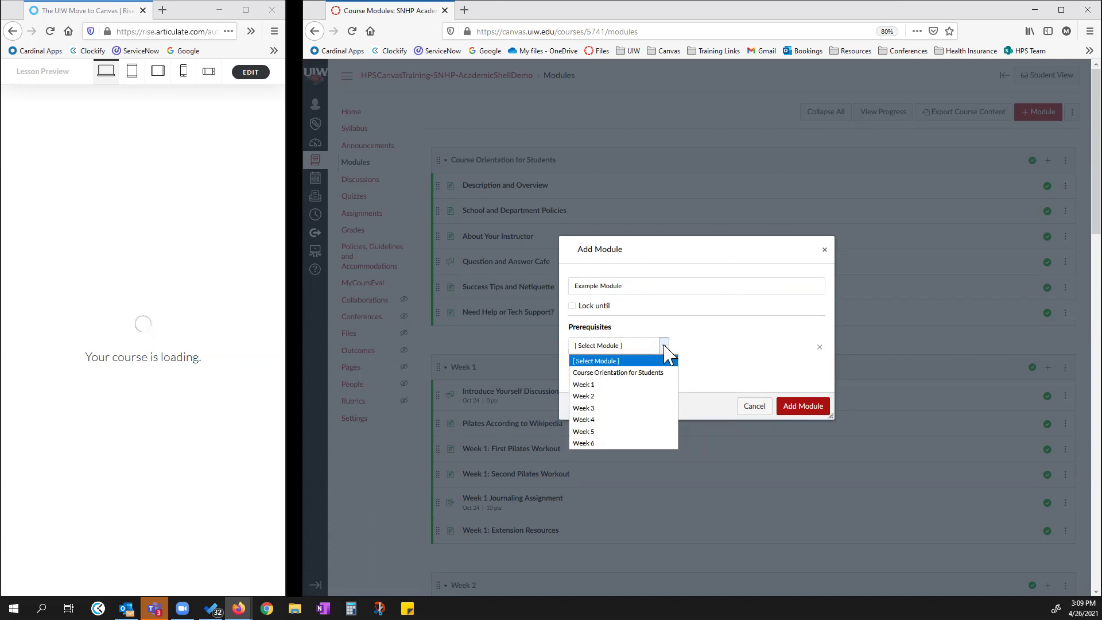
left_click(650, 374)
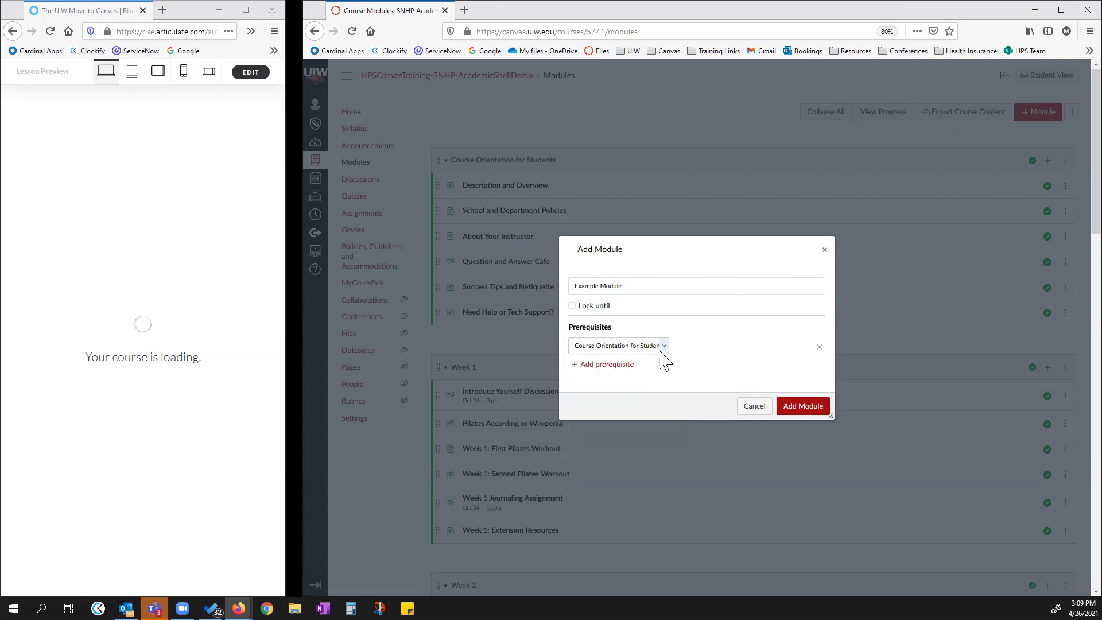
left_click_drag(630, 285, 572, 286)
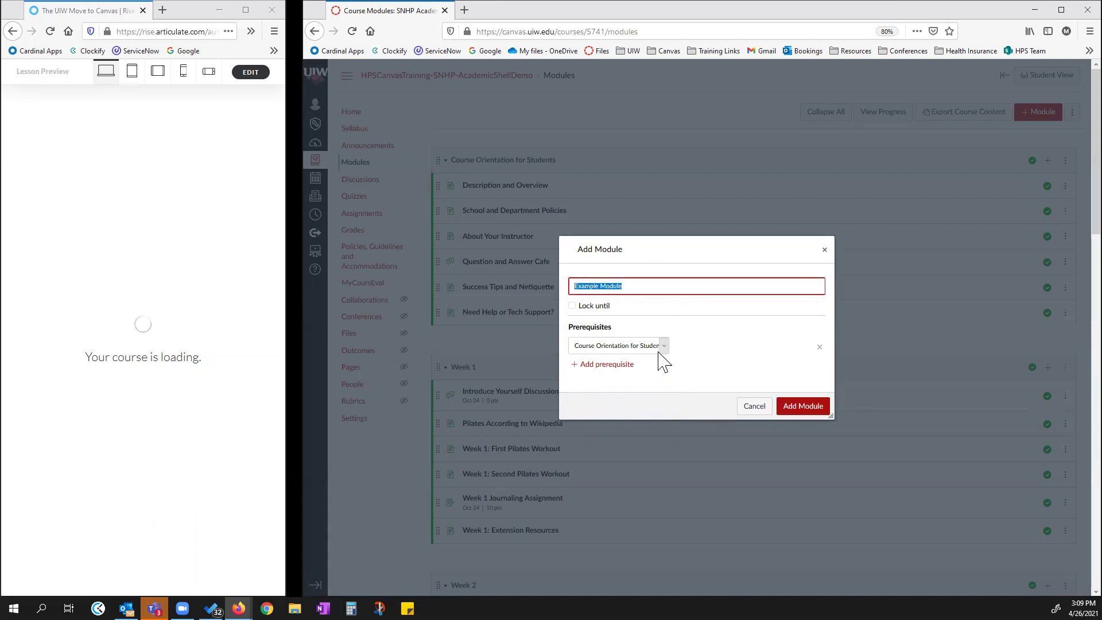
left_click(820, 348)
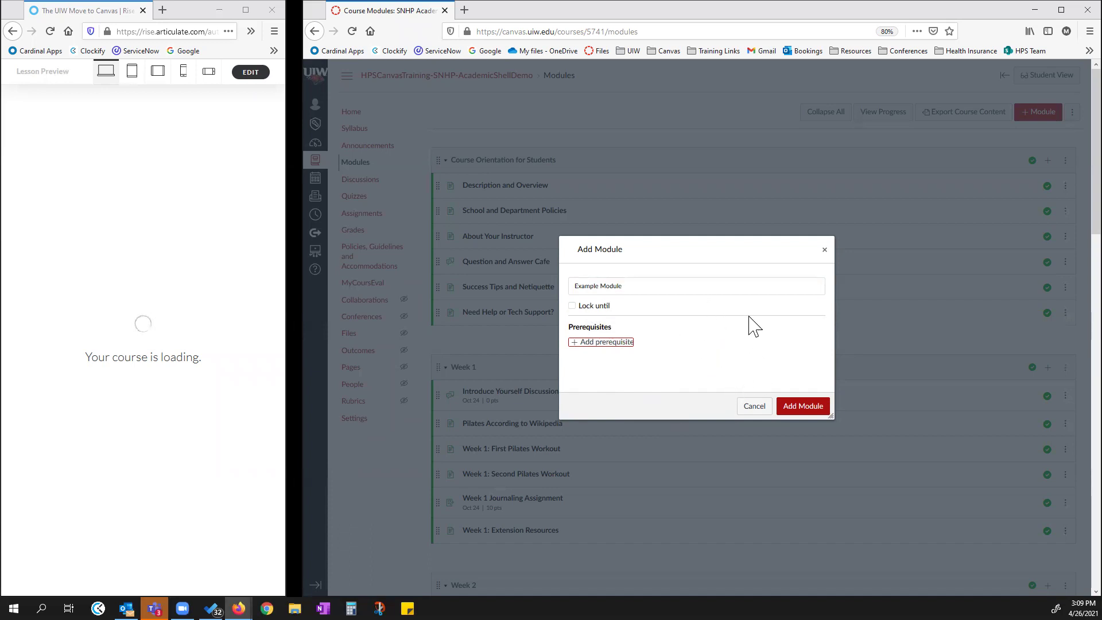
- Add Example Module to the course without a lock date or prerequisite and locate it below Week 6
left_click(801, 407)
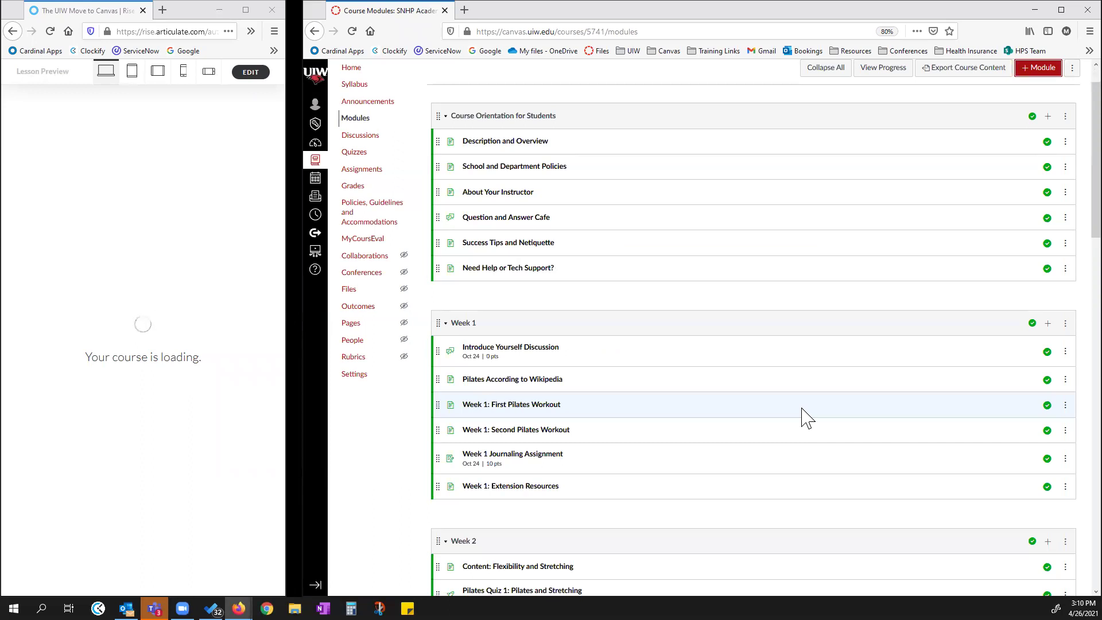
scroll(866, 201, "down", 8)
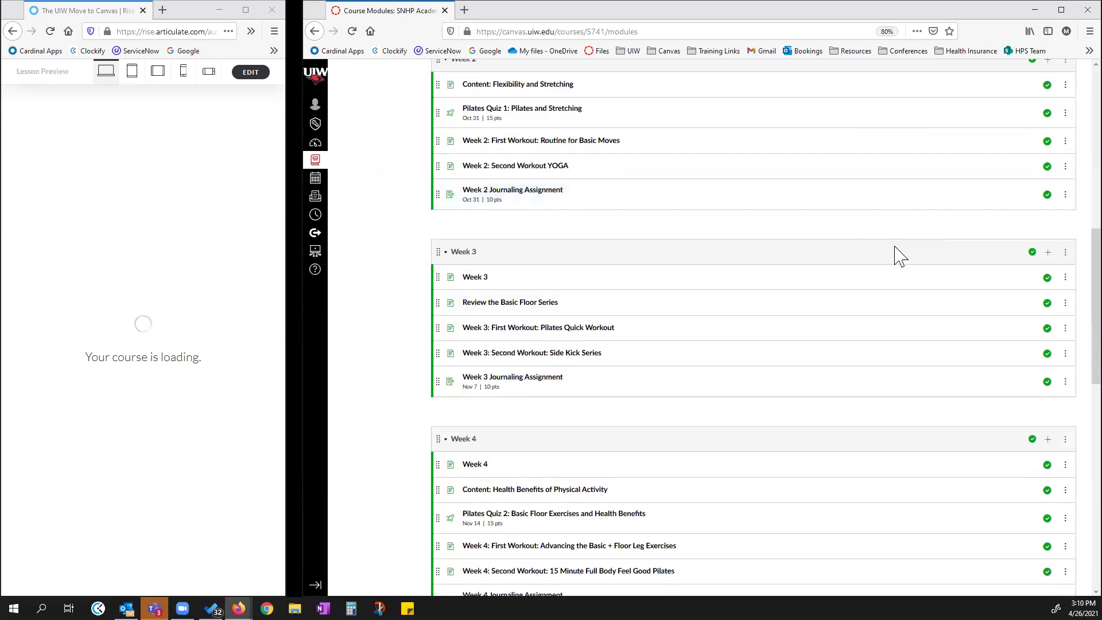
scroll(917, 298, "down", 10)
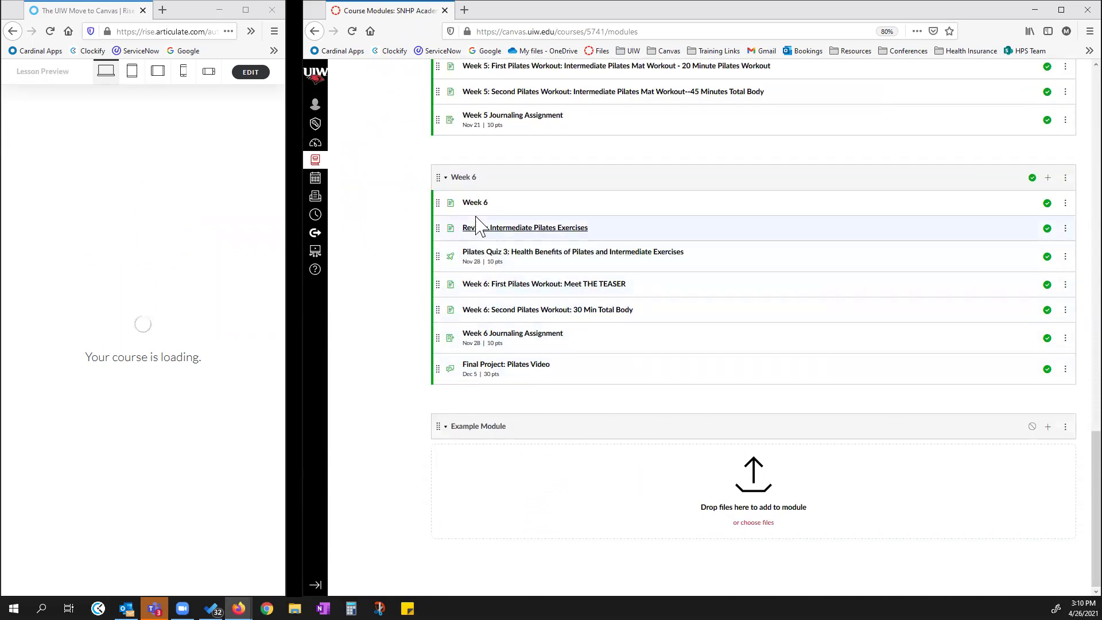
- Collapse the weekly modules one by one, from Week 6 up to Week 1
left_click(444, 182)
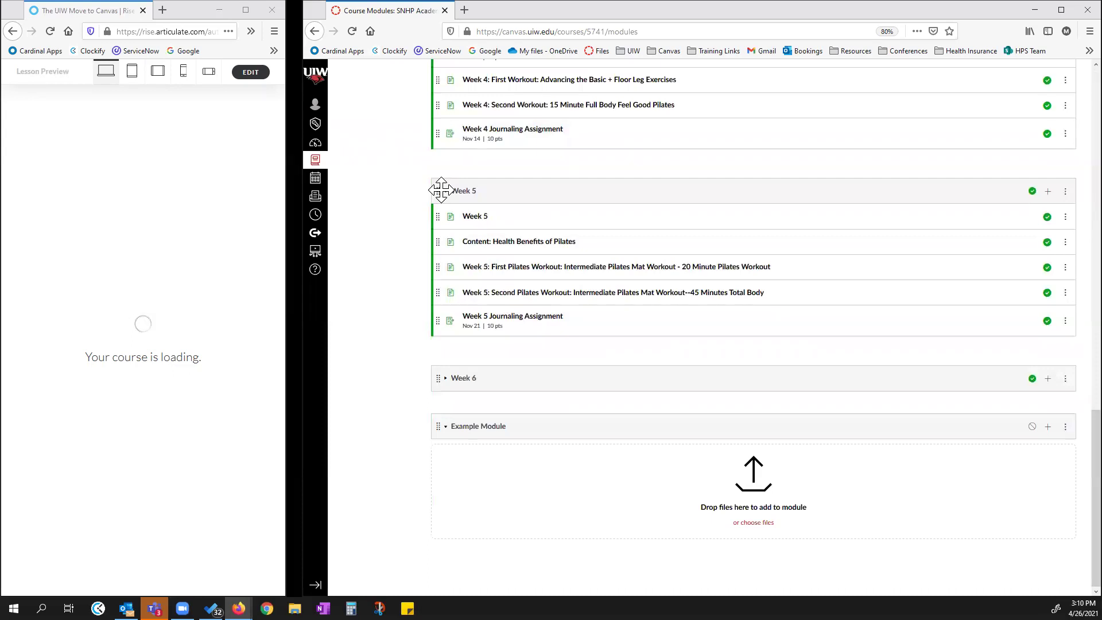
left_click(445, 191)
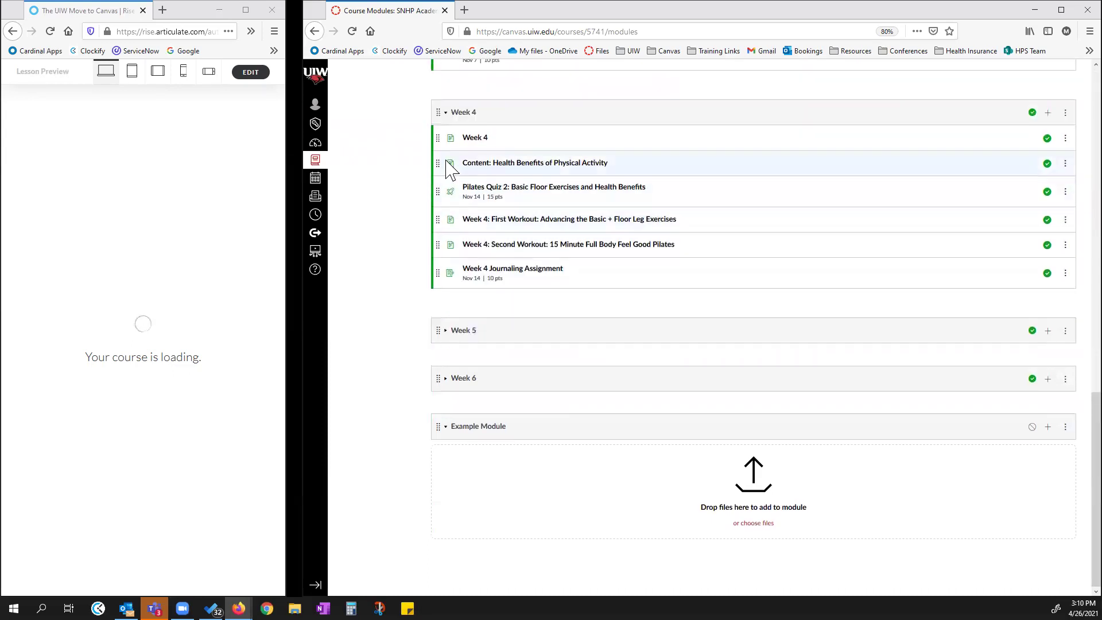
left_click(447, 112)
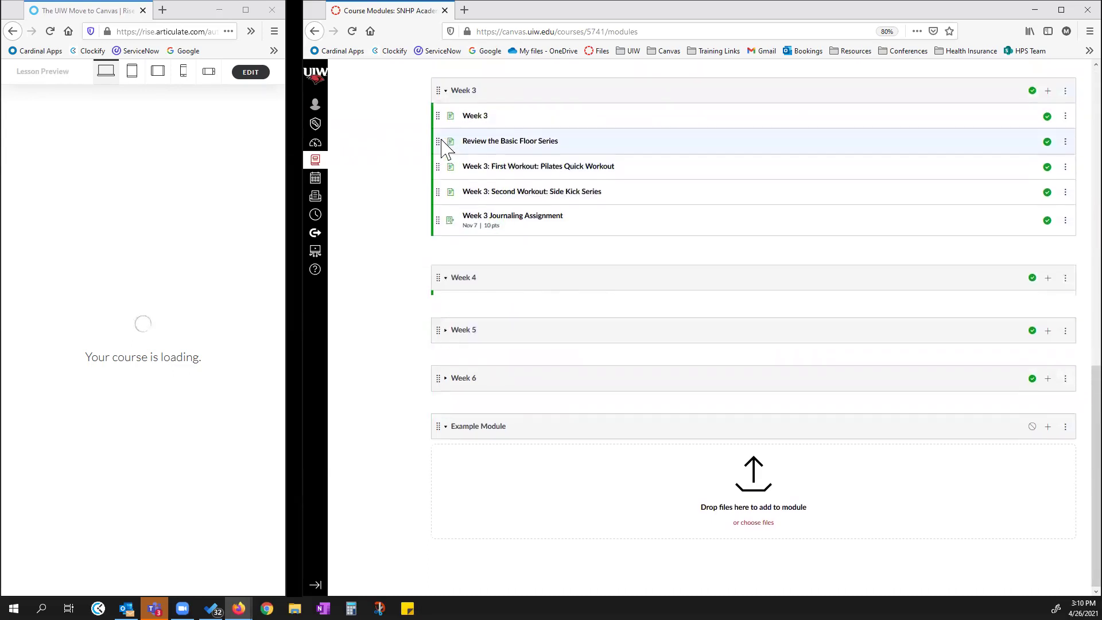
left_click(447, 97)
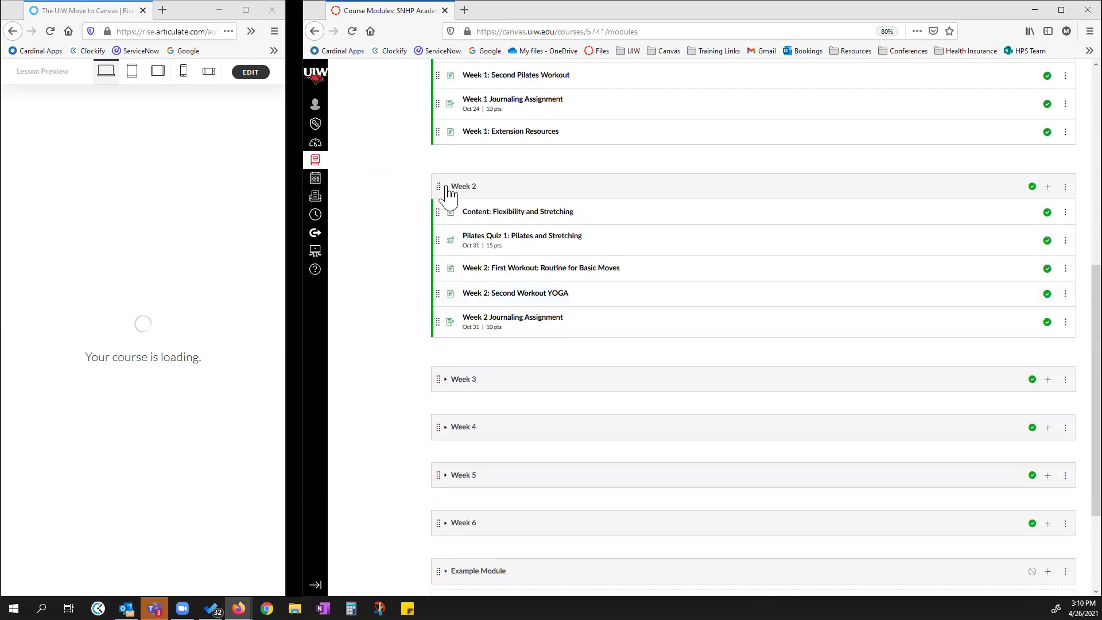
left_click(447, 187)
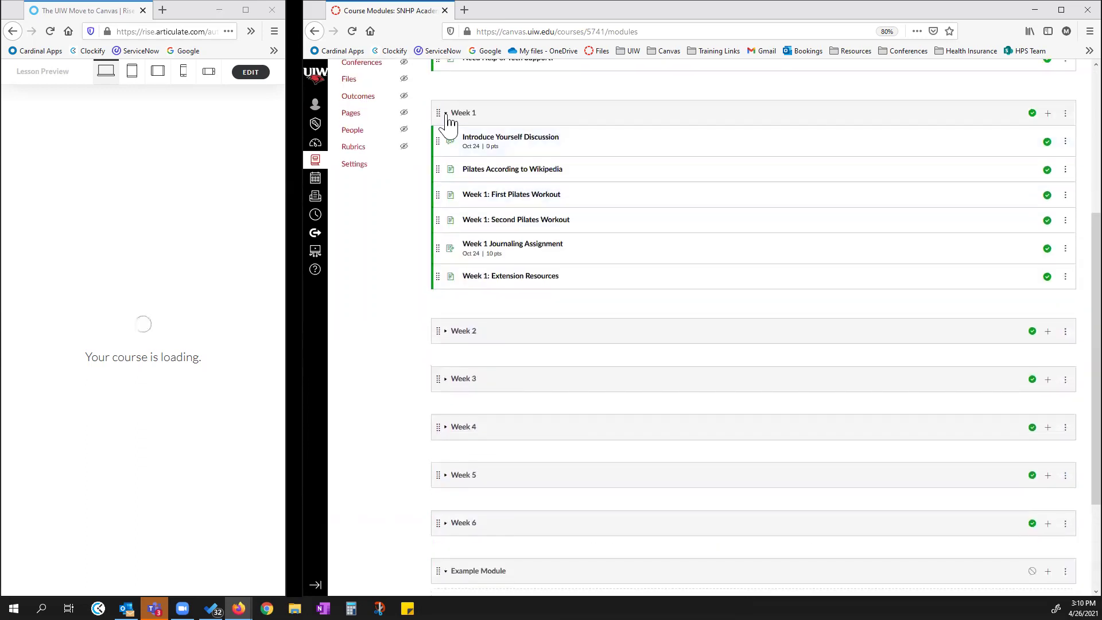
left_click(446, 113)
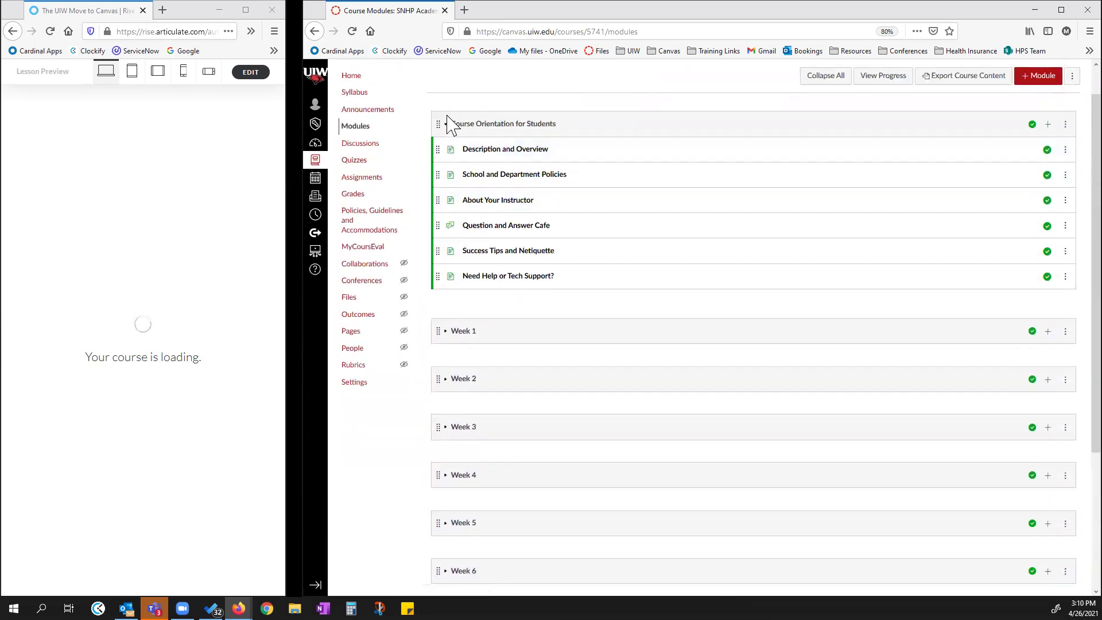
- Collapse Course Orientation for Students and move Example Module directly below it, above Week 1
left_click(446, 123)
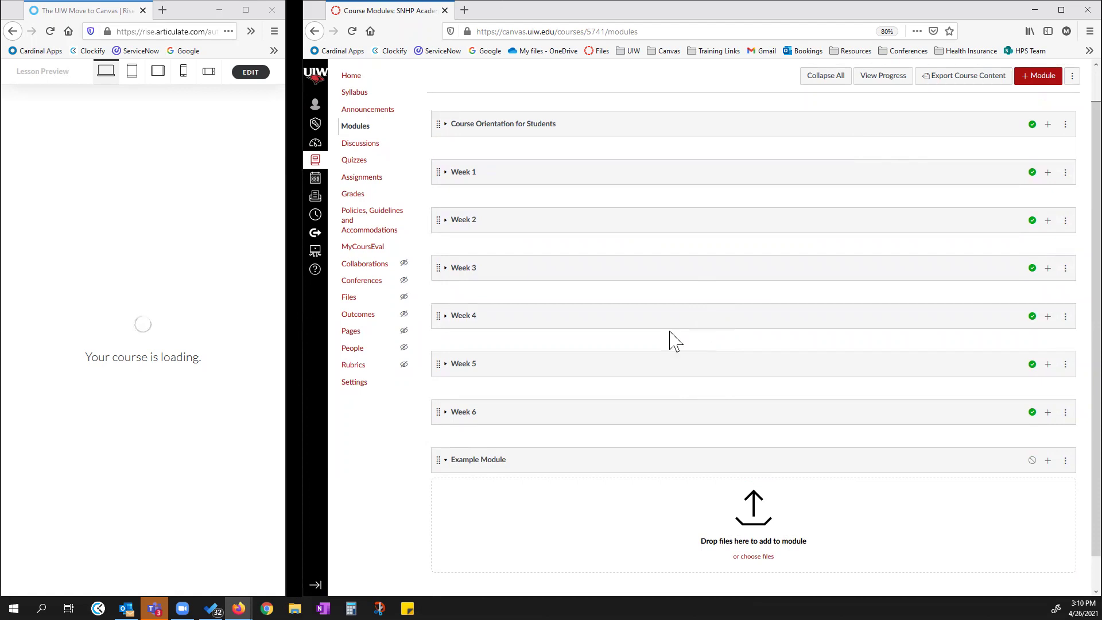
right_click(438, 455)
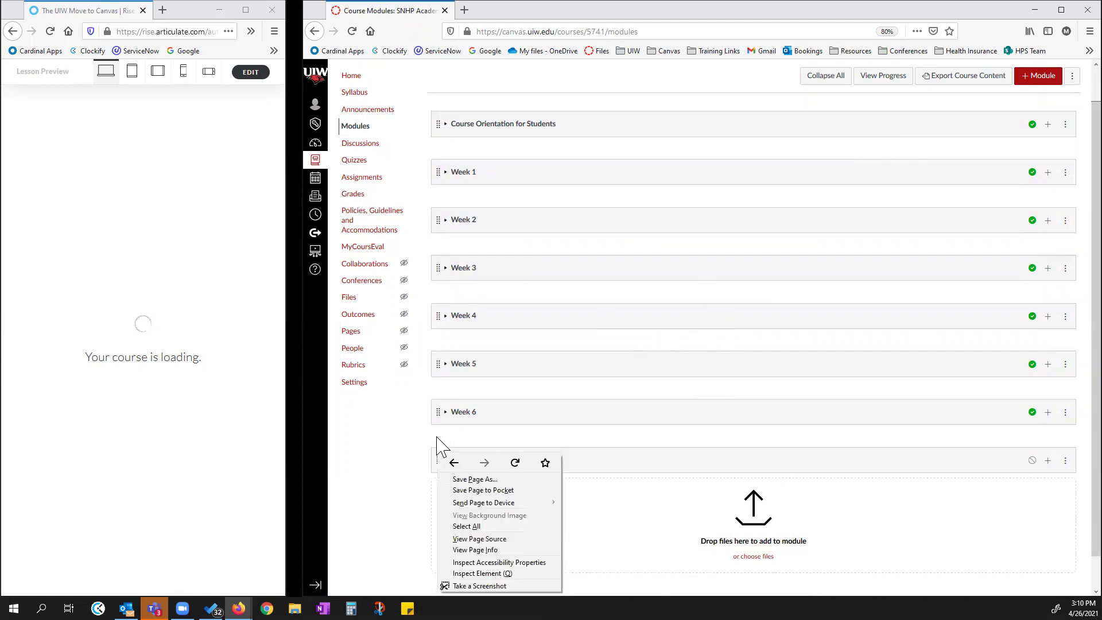
left_click(390, 459)
left_click_drag(436, 461, 439, 168)
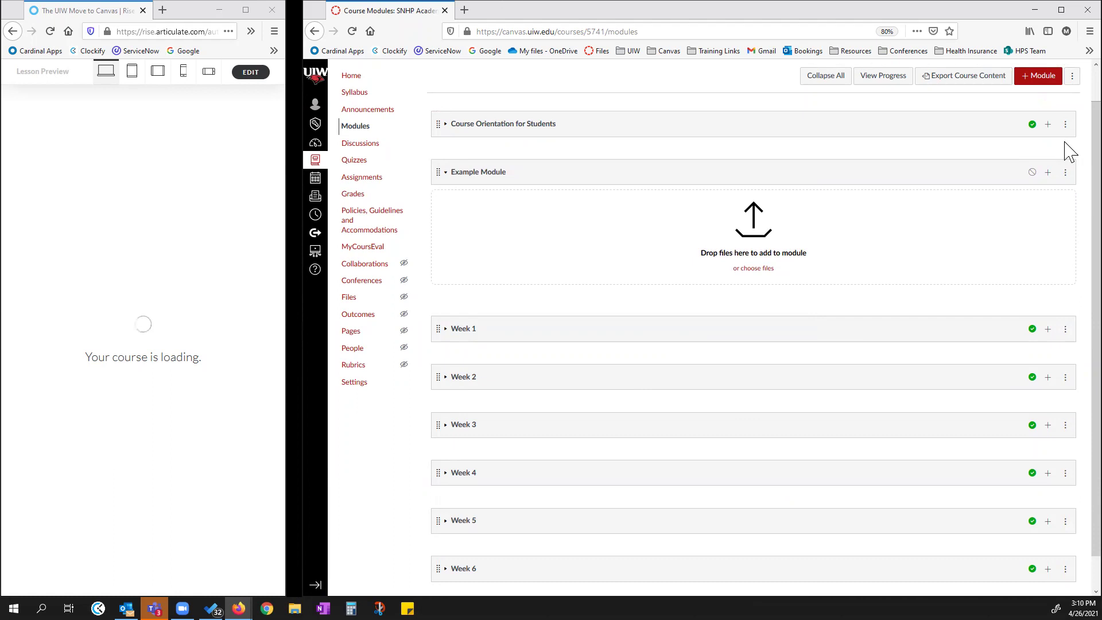
- Use the Move Module option to place Example Module after Week 3
left_click(1065, 177)
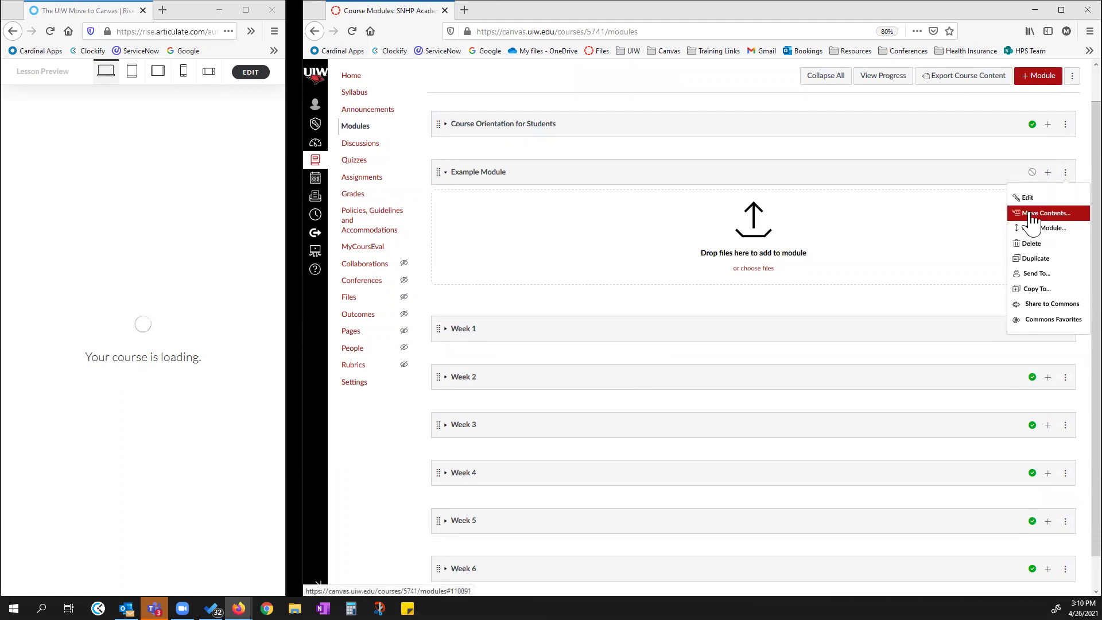
left_click(1056, 240)
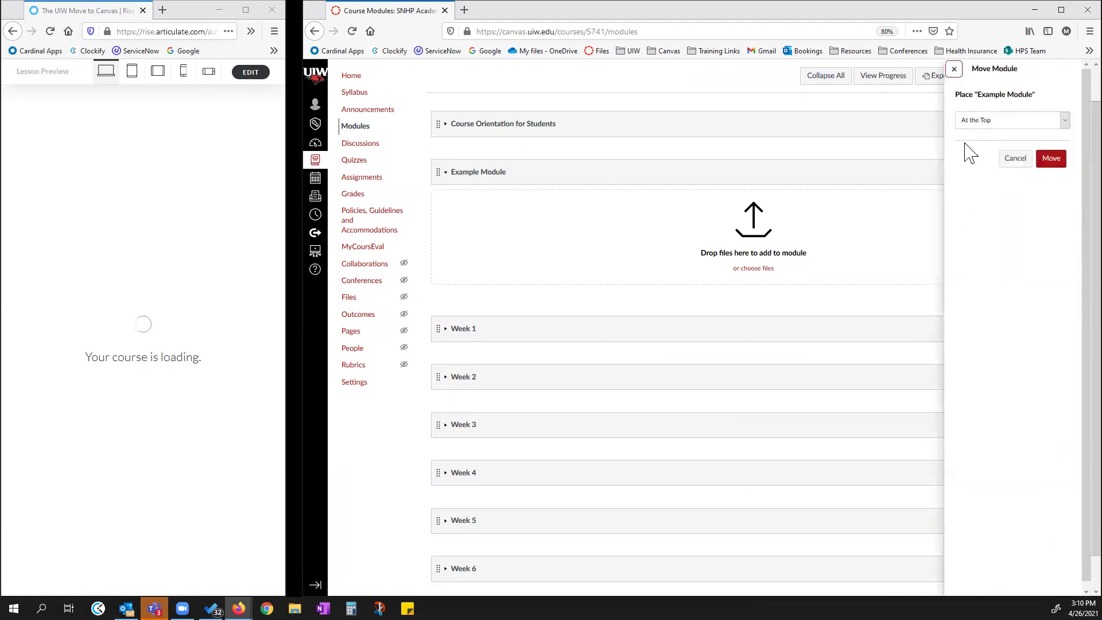
left_click(1064, 120)
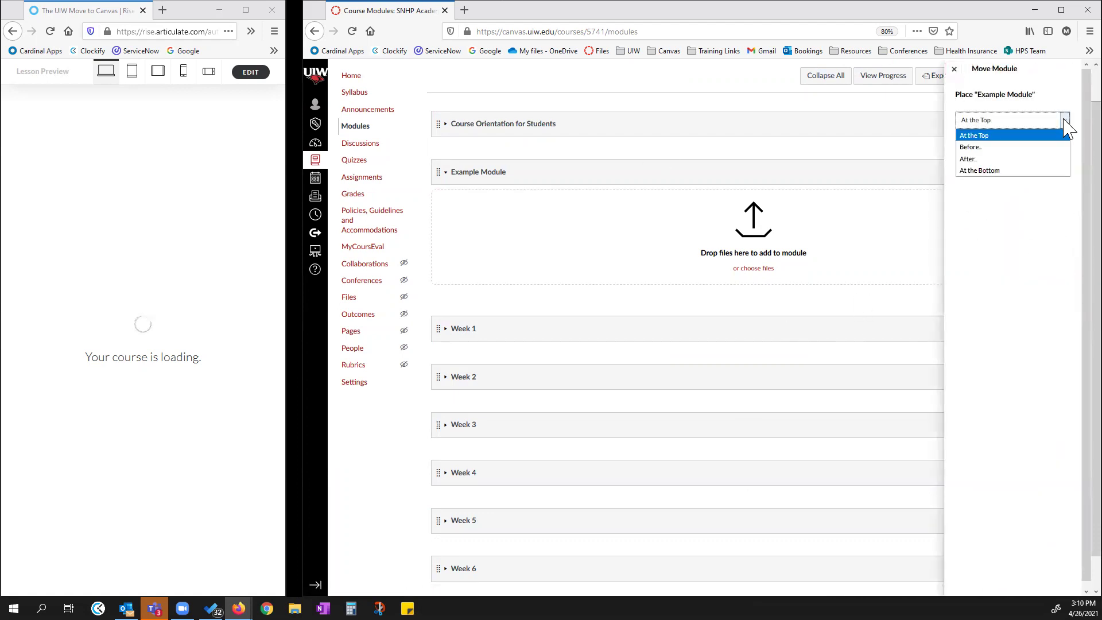
left_click(970, 160)
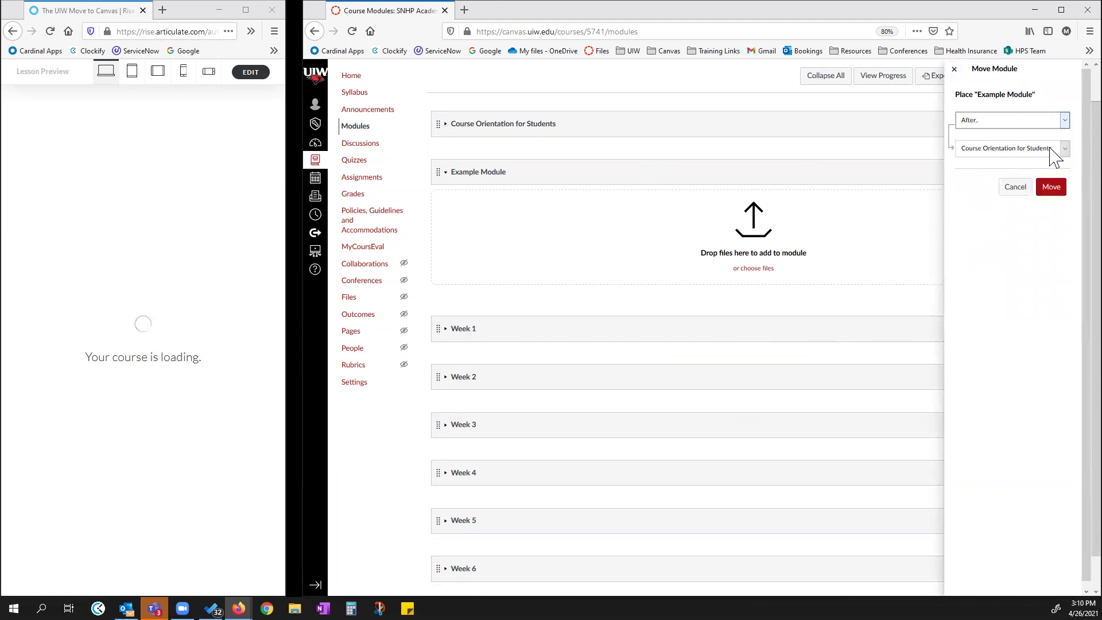
left_click(1063, 150)
left_click(991, 199)
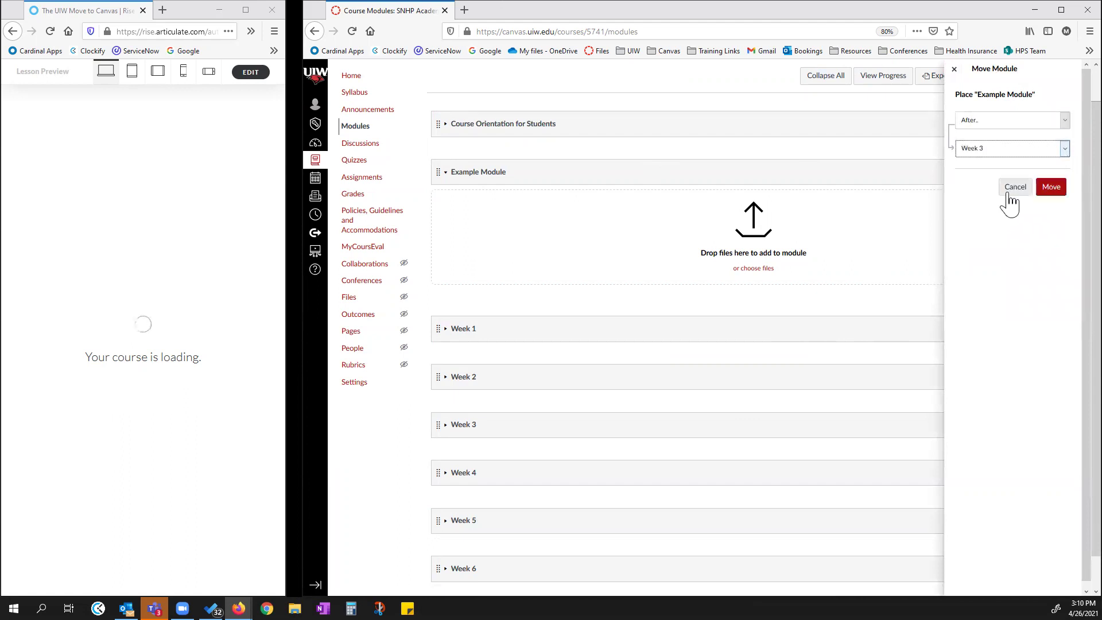
left_click(1053, 190)
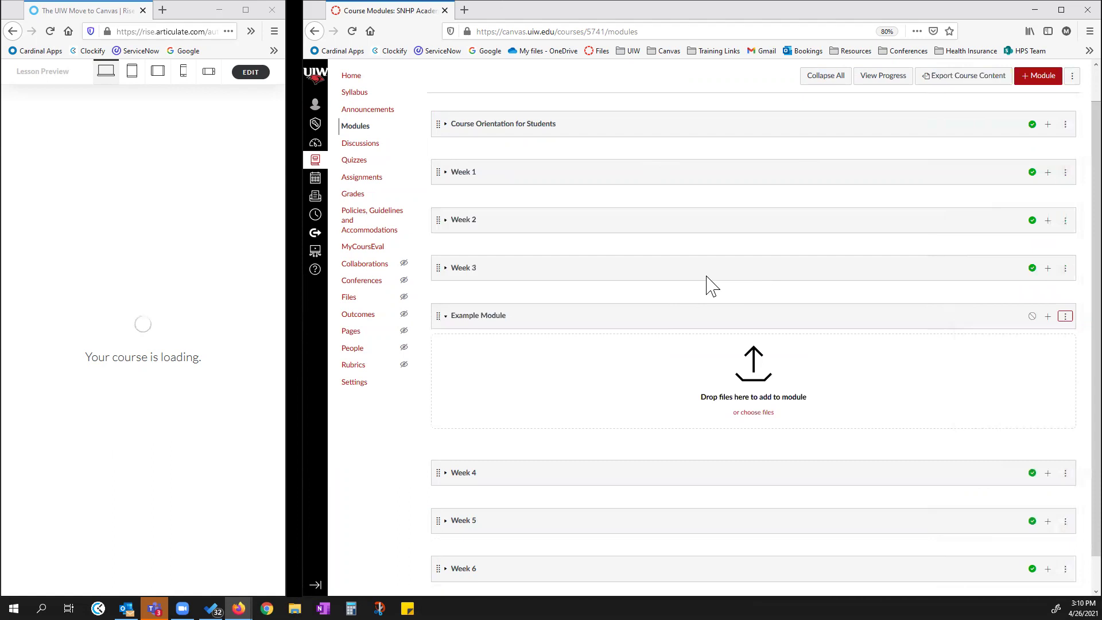
- Move Example Module back between Course Orientation for Students and Week 1, and briefly expand the orientation module to view its items
scroll(709, 277, "down", 2)
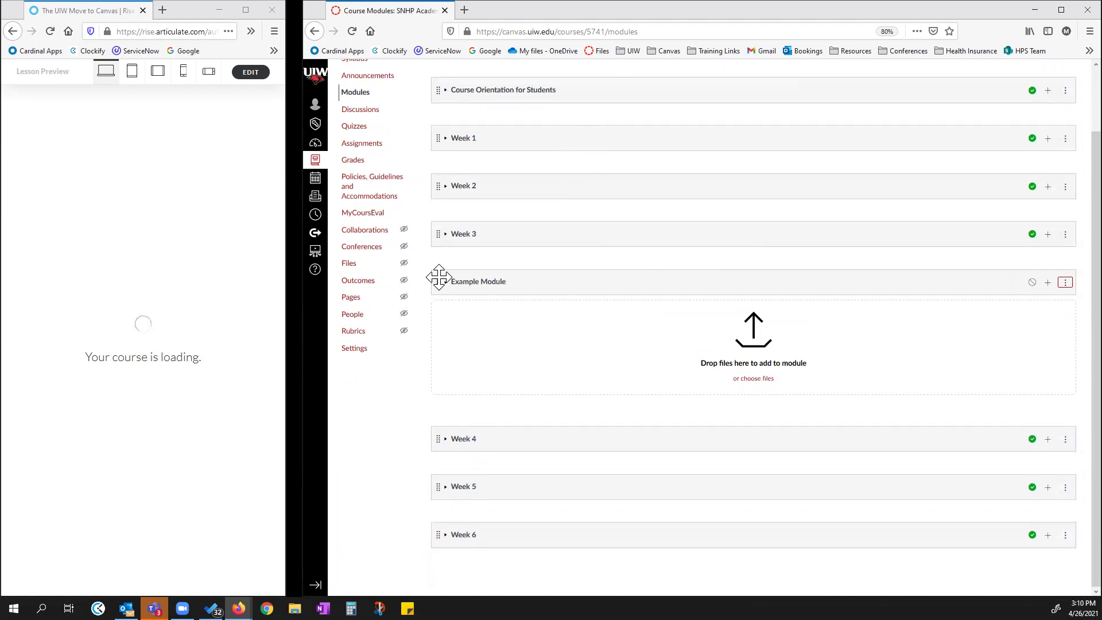
left_click_drag(435, 282, 513, 167)
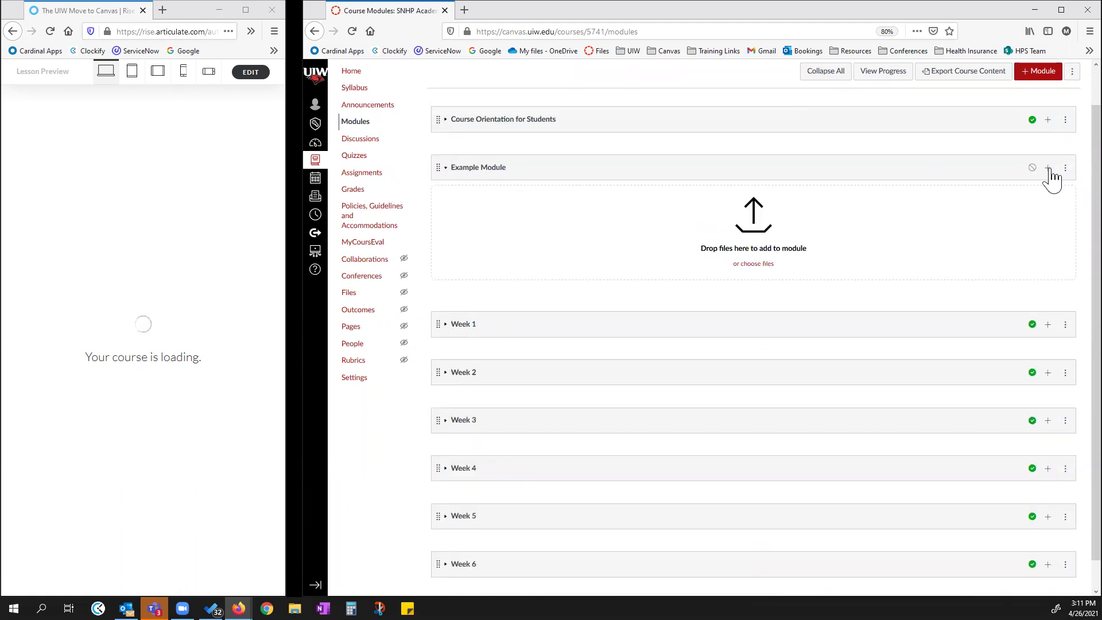
left_click(445, 120)
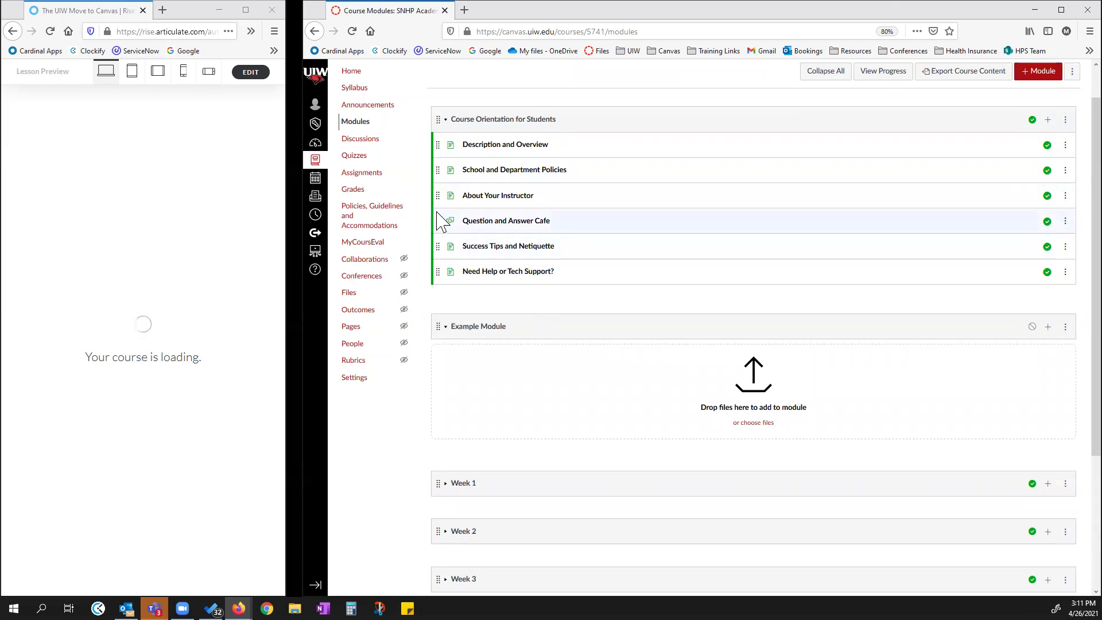
left_click(446, 121)
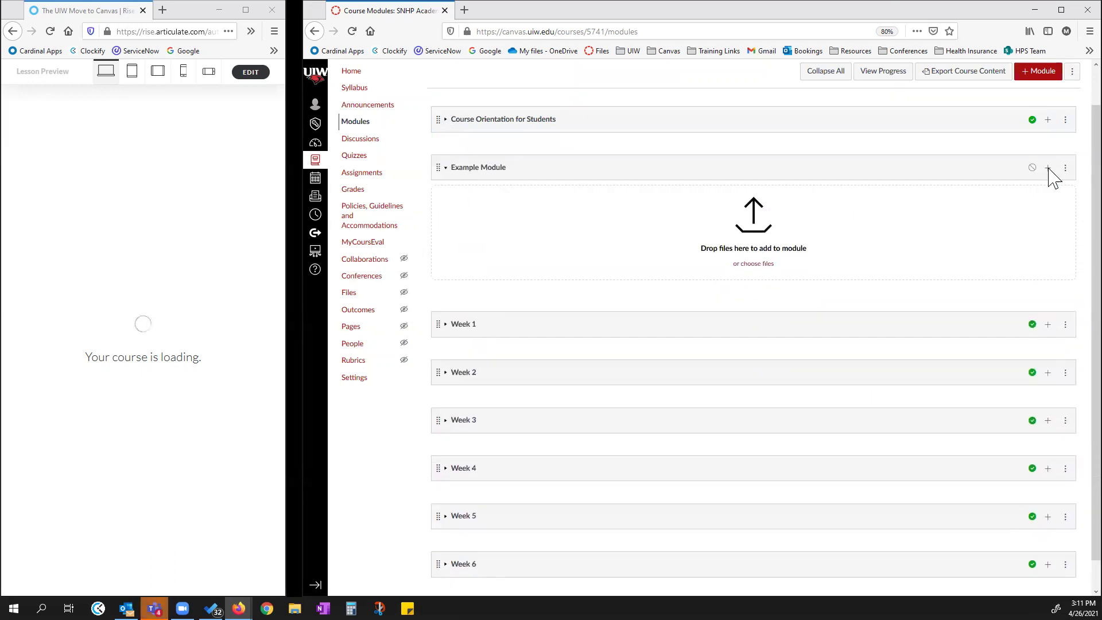
- Start adding an item to Example Module, review the available item types, and select Create Assignment for the Assignment type
left_click(1047, 169)
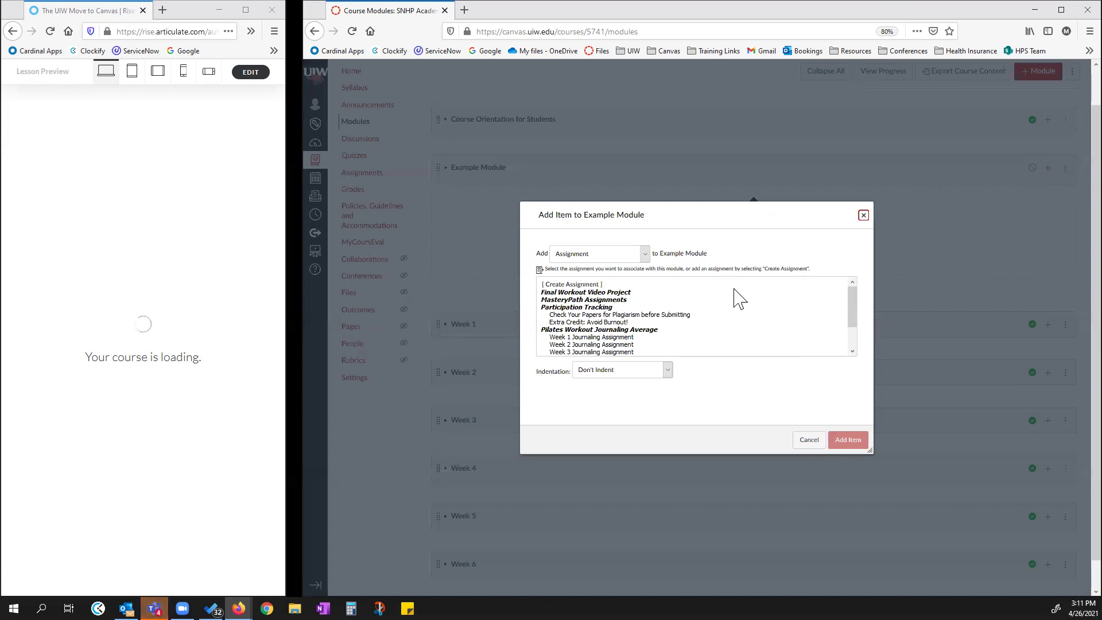
left_click(645, 254)
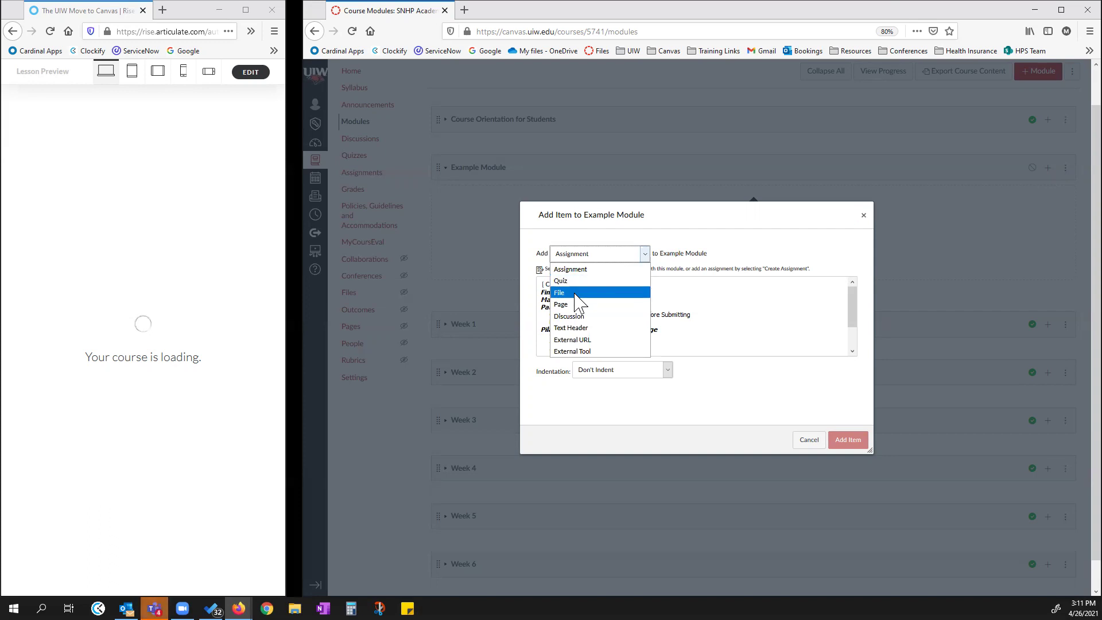
left_click(647, 257)
left_click(647, 257)
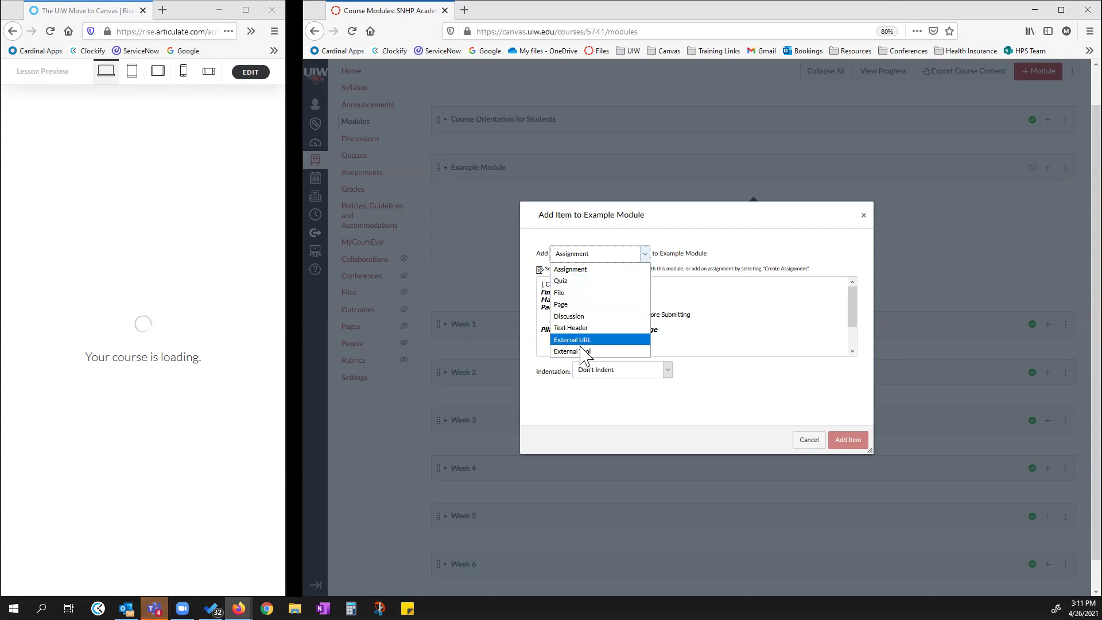
left_click(581, 269)
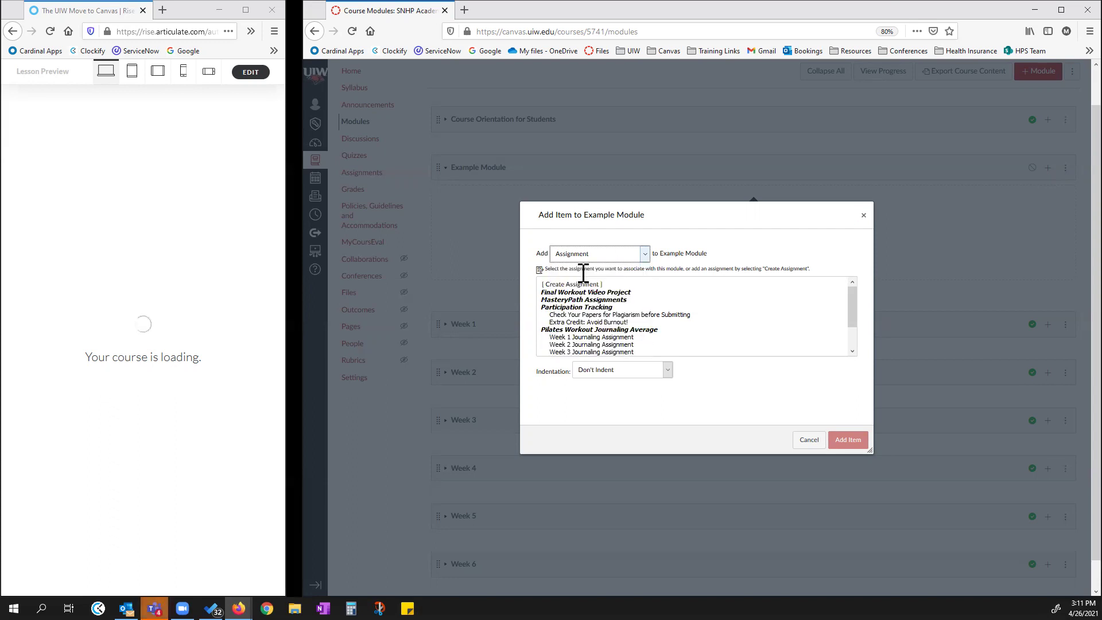
scroll(605, 321, "down", 3)
scroll(609, 304, "up", 2)
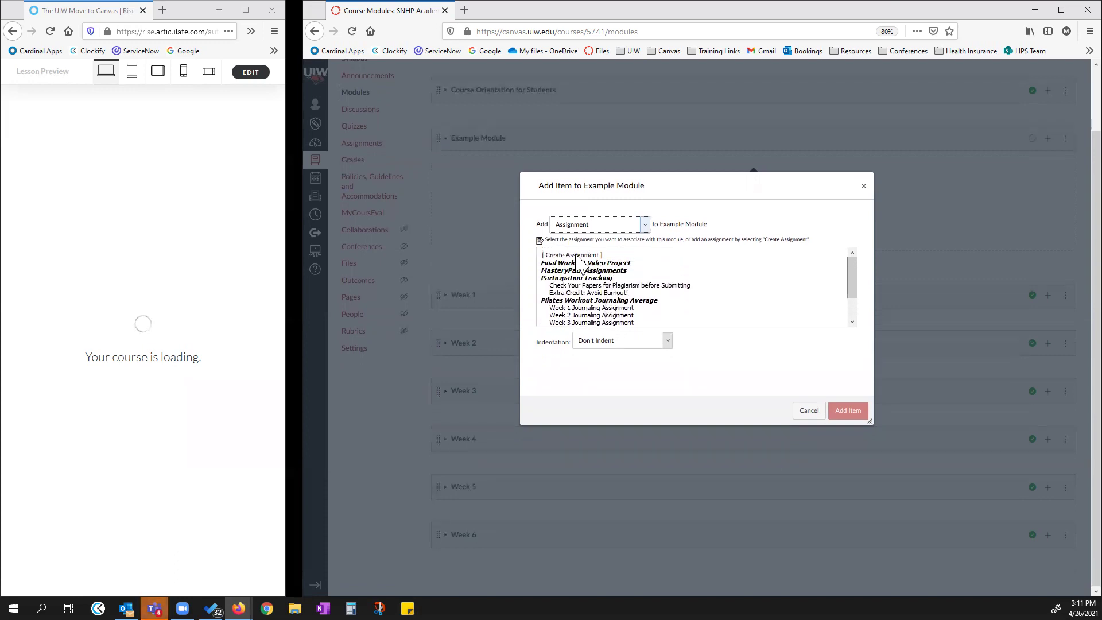
left_click(591, 256)
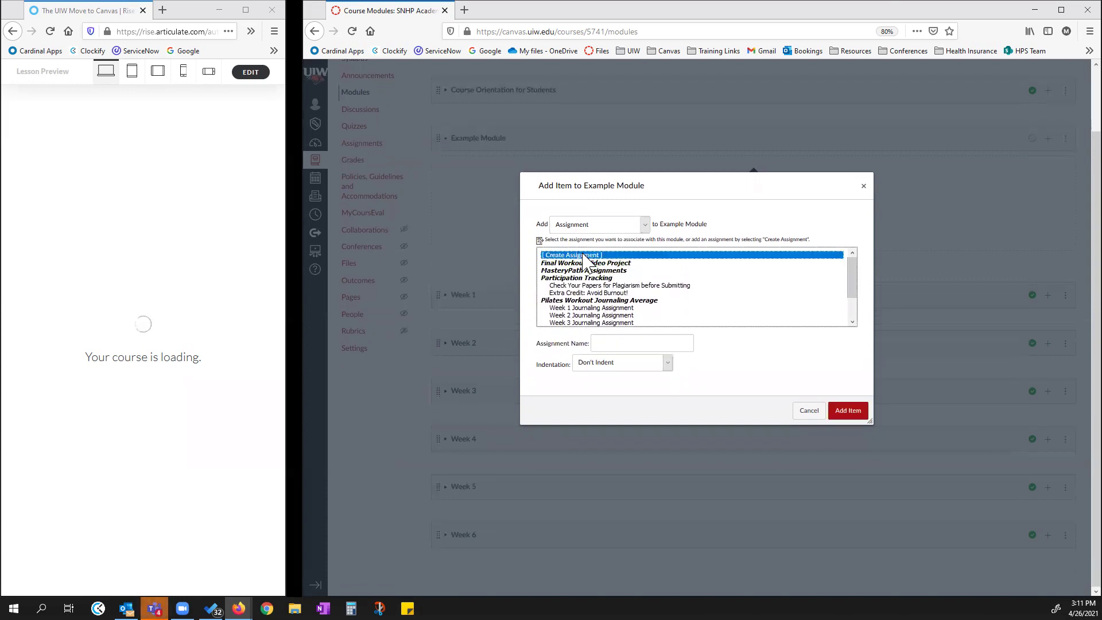
- Change the item type to Quiz and select Create Quiz to view its options
left_click(644, 224)
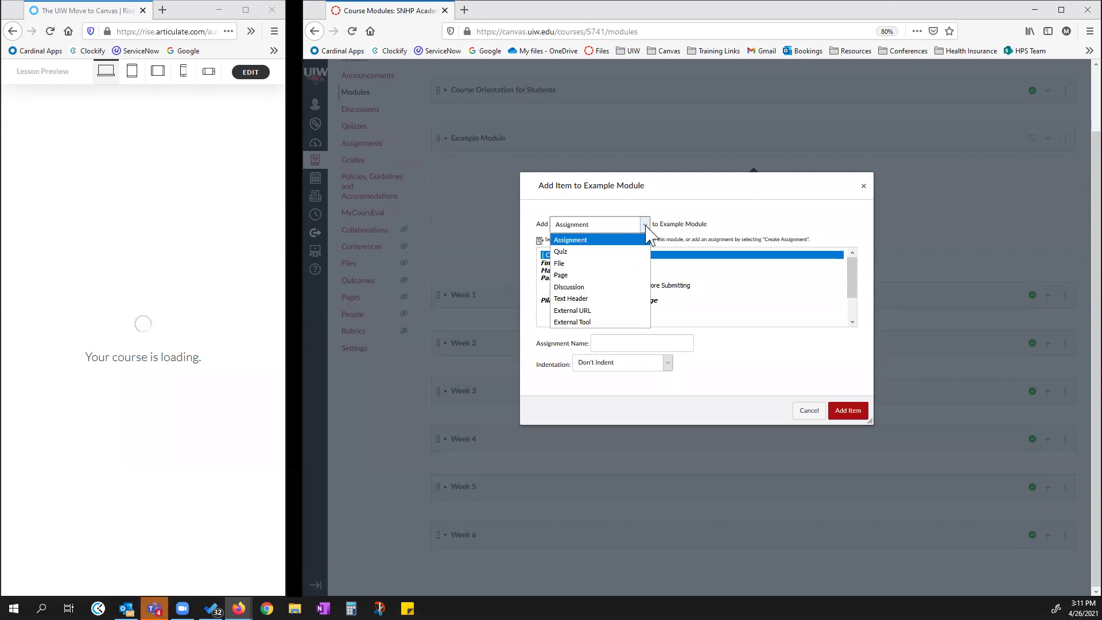
left_click(591, 253)
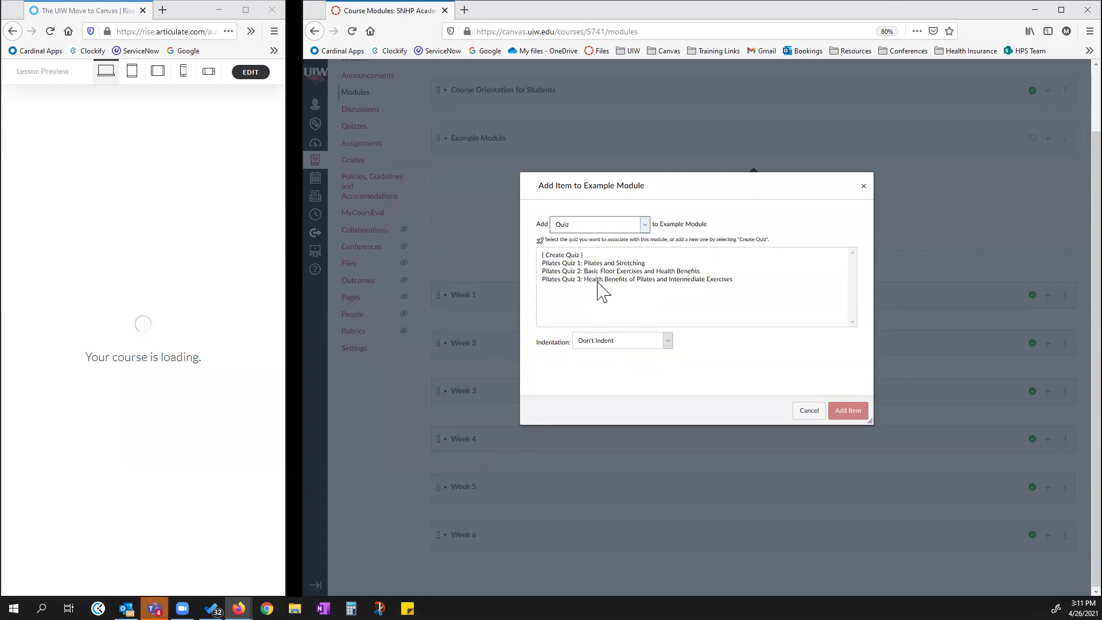
left_click(562, 256)
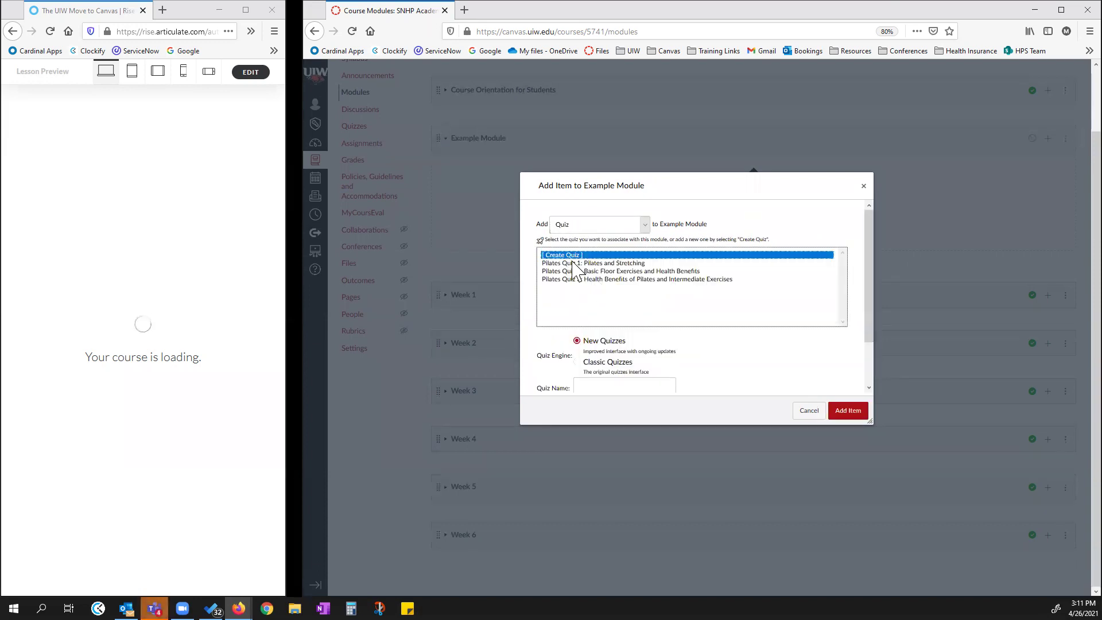
- Change the item type to File and look through the course files, including the PowerPoints and Student Checklists folders
left_click(640, 225)
left_click(615, 263)
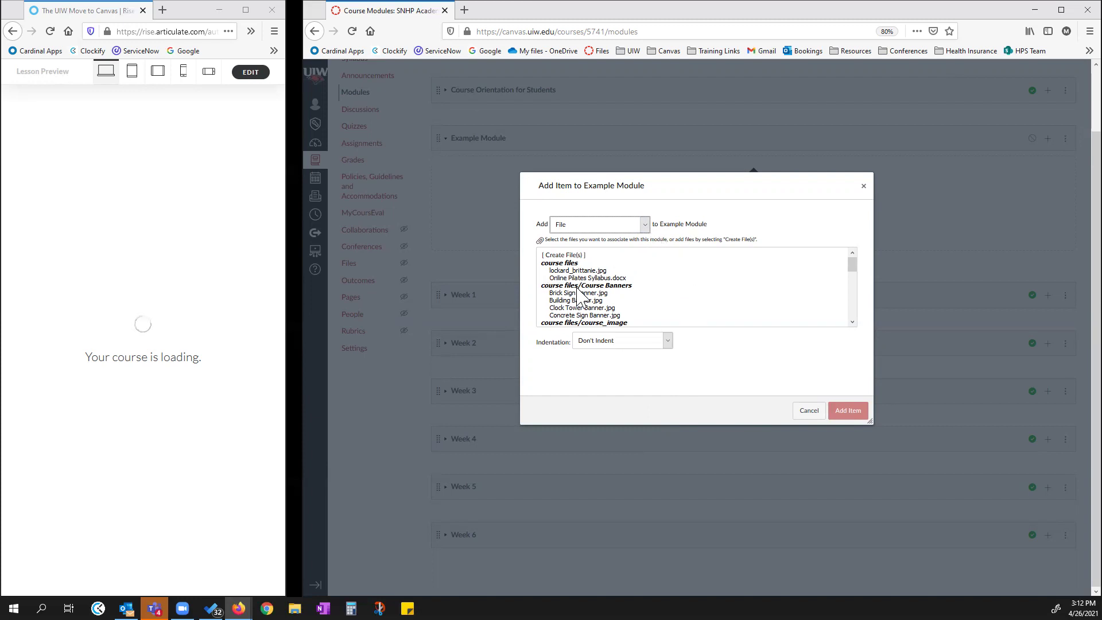
scroll(580, 302, "down", 5)
scroll(580, 300, "down", 3)
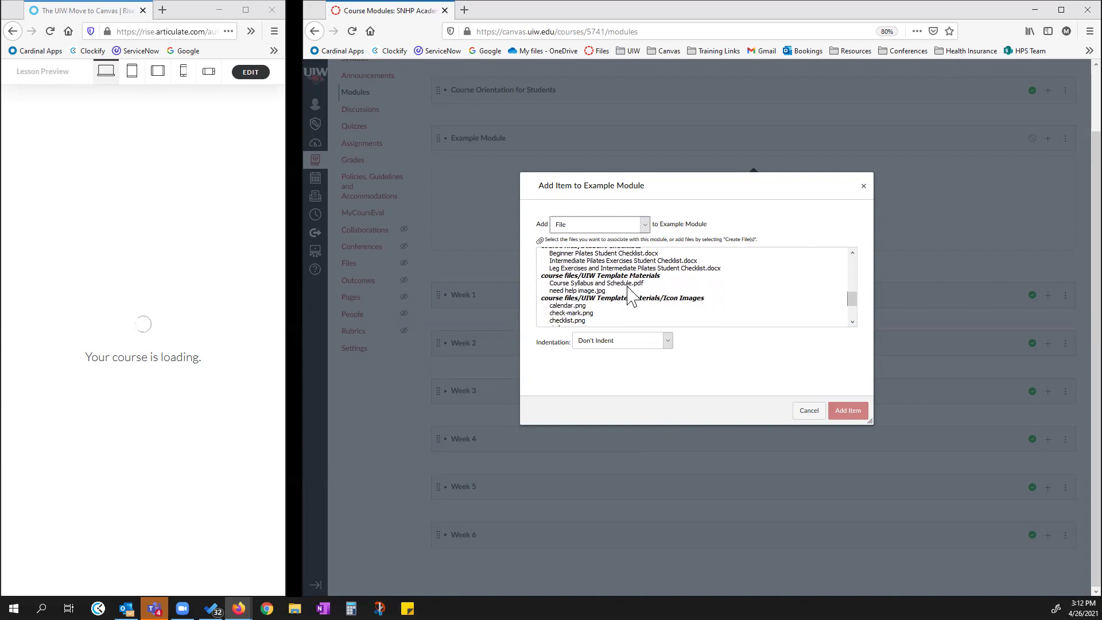
scroll(607, 281, "up", 2)
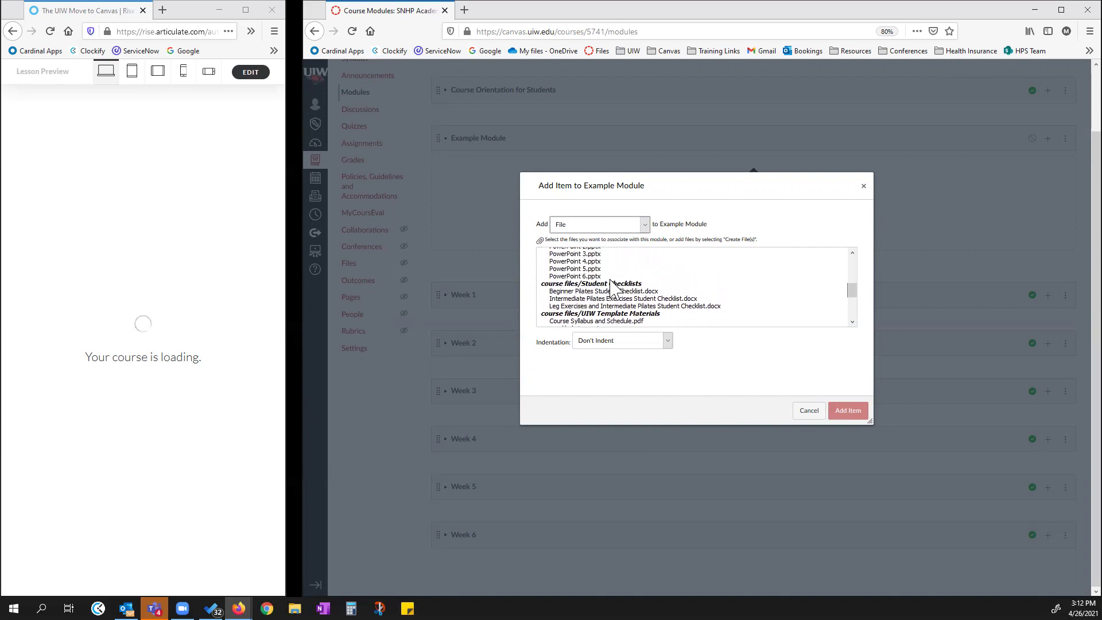
scroll(613, 285, "up", 2)
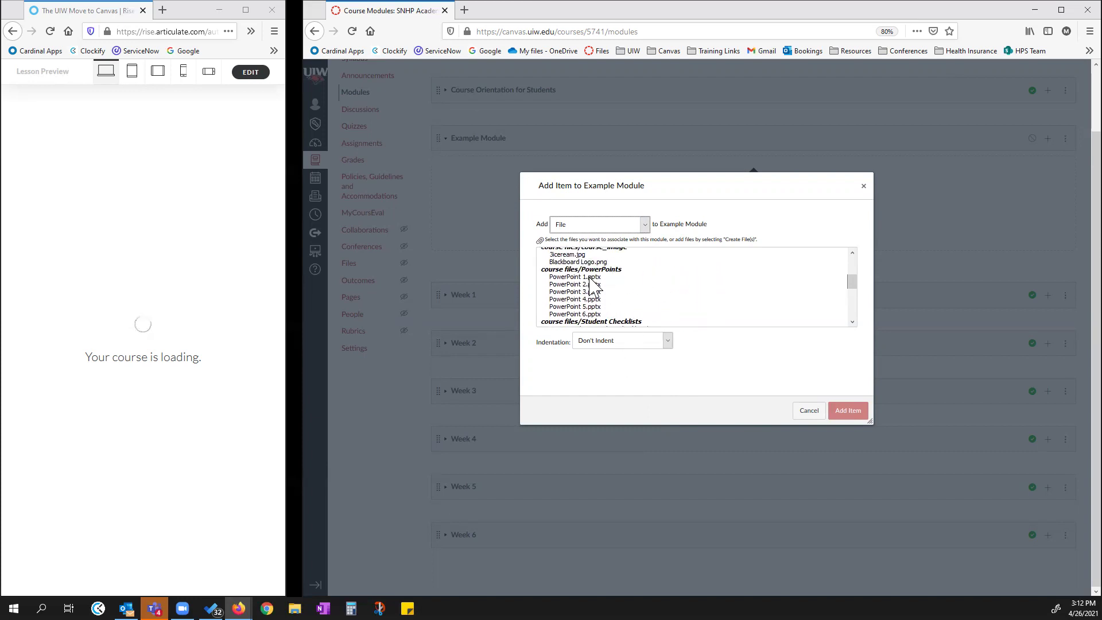
- View the Page item type with its Create Page option, and the list of existing topics for the Discussion type
left_click(646, 225)
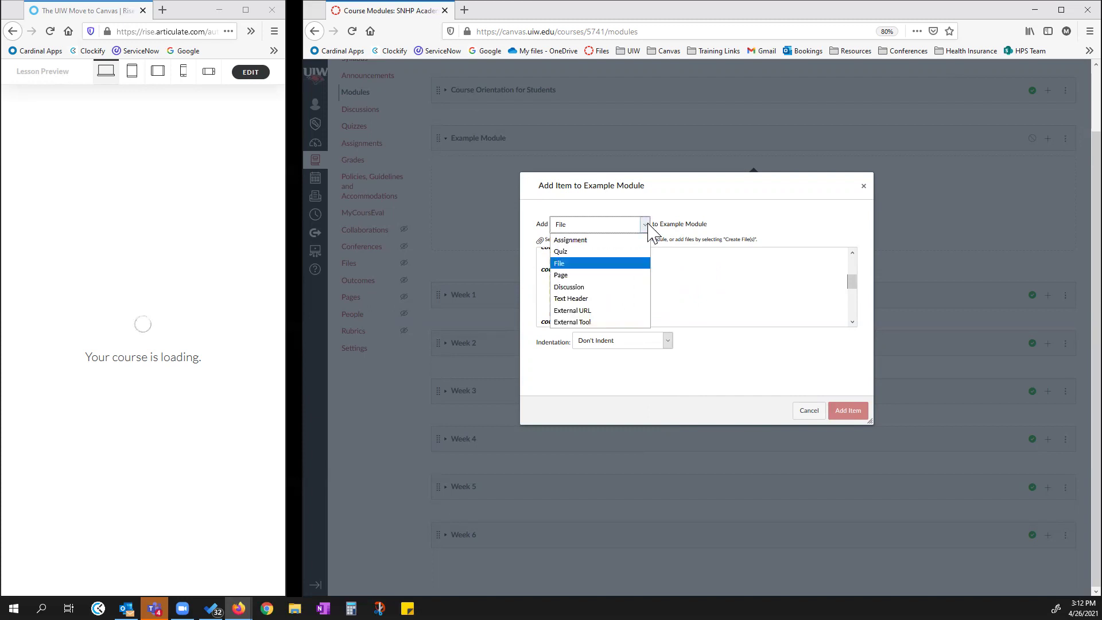
left_click(567, 277)
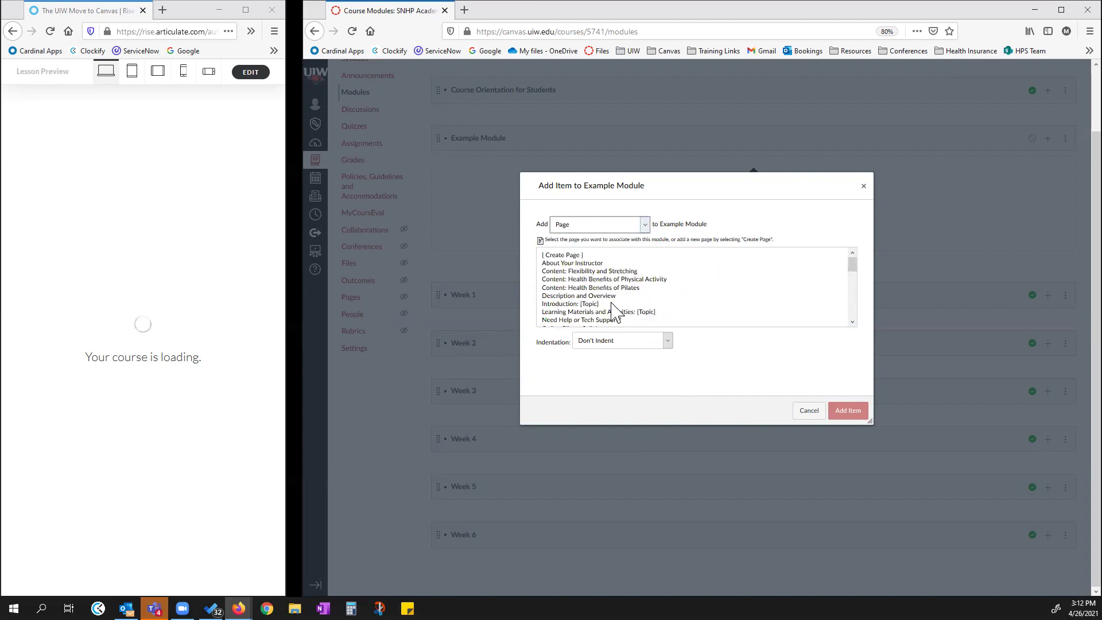
left_click(579, 256)
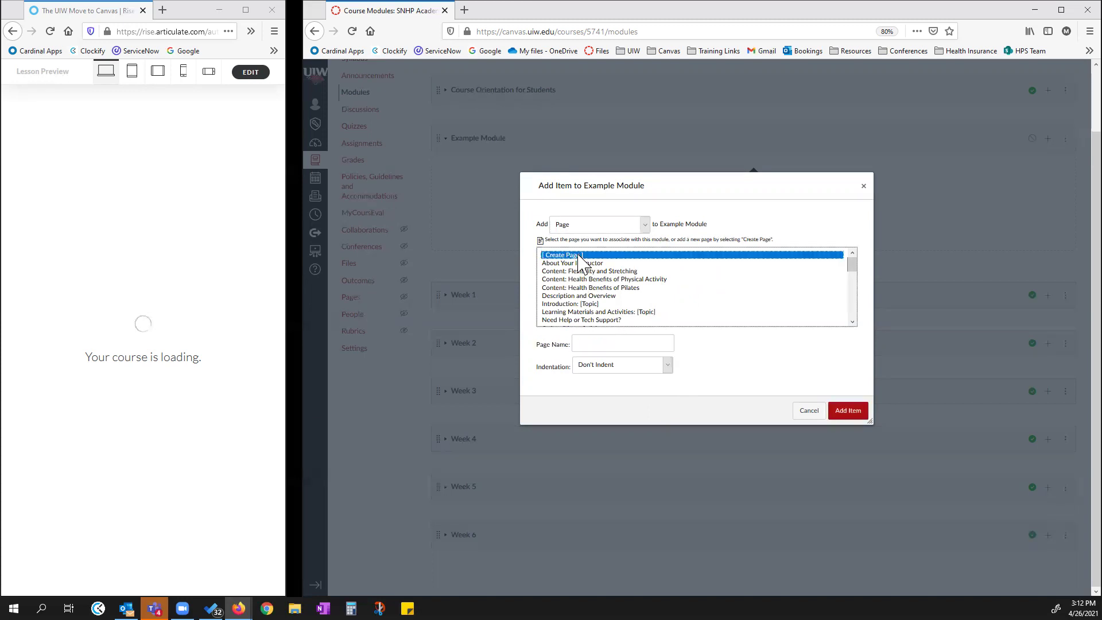
left_click(643, 225)
left_click(614, 286)
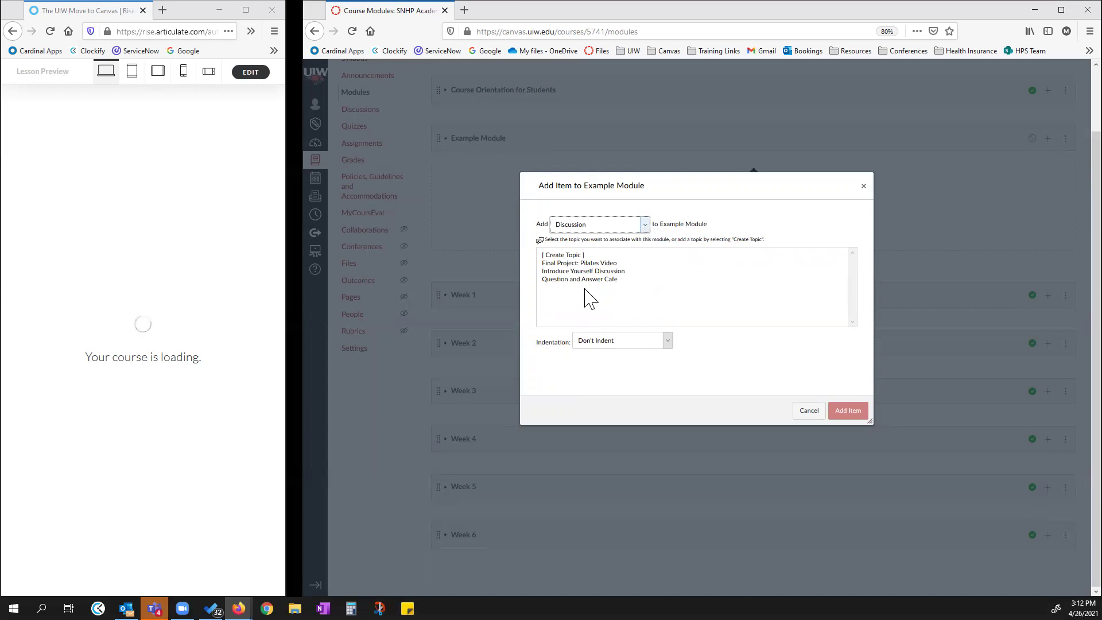
- Add a text header reading "Words on the Screen" to Example Module without indentation
left_click(644, 224)
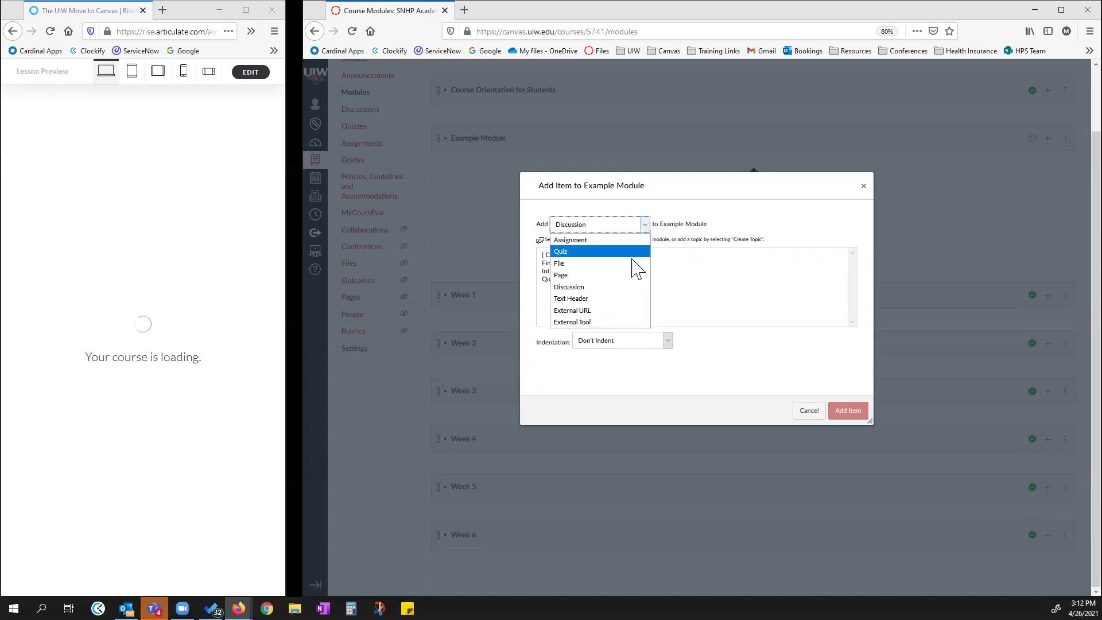
left_click(586, 299)
left_click(603, 252)
type("Words on the Screen")
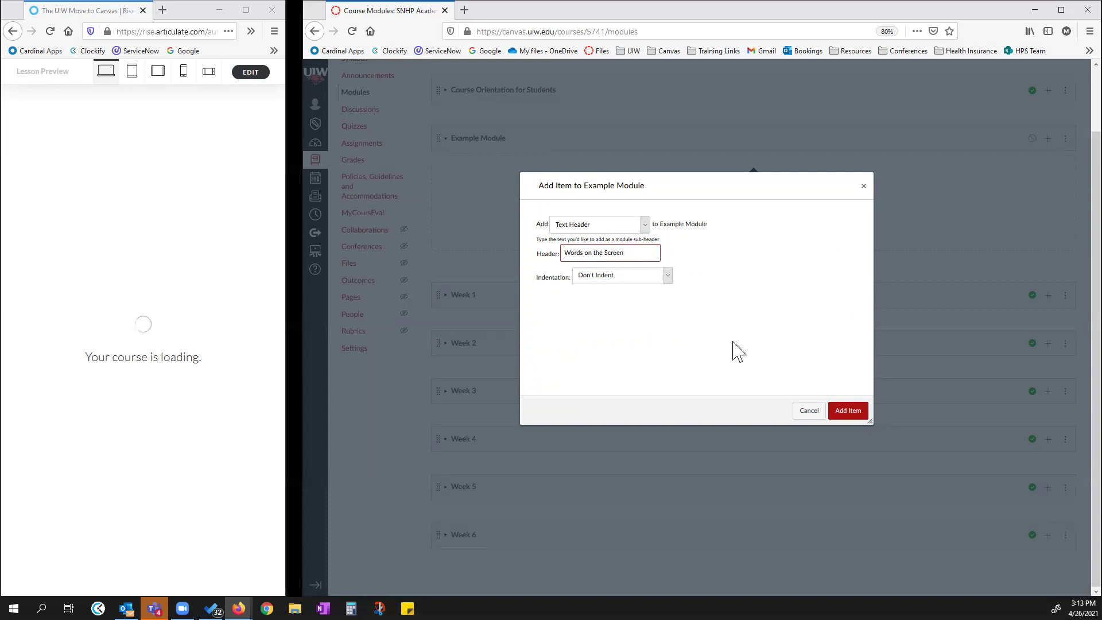
left_click(853, 412)
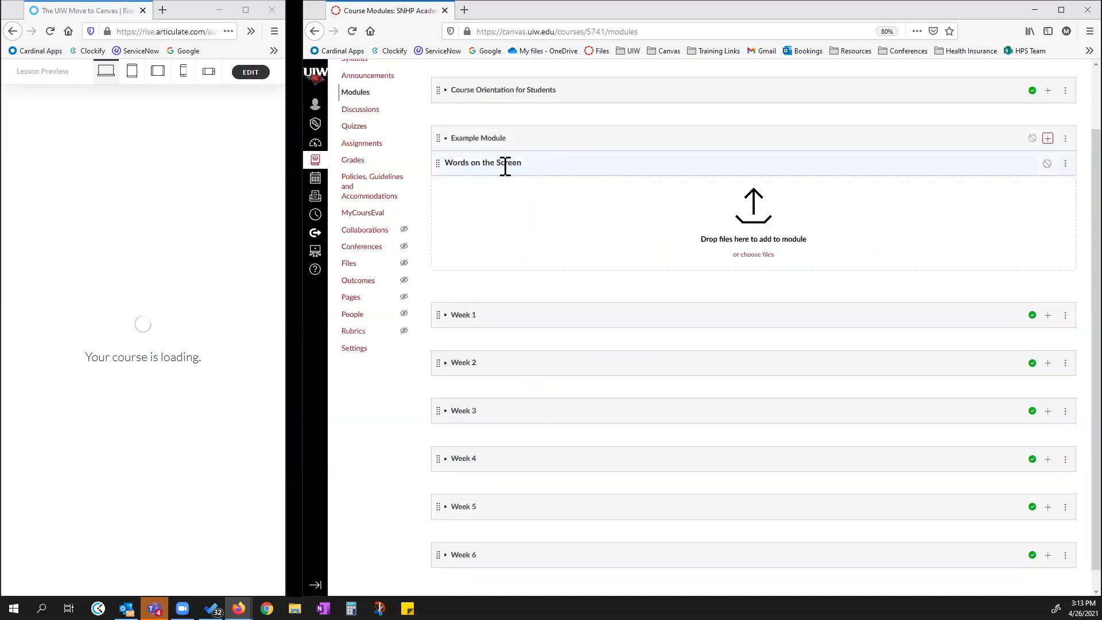
- Expand Week 1 and move the Words on the Screen header below Week 1: First Pilates Workout, and from there above Introduce Yourself Discussion
left_click(445, 316)
left_click_drag(434, 163, 438, 408)
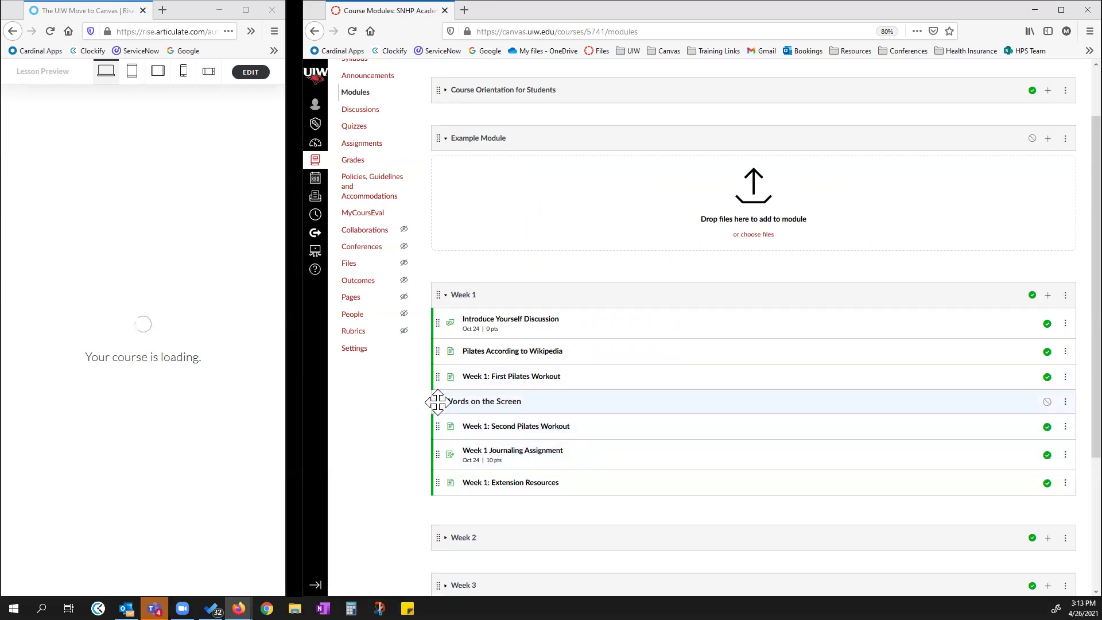
left_click_drag(436, 402, 572, 189)
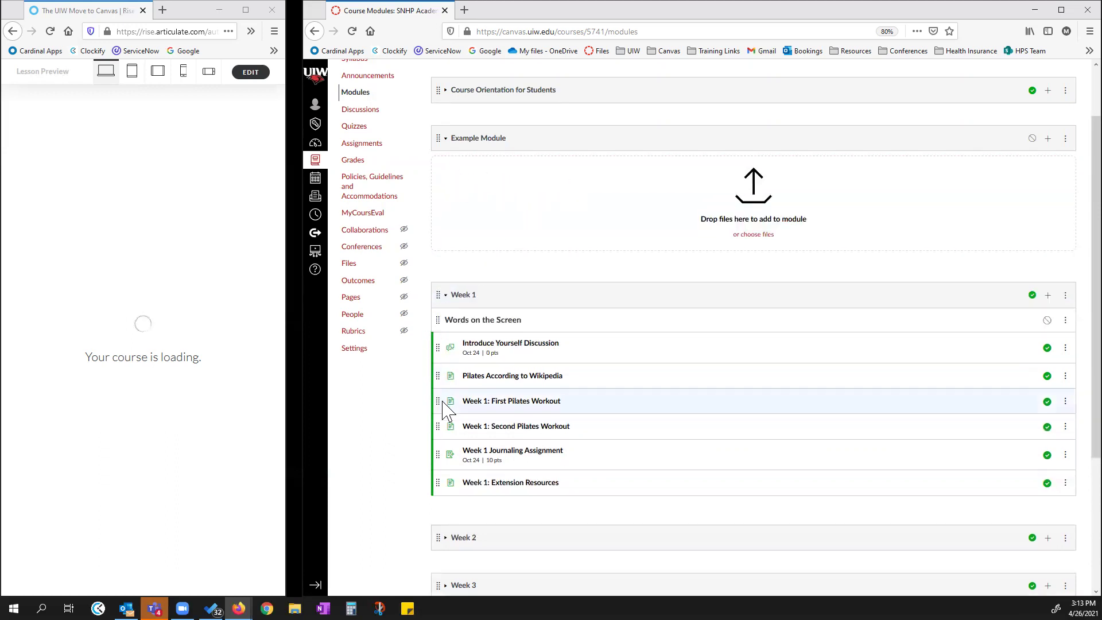
- Move the Words on the Screen header from Week 1 into Example Module and view the option lists of the header and module
left_click_drag(436, 319, 446, 164)
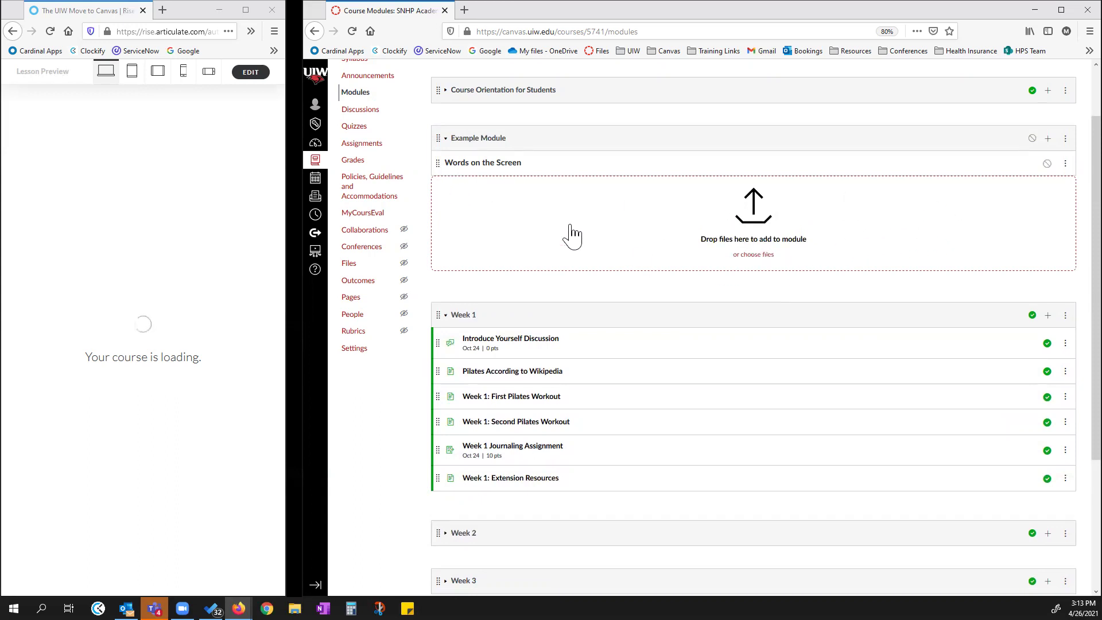
left_click(1066, 166)
left_click(1067, 166)
left_click(1067, 166)
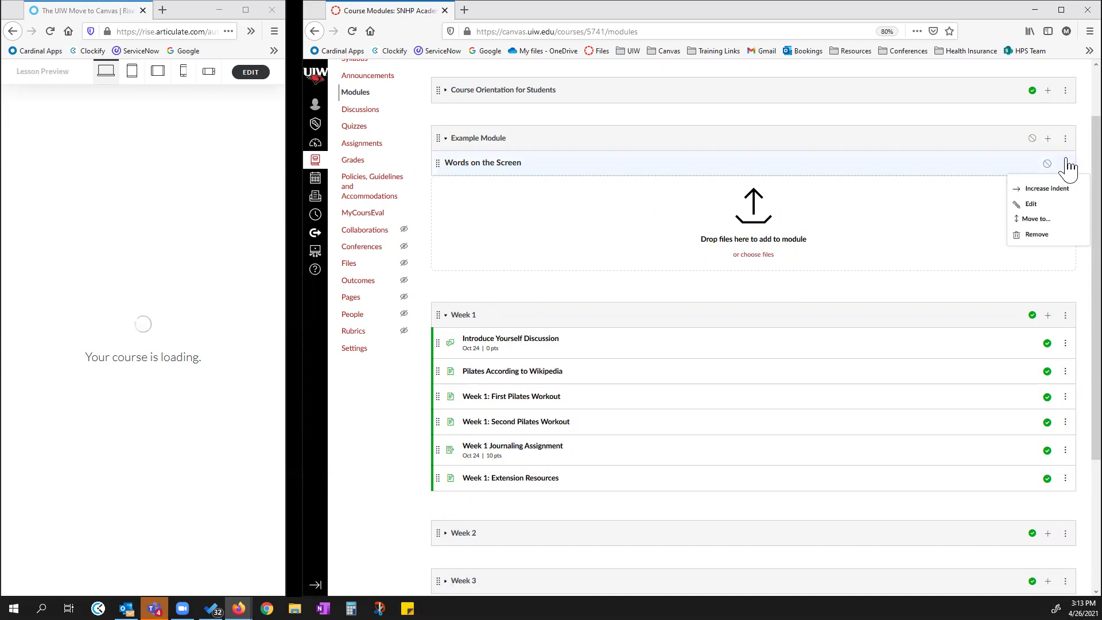
left_click(1064, 138)
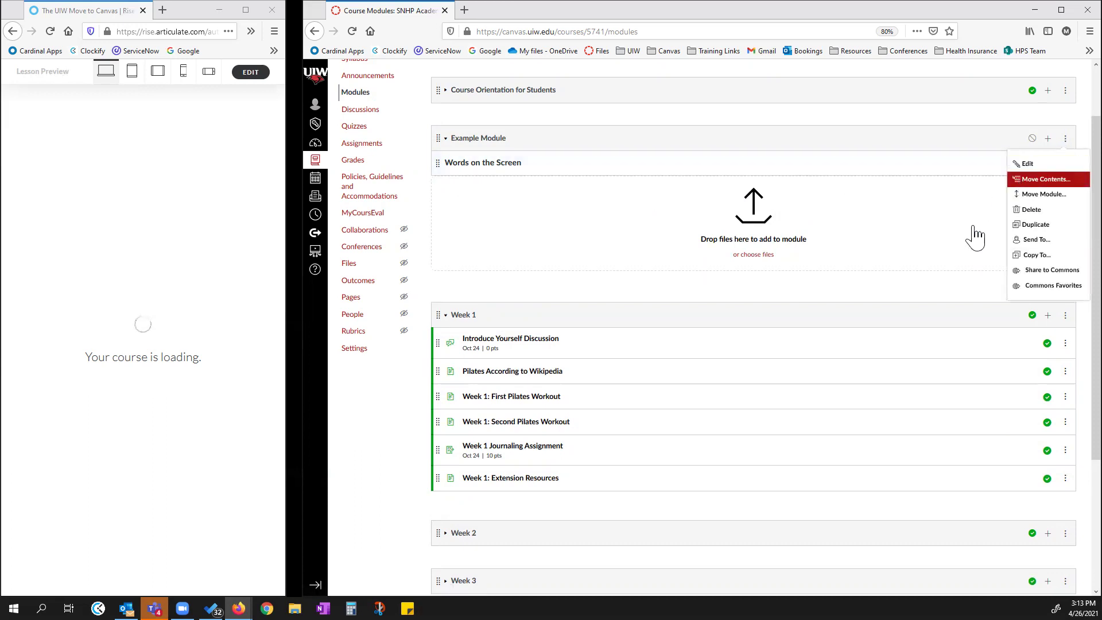
left_click(941, 218)
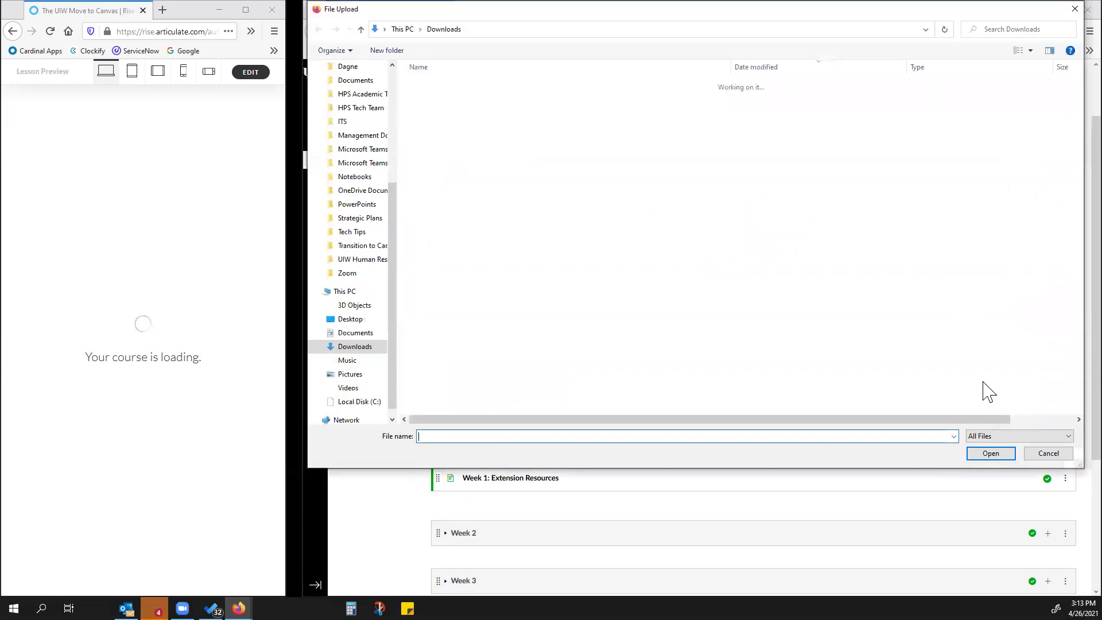
left_click(1048, 452)
- Use Move To to place the Words on the Screen header before About Your Instructor in Course Orientation for Students
left_click(1065, 164)
left_click(1033, 219)
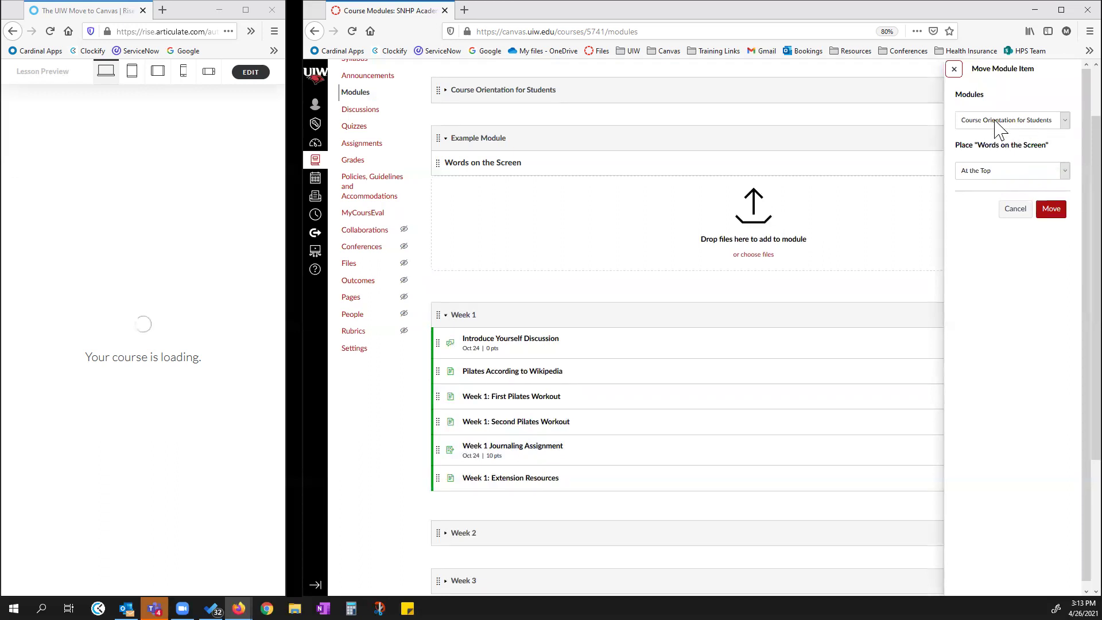
left_click(1064, 170)
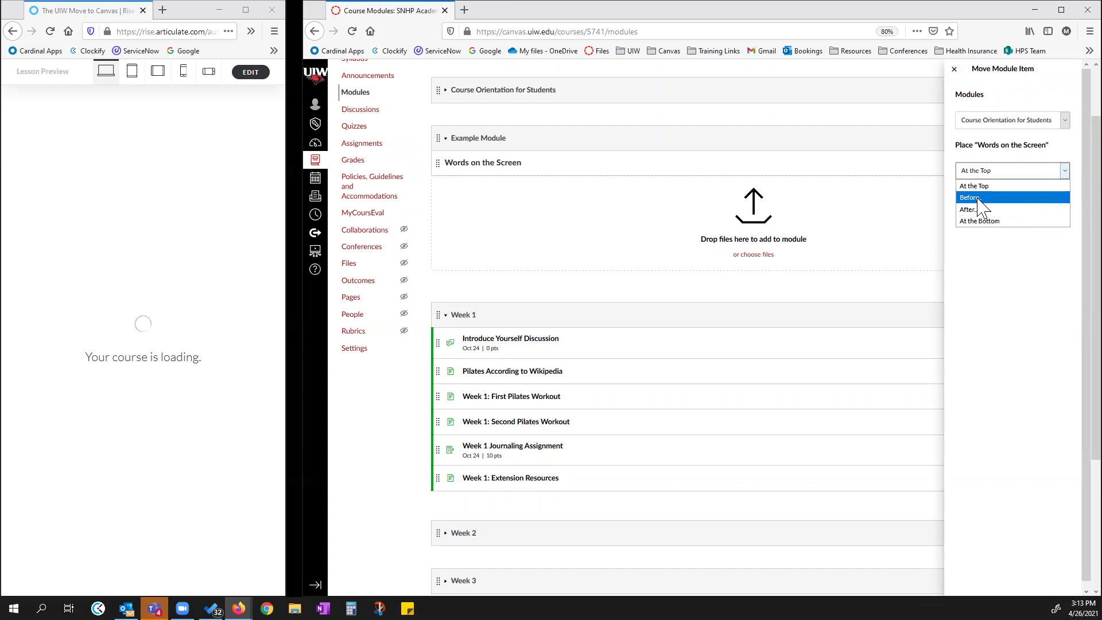
left_click(978, 198)
left_click(1013, 199)
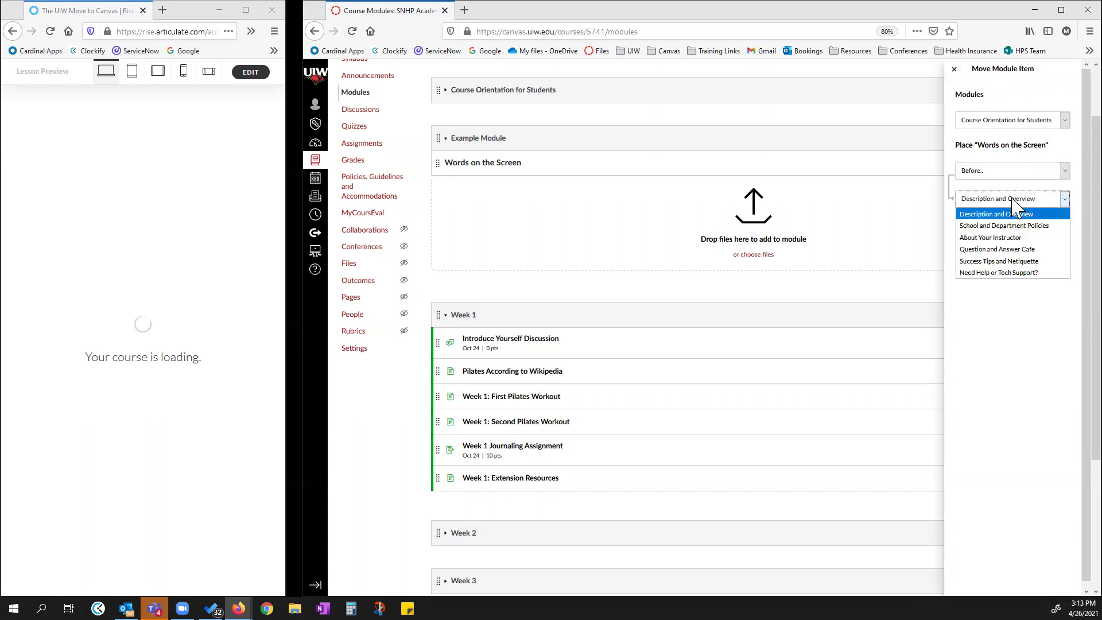
left_click(1009, 237)
left_click(1051, 238)
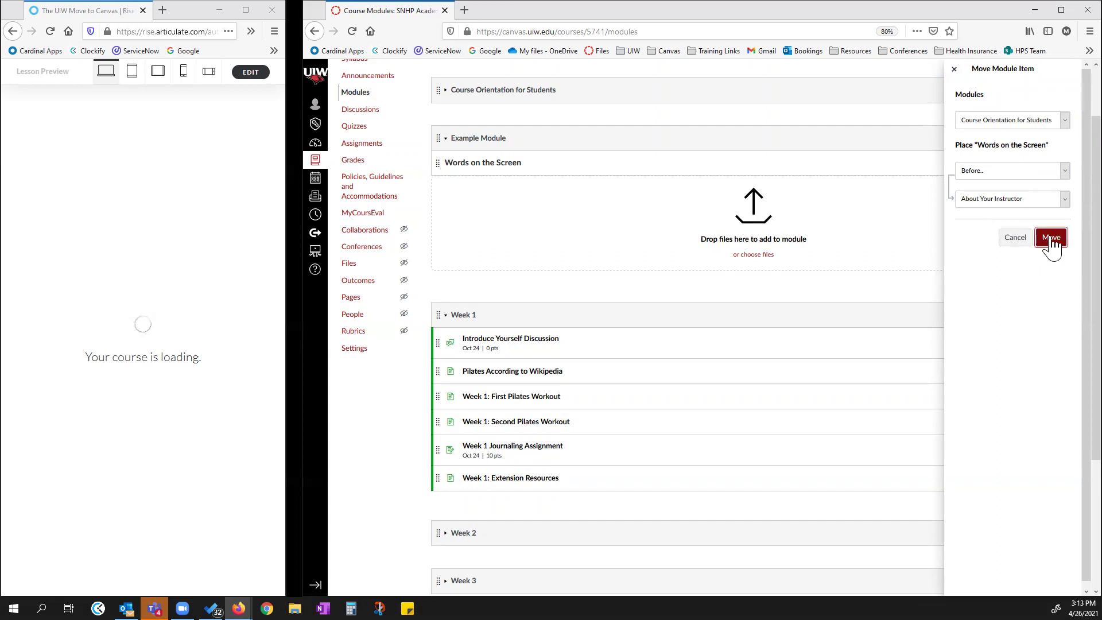
- Expand Course Orientation for Students and move the Words on the Screen header back into Example Module
scroll(795, 252, "up", 2)
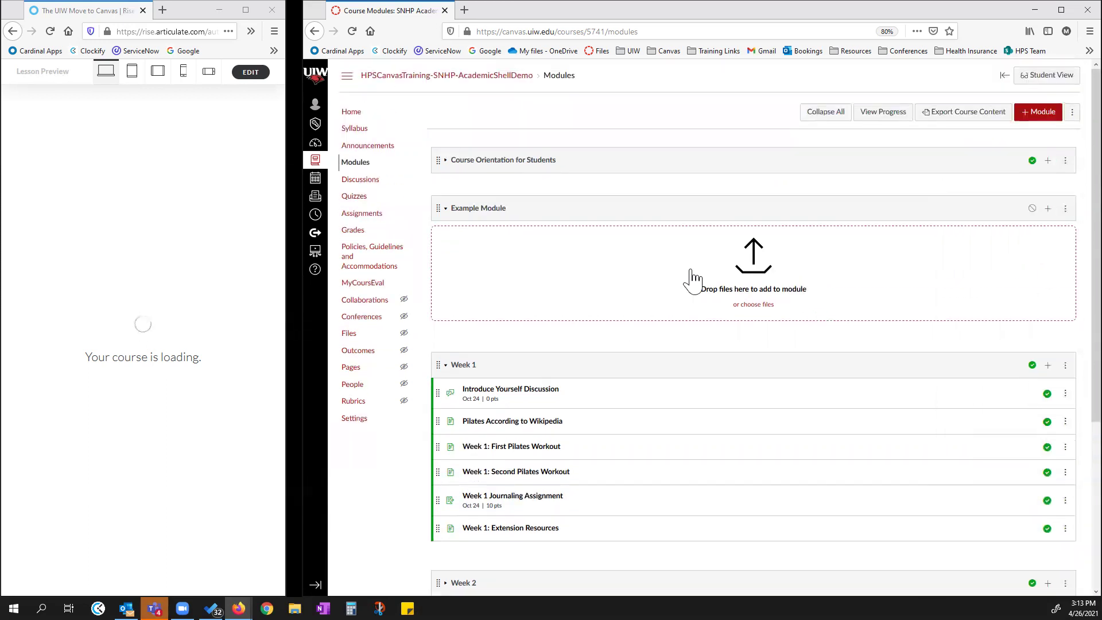
left_click(445, 160)
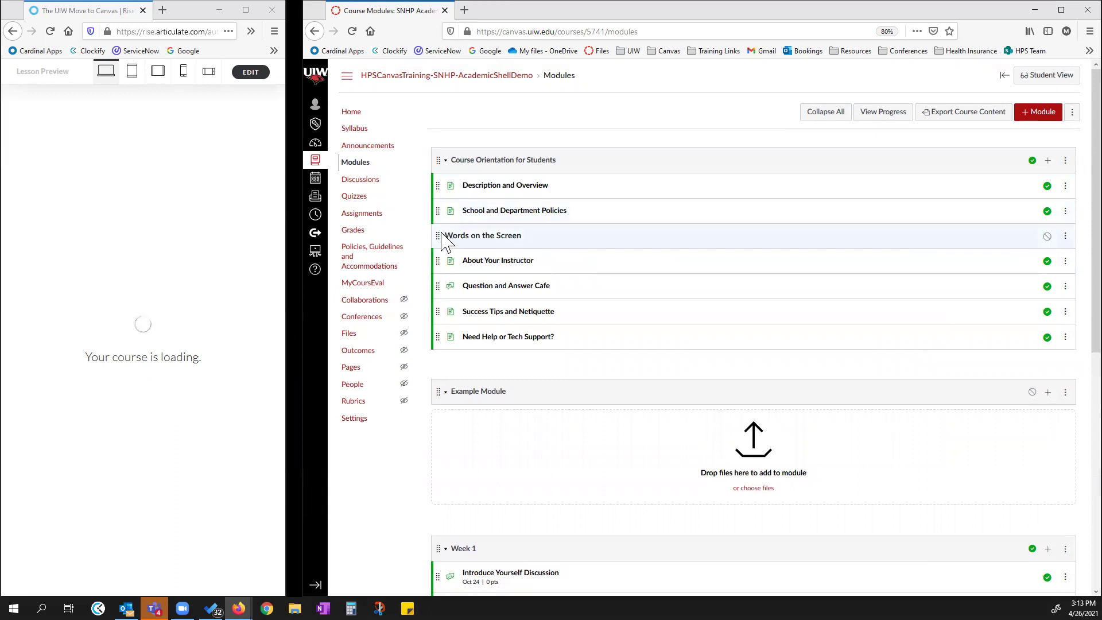
left_click_drag(438, 235, 438, 428)
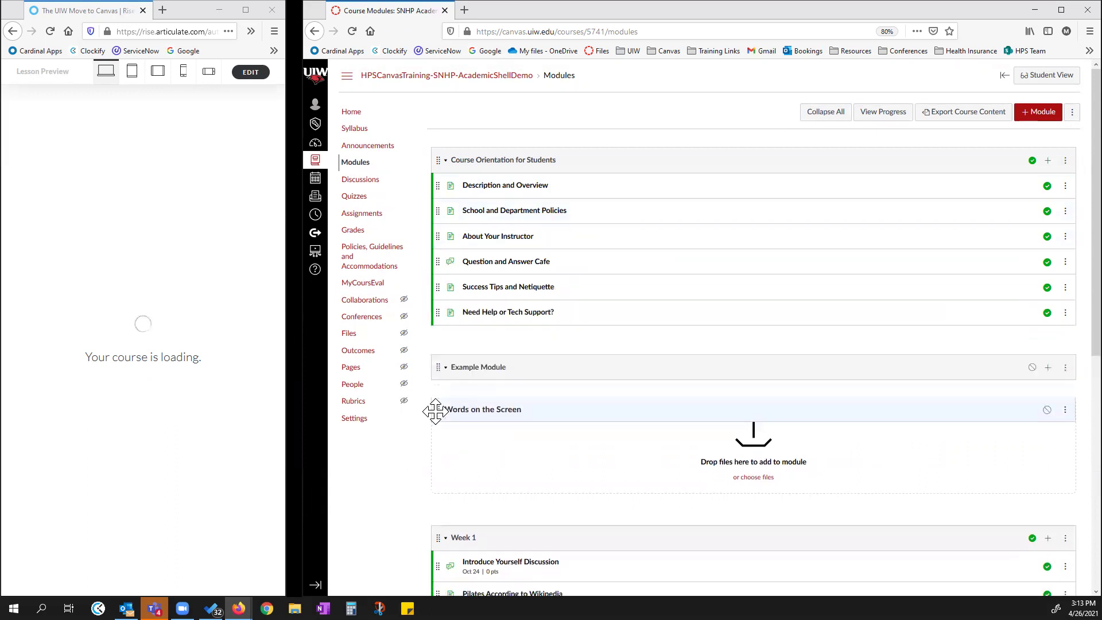
- Start adding an item to Example Module and view the External URL type with its URL, page name and new-tab options
left_click(1047, 367)
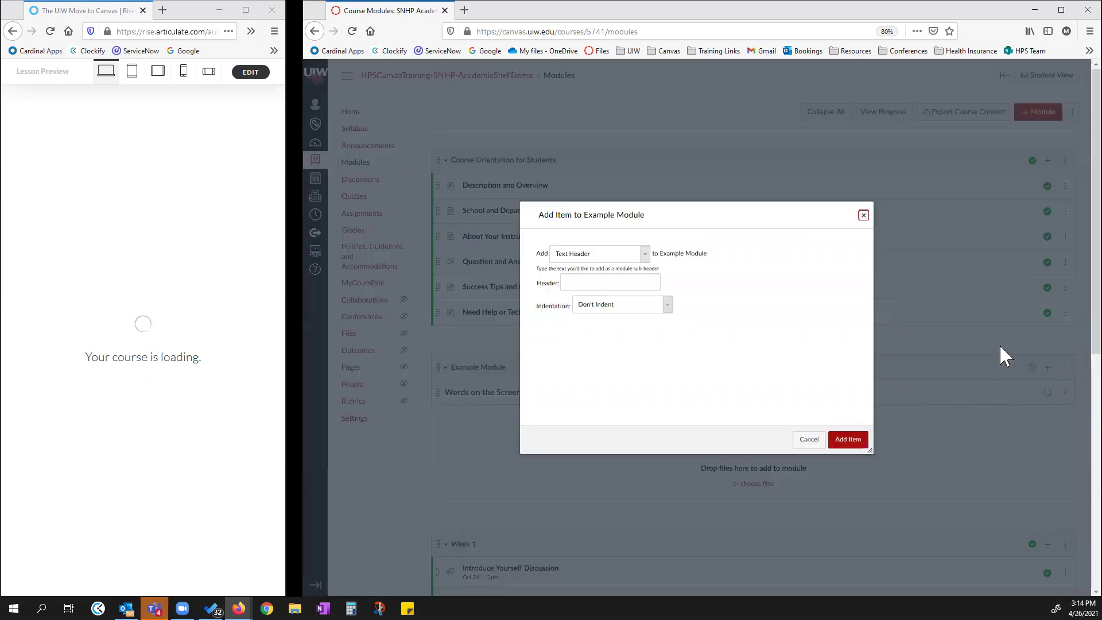
left_click(649, 254)
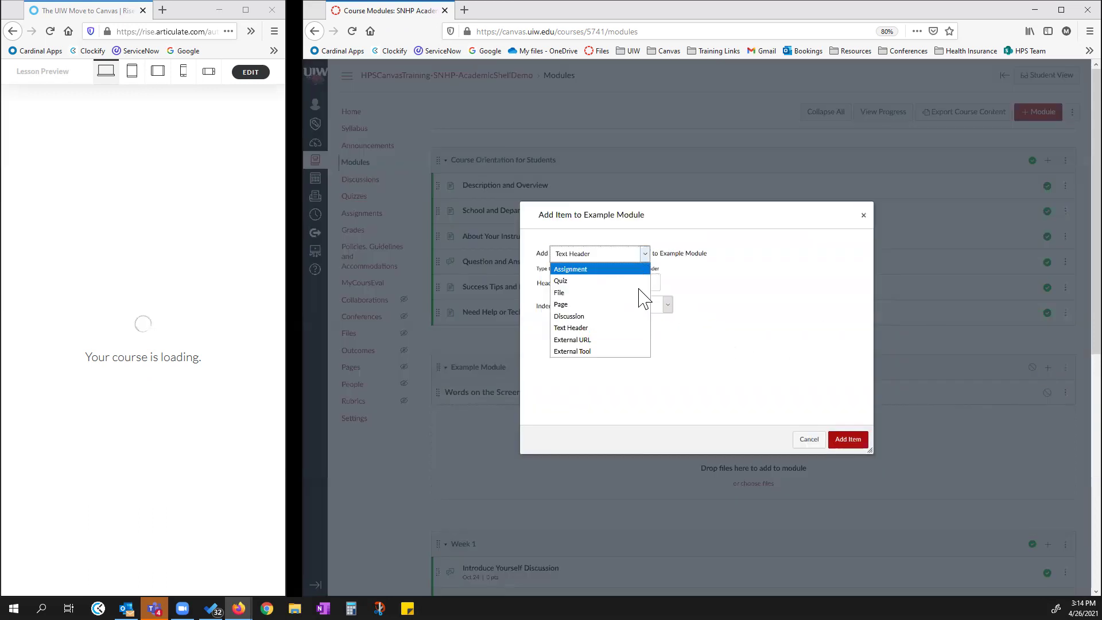
left_click(584, 340)
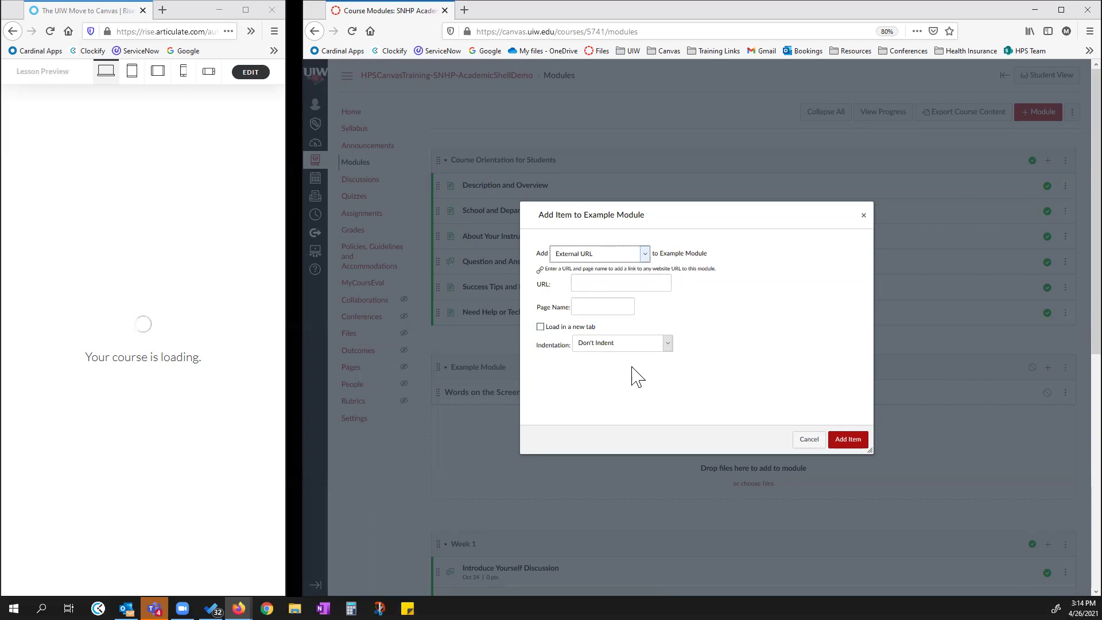
left_click(540, 328)
- Change the item type to External Tool, look through the full list of available tools, and close without adding an item
left_click(645, 253)
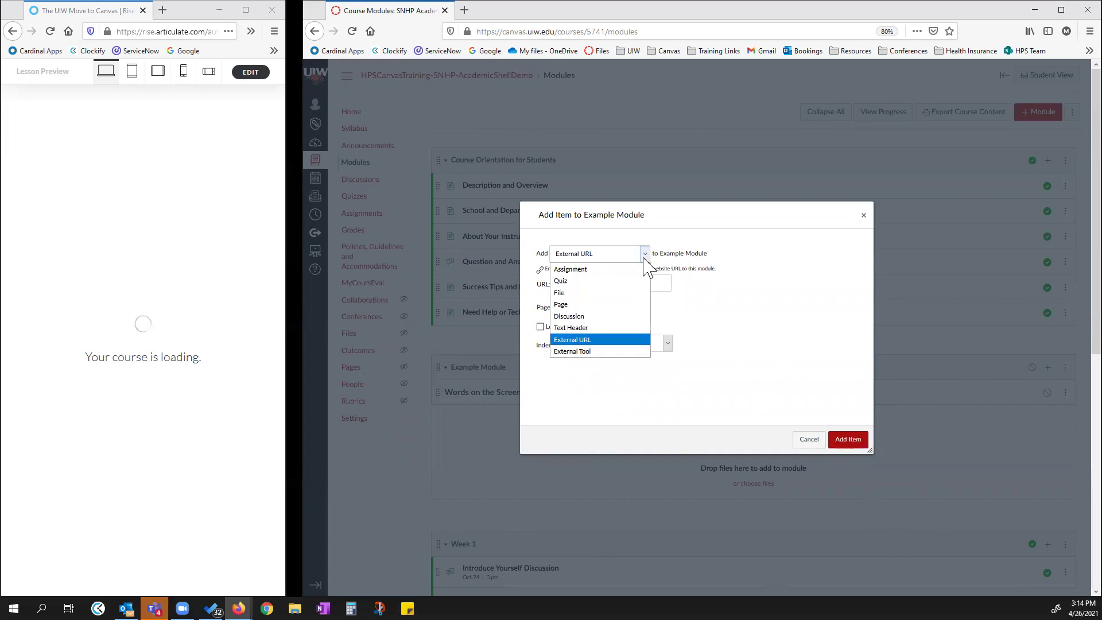
left_click(611, 352)
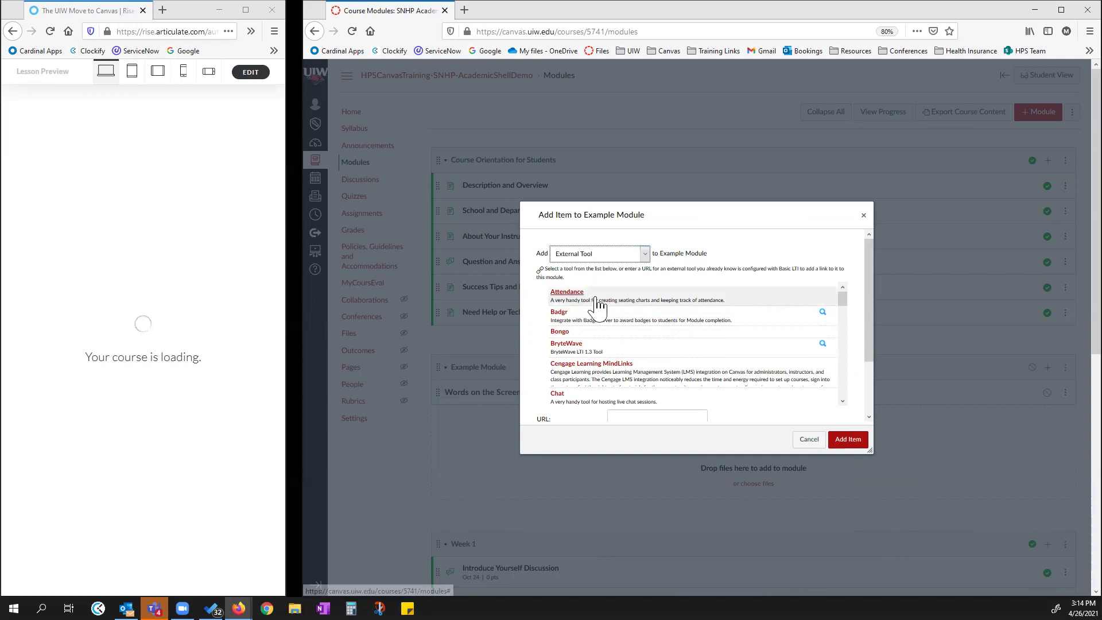
scroll(599, 316, "down", 3)
scroll(600, 325, "down", 5)
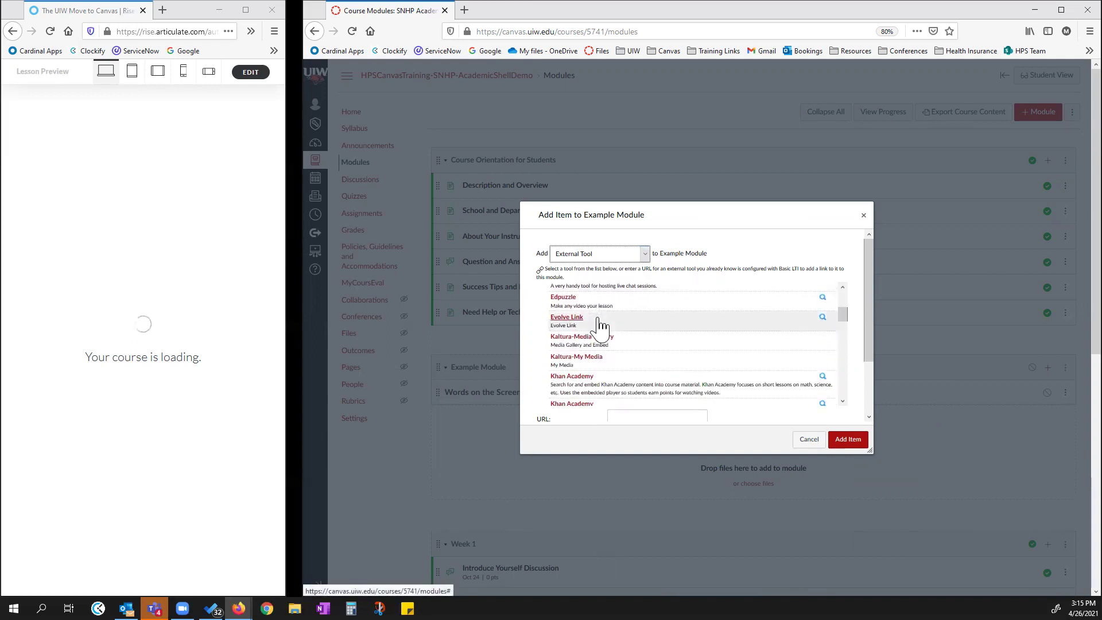
scroll(608, 337, "down", 1)
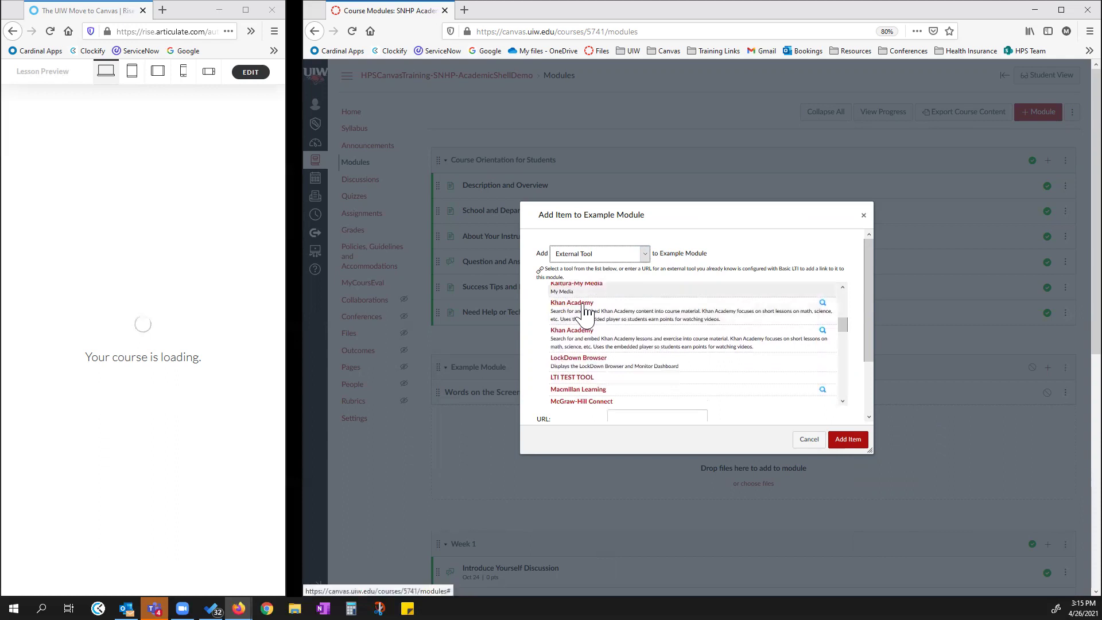
scroll(584, 370, "down", 5)
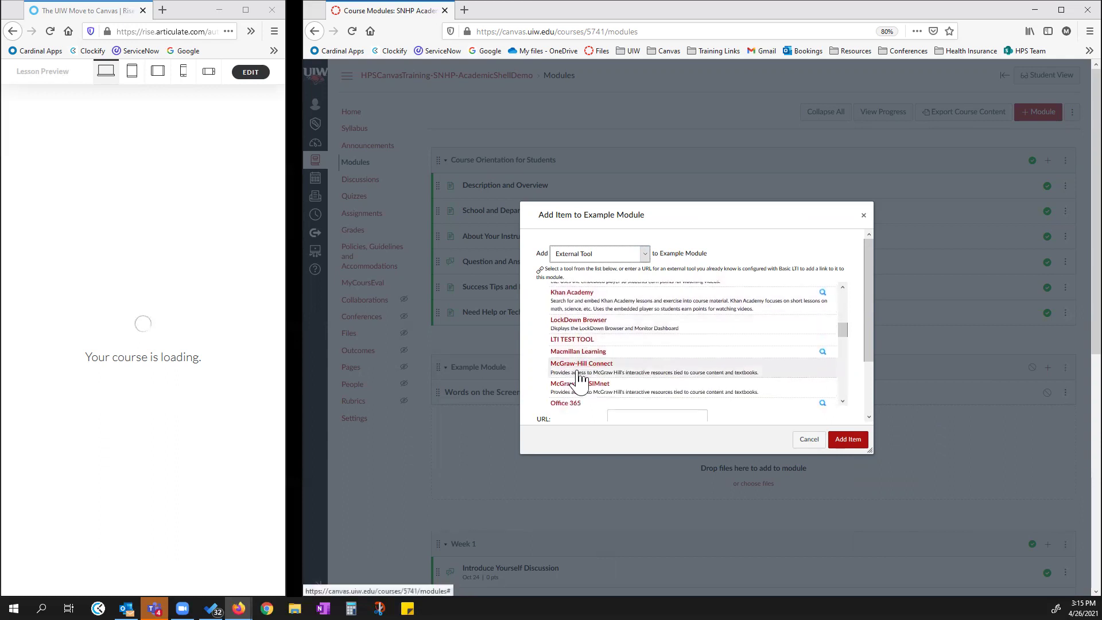
scroll(581, 336, "down", 4)
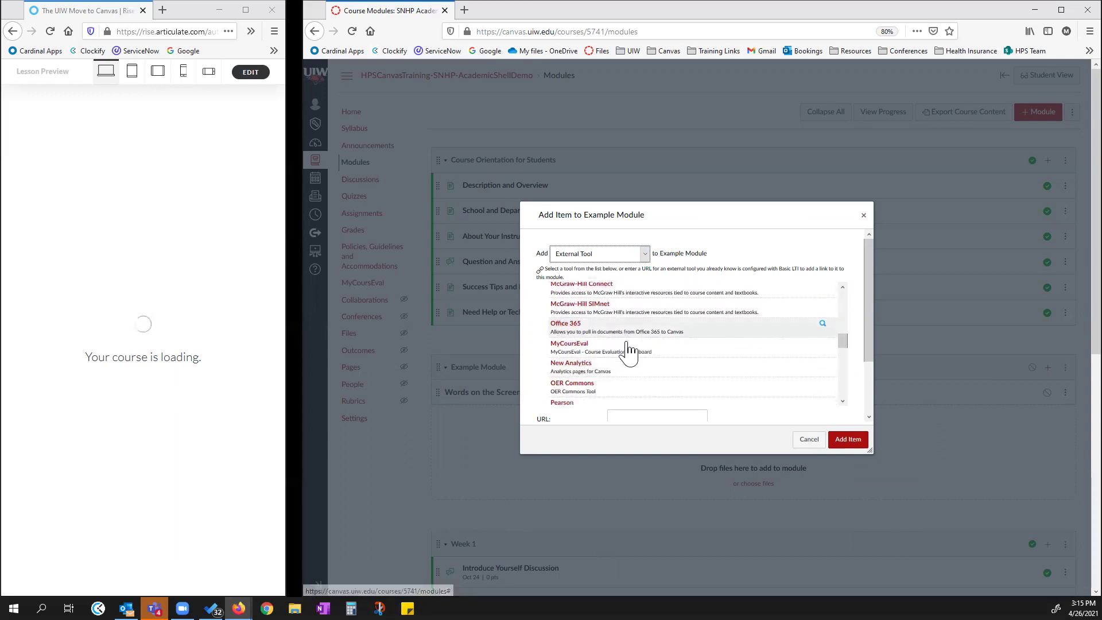
scroll(609, 379, "down", 6)
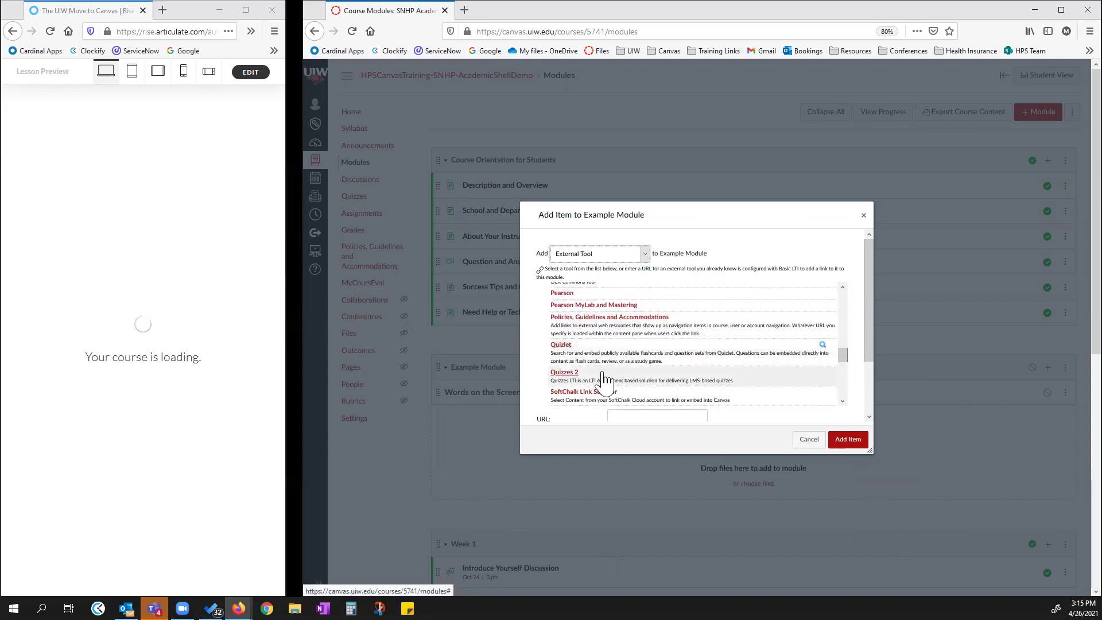
scroll(585, 381, "down", 5)
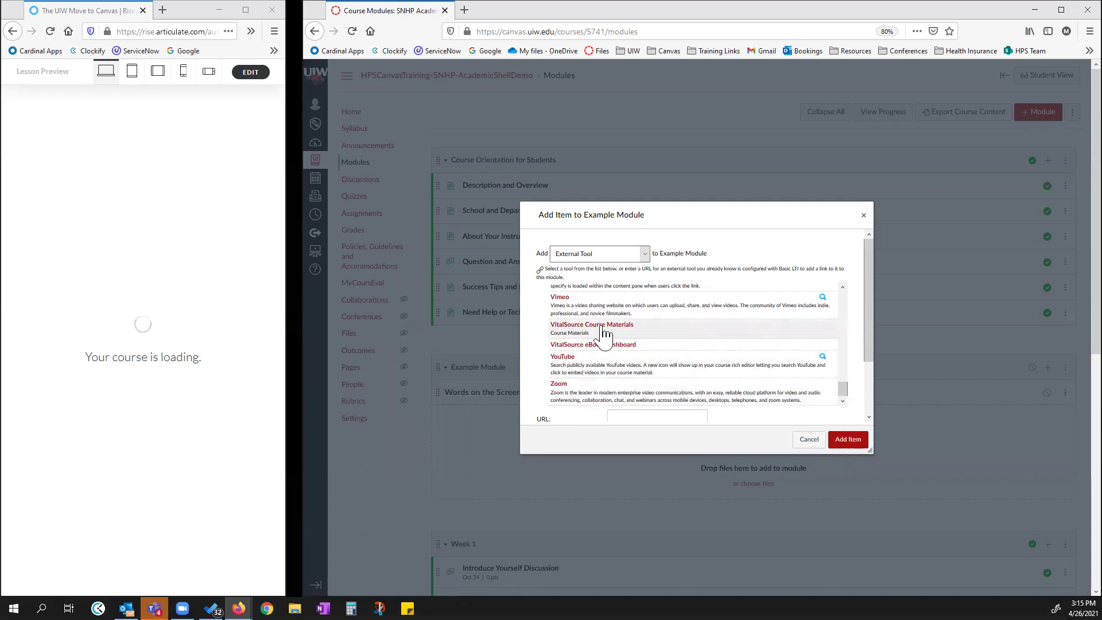
scroll(783, 356, "down", 2)
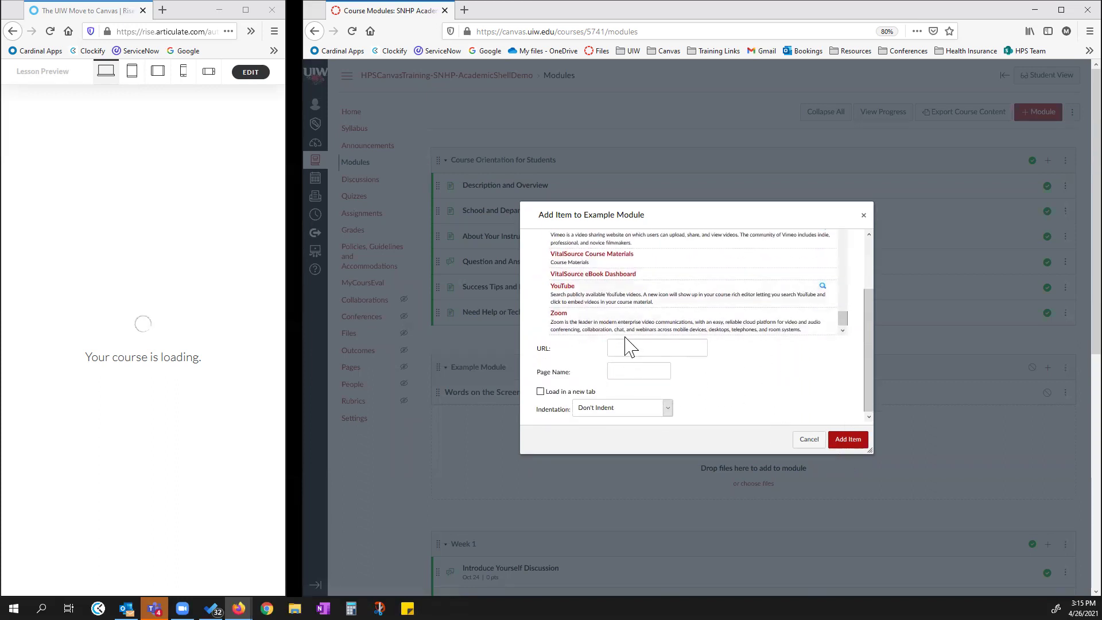
left_click(809, 440)
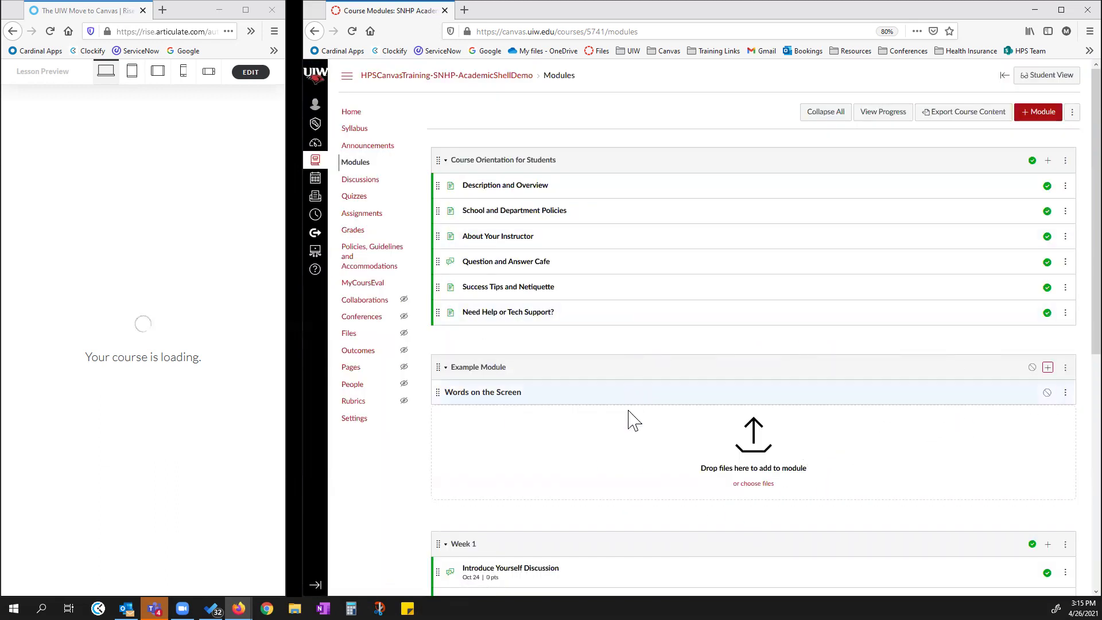
- Remove the Words on the Screen header from Example Module
left_click(1066, 395)
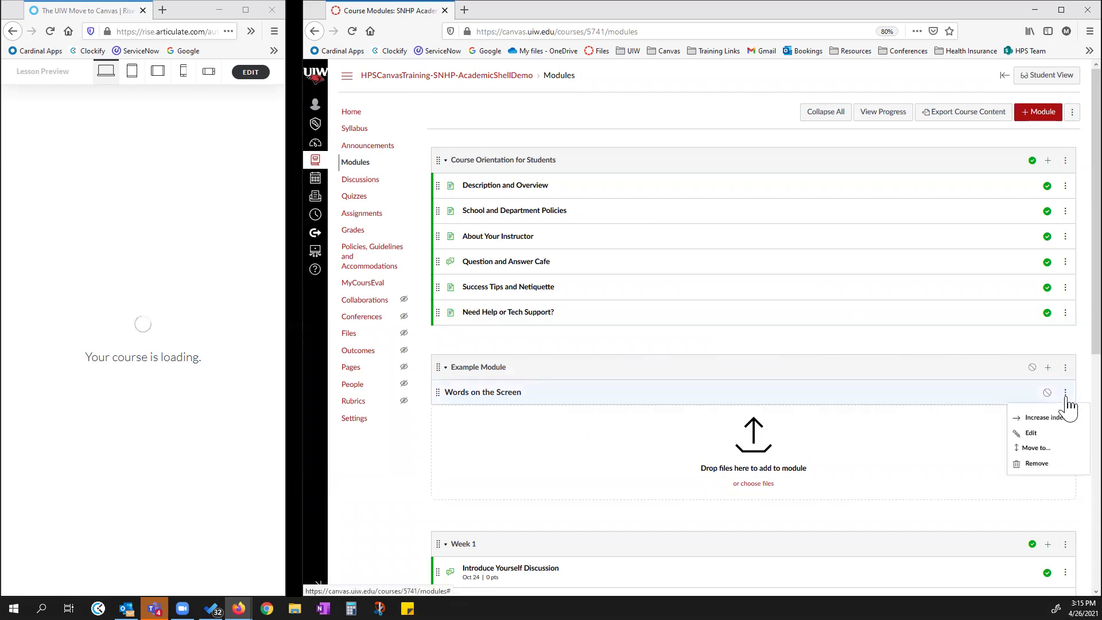
left_click(1048, 468)
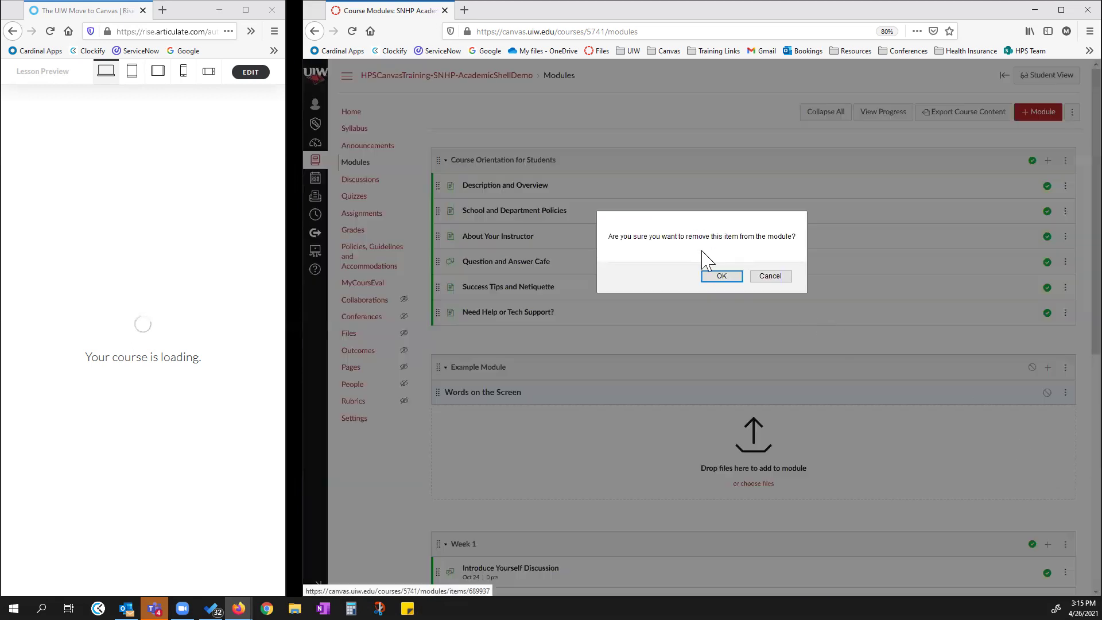
left_click(712, 275)
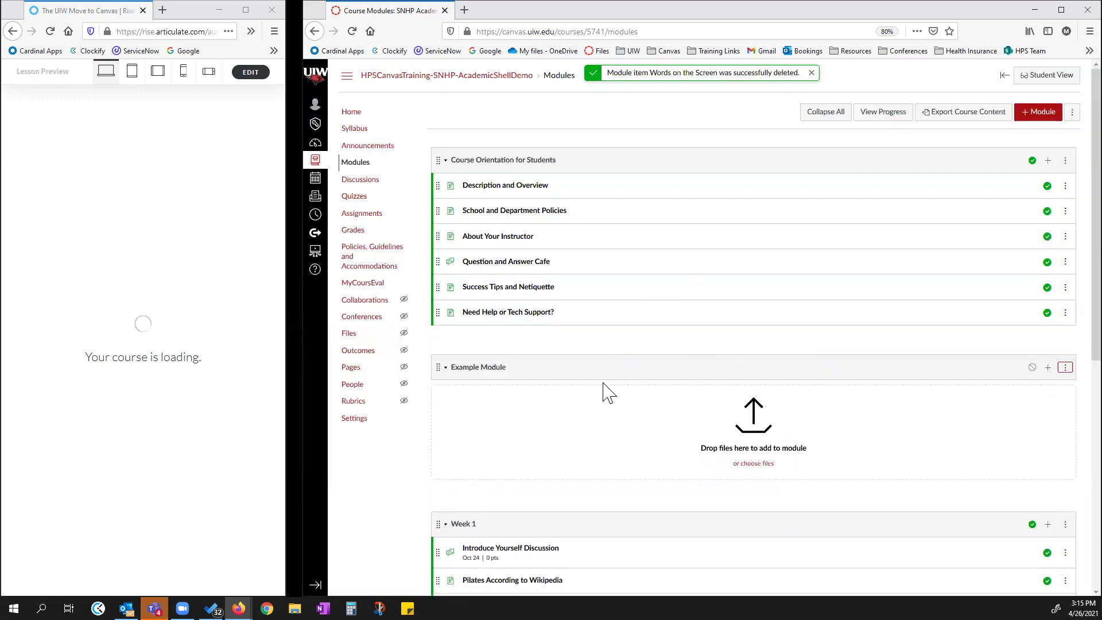
- Delete Example Module from the course
left_click(1064, 370)
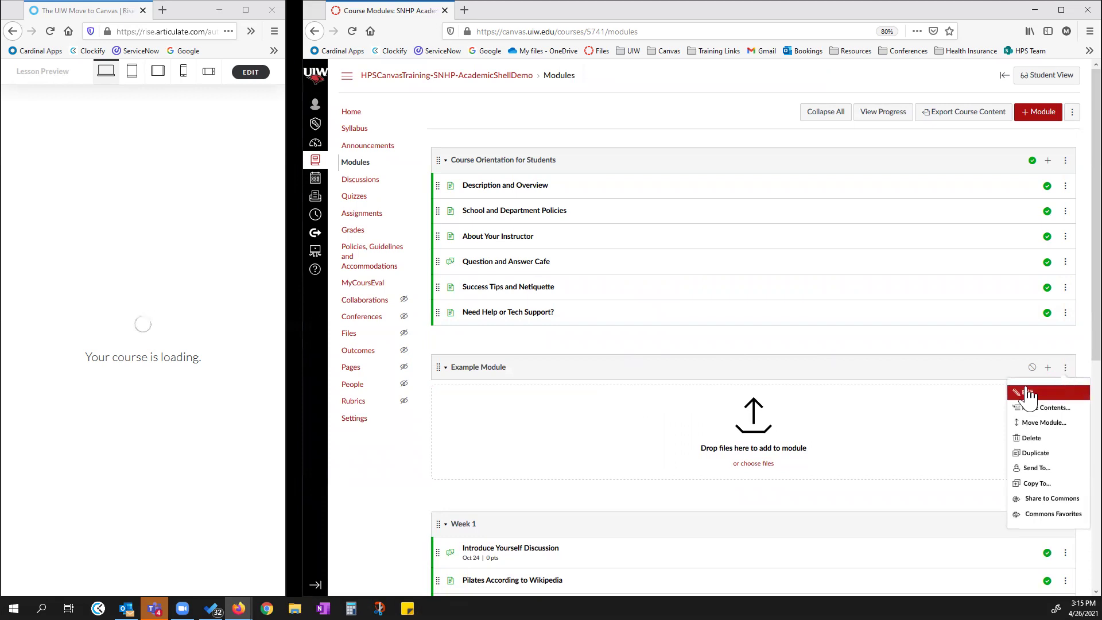
left_click(1032, 438)
left_click(696, 276)
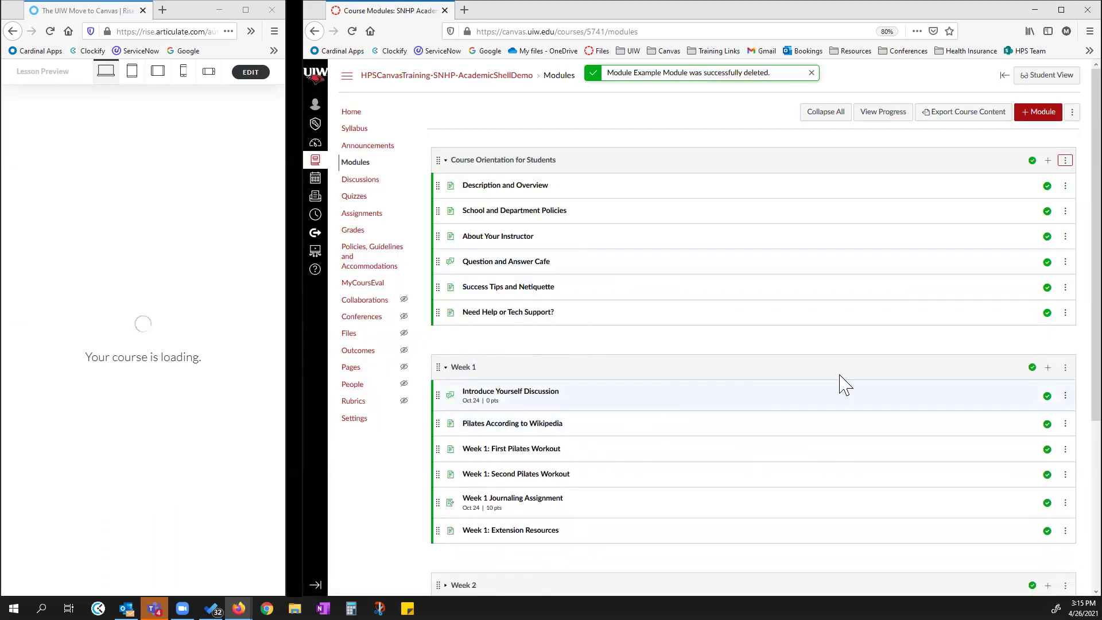
- Edit the Week 1 module settings to lock the module until May 10, 2021 at 7:00 am
left_click(1065, 367)
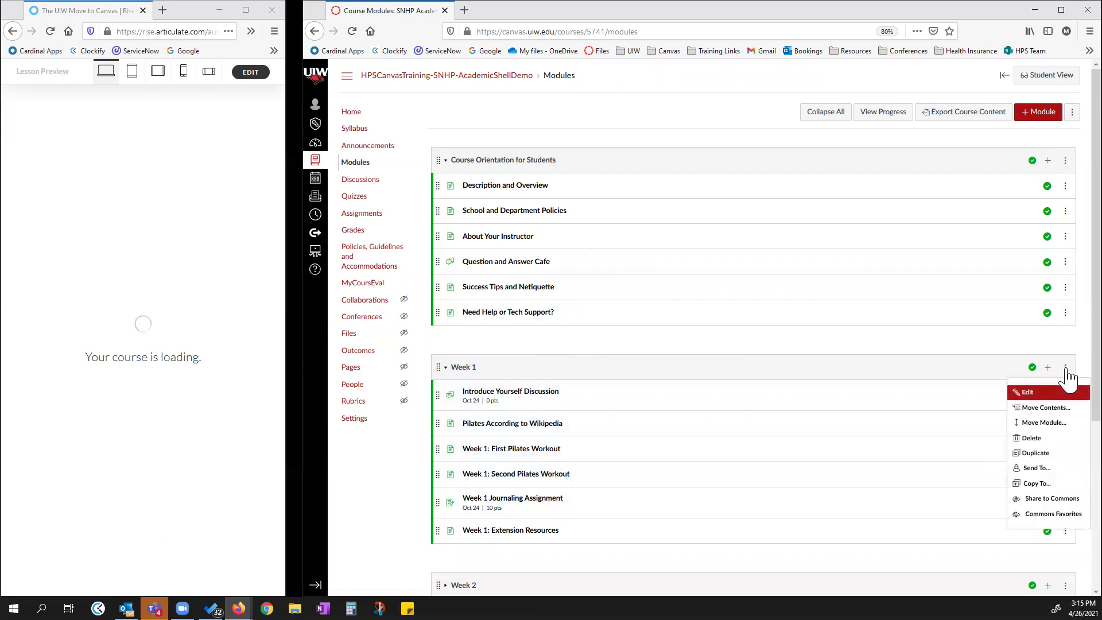
left_click(1028, 395)
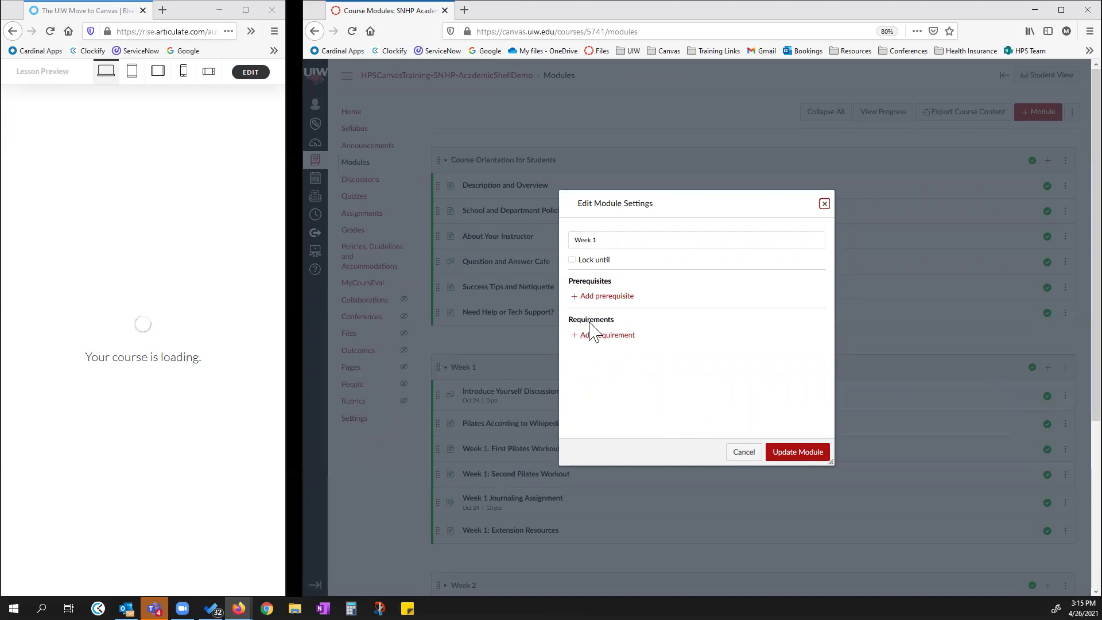
left_click(571, 260)
left_click(683, 279)
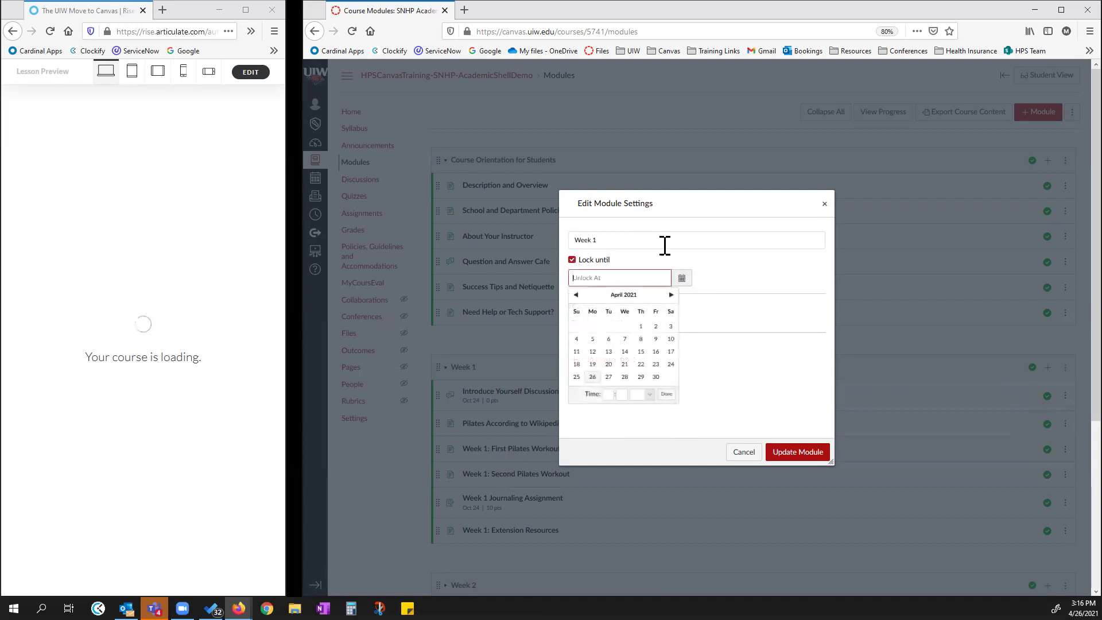
left_click(671, 295)
left_click(592, 351)
left_click(614, 408)
type("70")
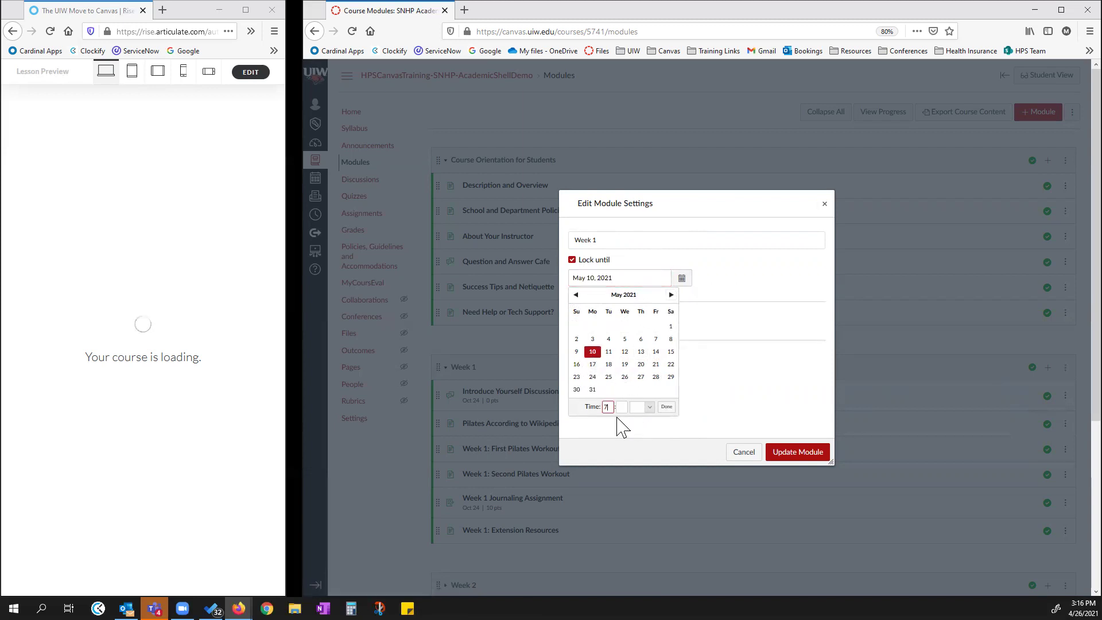
left_click(626, 409)
left_click(642, 406)
left_click(641, 440)
left_click(666, 406)
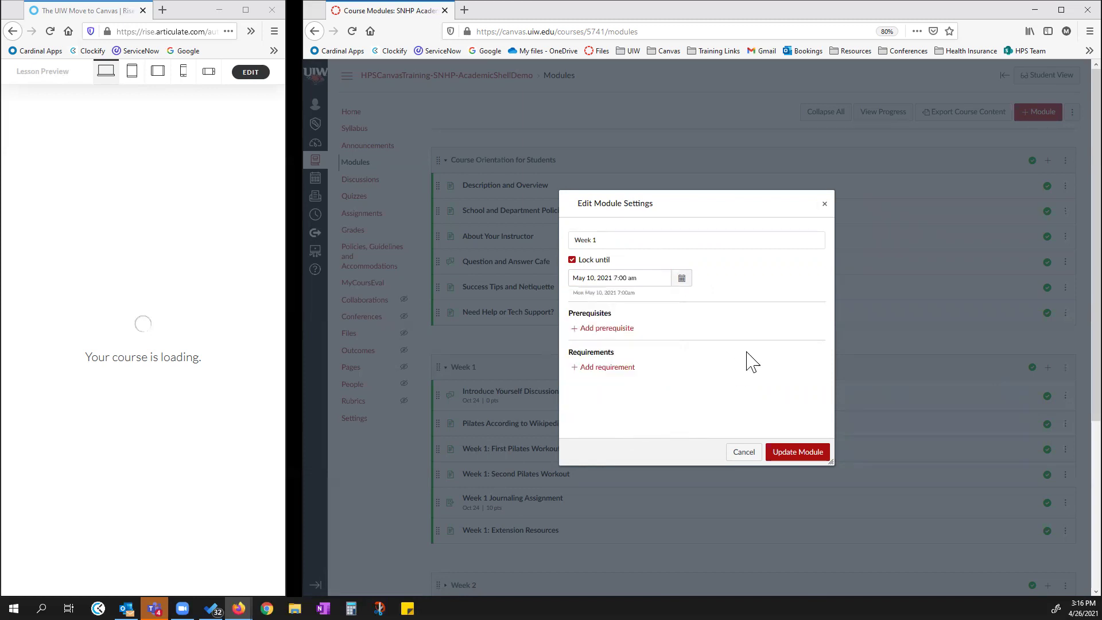
- Add Course Orientation for Students as a prerequisite for Week 1
left_click(611, 329)
left_click(665, 334)
left_click(654, 367)
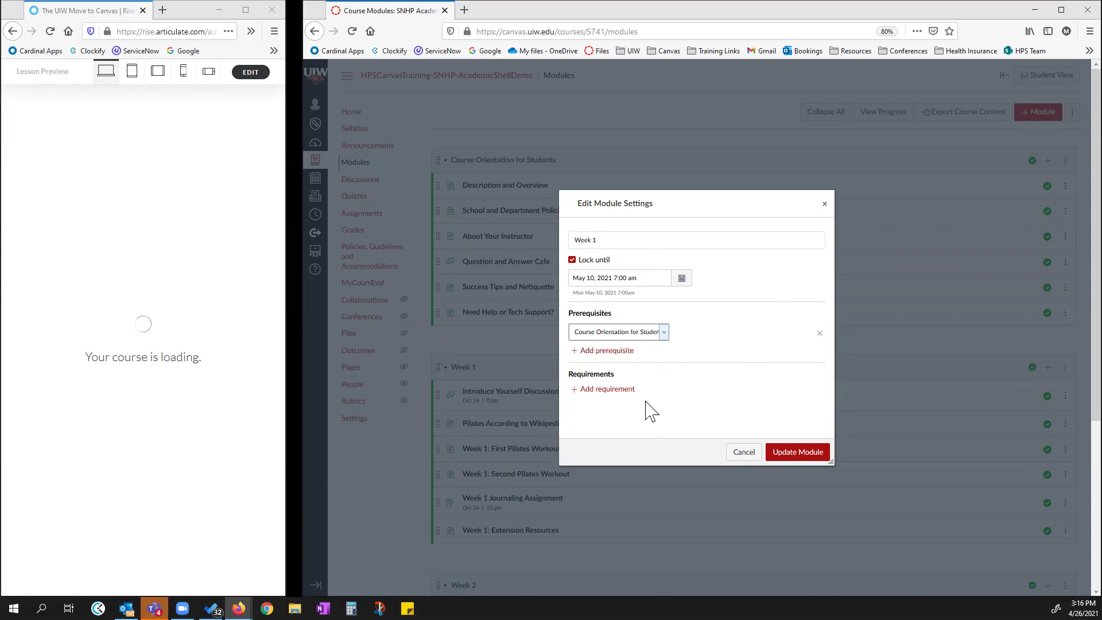
- Add a requirement to Week 1 and set the rule that students must complete one of these requirements
left_click(607, 390)
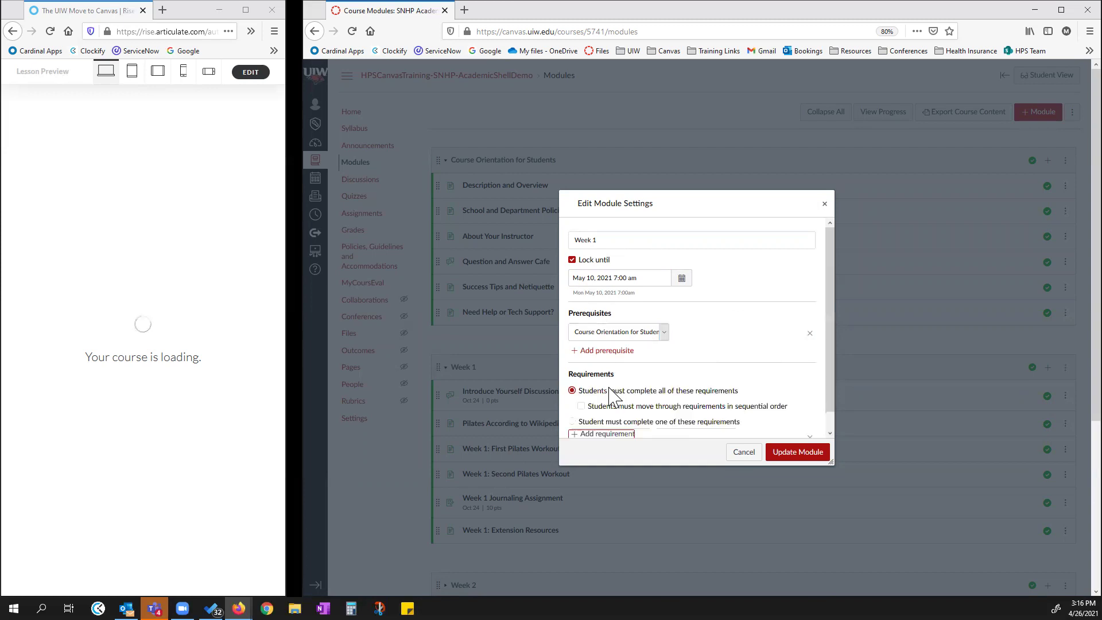
scroll(665, 344, "down", 1)
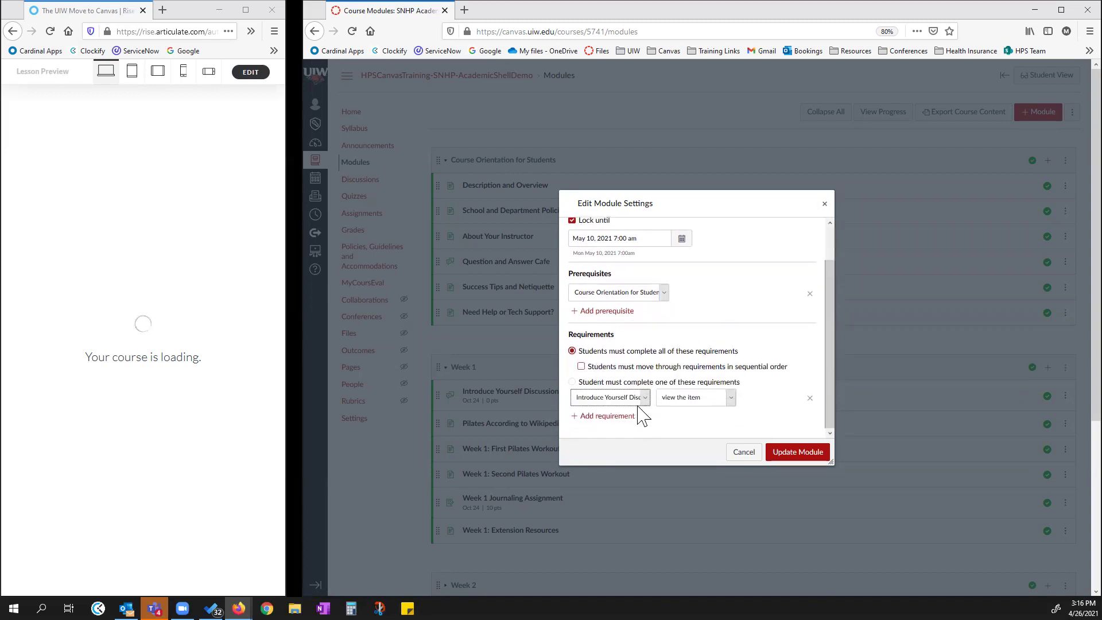
left_click(581, 367)
left_click(572, 382)
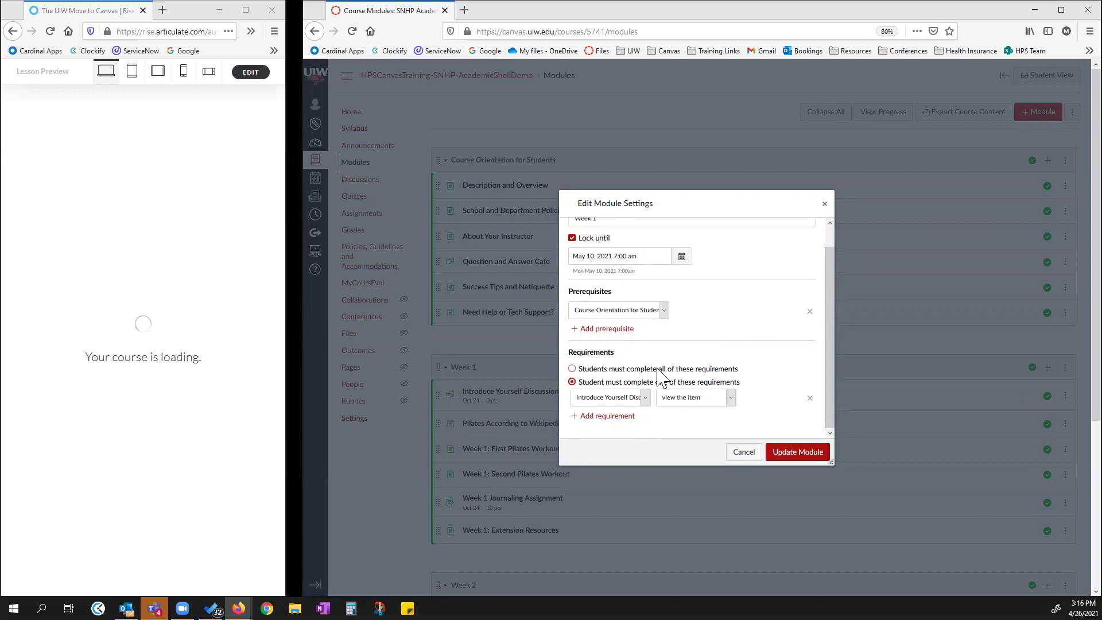
- Define the Week 1 requirement as Week 1 Journaling Assignment with the condition submit the assignment
left_click(644, 397)
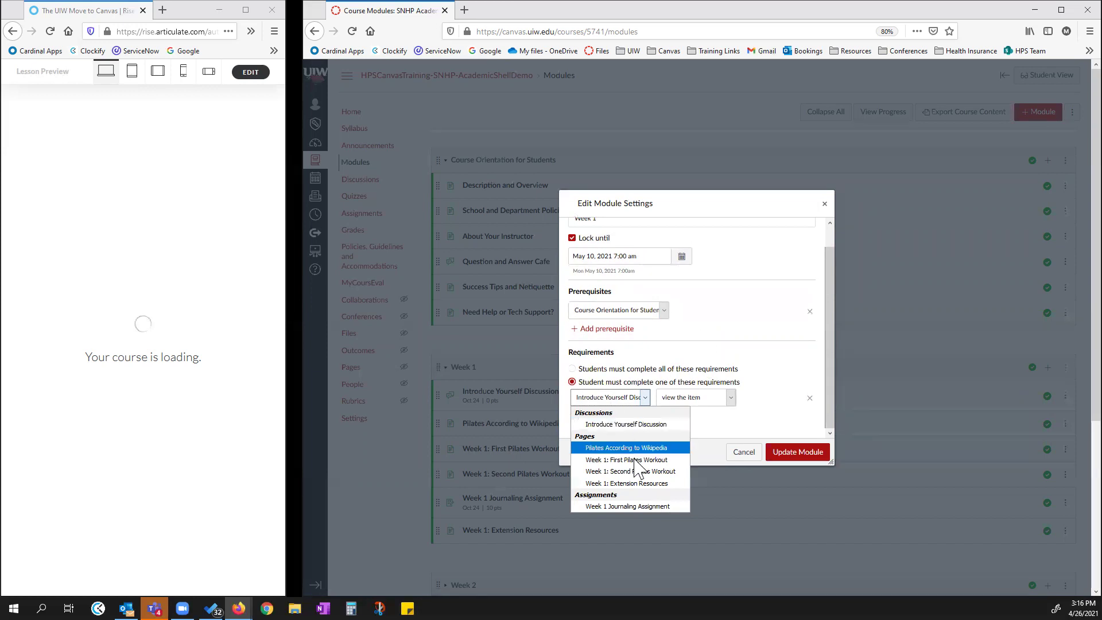
left_click(627, 506)
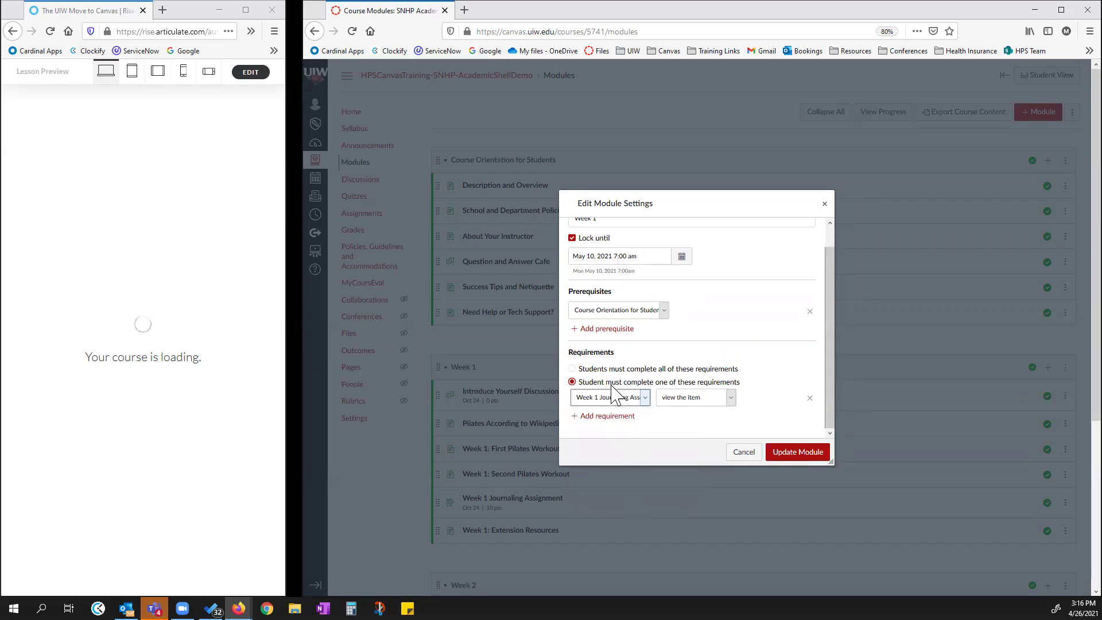
left_click(731, 401)
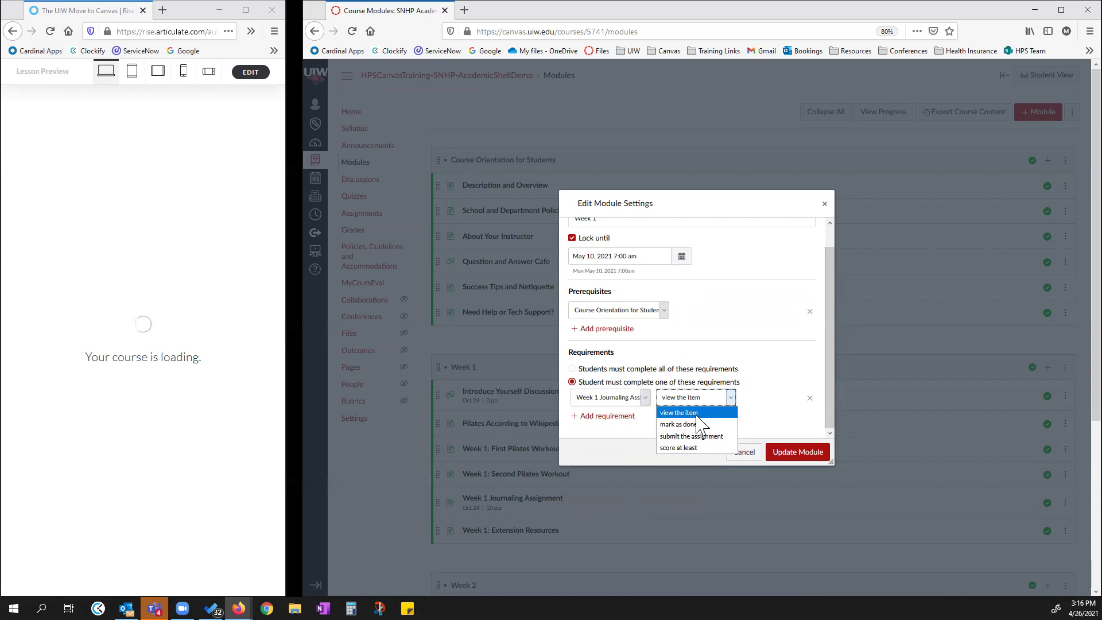
left_click(692, 437)
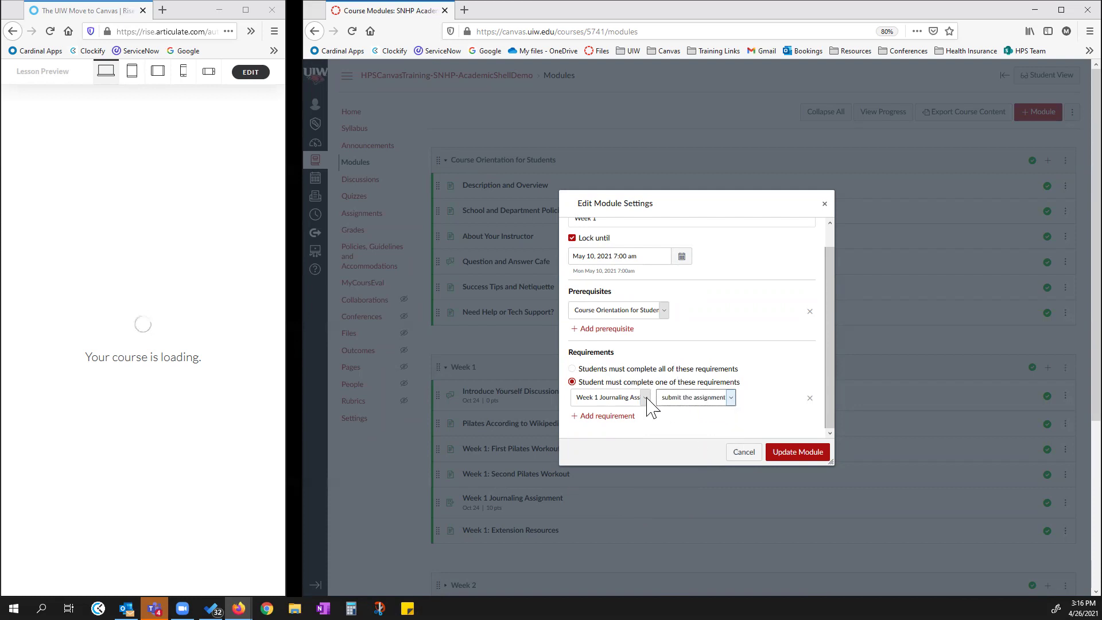
left_click(723, 400)
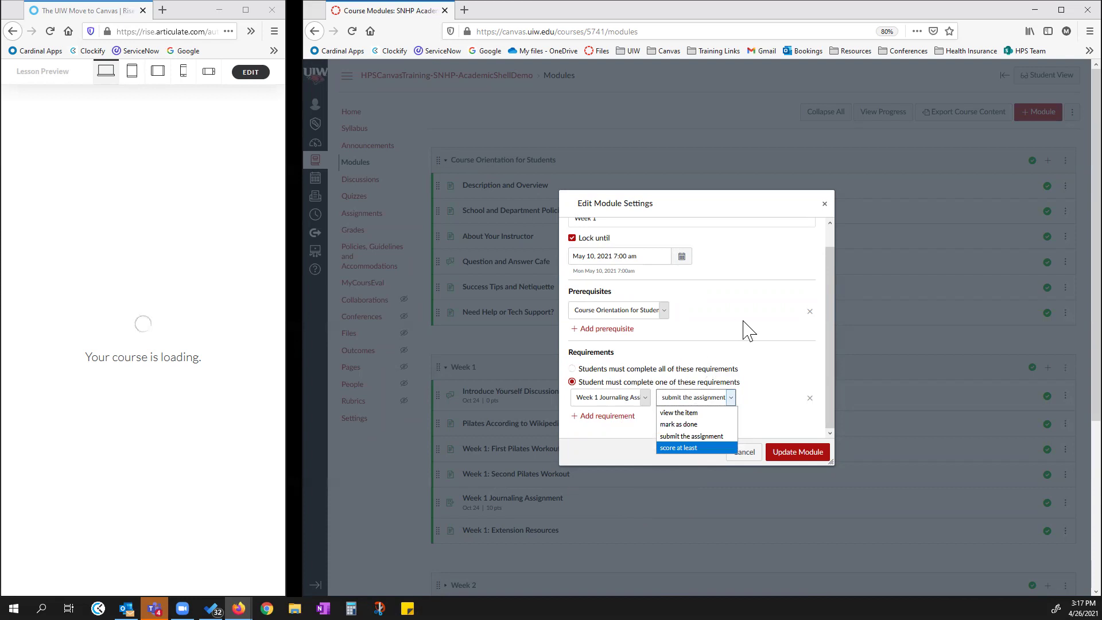
left_click(798, 383)
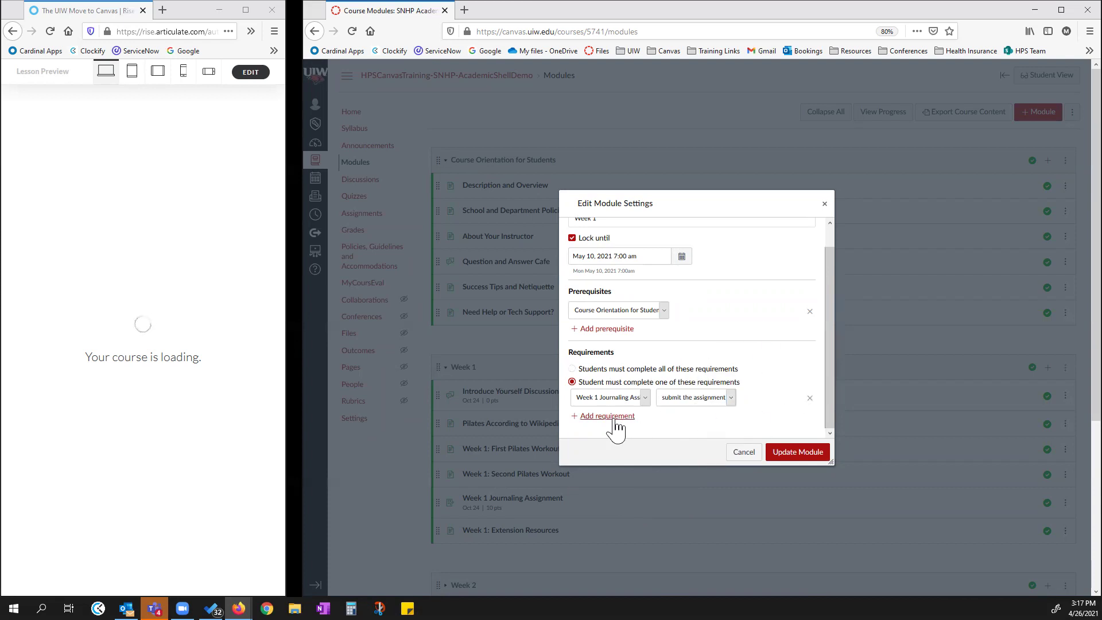
- Clear the requirement, the Course Orientation for Students prerequisite and the lock date from Week 1, and save the module
scroll(813, 383, "up", 1)
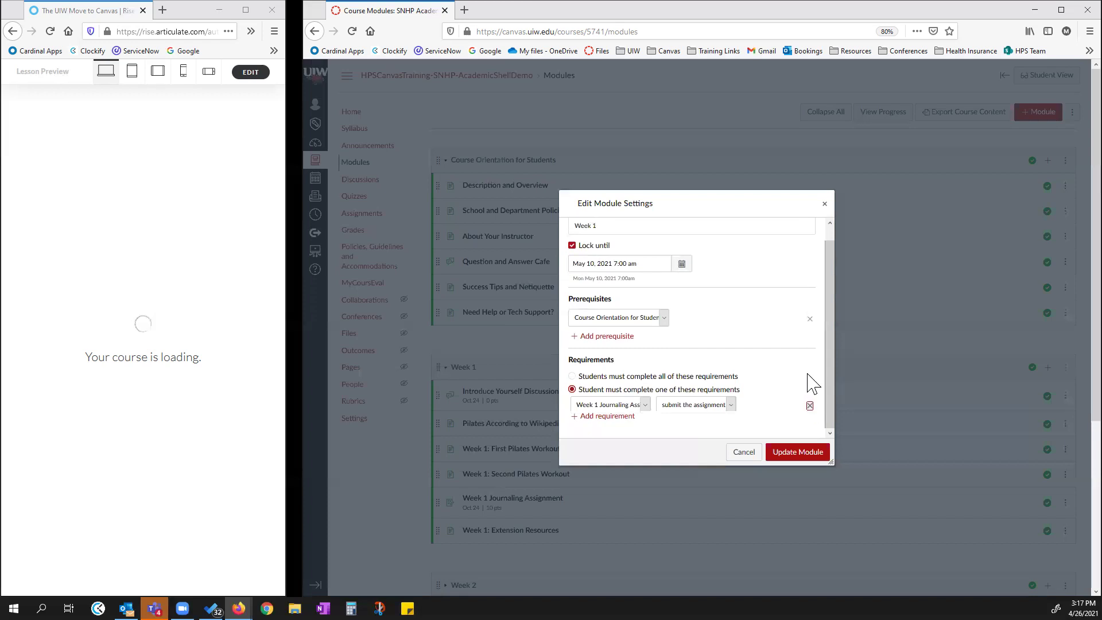
left_click(809, 406)
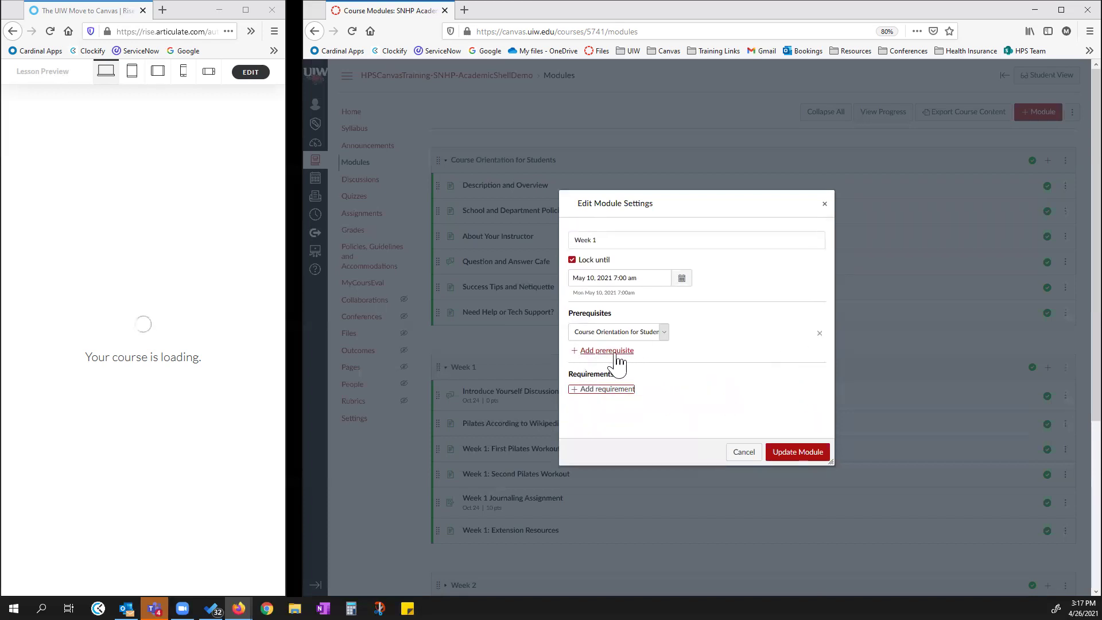
left_click(819, 334)
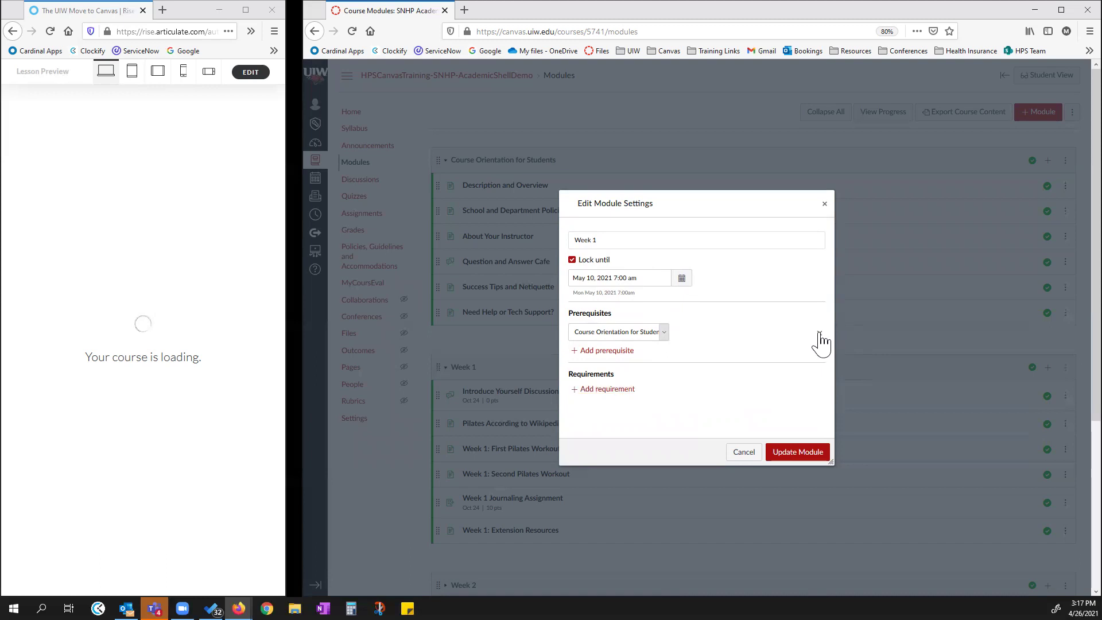
left_click(572, 260)
left_click(802, 453)
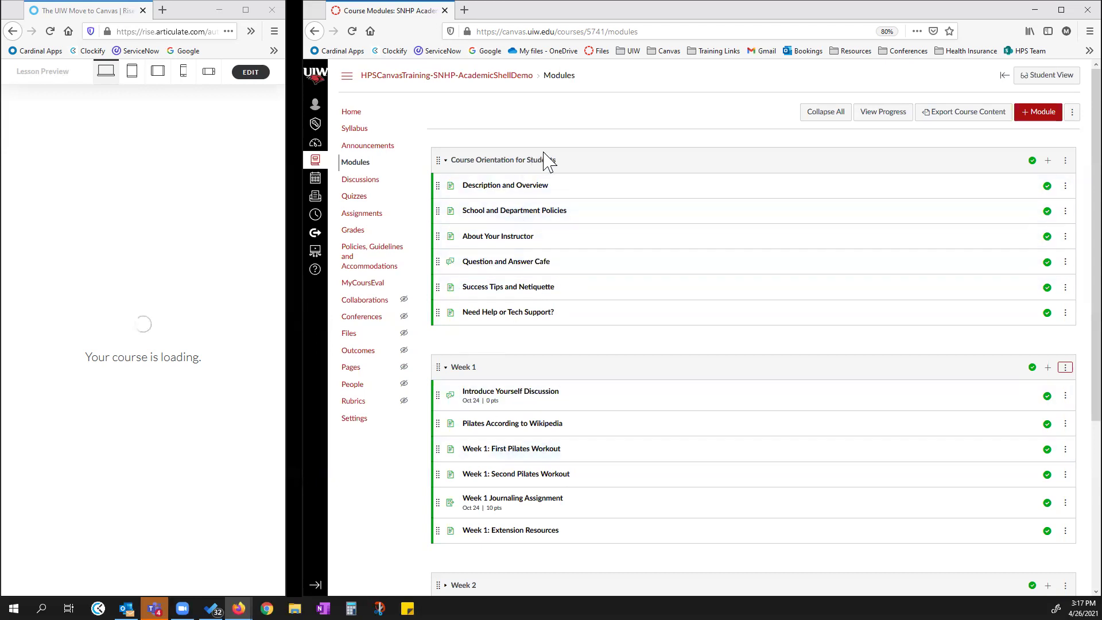
- Increase the indent of the Introduce Yourself Discussion in Week 1 by one level, and decrease it again
scroll(552, 219, "down", 3)
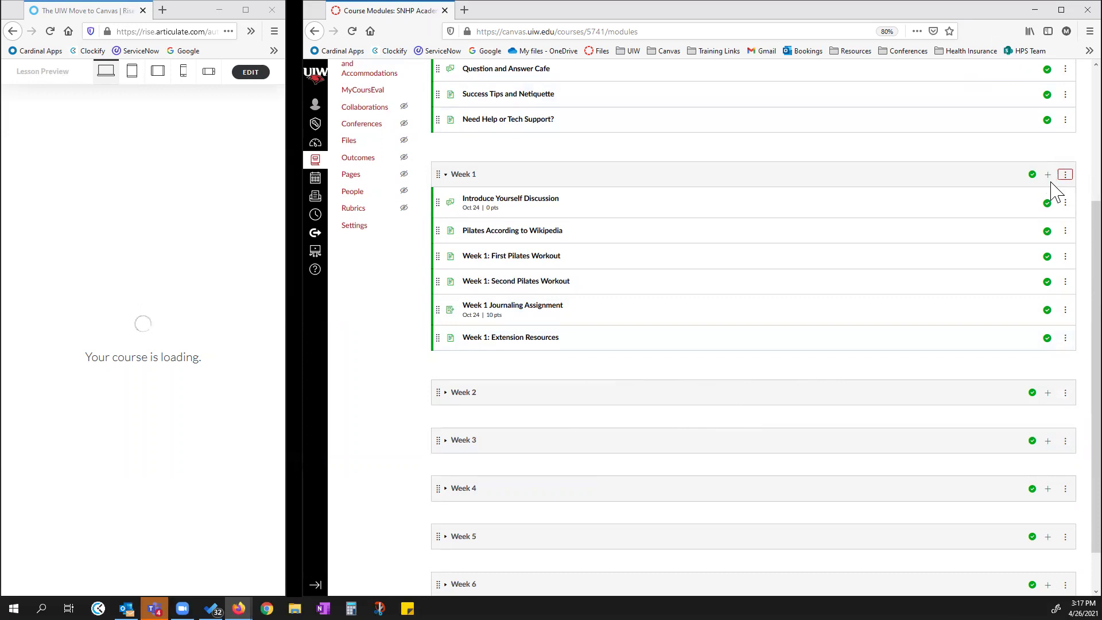
left_click(1065, 204)
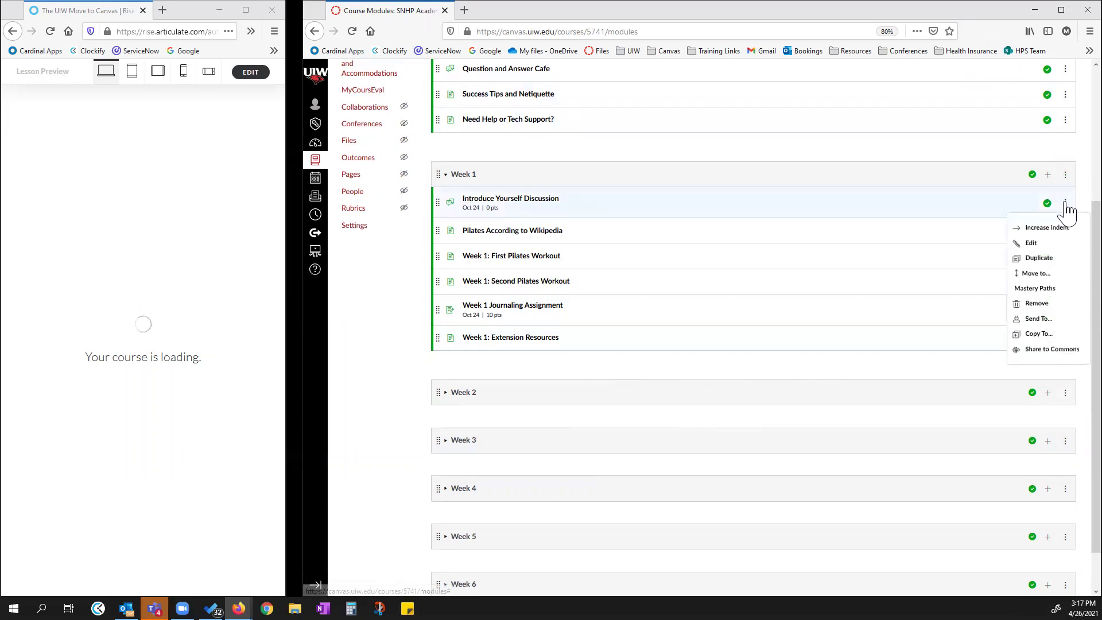
left_click(1043, 234)
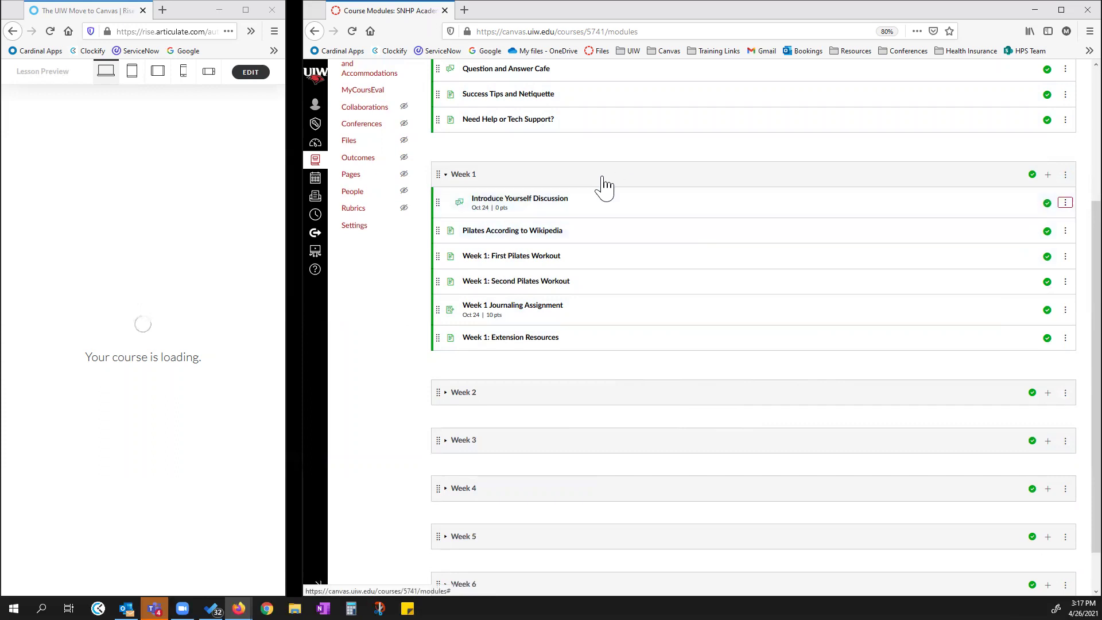
left_click(1065, 203)
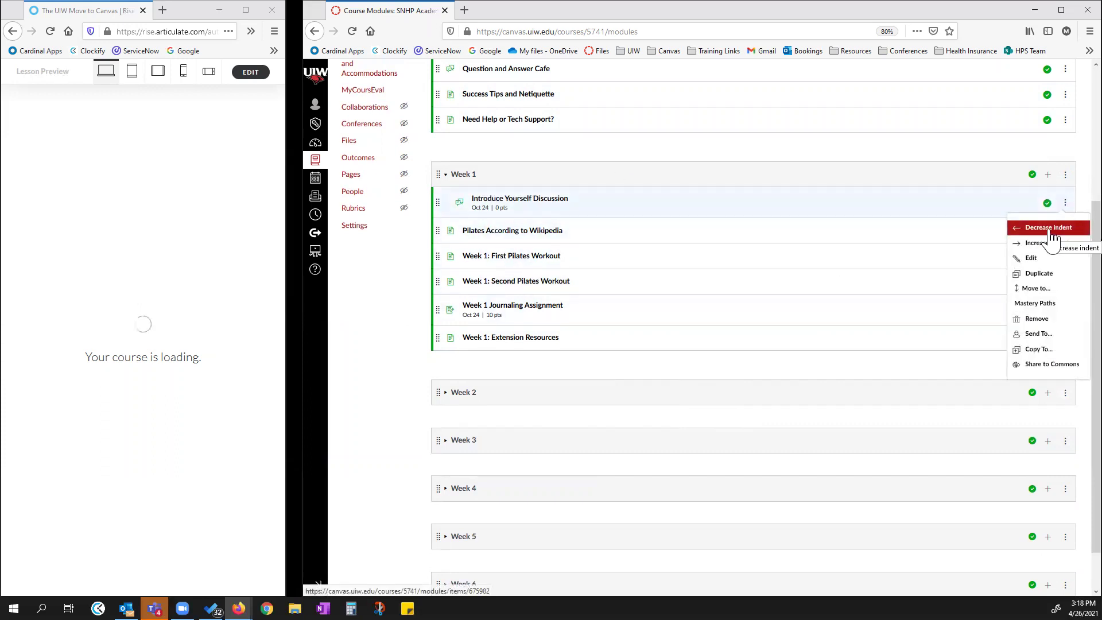
left_click(1048, 230)
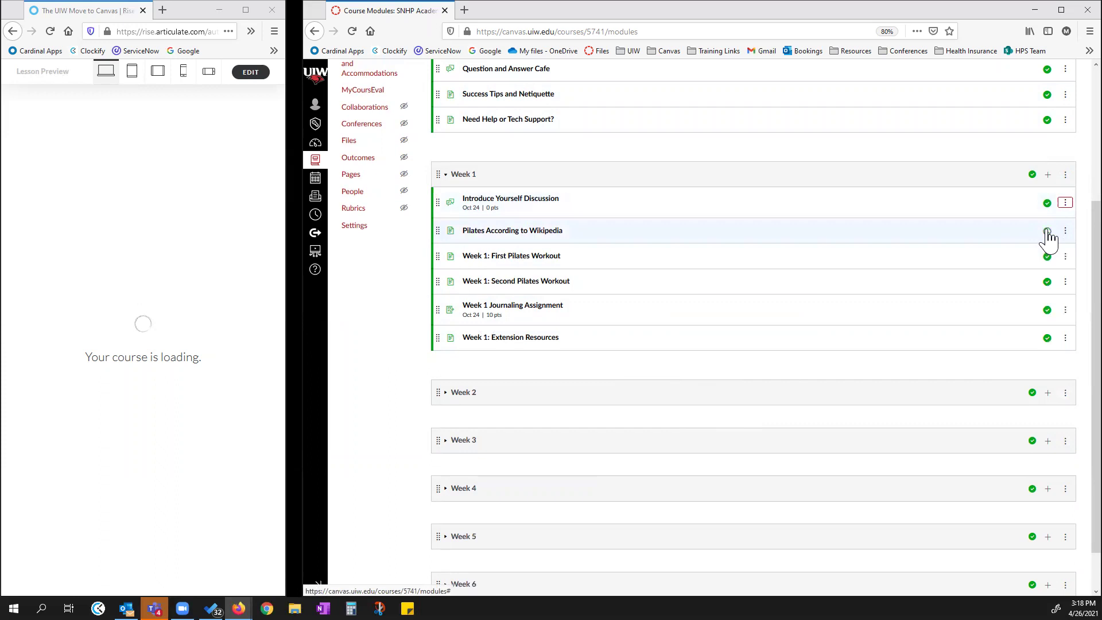
left_click(1065, 204)
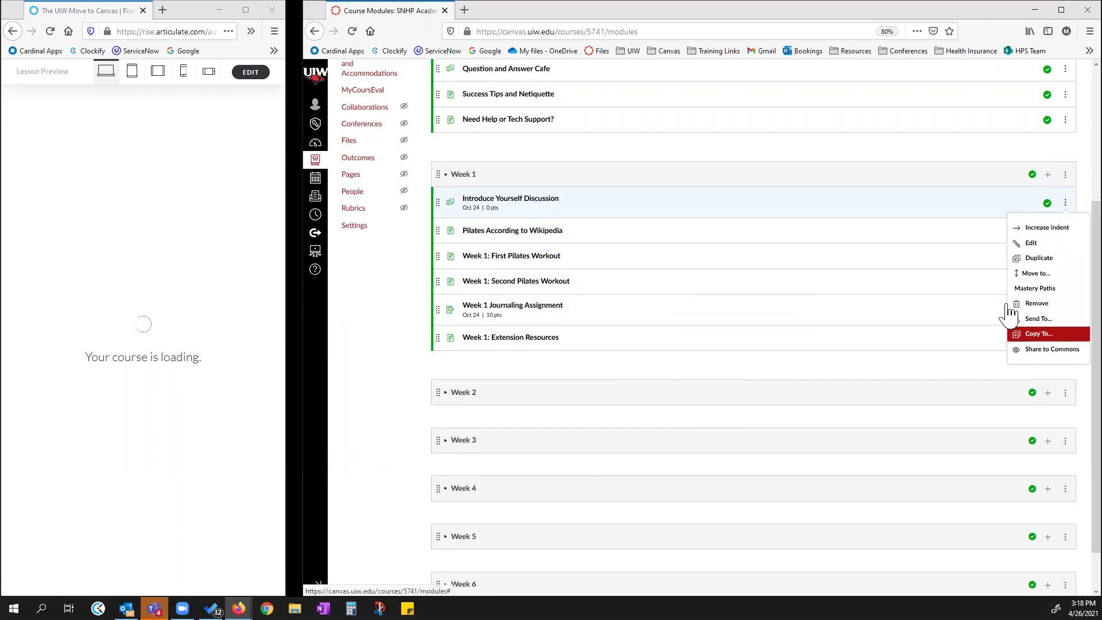
left_click(1011, 173)
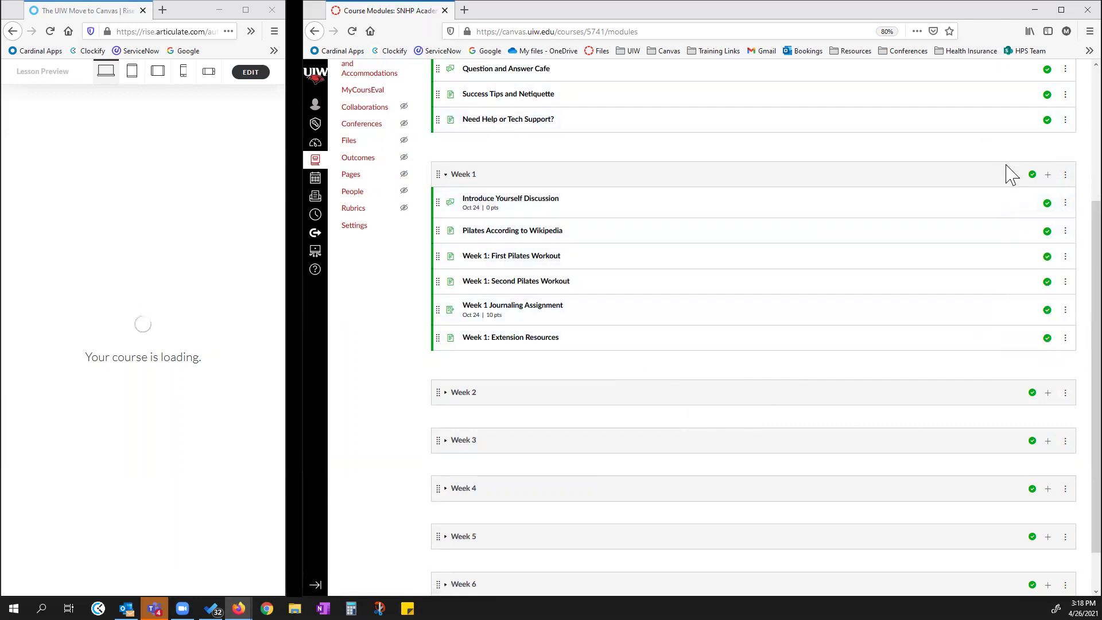
left_click(1064, 174)
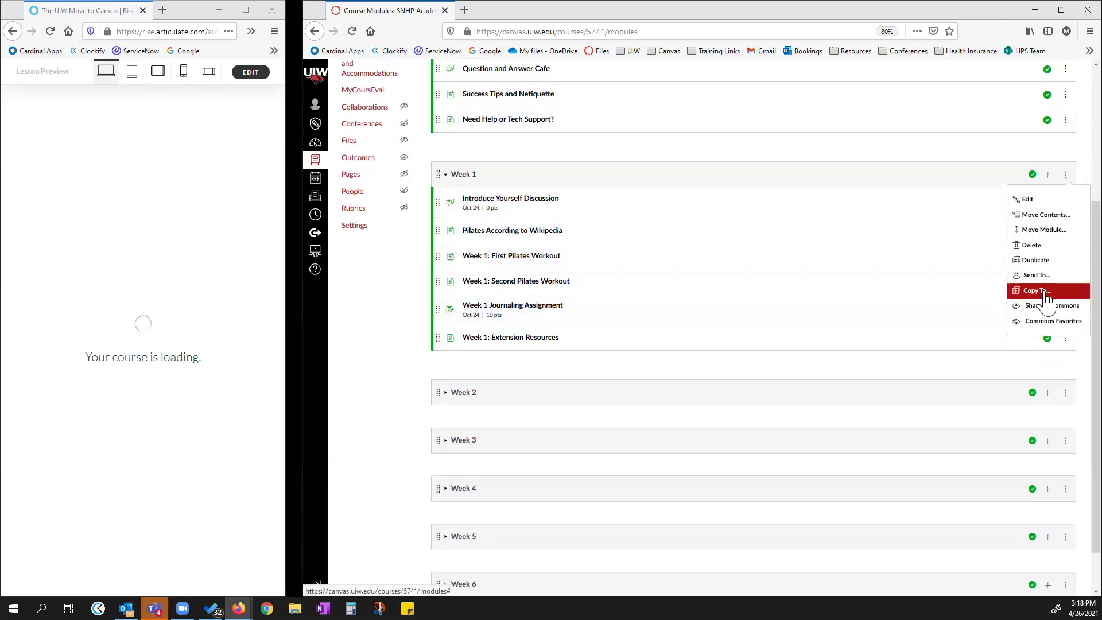
left_click(695, 148)
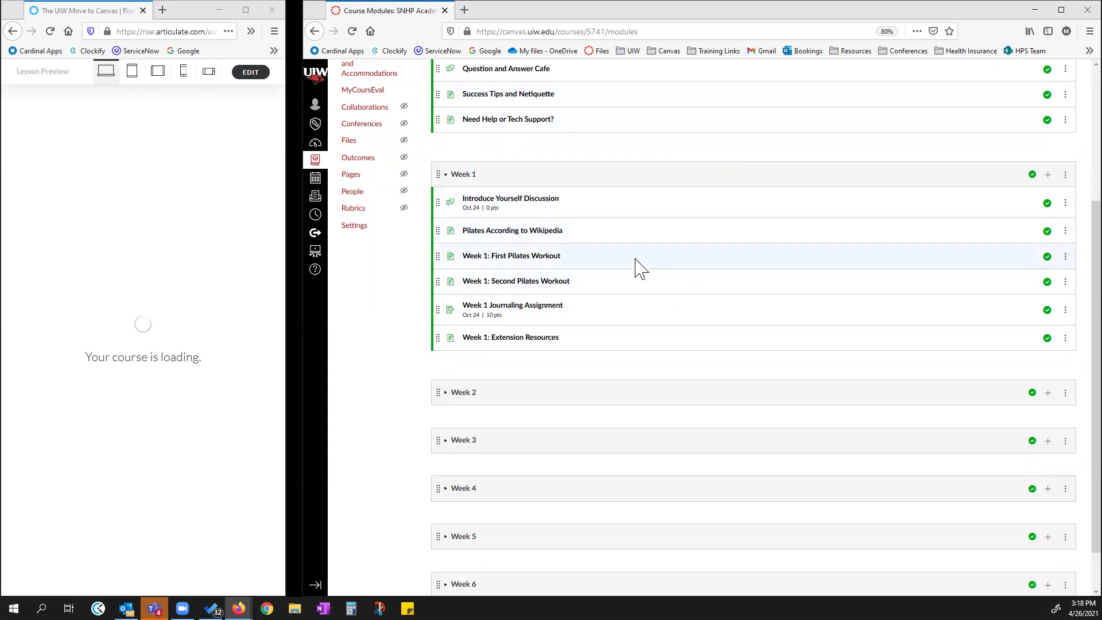
- Reload the stuck lesson preview of The UIW Move to Canvas in the other browser window
scroll(712, 270, "up", 3)
left_click(191, 172)
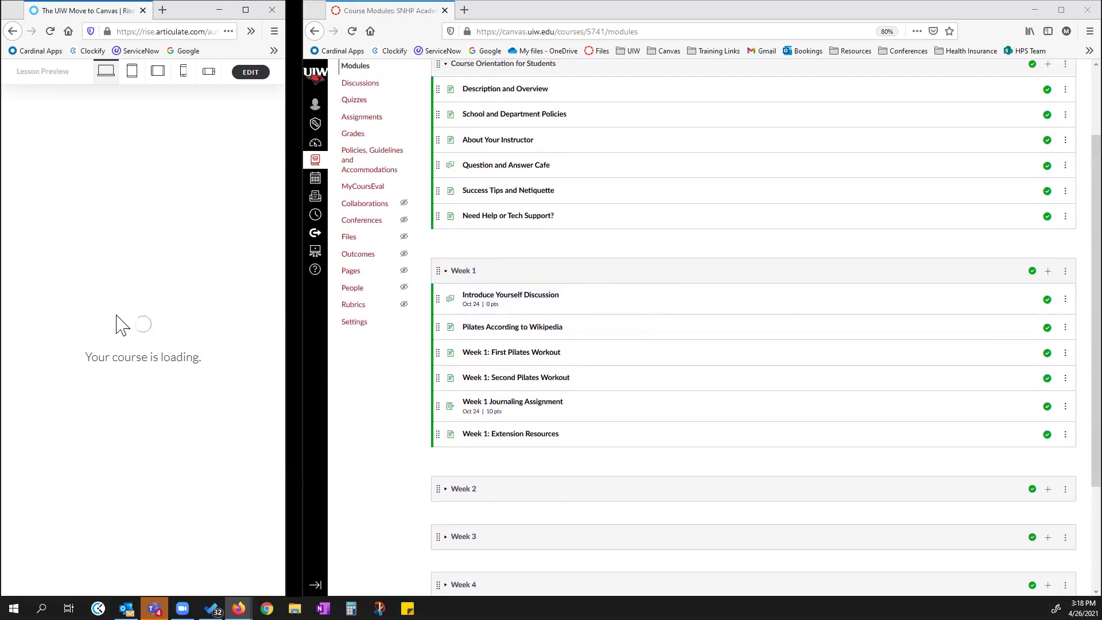
left_click(51, 32)
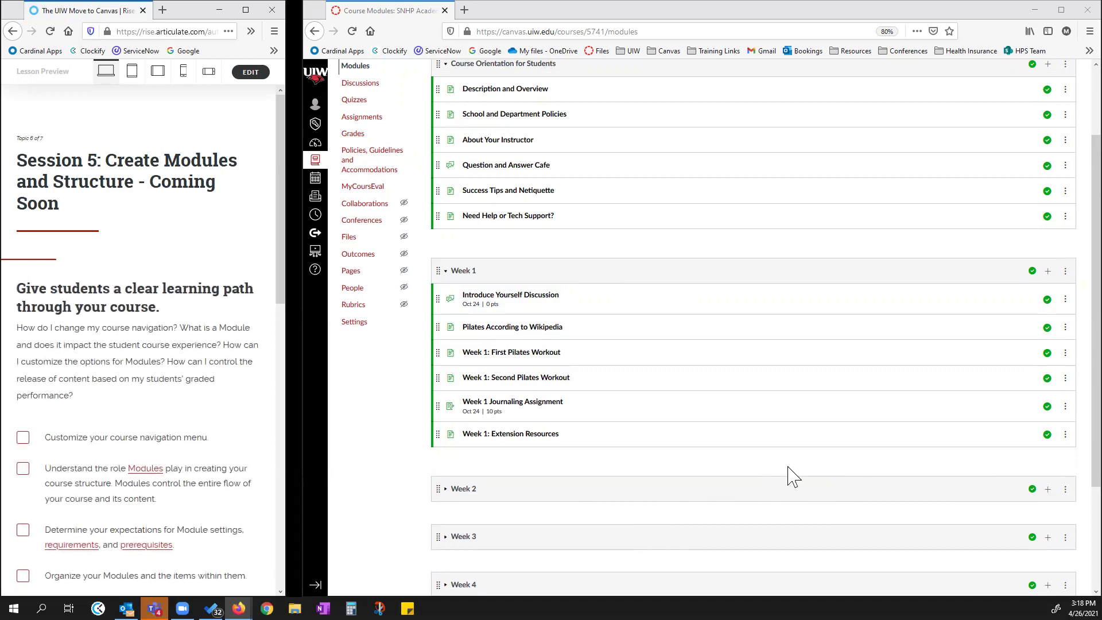
- Examine the External Tool list and the External URL form for adding an item to Week 1, and cancel without adding anything
scroll(589, 338, "up", 2)
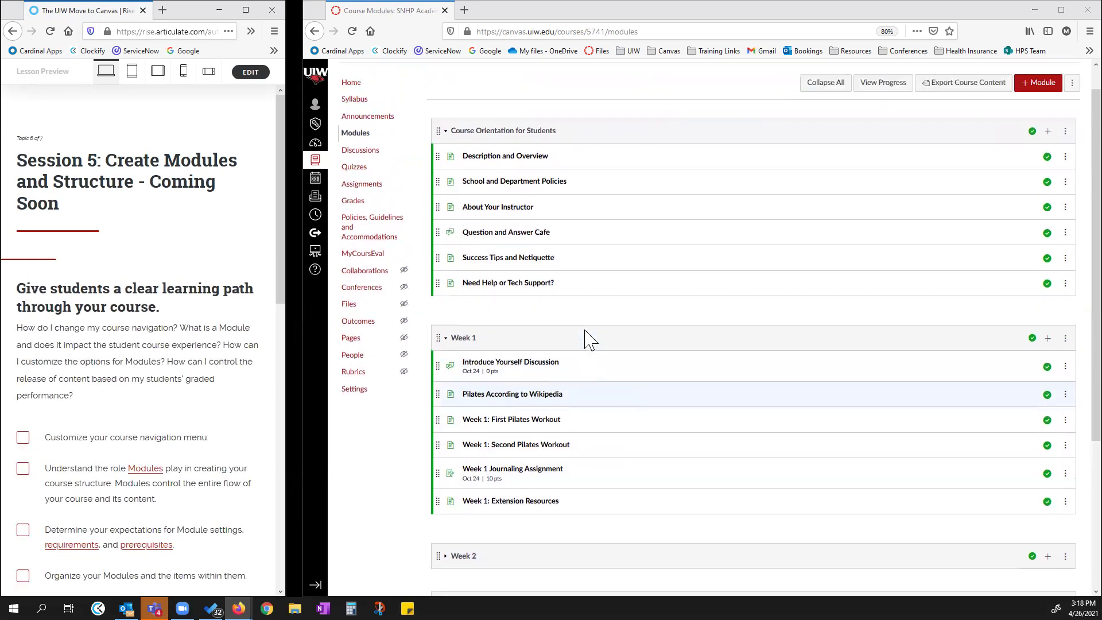
scroll(590, 338, "up", 1)
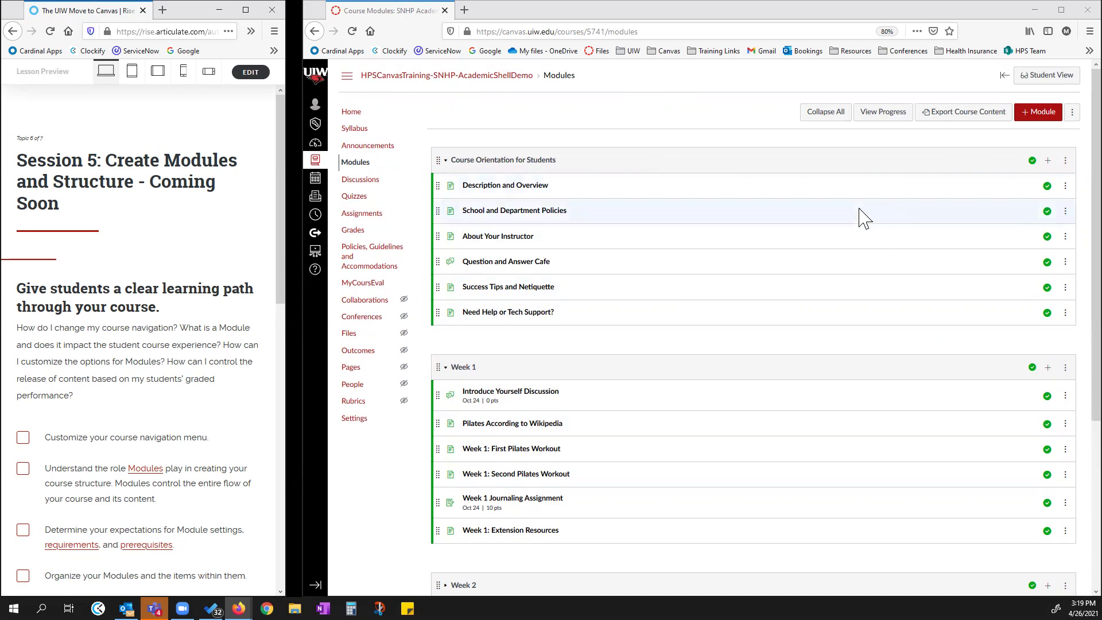
left_click(1047, 367)
scroll(745, 304, "up", 4)
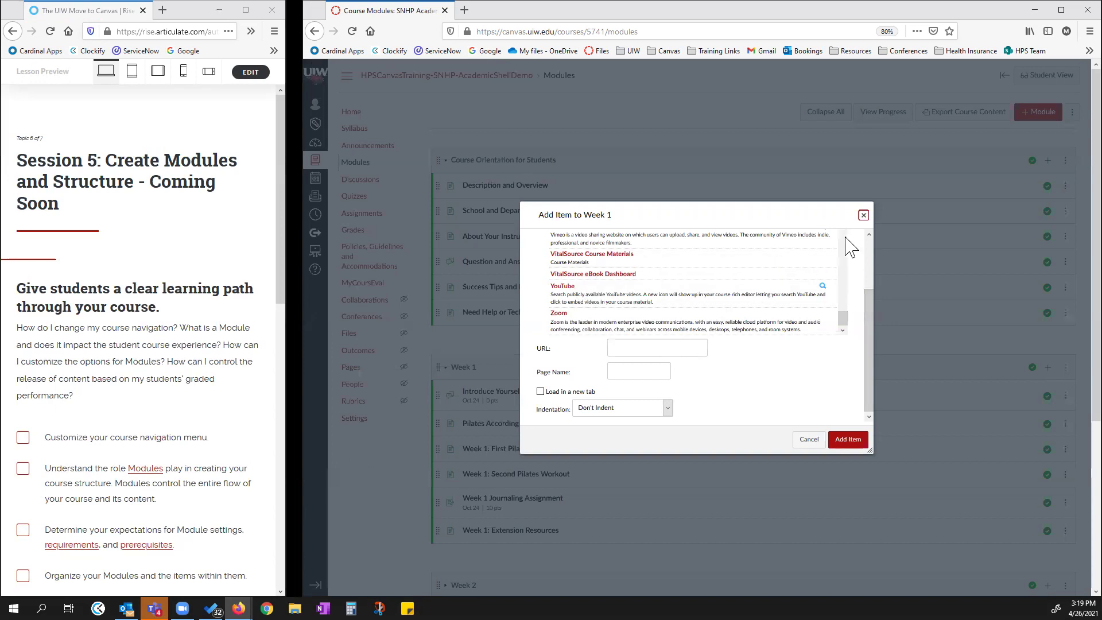
scroll(799, 423, "up", 2)
scroll(817, 402, "up", 2)
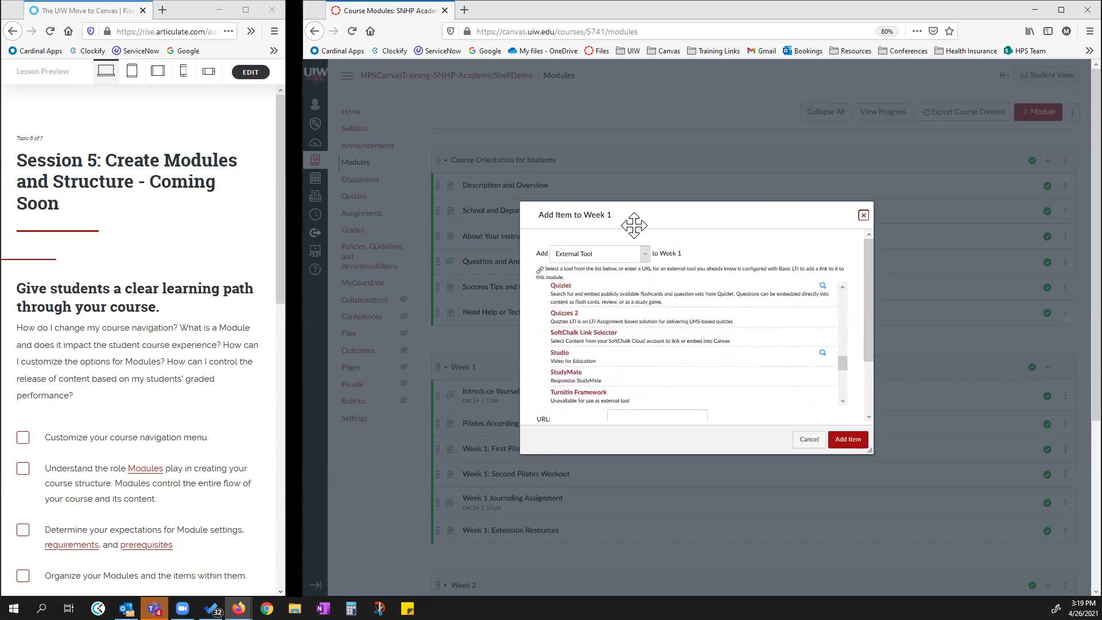
left_click(645, 253)
left_click(574, 339)
left_click(582, 283)
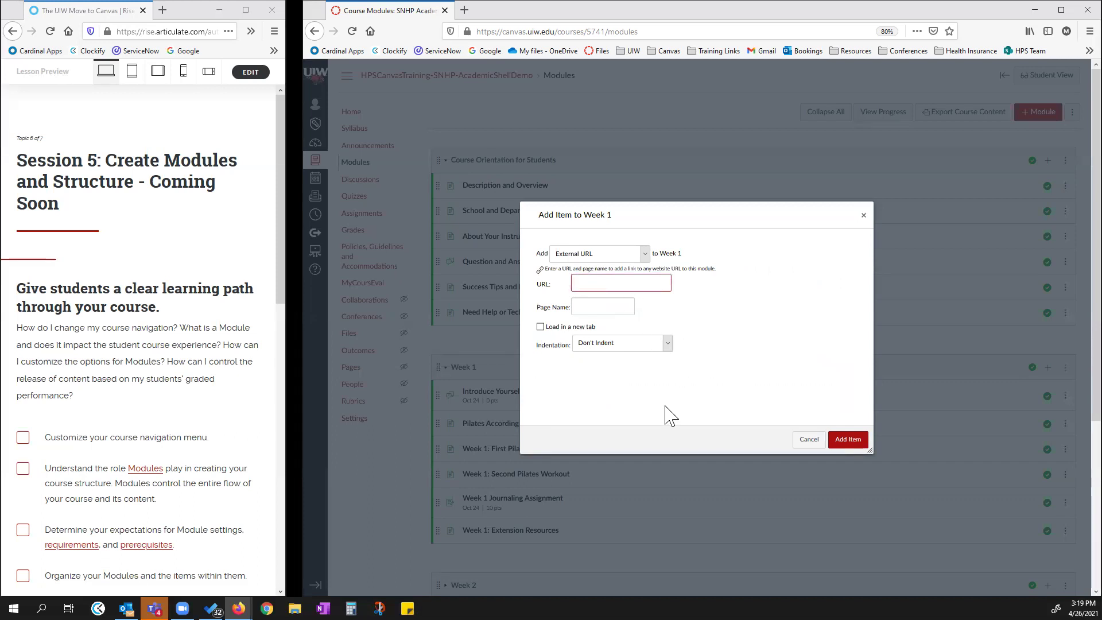
left_click(808, 440)
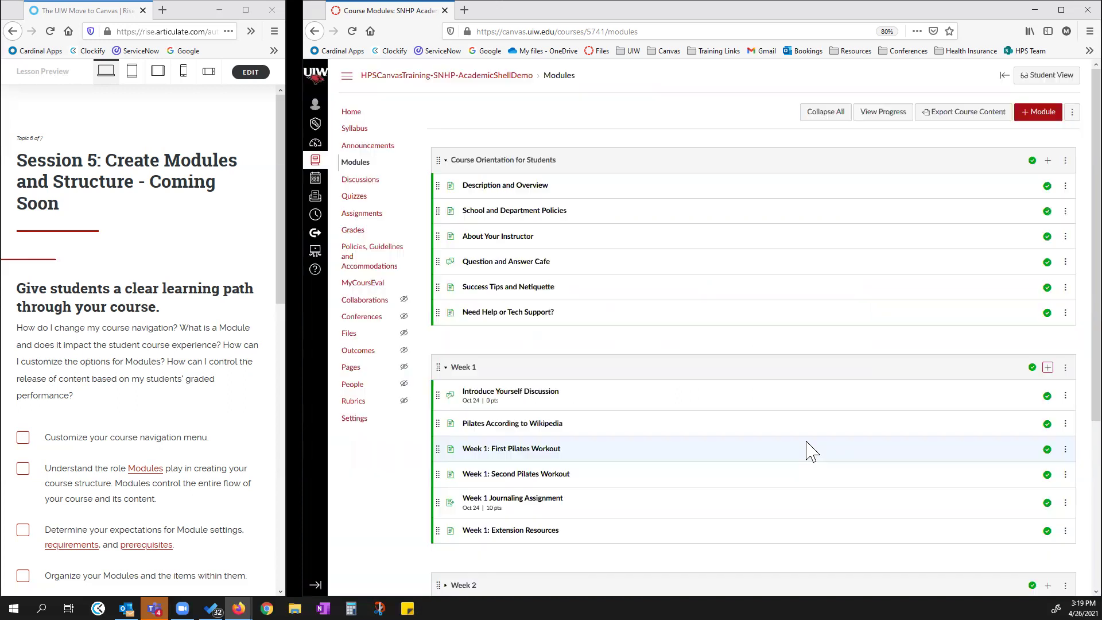
- Open the Week 1: First Pilates Workout page in a new browser tab and switch to it
scroll(602, 402, "down", 3)
scroll(607, 409, "up", 3)
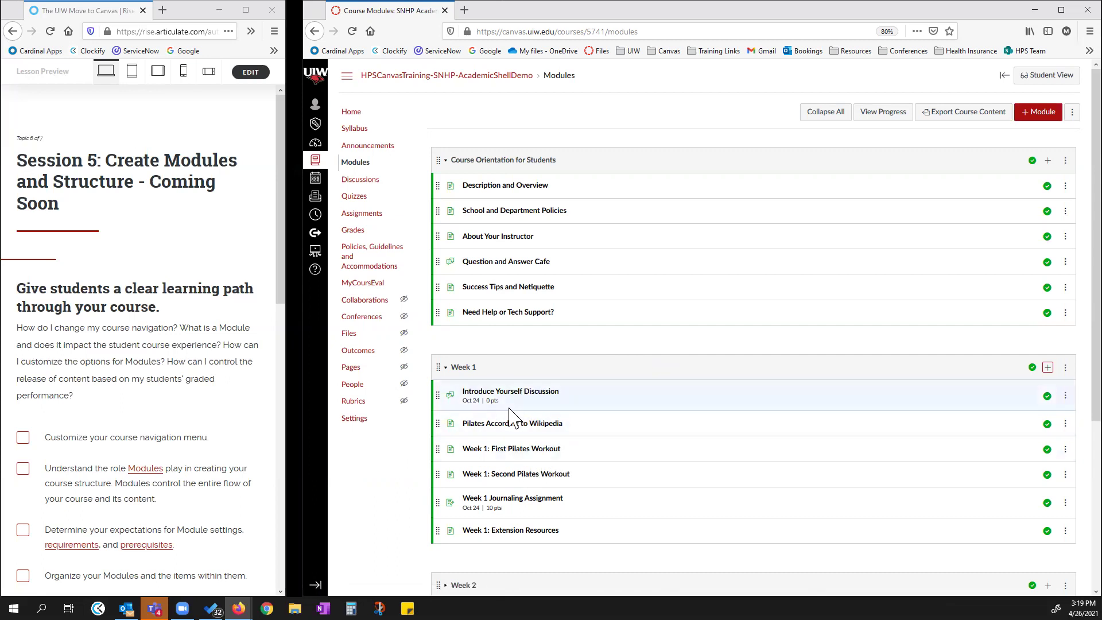
right_click(510, 455)
left_click(531, 461)
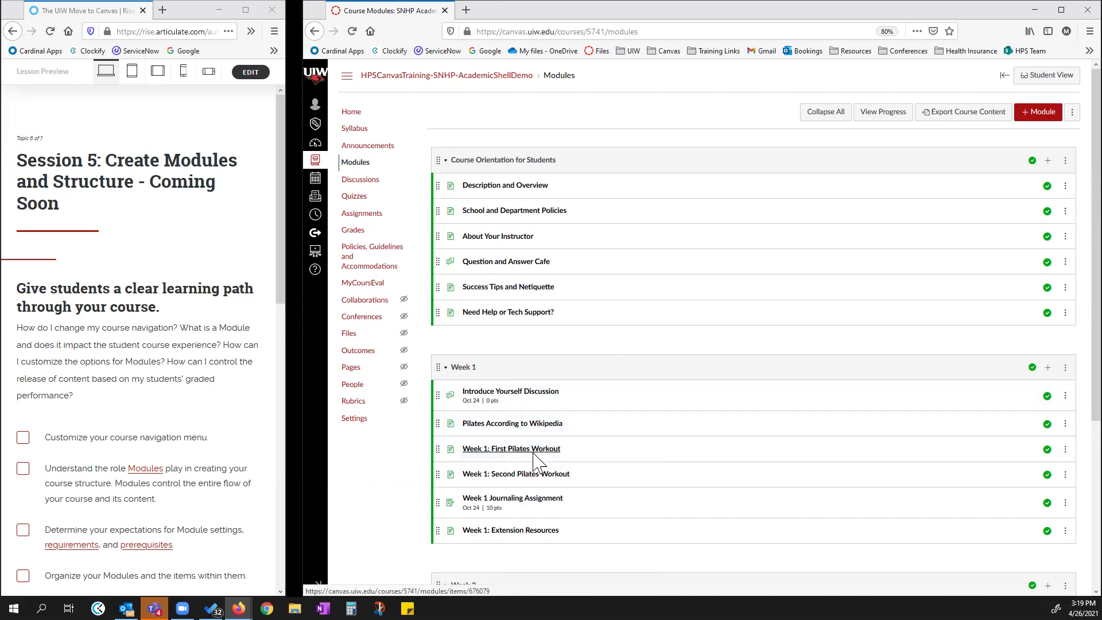
left_click(544, 26)
left_click(543, 13)
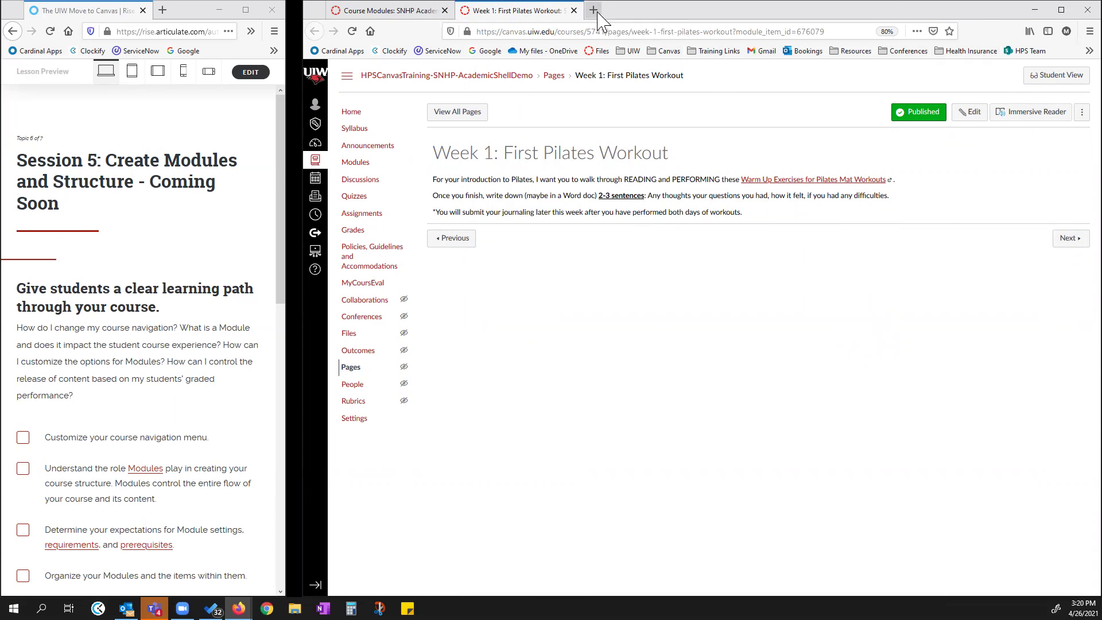
- Open the Cardinal Apps portal in a new tab and launch Zoom and Office 365 from it
right_click(343, 53)
left_click(367, 58)
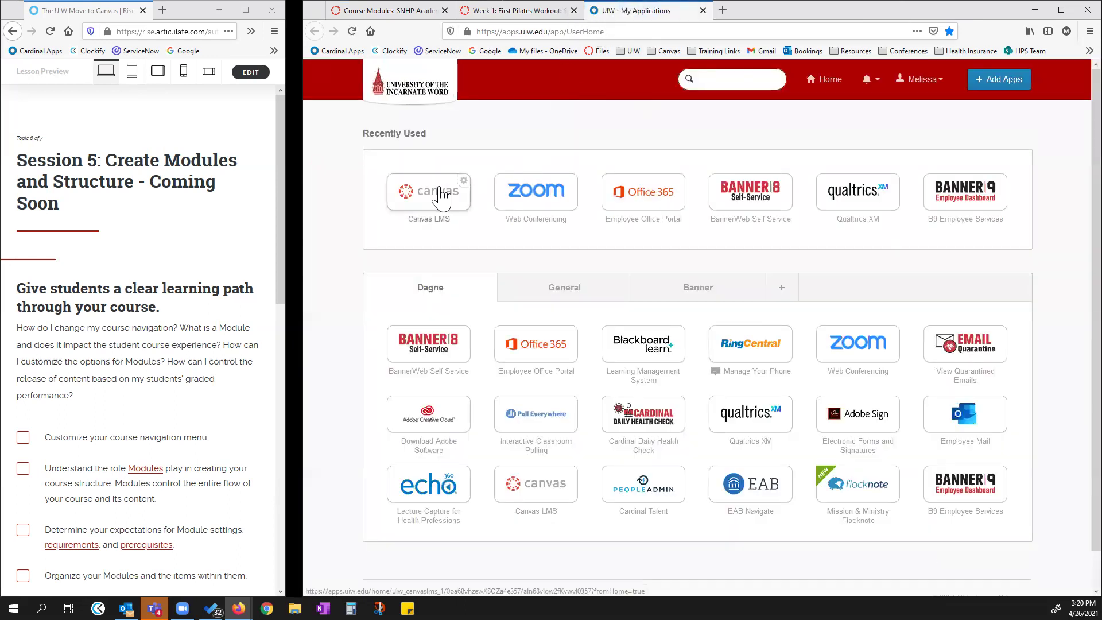
left_click(645, 197)
left_click(645, 196)
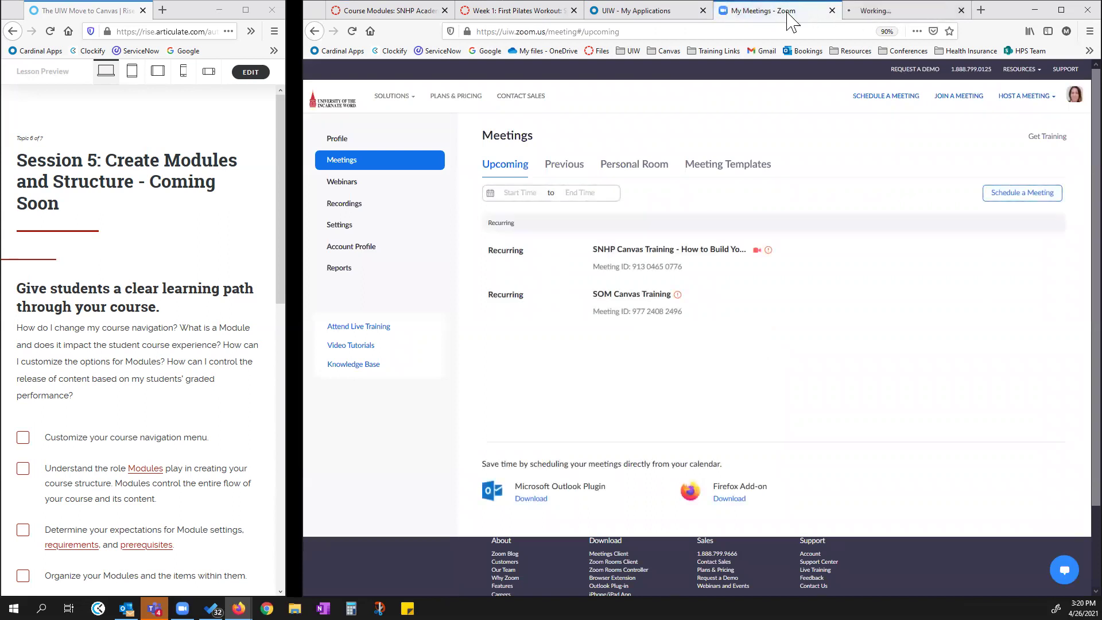
- Close the Zoom tab, switch to Microsoft Office Home, and open the list of own videos in Microsoft Stream
left_click(831, 10)
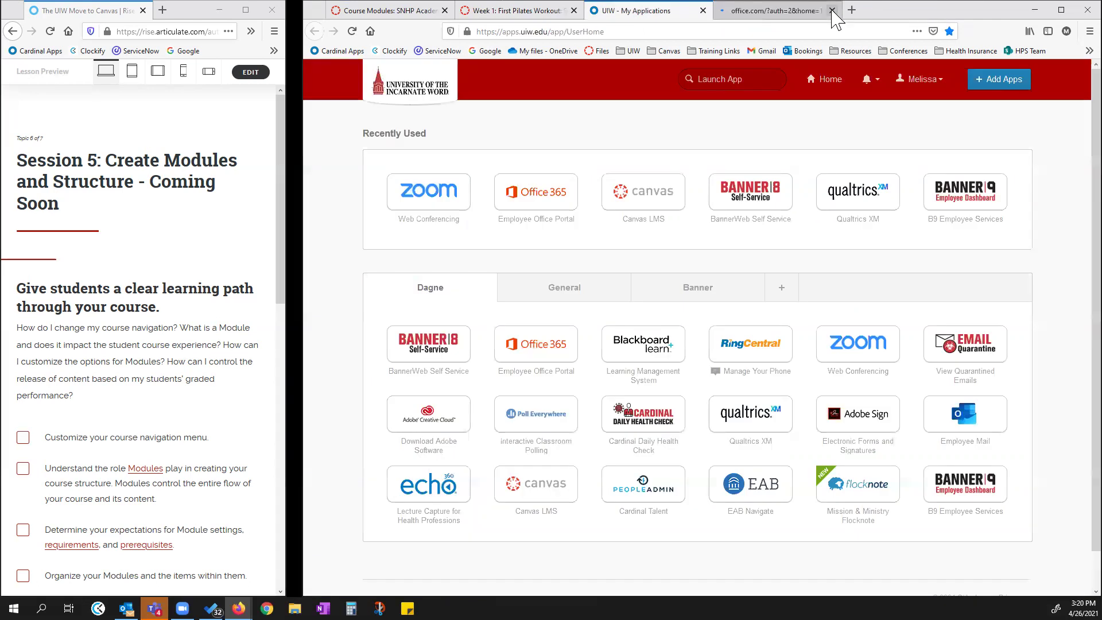
left_click(794, 13)
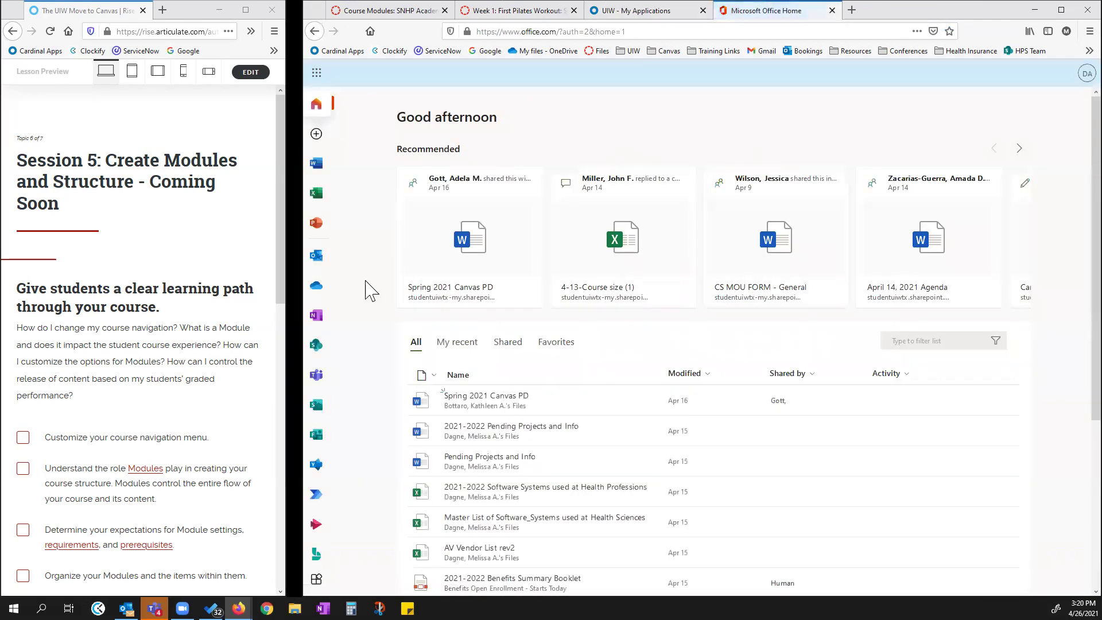
left_click(315, 531)
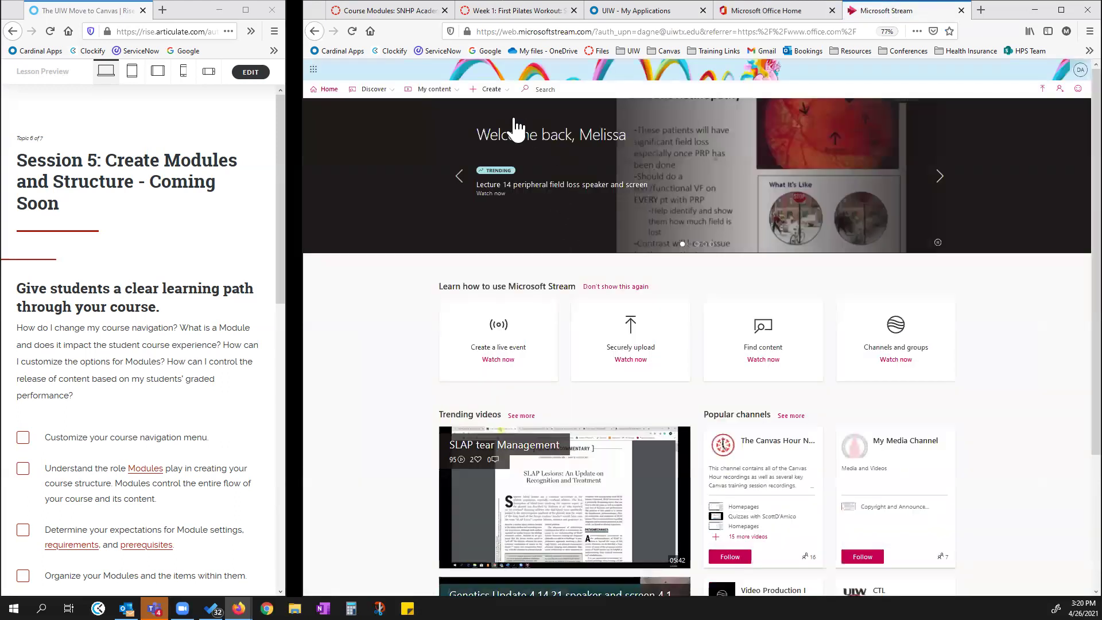
left_click(437, 89)
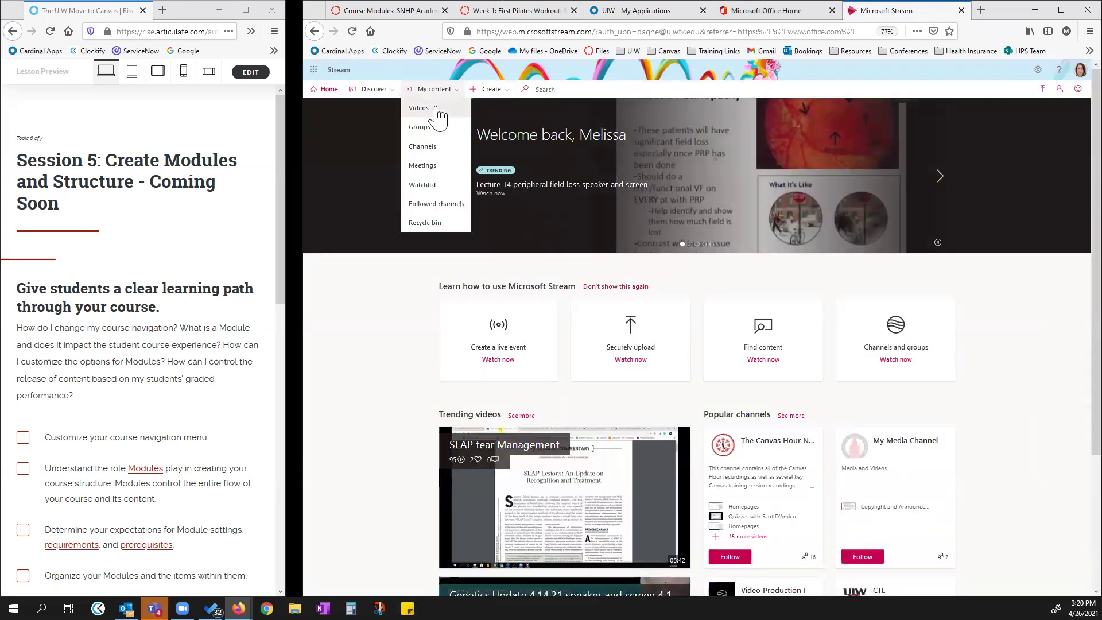
left_click(435, 109)
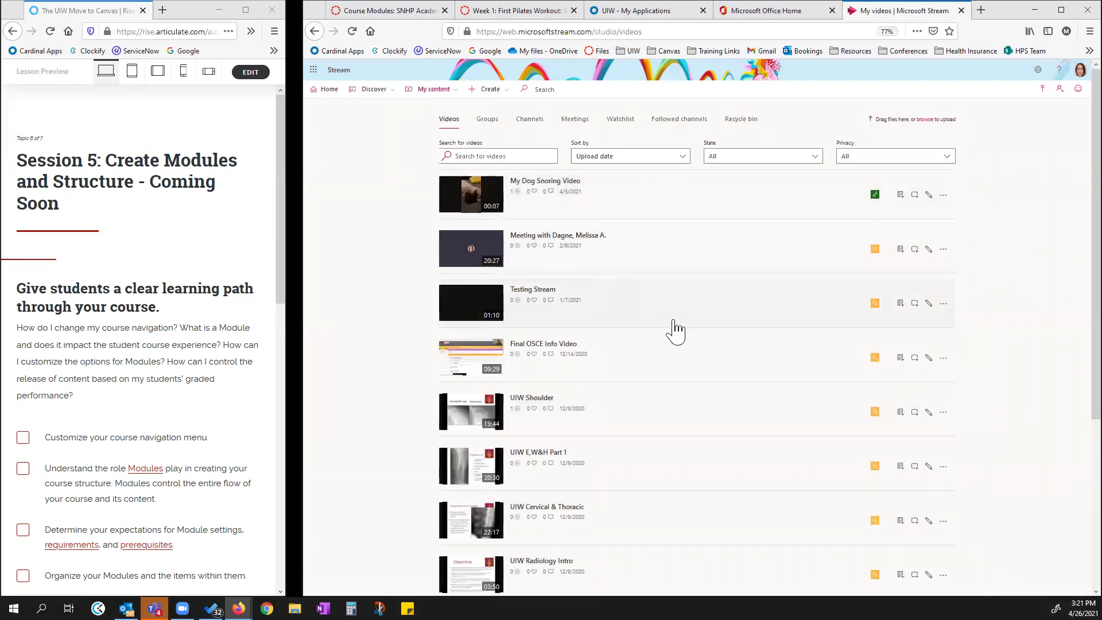
- Examine the Share with options for adding the Testing Stream video to a group or channel, and cancel without saving
scroll(580, 361, "down", 1)
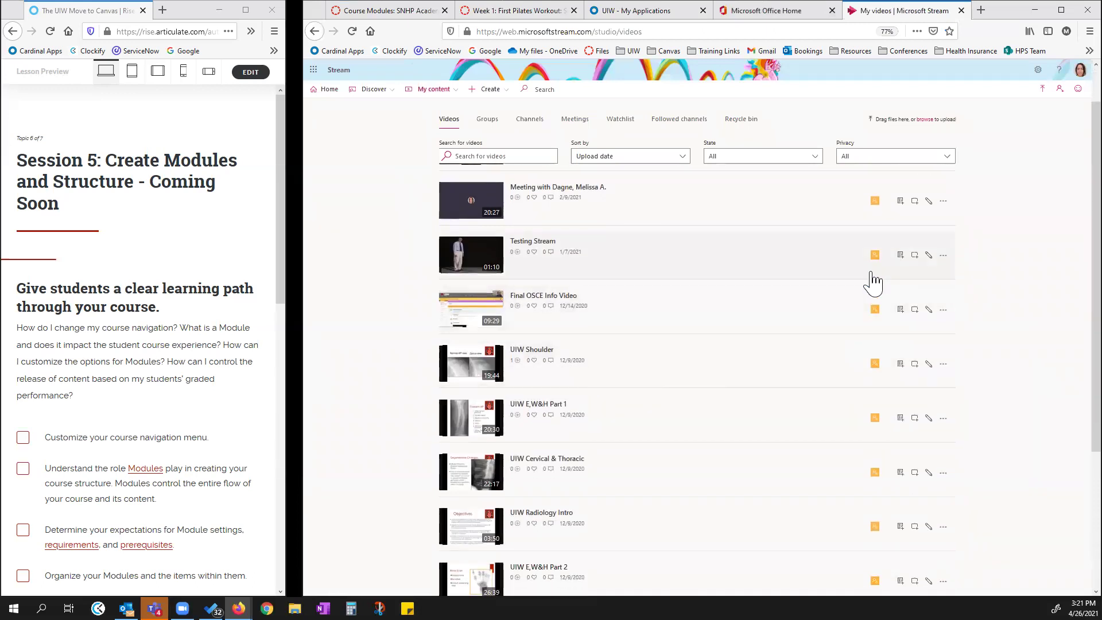
mouse_move(876, 259)
left_click(902, 256)
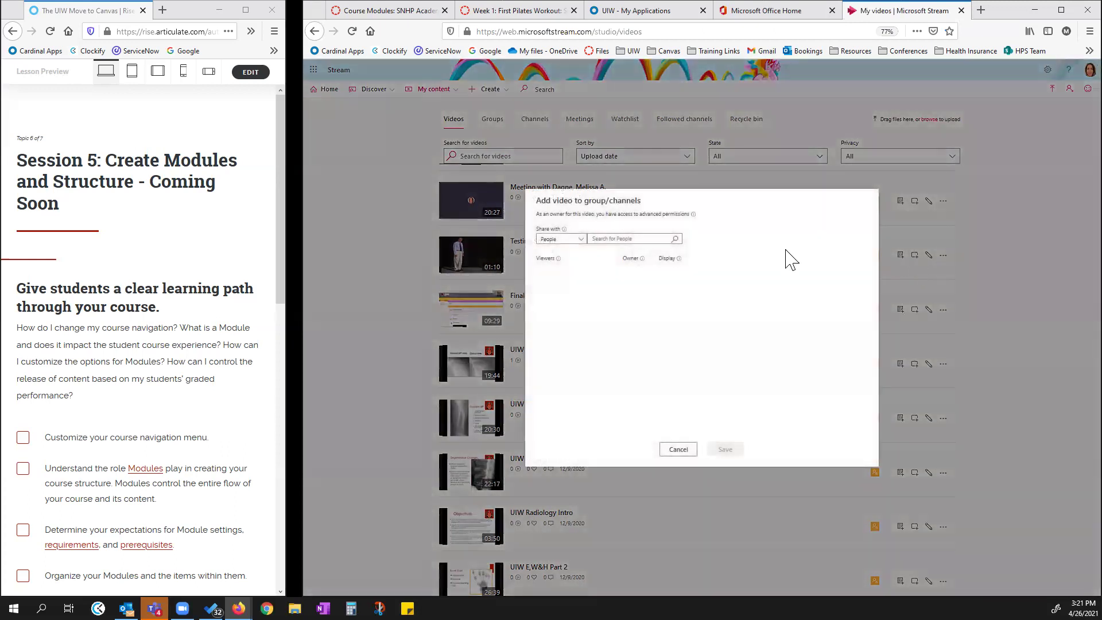
left_click(579, 239)
left_click(570, 268)
left_click(678, 449)
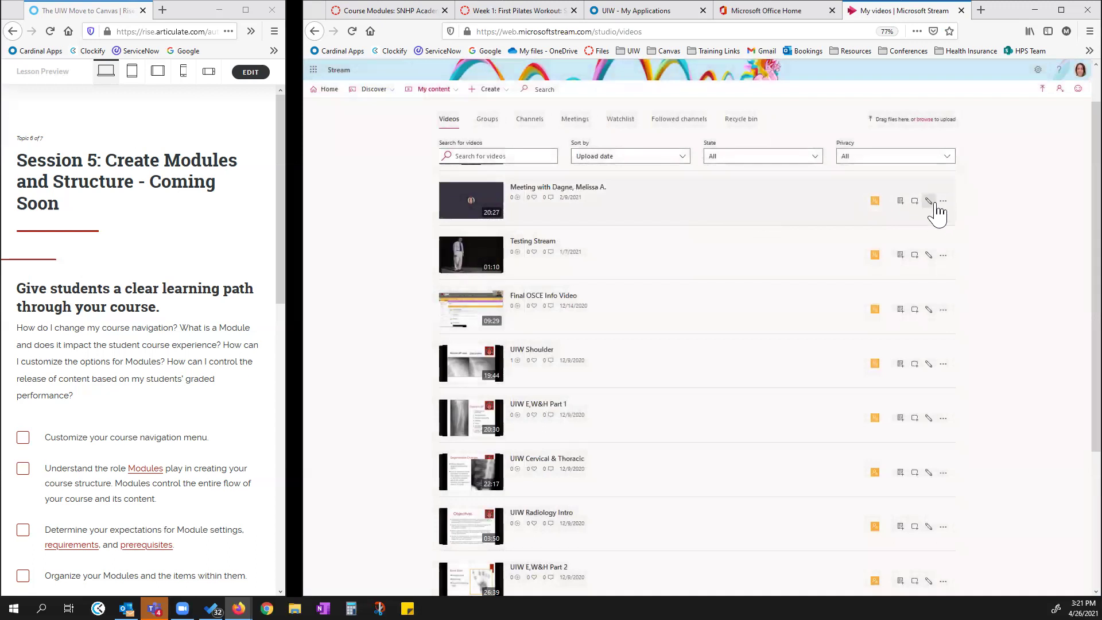
- Copy the direct share link of the 20:27 meeting recording dated 2/9/2021
left_click(943, 202)
left_click(910, 220)
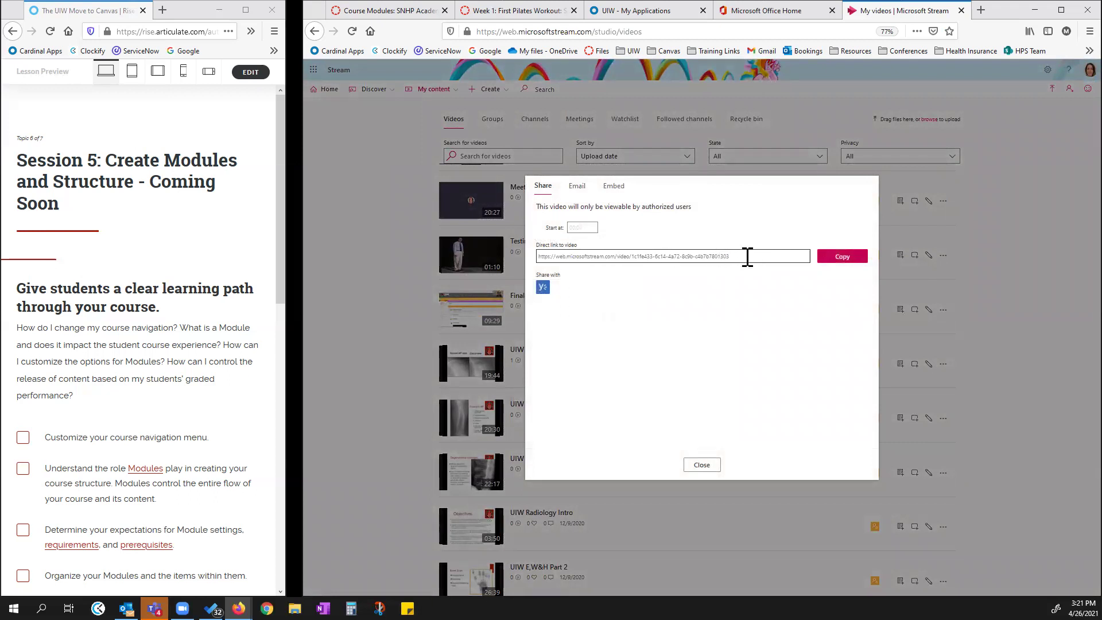
left_click(843, 261)
- Switch to the Canvas modules and add the copied link to Week 1 as an External URL named "Week 1 Lecture Video", loading in a new tab
left_click(516, 11)
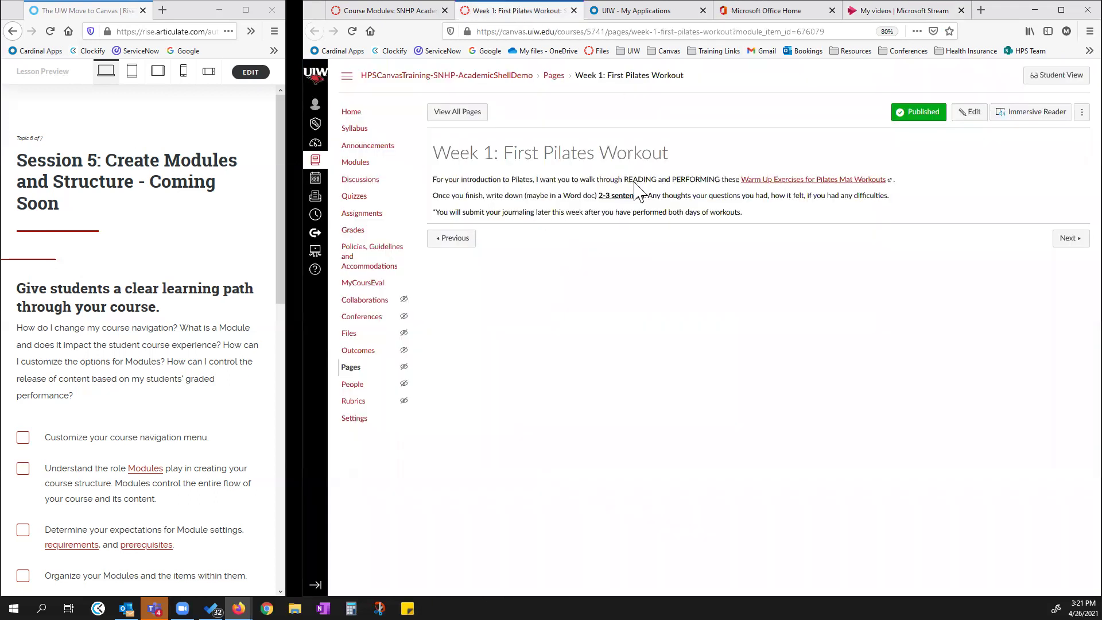
left_click(414, 15)
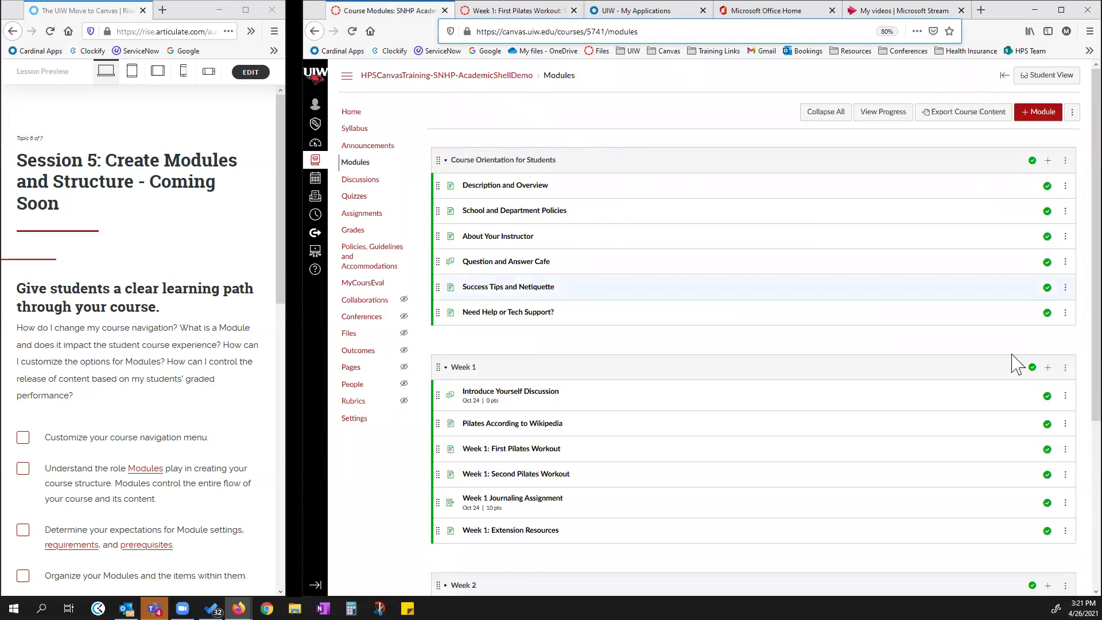
left_click(1047, 367)
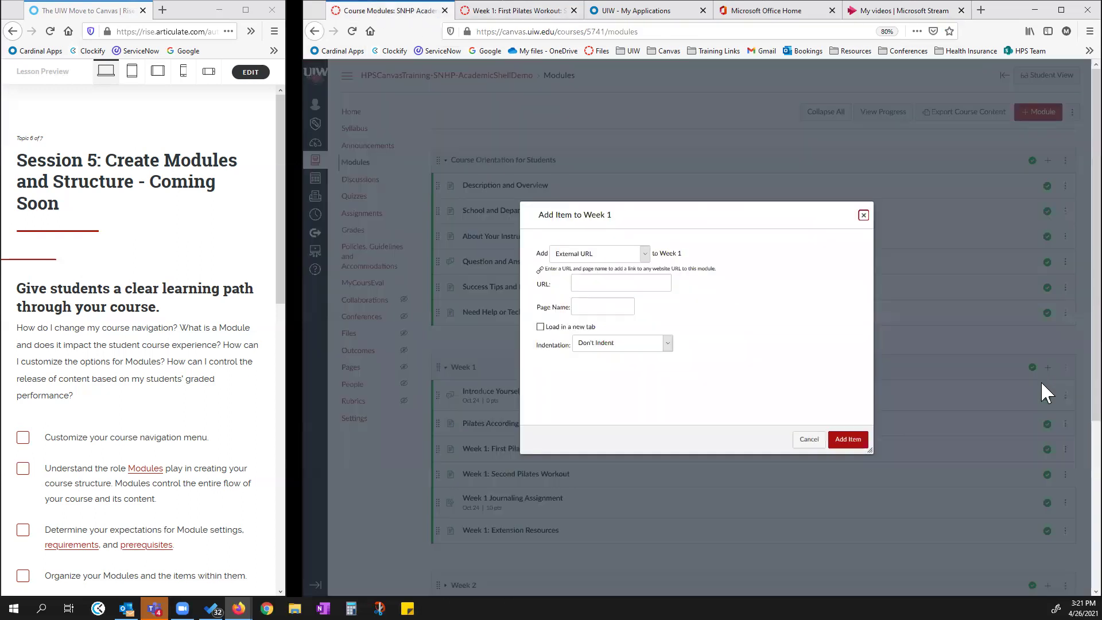
left_click(644, 255)
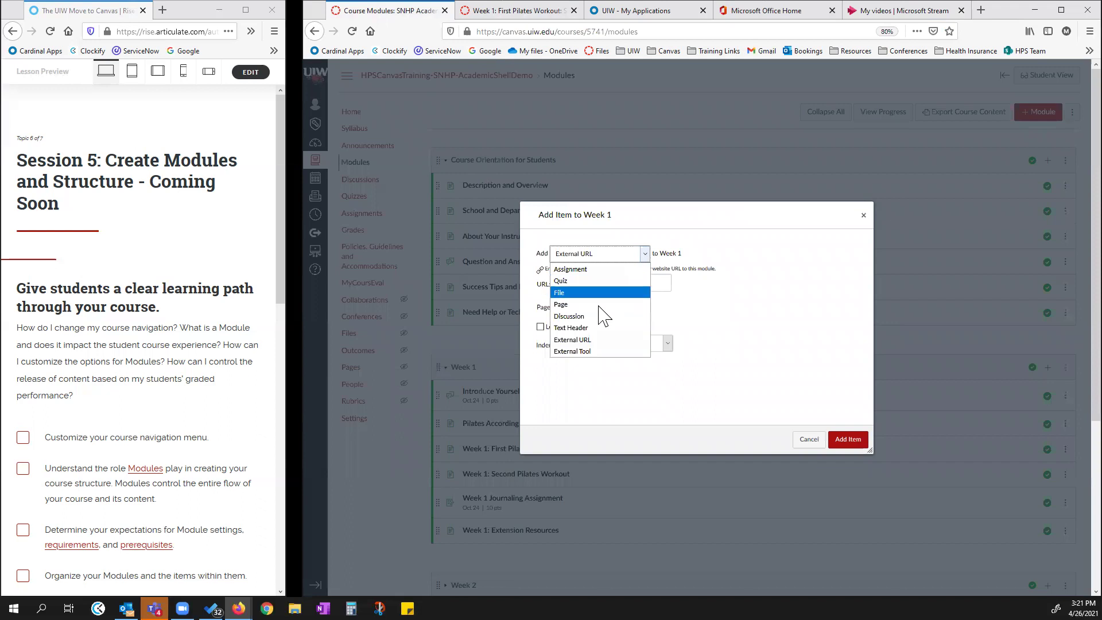
left_click(592, 340)
left_click(595, 284)
key("ctrl+v")
left_click(598, 306)
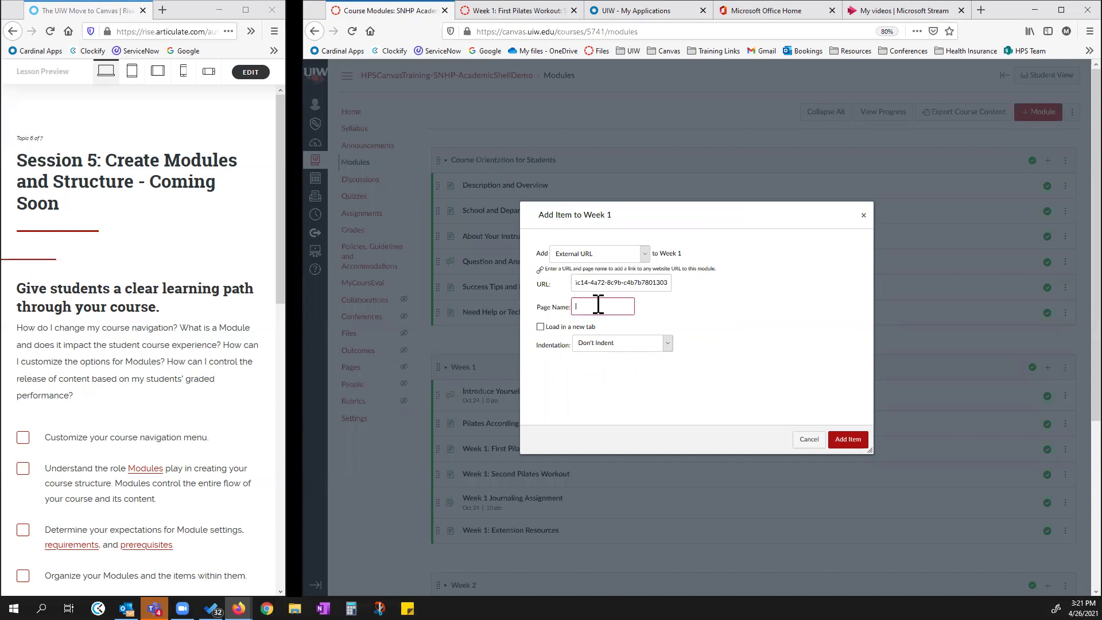
type("Week 1")
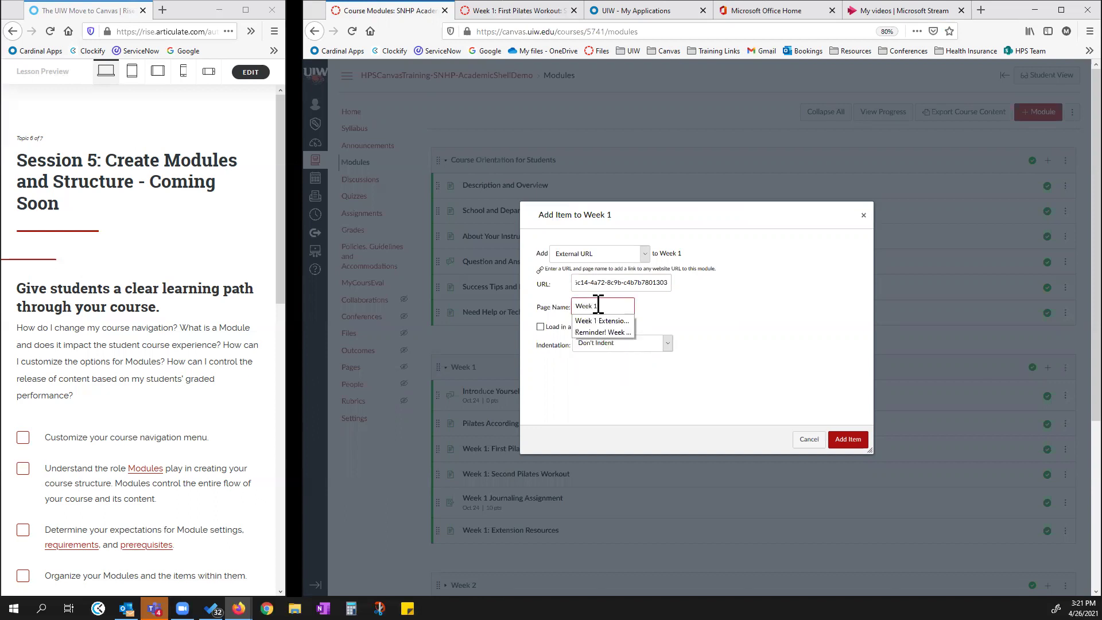
type(" Lecture Video")
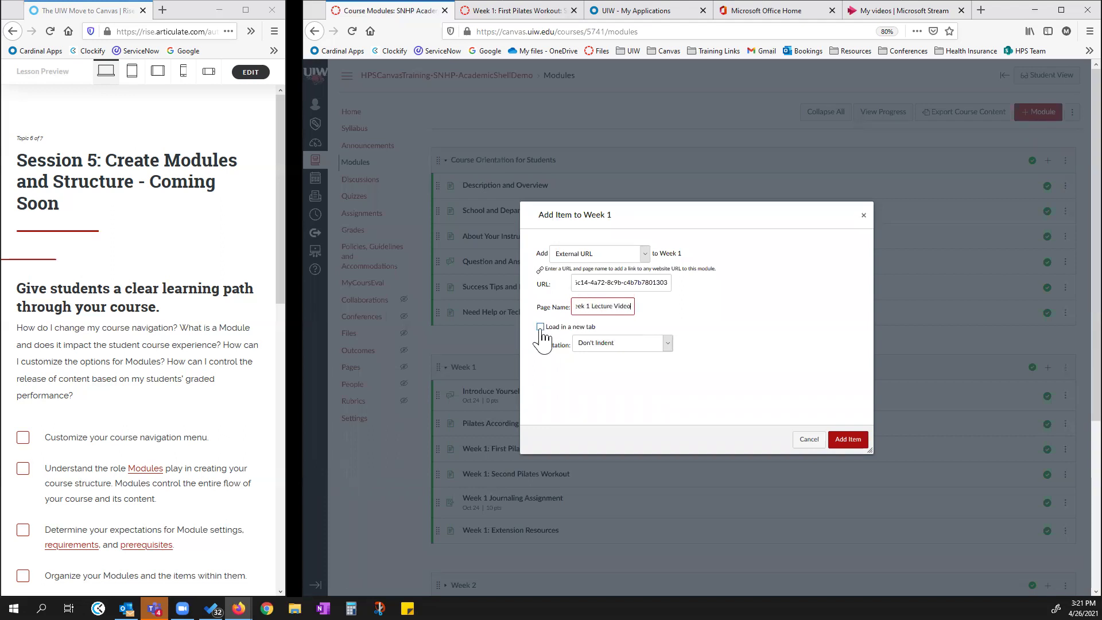
left_click(540, 327)
left_click(849, 442)
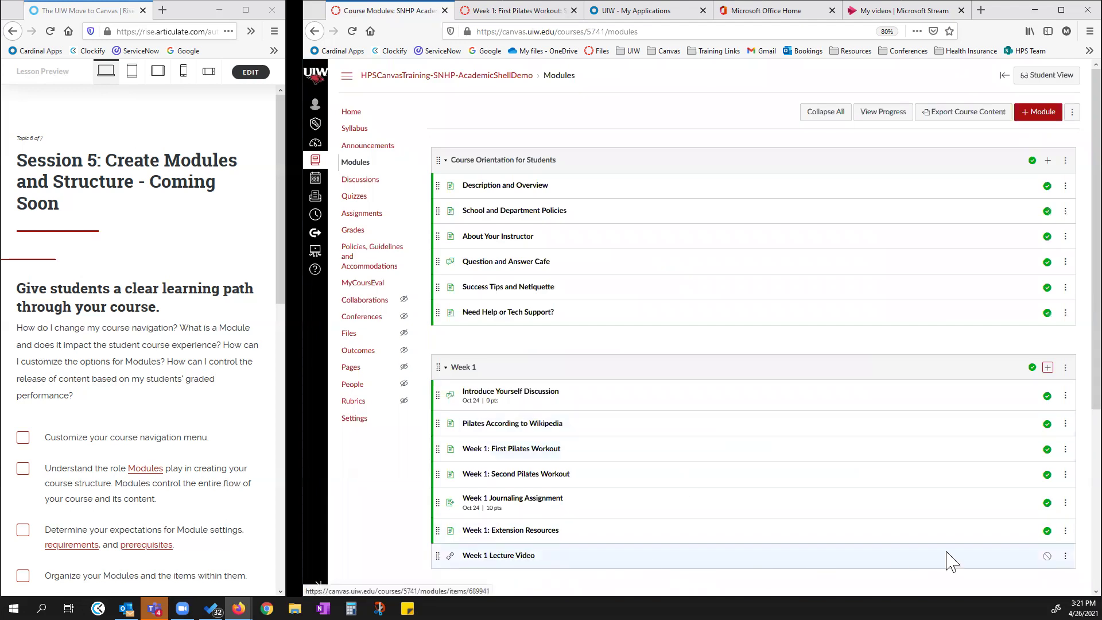
- Publish the Week 1 Lecture Video item in the Week 1 module
scroll(923, 552, "down", 2)
scroll(923, 552, "down", 2)
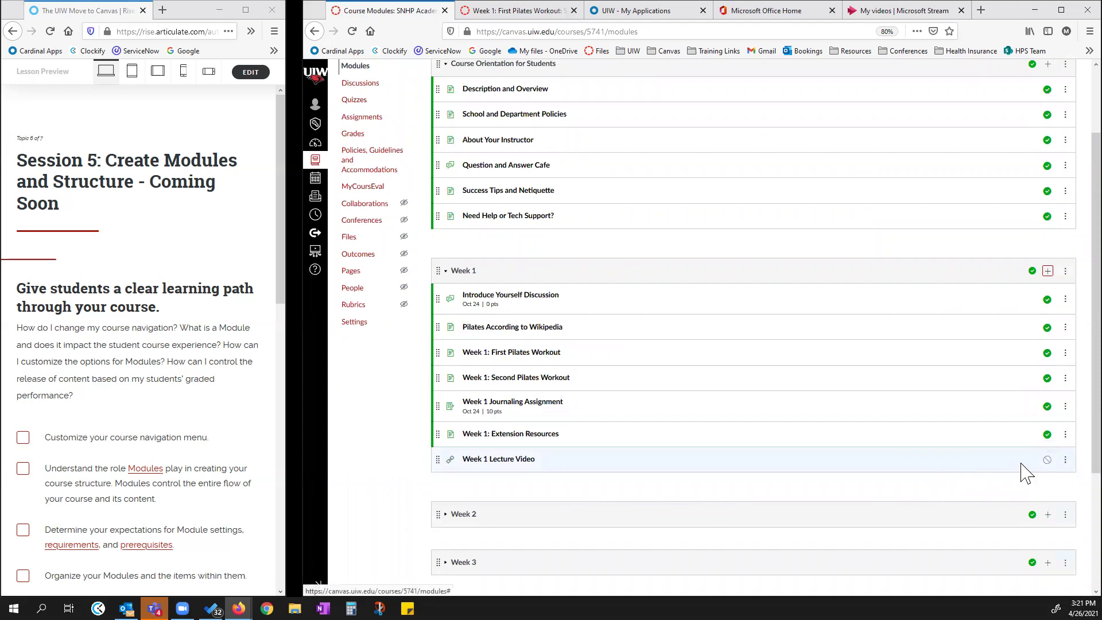
left_click(1047, 459)
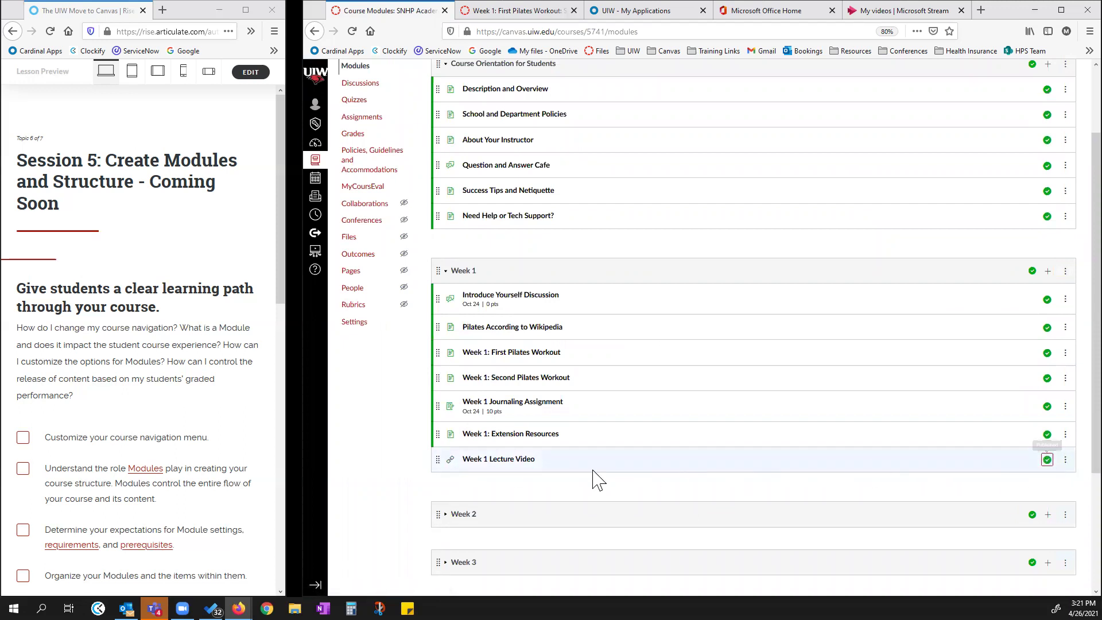
- Open the Week 1 Lecture Video item in a new window to check its link, and close the video tab
left_click(526, 462)
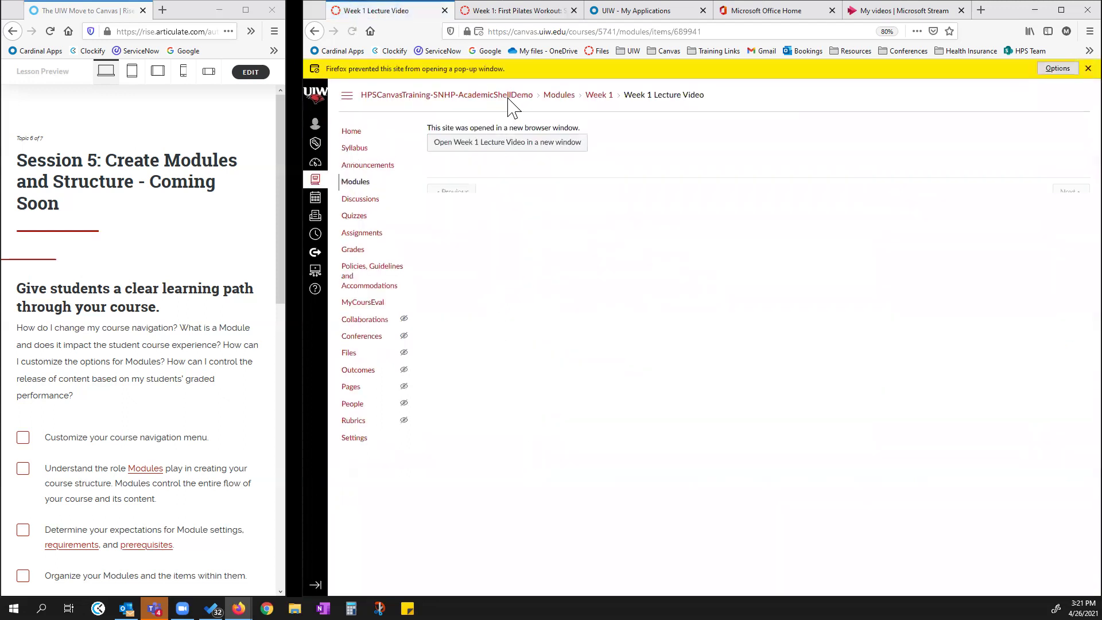
left_click(534, 142)
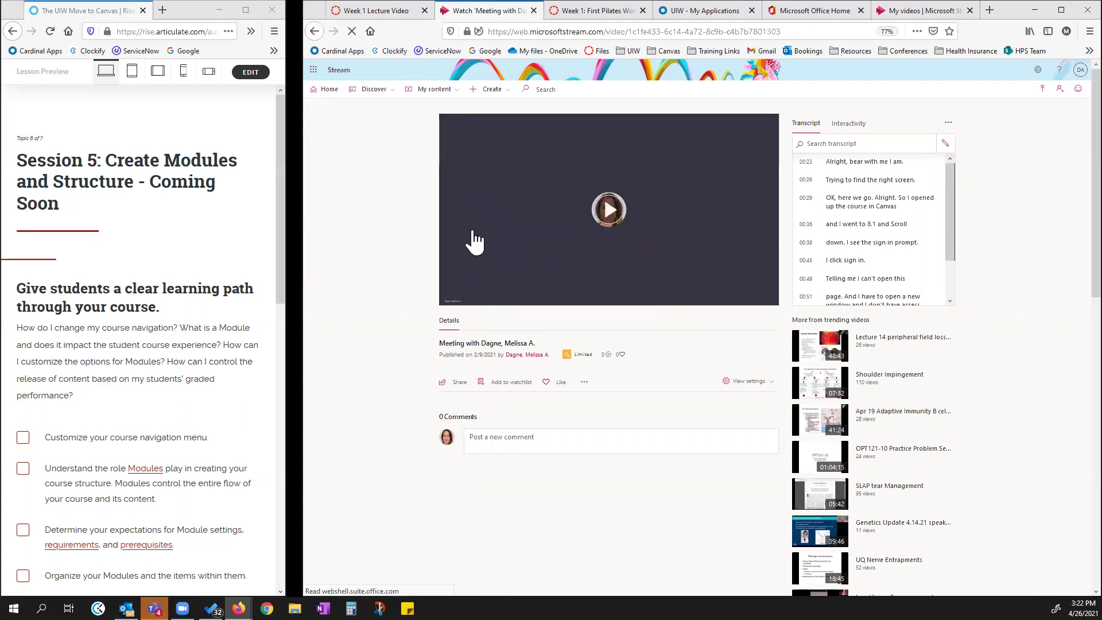
left_click(533, 11)
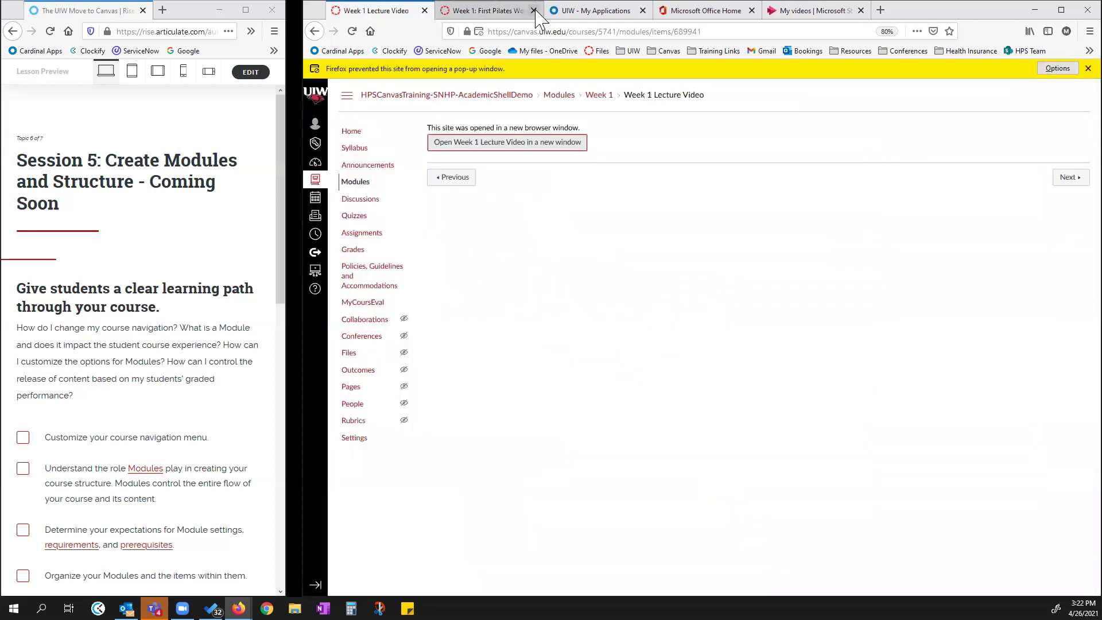
- Return to Microsoft Stream and copy the embed code of the same meeting recording
left_click(871, 15)
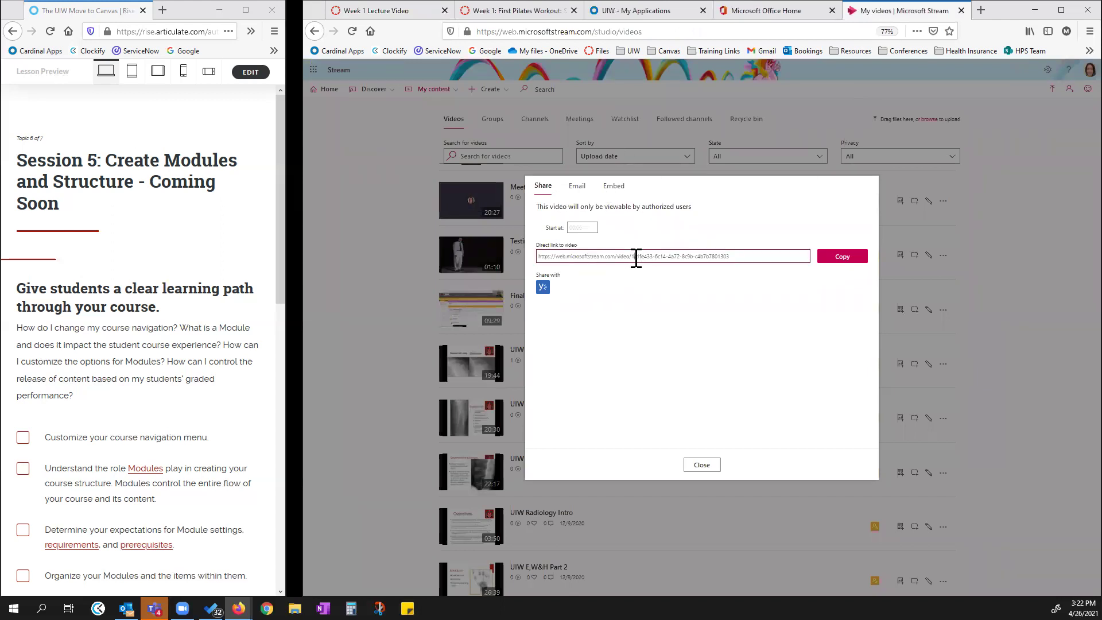
left_click(614, 186)
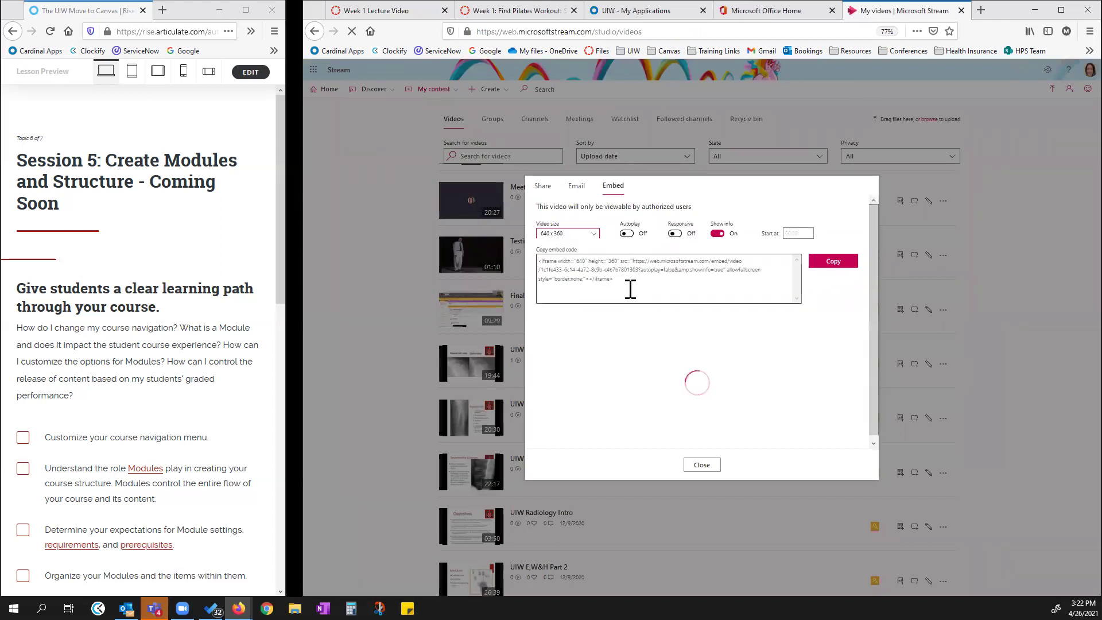
left_click(833, 262)
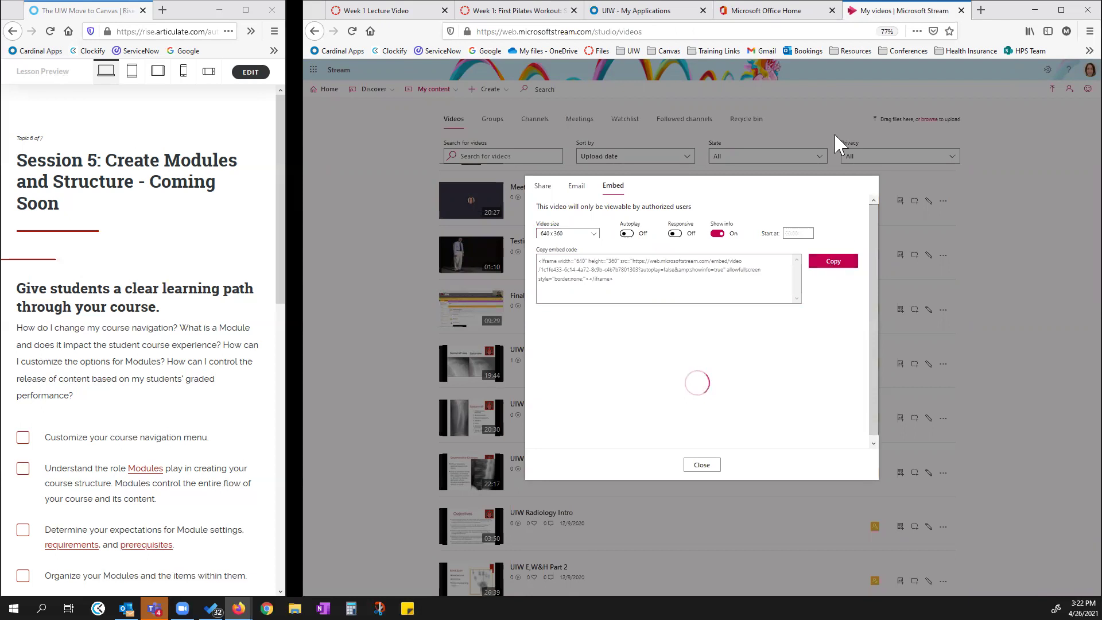
- Embed the copied video code below the text of the Week 1: First Pilates Workout page, save the page, and test the playback
left_click(514, 11)
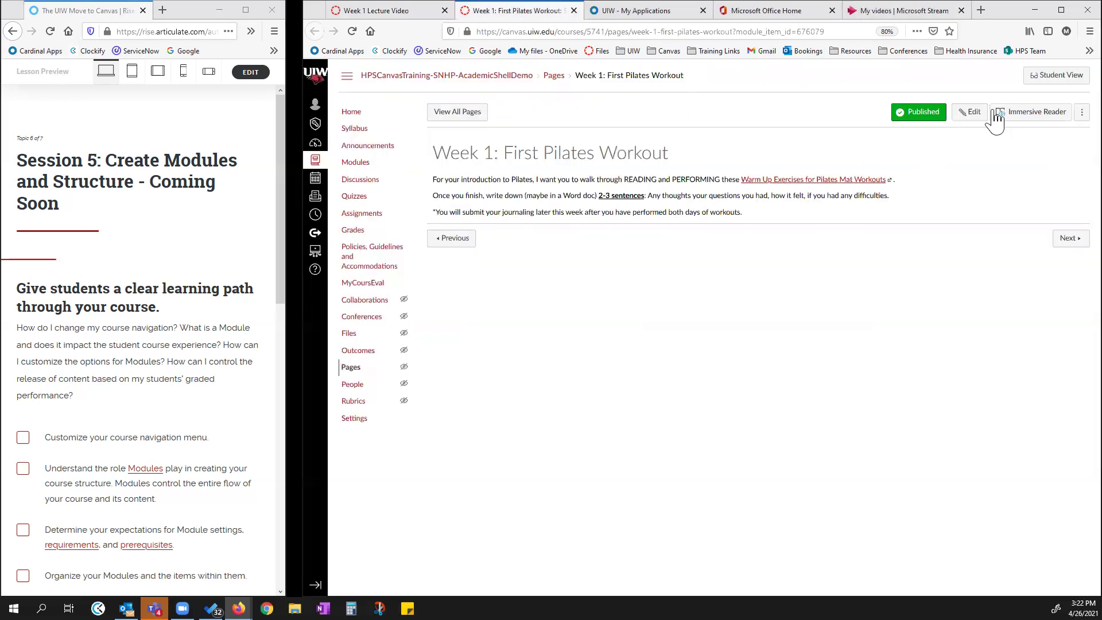
left_click(971, 113)
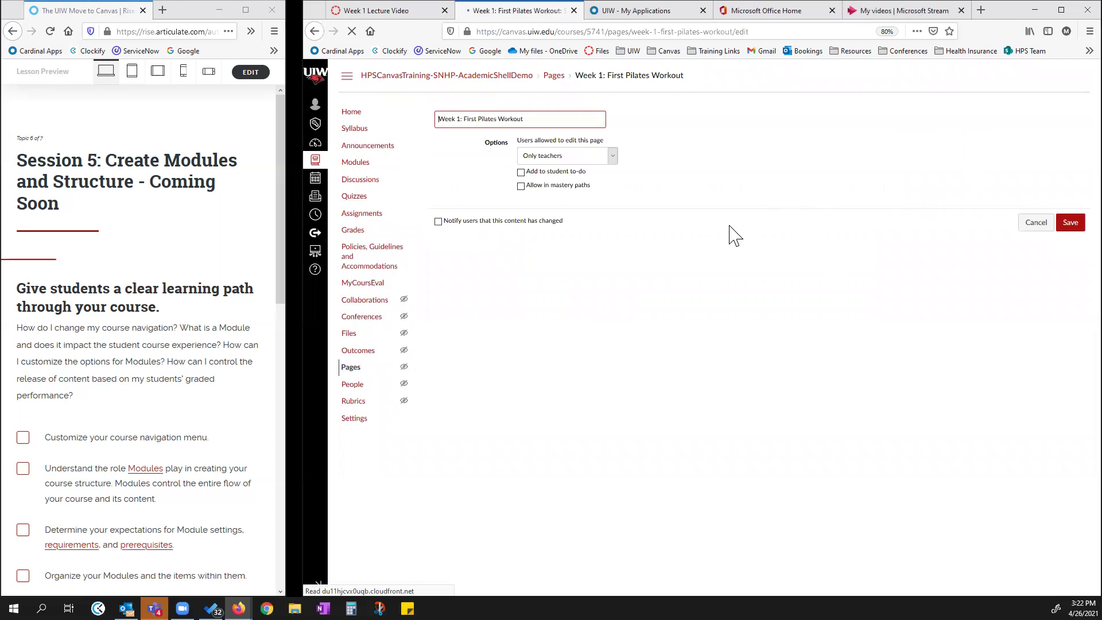
left_click(792, 270)
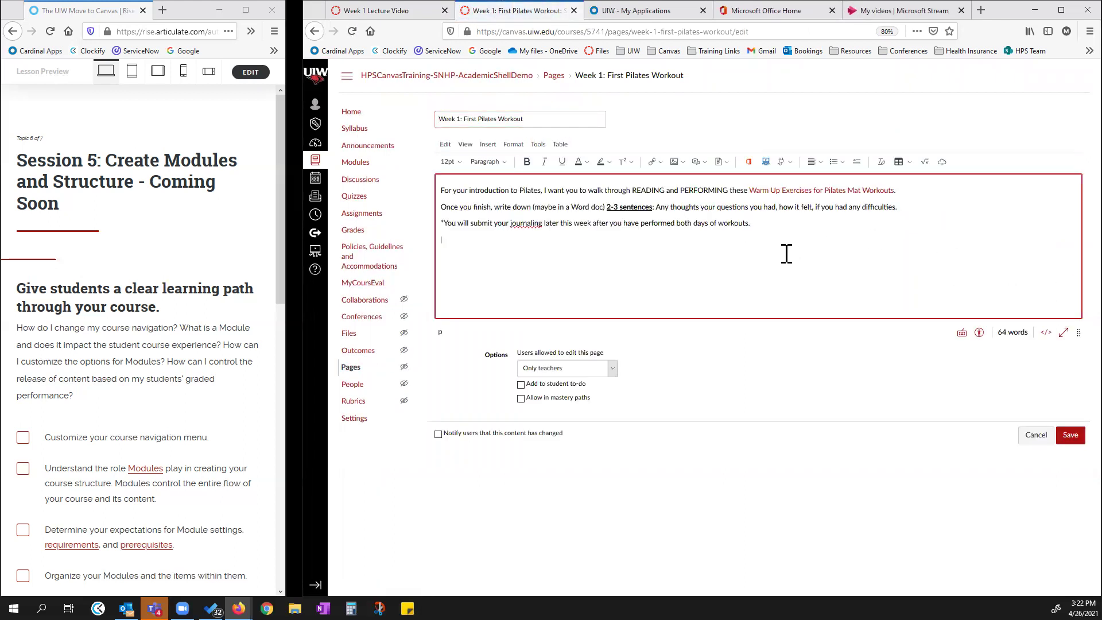
left_click(943, 163)
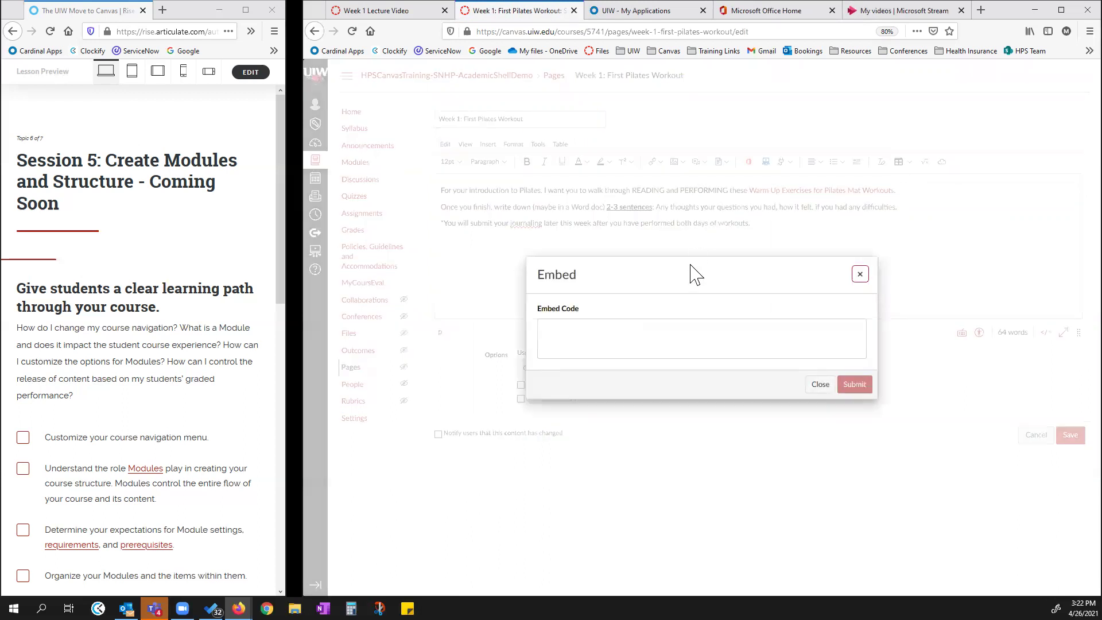
left_click(646, 340)
key("ctrl+v")
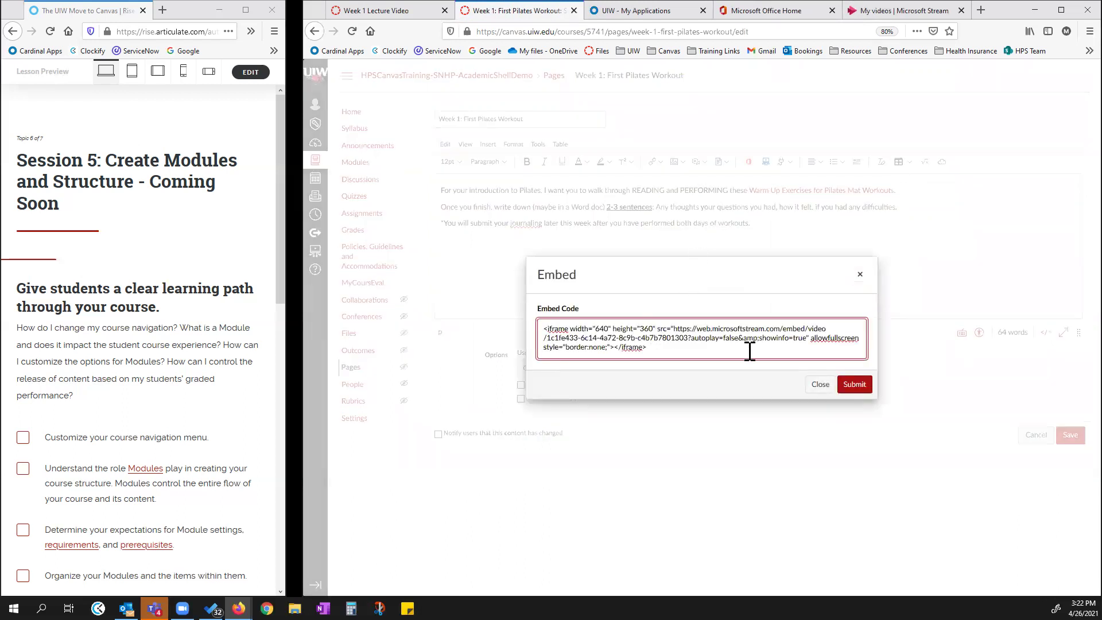
left_click(855, 385)
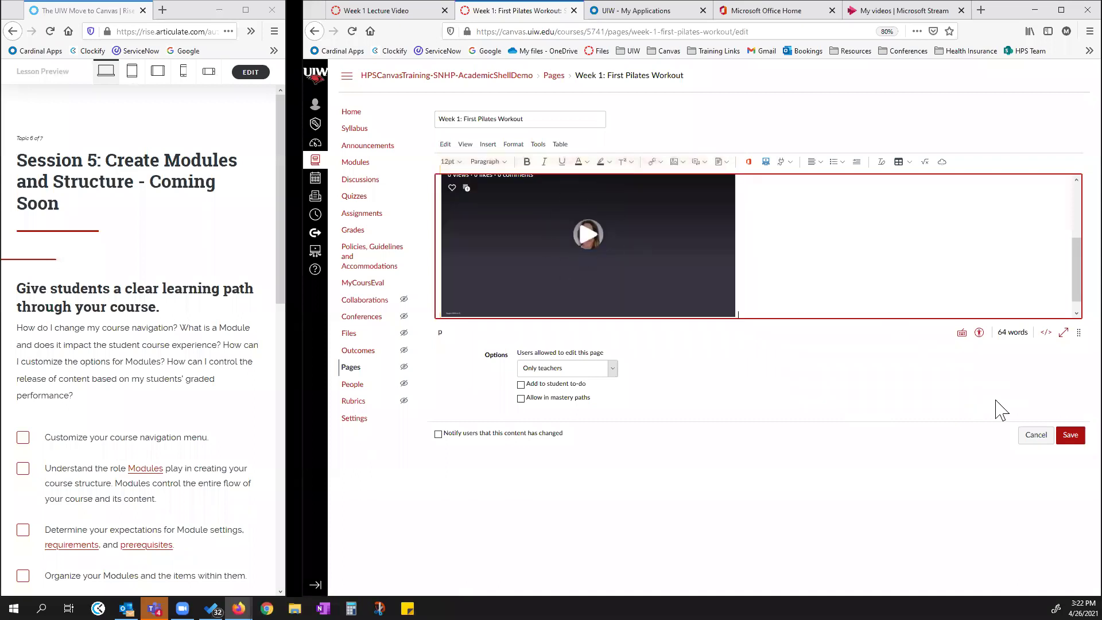
left_click(1069, 443)
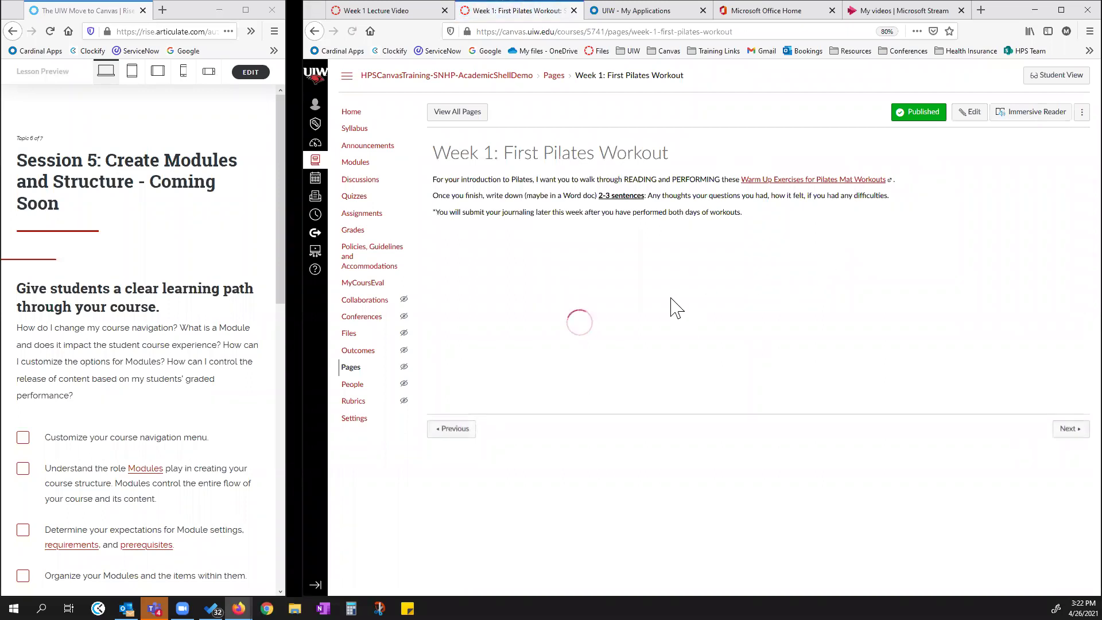
left_click(578, 322)
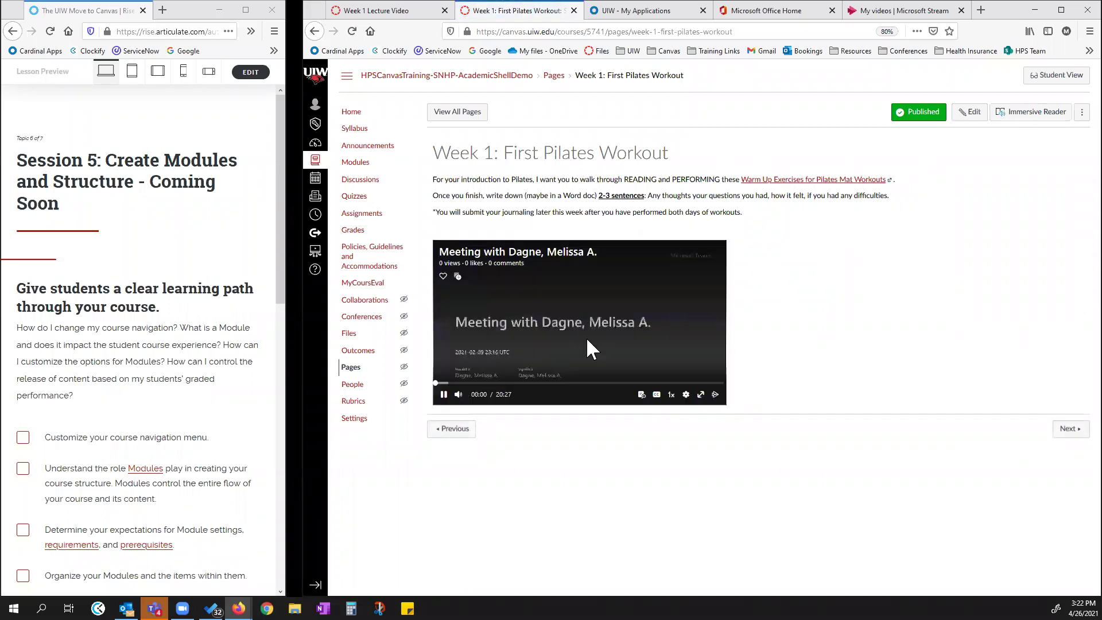
left_click(444, 395)
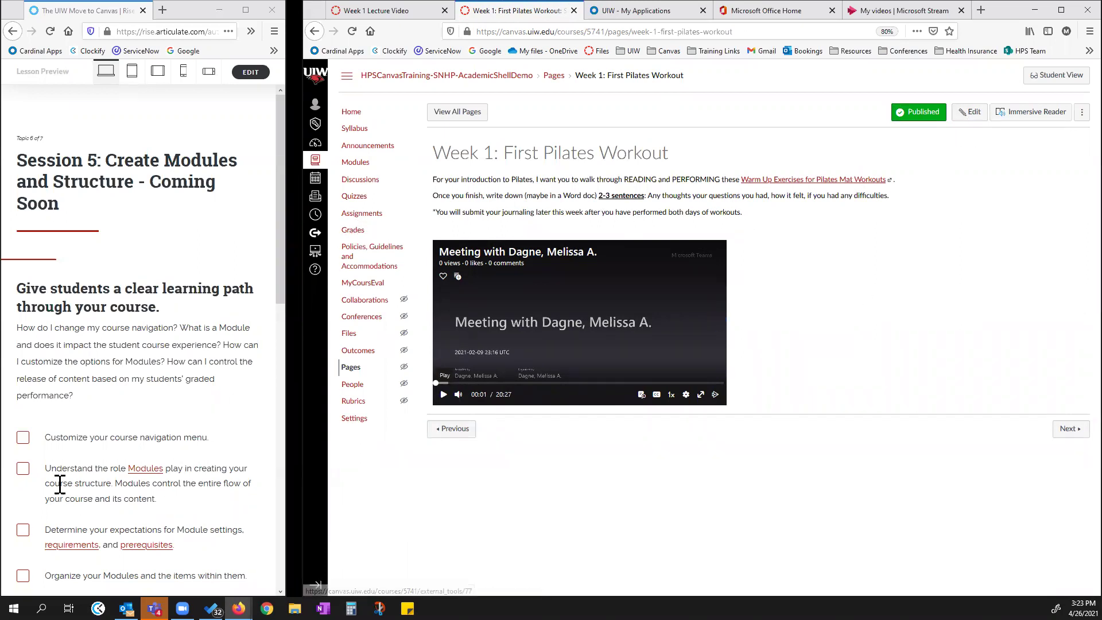
- Mark "Customize your course navigation menu" as done in the lesson preview checklist
left_click(23, 438)
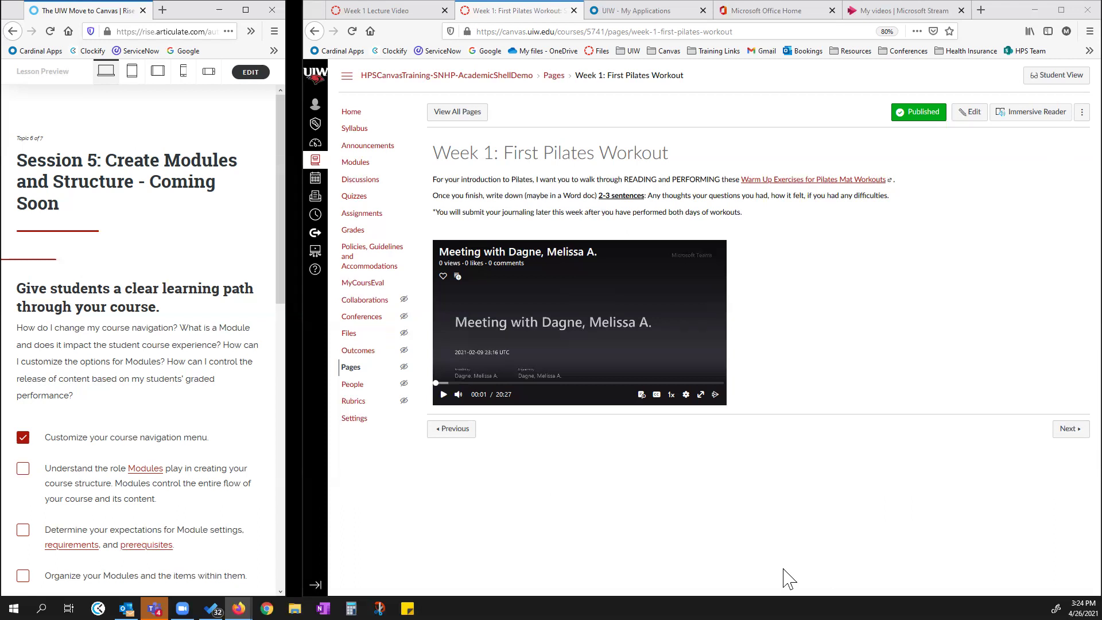
- Review the Week 5 Action Item in the lesson preview, and close the video's embed dialog and the Microsoft Stream tab
scroll(190, 283, "down", 3)
scroll(166, 413, "down", 9)
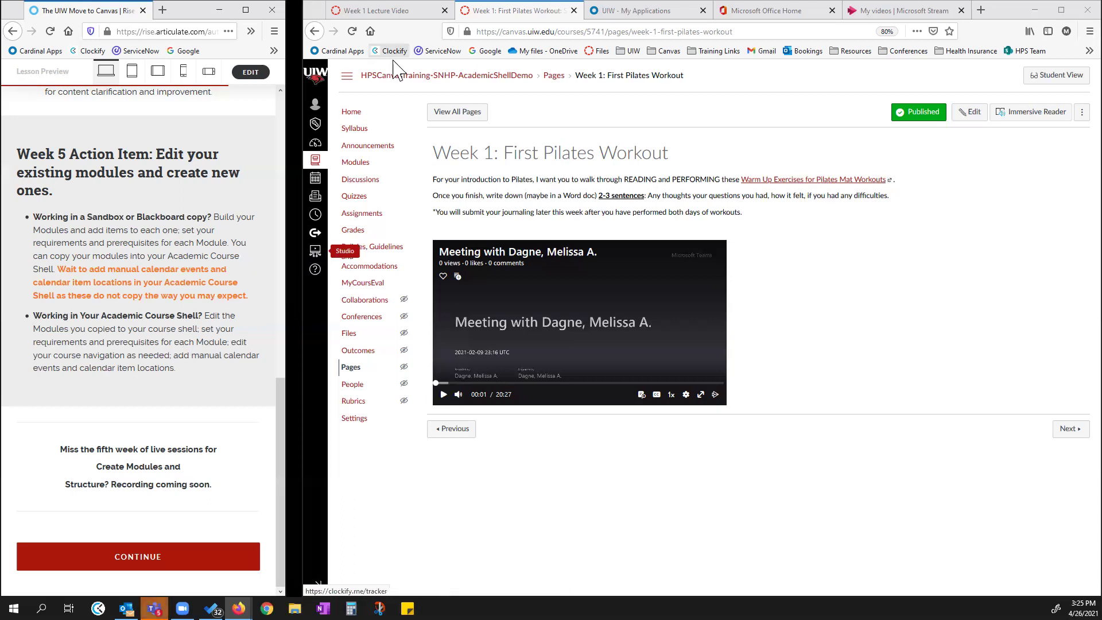
left_click(913, 16)
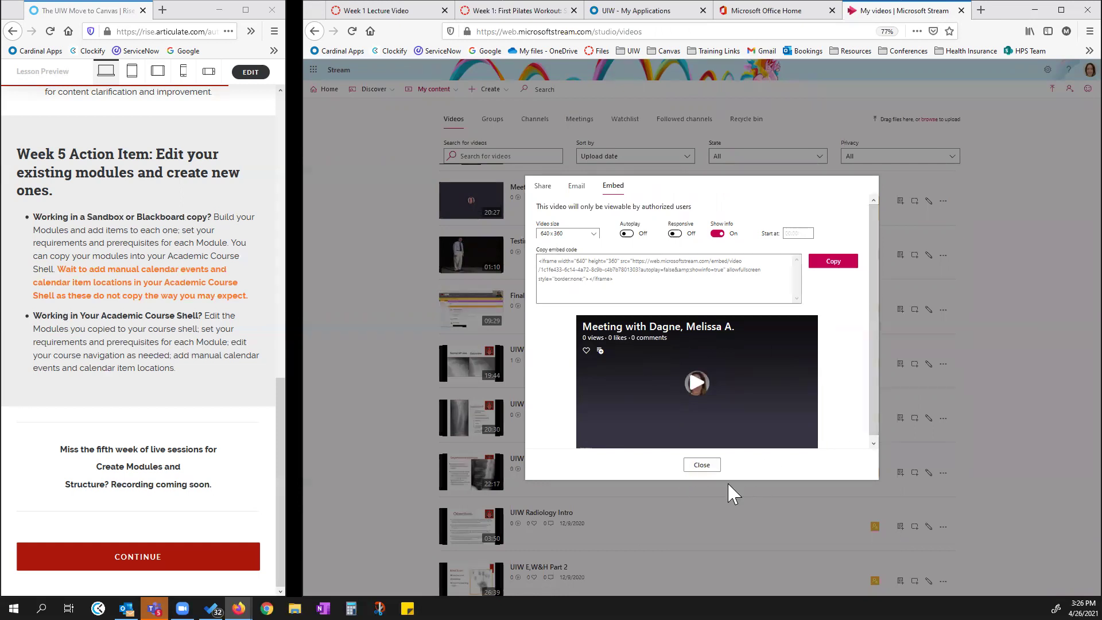
left_click(703, 466)
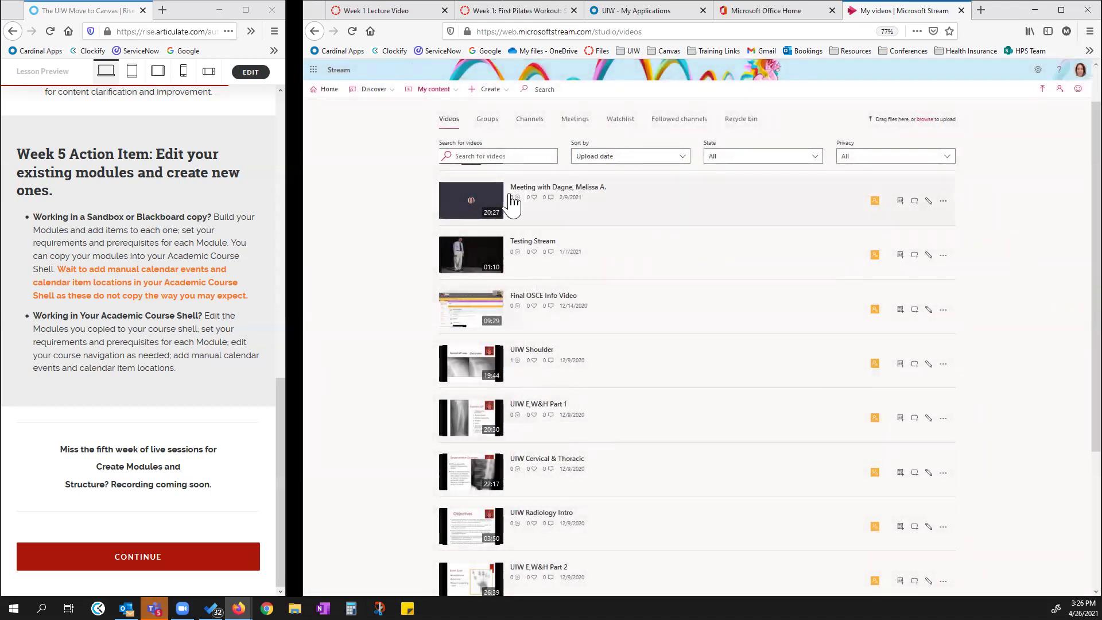
left_click(960, 10)
- Return to the course's Modules page and remove the Week 1 Lecture Video item from the Week 1 module
left_click(522, 10)
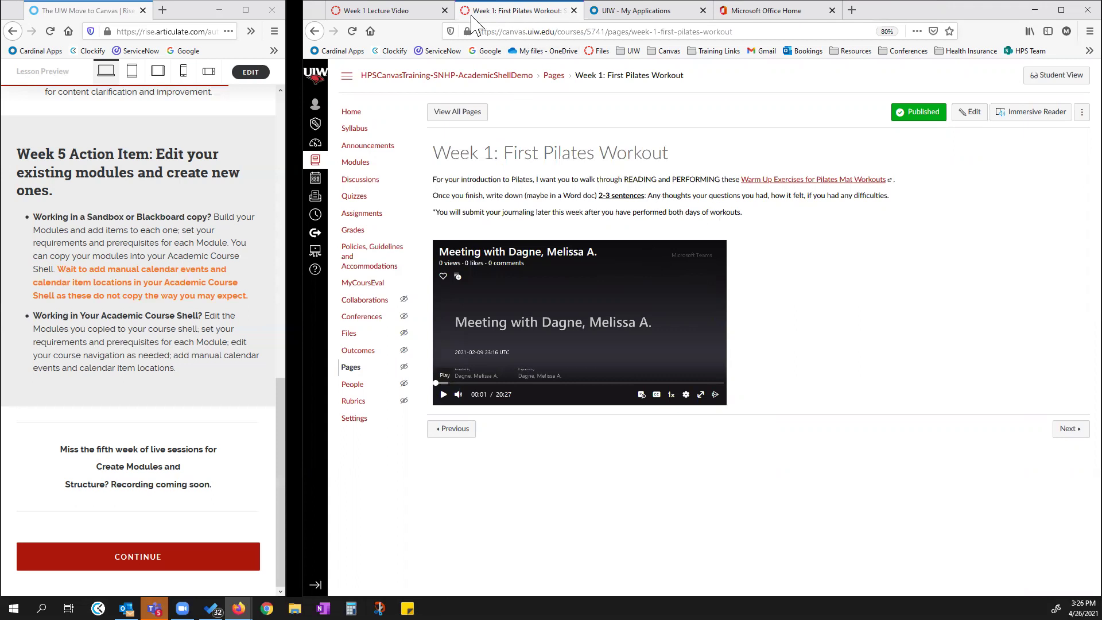
left_click(404, 9)
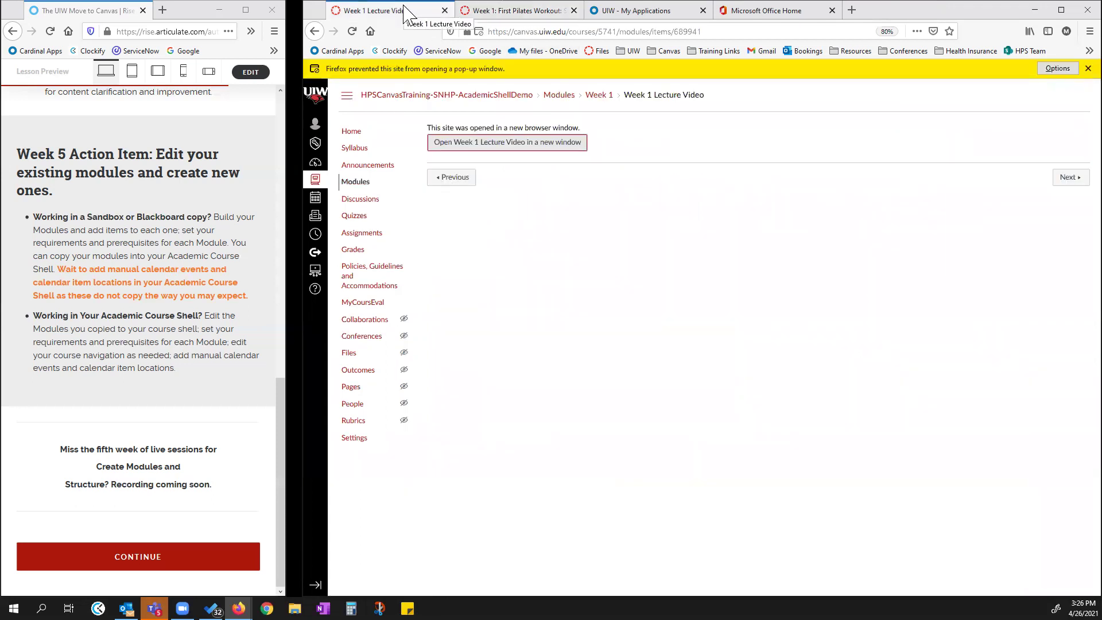
left_click(314, 31)
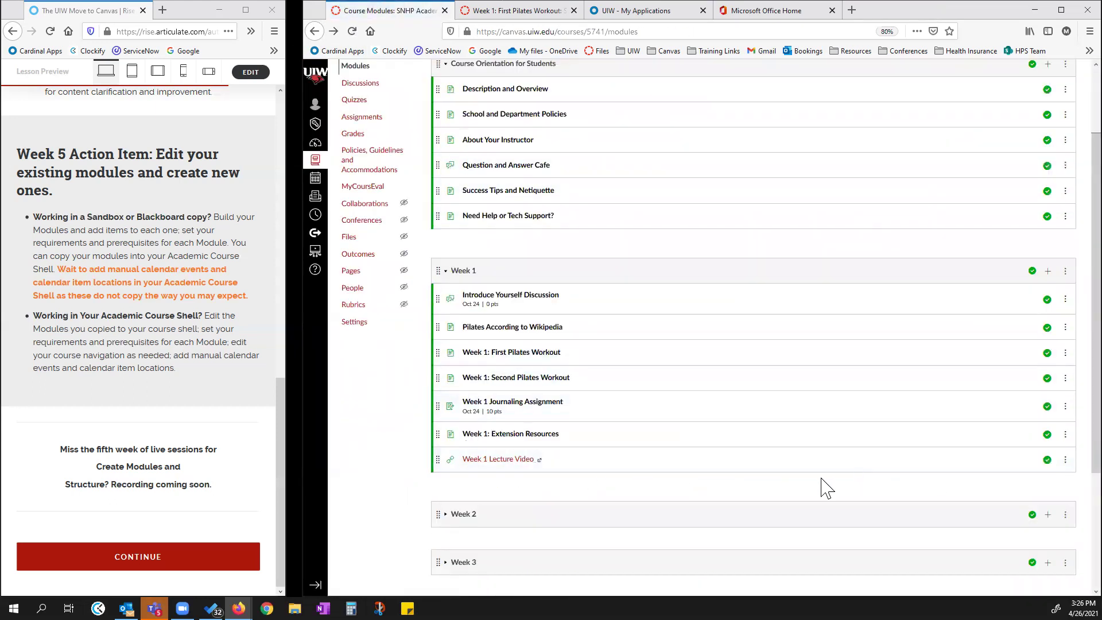
left_click(1065, 461)
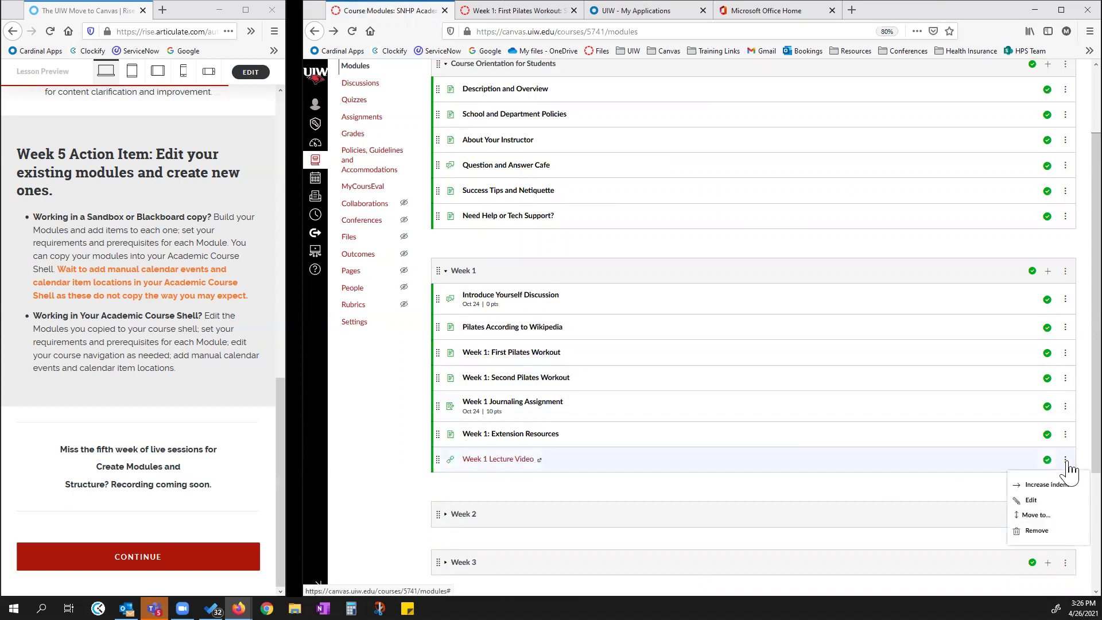
left_click(1030, 528)
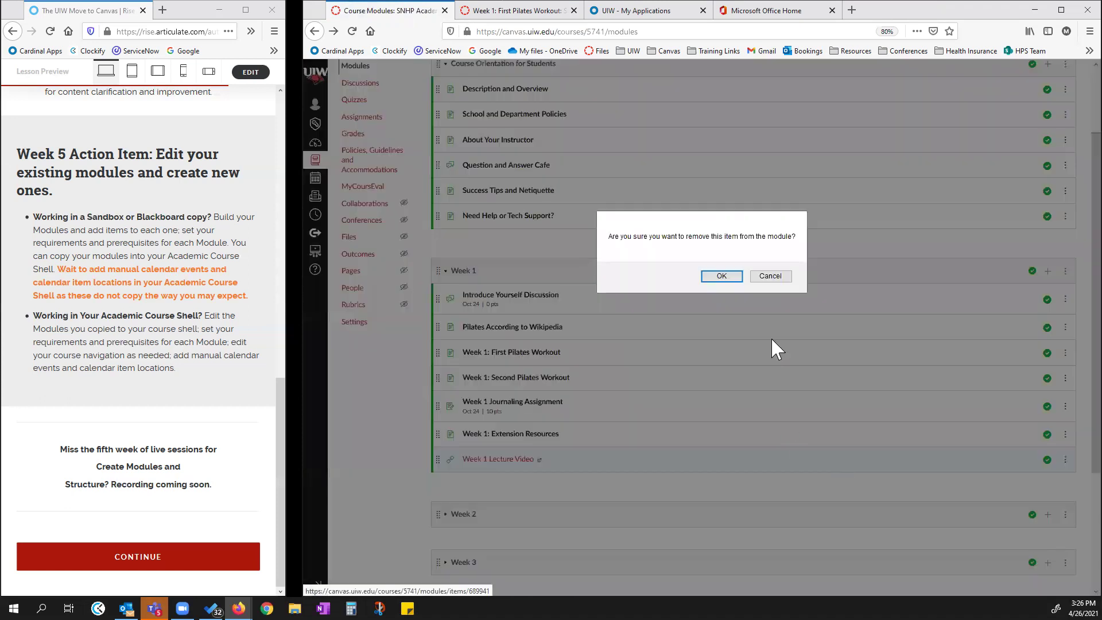
left_click(722, 277)
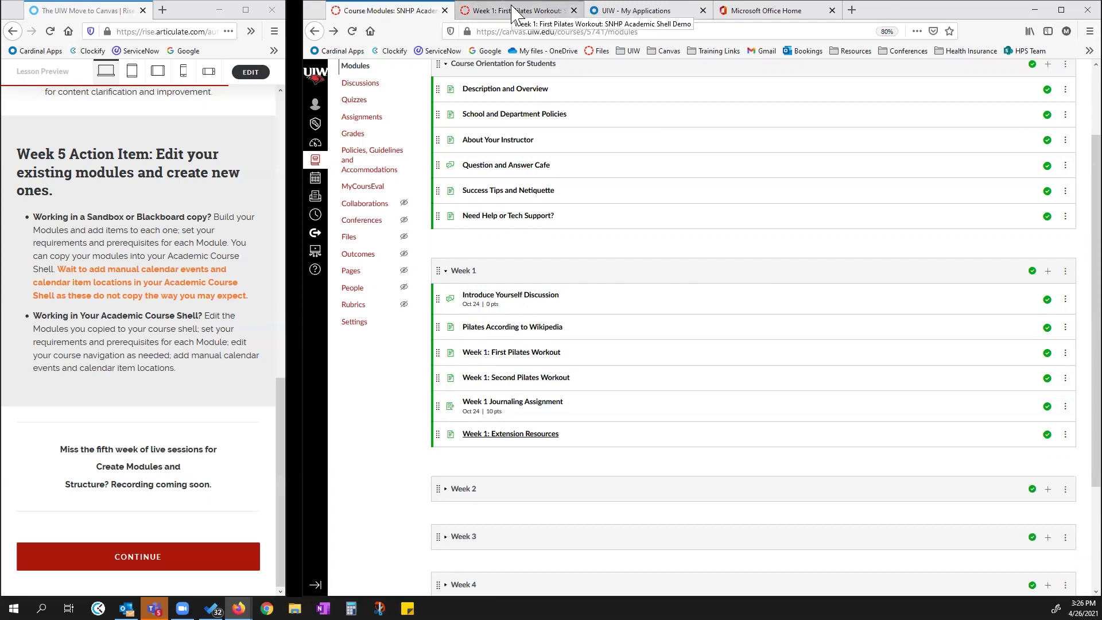
- Mark the lesson checklist items on understanding the role of Modules, determining Module settings expectations, and organizing Modules as done
scroll(86, 402, "up", 10)
scroll(100, 298, "down", 3)
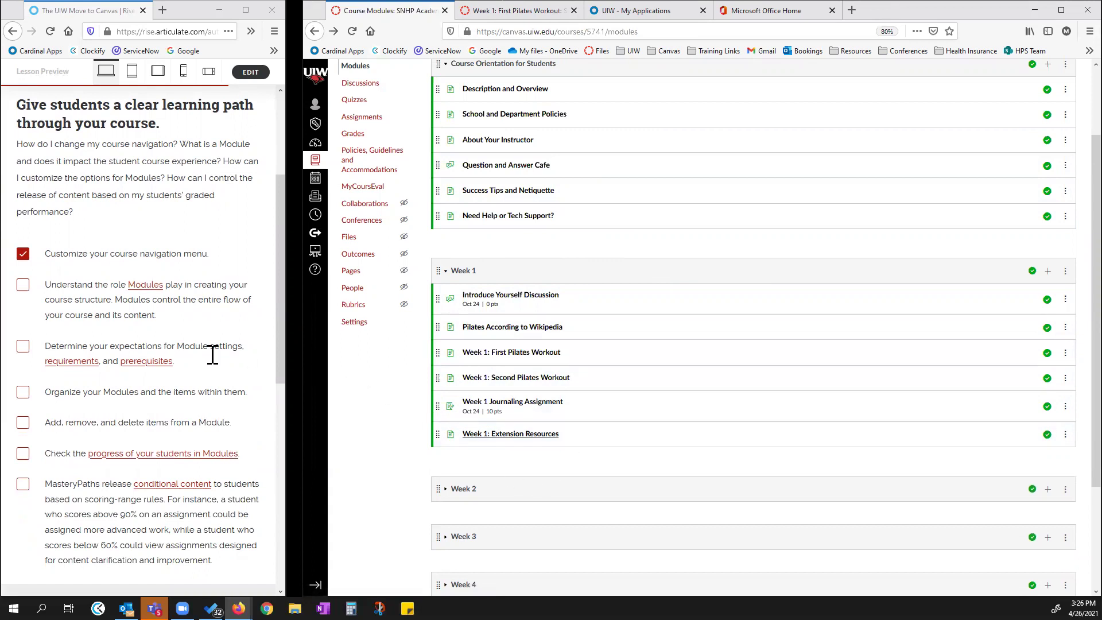
left_click(23, 285)
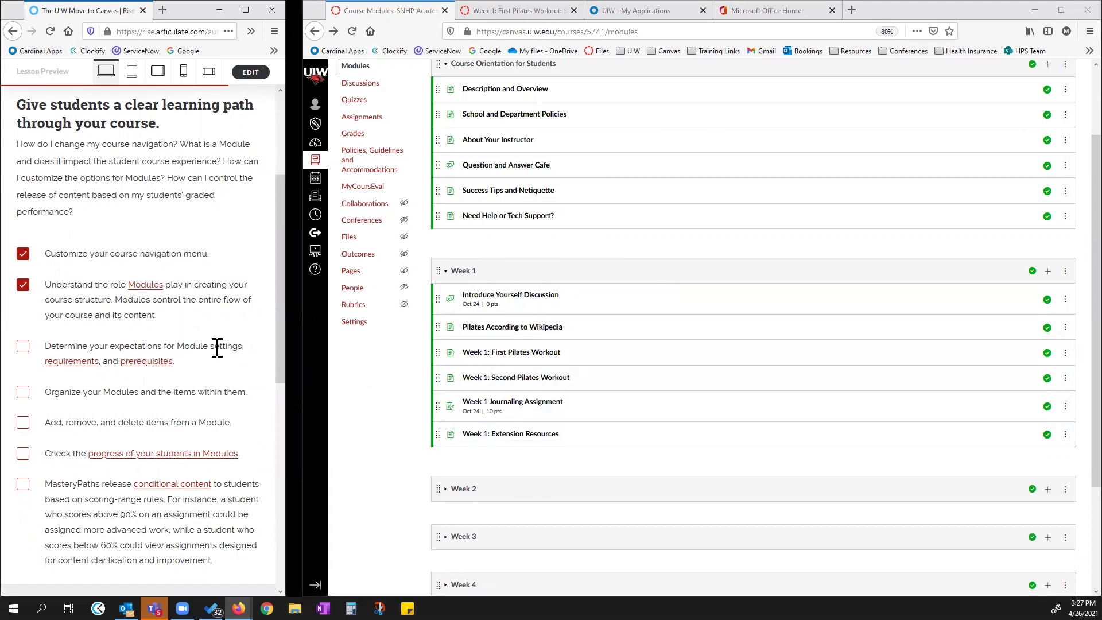
left_click(23, 347)
mouse_move(437, 326)
left_mouse_down()
mouse_move(445, 387)
mouse_move(439, 324)
left_mouse_up()
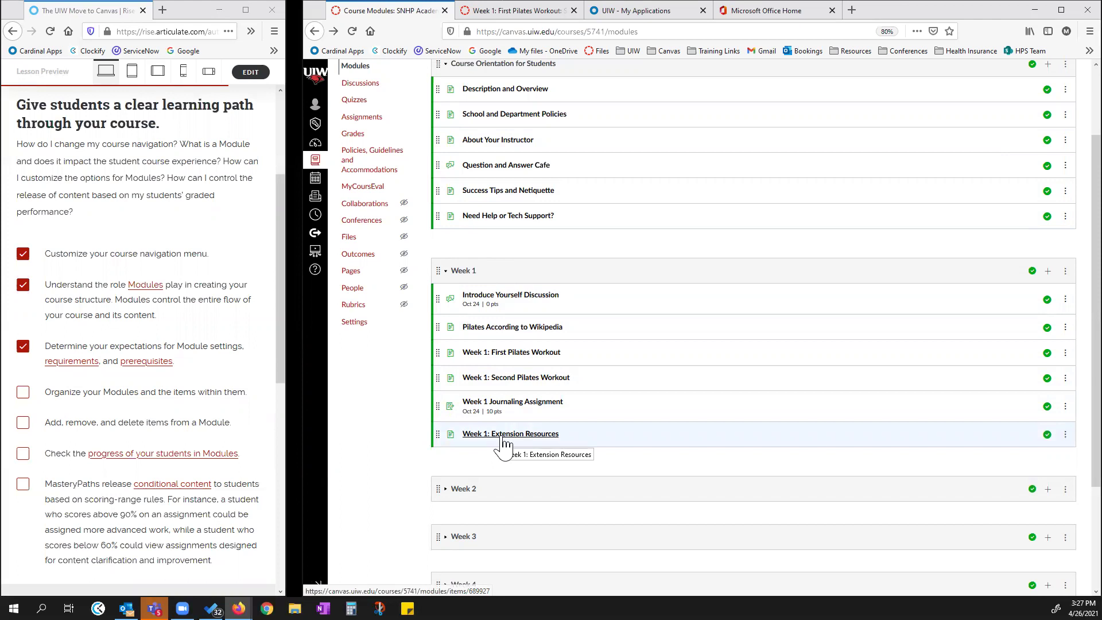
left_click(23, 392)
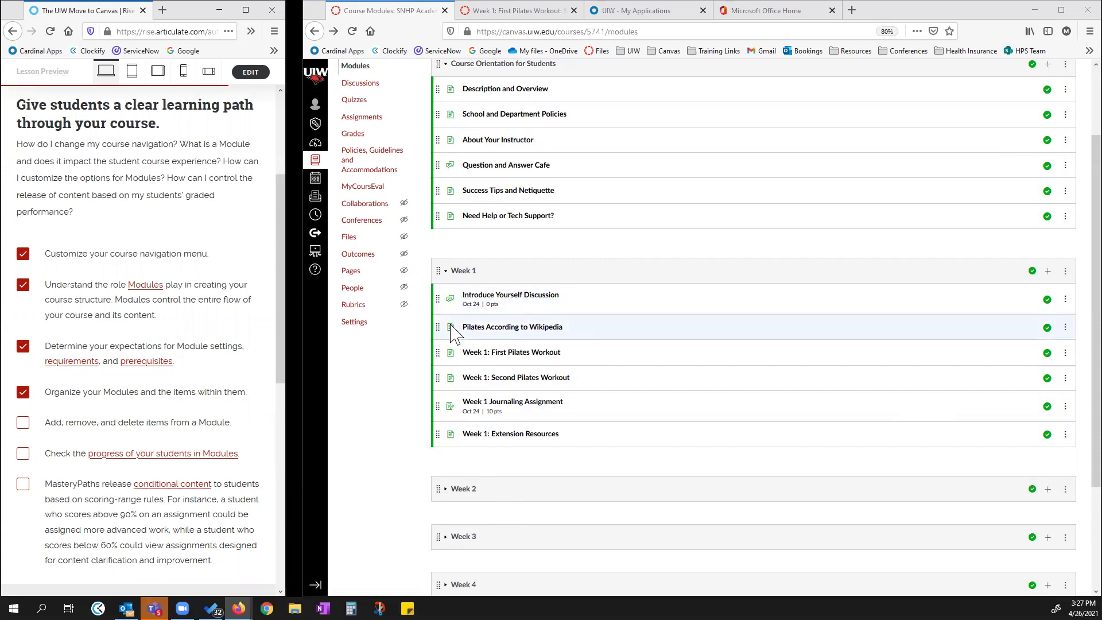
- Enlarge the Modules page to 170% and examine the item type icons in the Course Orientation for Students and Week 1 modules
key("ctrl+plus")
key("ctrl+plus")
key("ctrl+plus")
key("ctrl+plus")
key("ctrl+plus")
key("ctrl+plus")
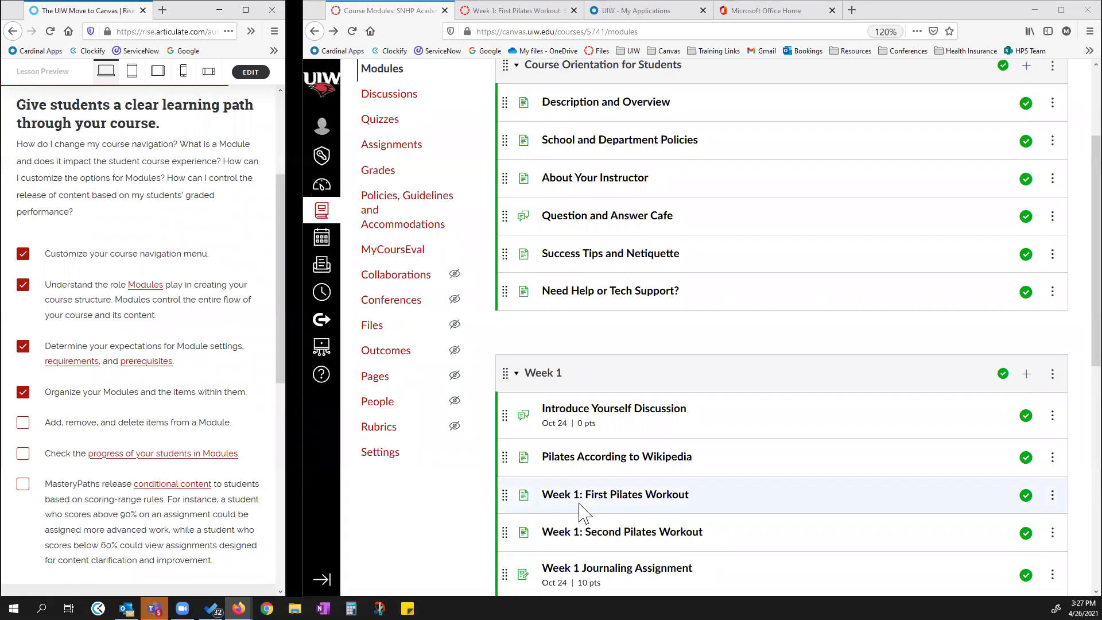
key("ctrl+plus")
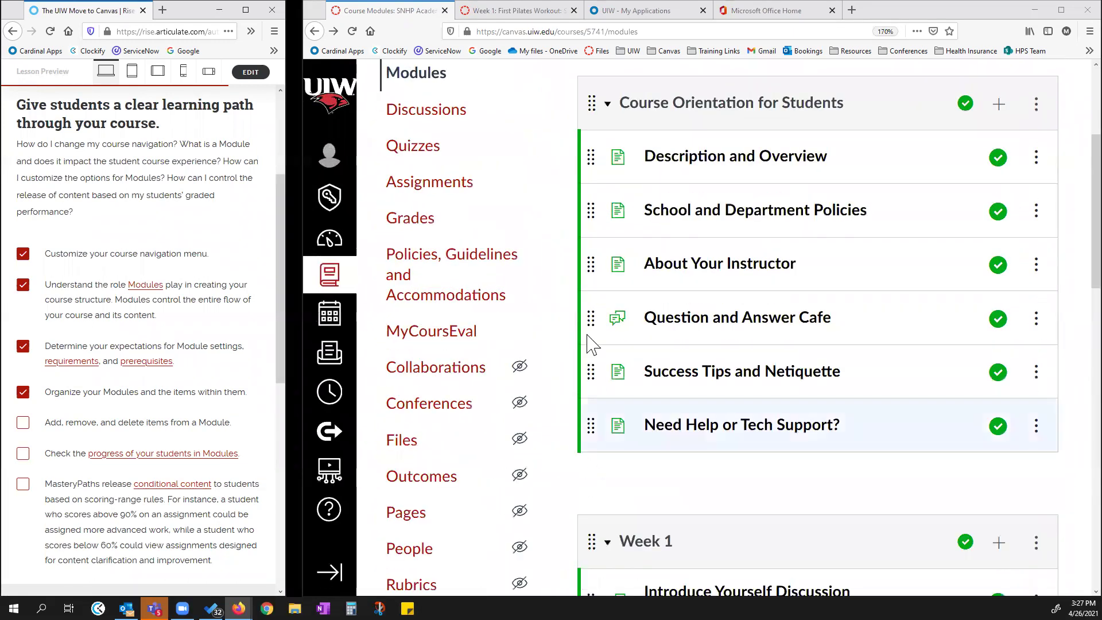
scroll(637, 333, "up", 2)
scroll(640, 287, "down", 2)
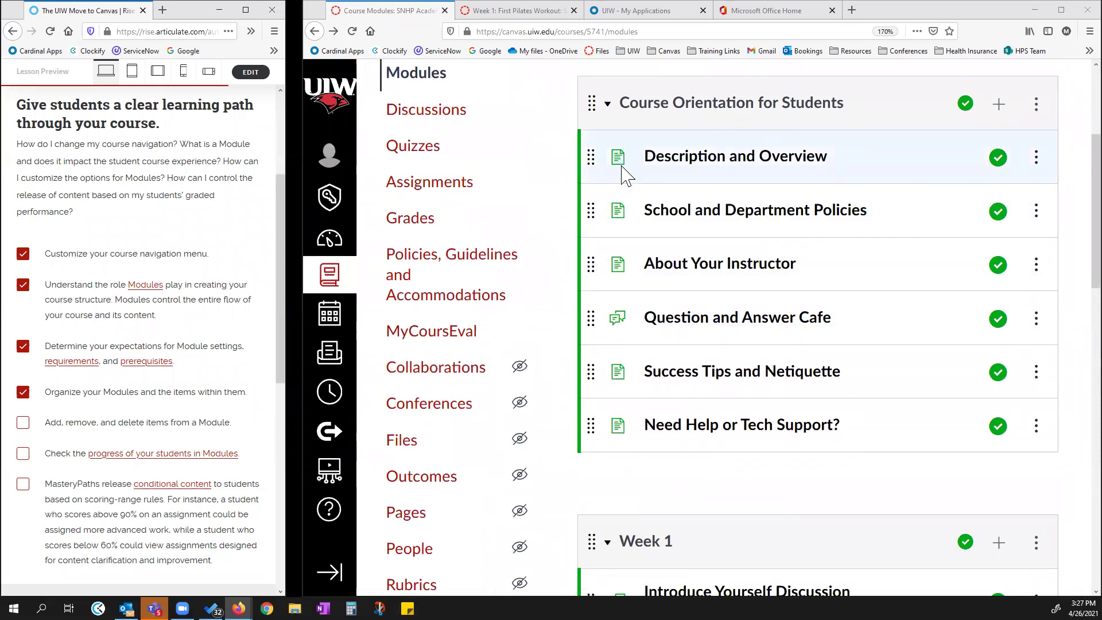
scroll(620, 319, "down", 3)
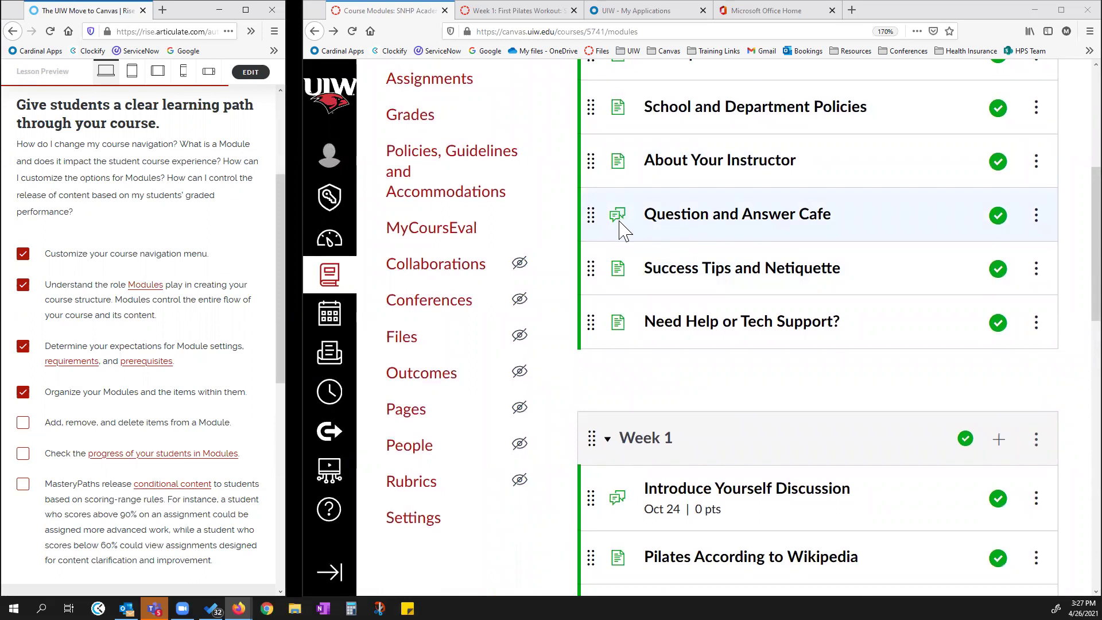
scroll(623, 230, "down", 9)
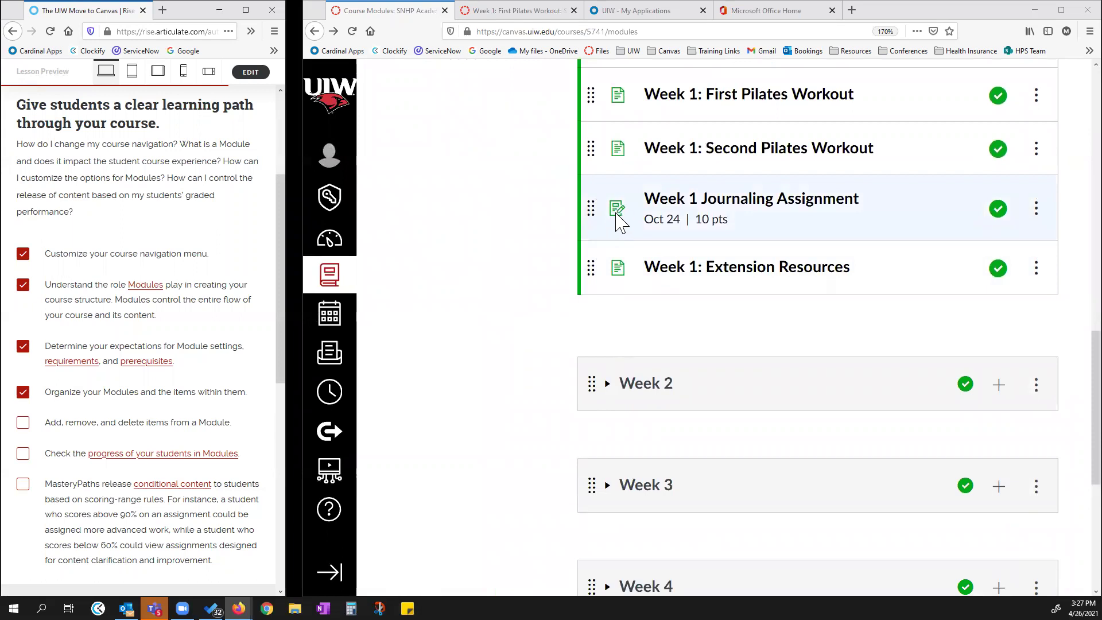
- Expand the Week 2 module and examine the item type icons of its content, including the Pilates Quiz 1 item
left_click(607, 384)
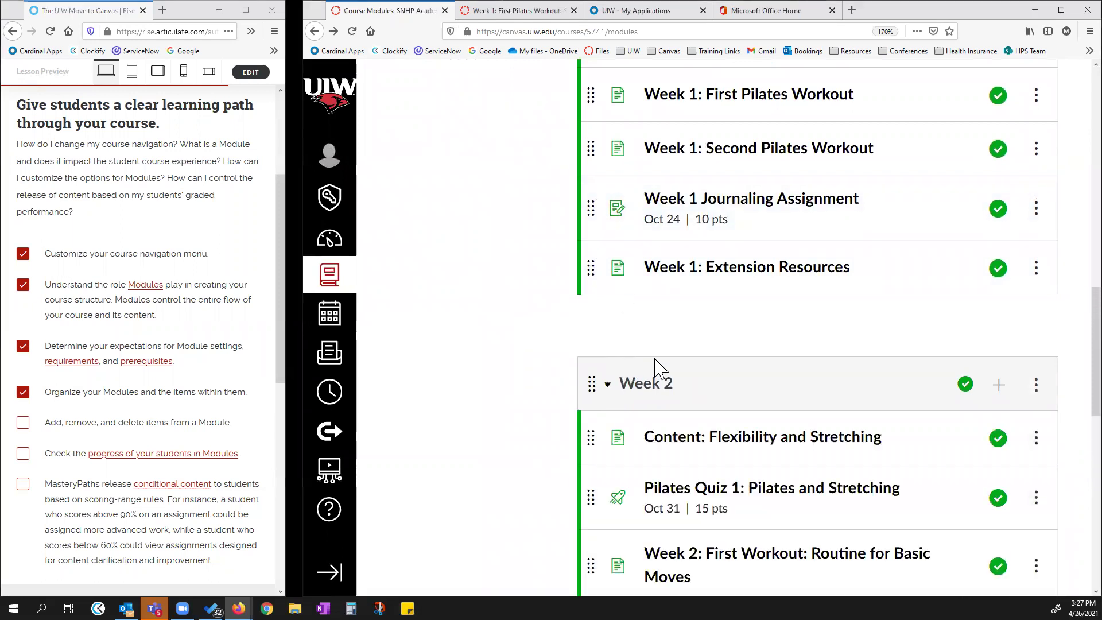
scroll(657, 367, "down", 5)
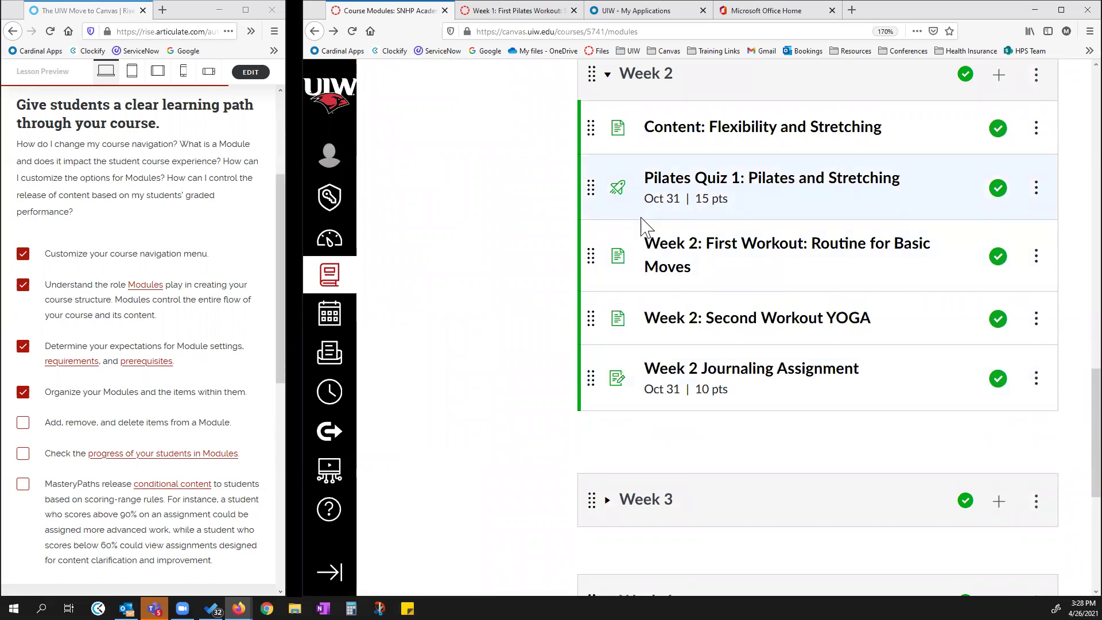
scroll(647, 269, "up", 5)
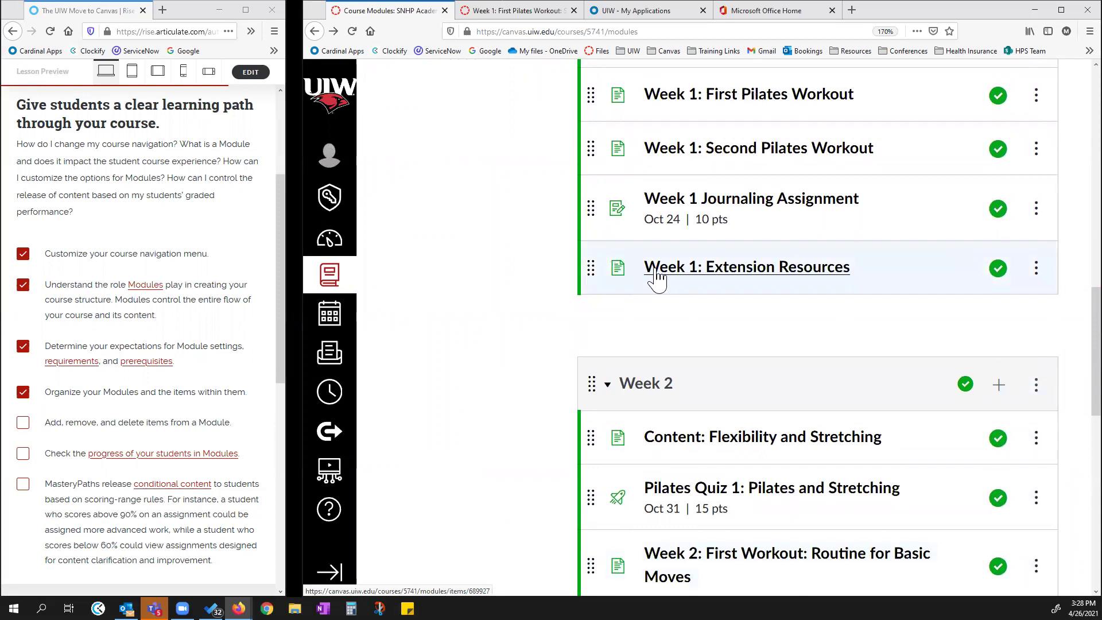
- Examine the available options for the Introduce Yourself Discussion item in Week 1 and the course navigation links, and dismiss the options
scroll(656, 279, "up", 5)
scroll(663, 292, "down", 2)
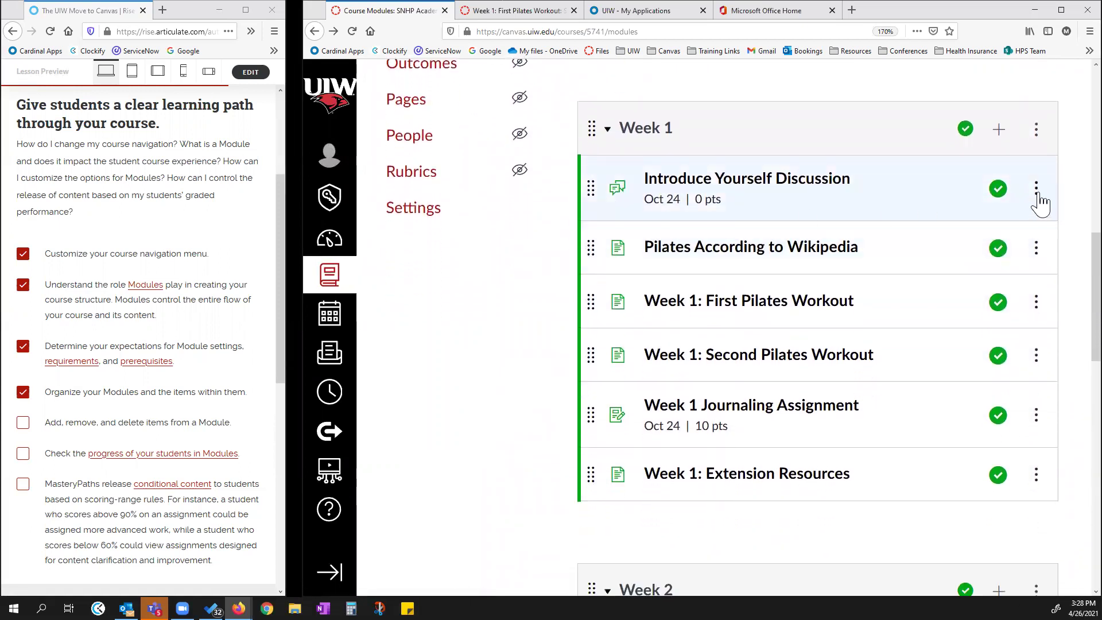
left_click(1035, 187)
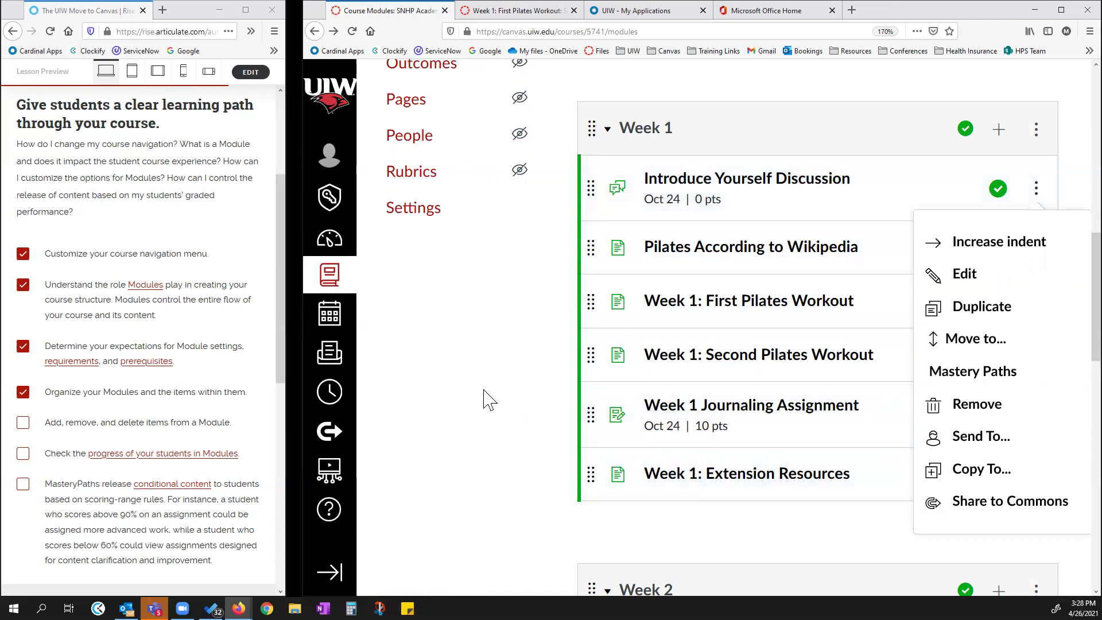
scroll(489, 400, "up", 10)
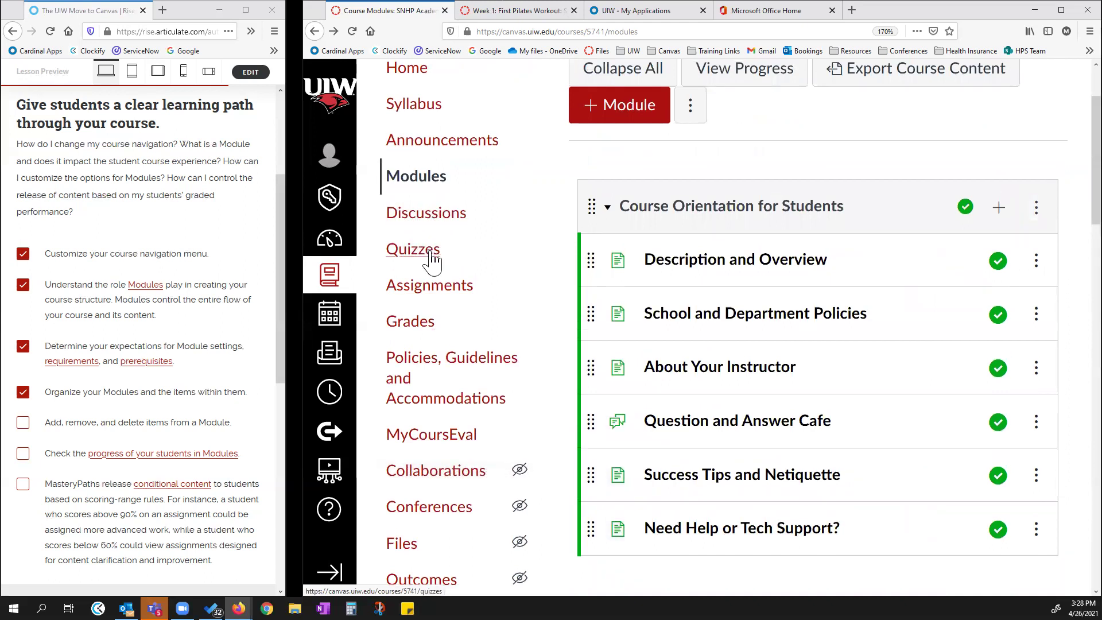
scroll(453, 442, "down", 3)
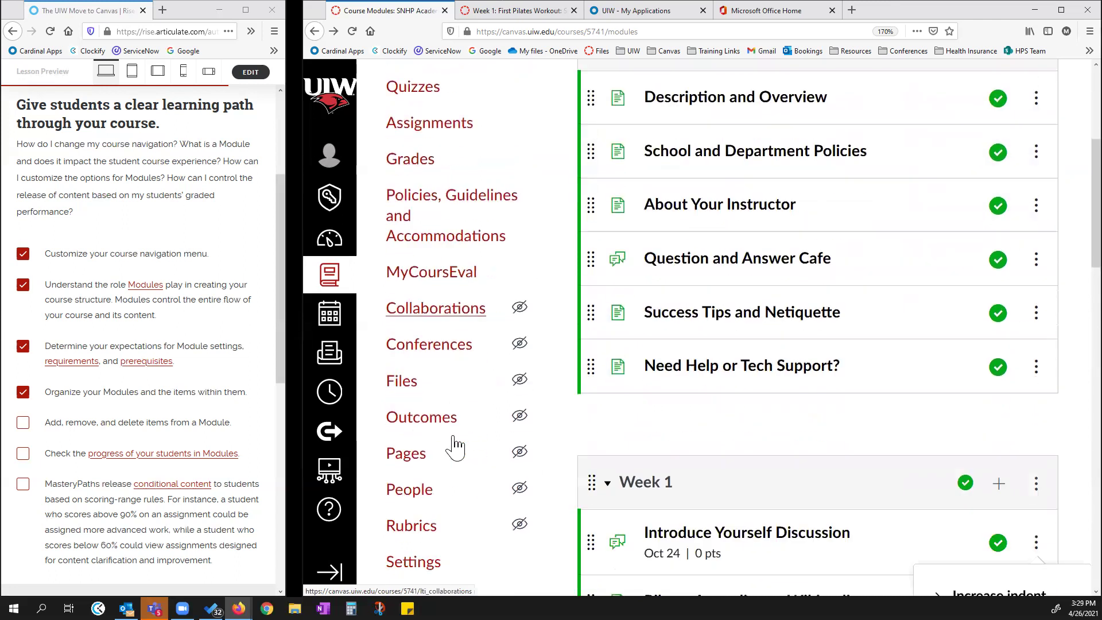
scroll(455, 447, "down", 3)
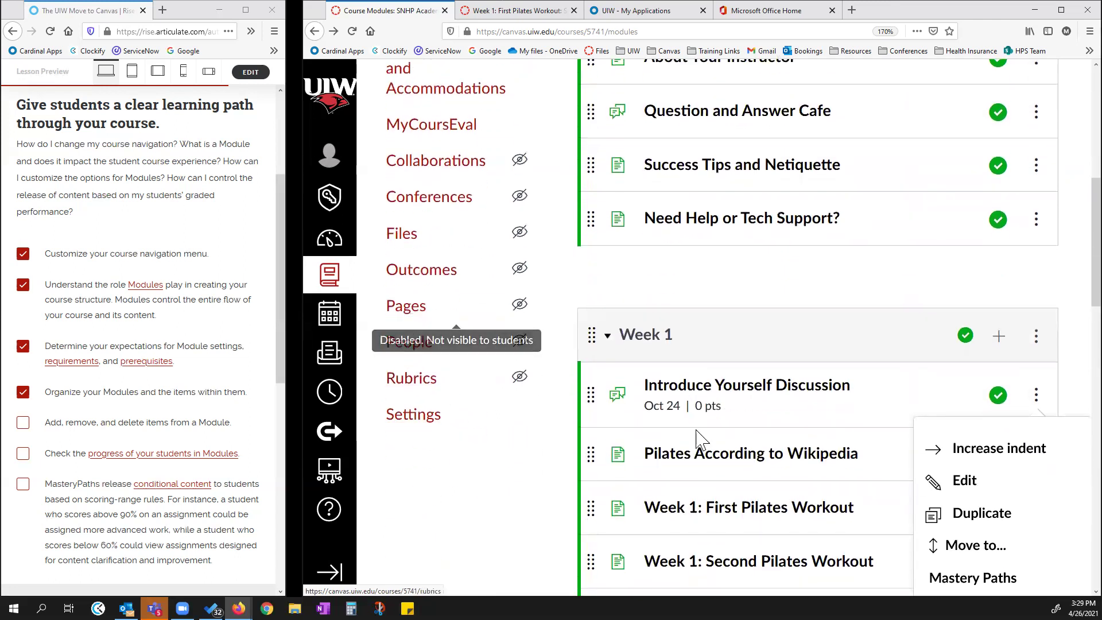
left_click(1065, 282)
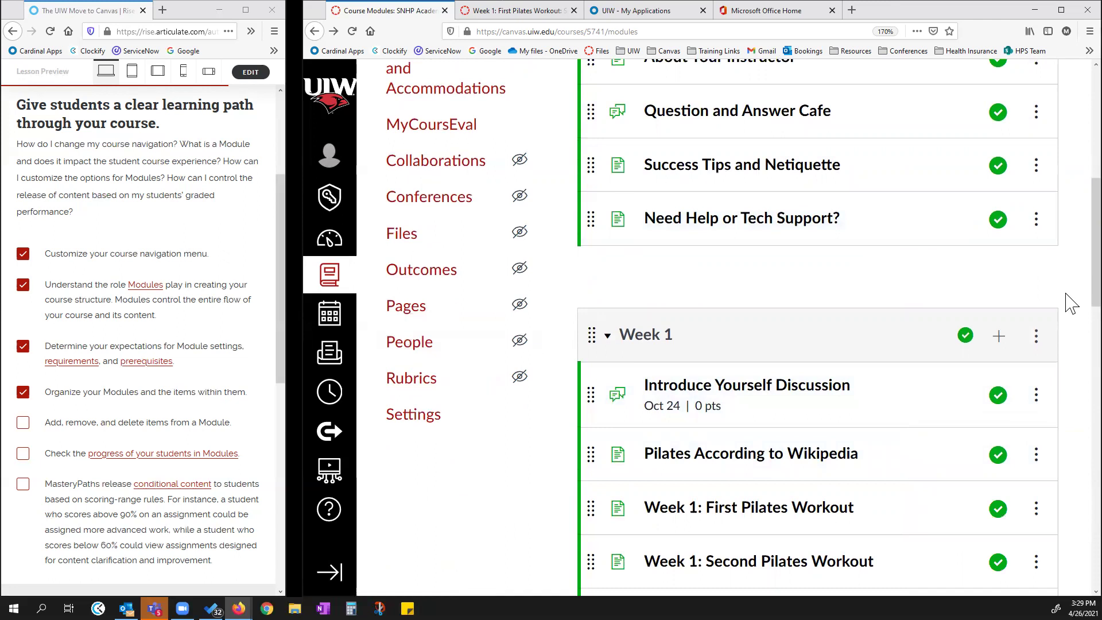
- Reduce the Modules page zoom to 150% and mark "Add, remove, and delete items from a Module" as done in the lesson checklist
scroll(1066, 308, "down", 1)
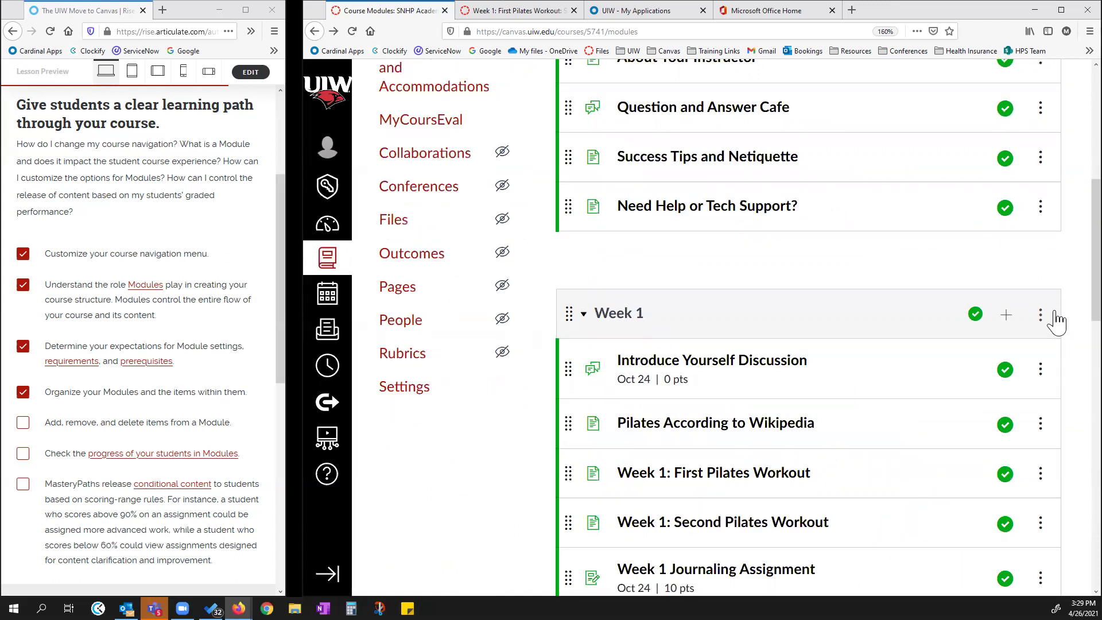
scroll(1067, 325, "down", 1)
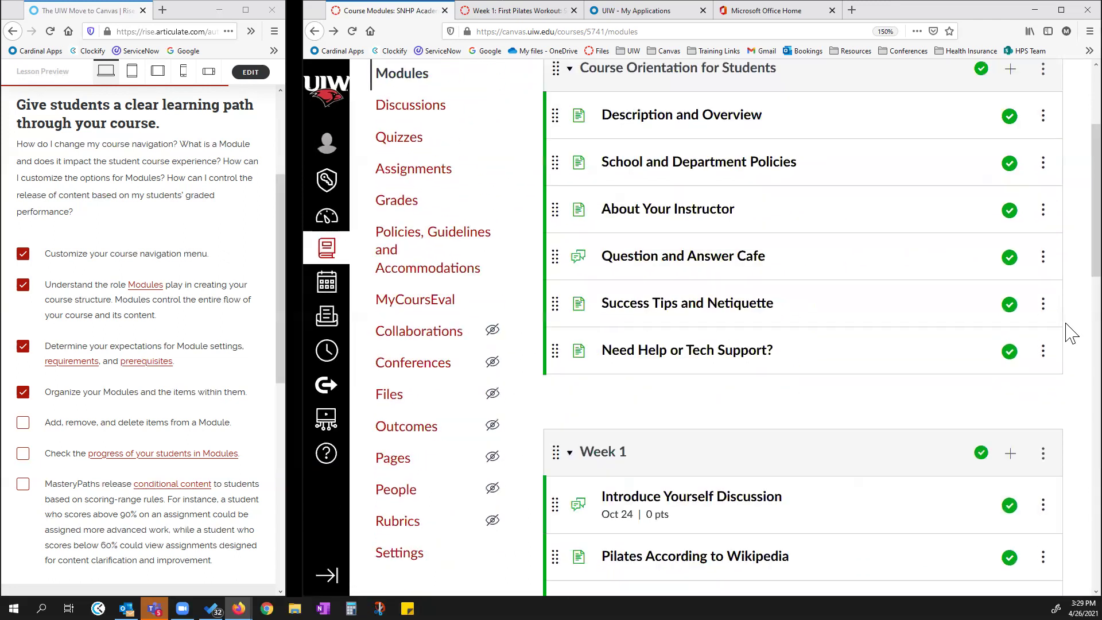
left_click(23, 423)
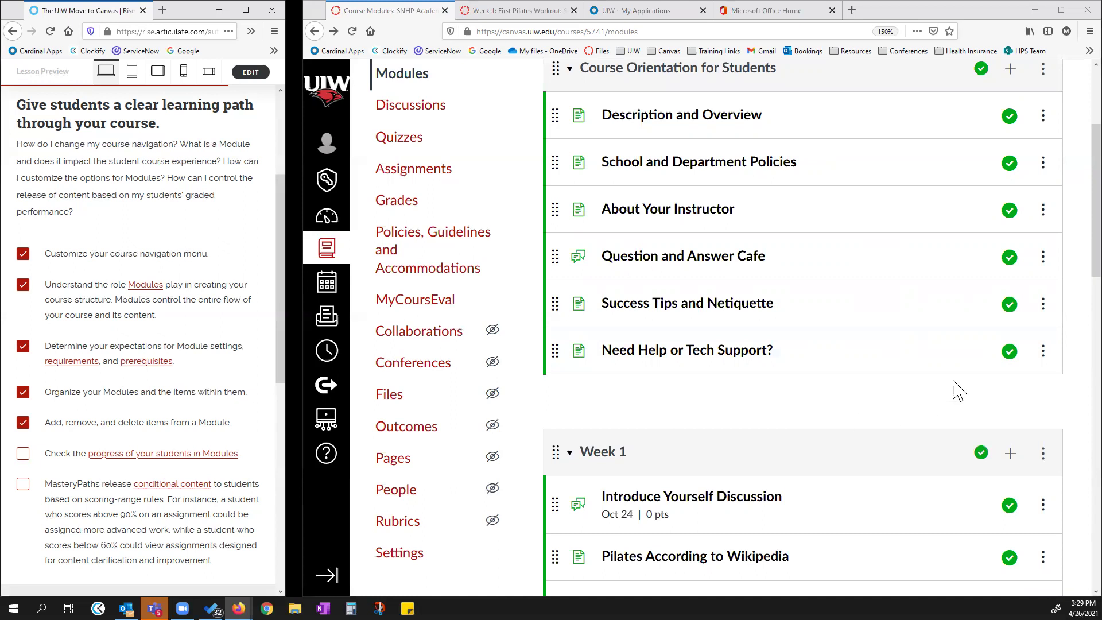
- View the student progress page for the course modules and return to the Modules list
scroll(954, 388, "up", 4)
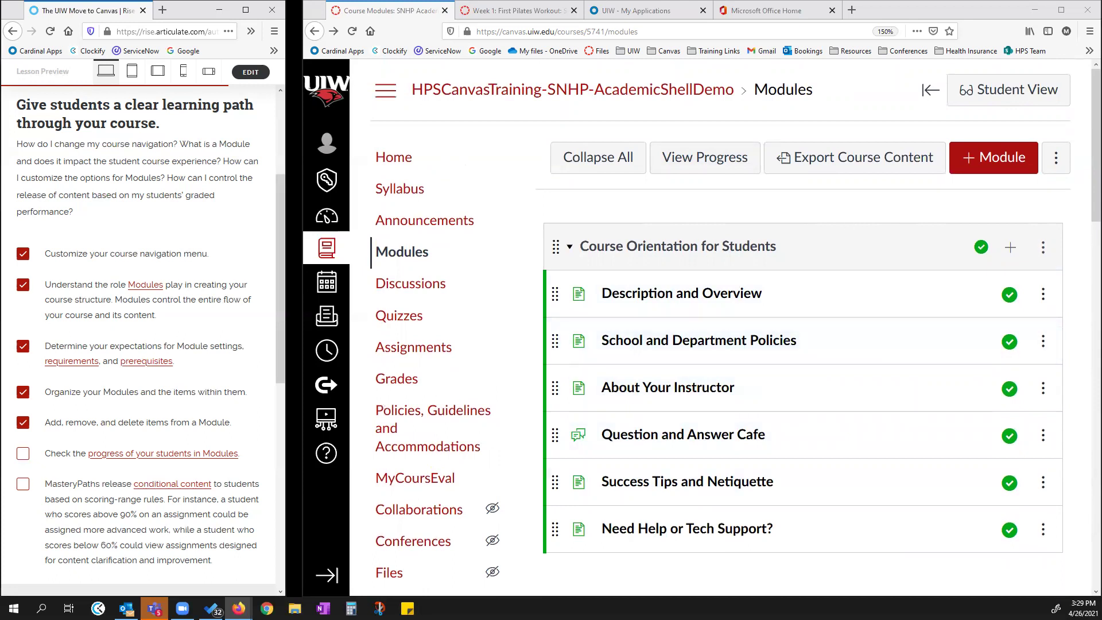
left_click(701, 167)
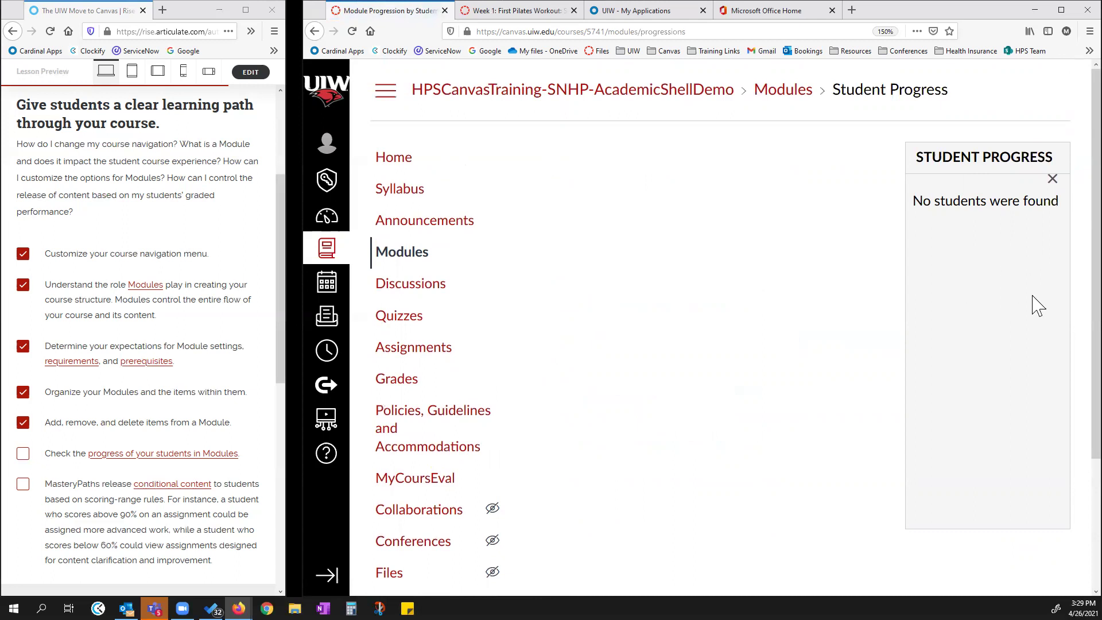
left_click(1053, 184)
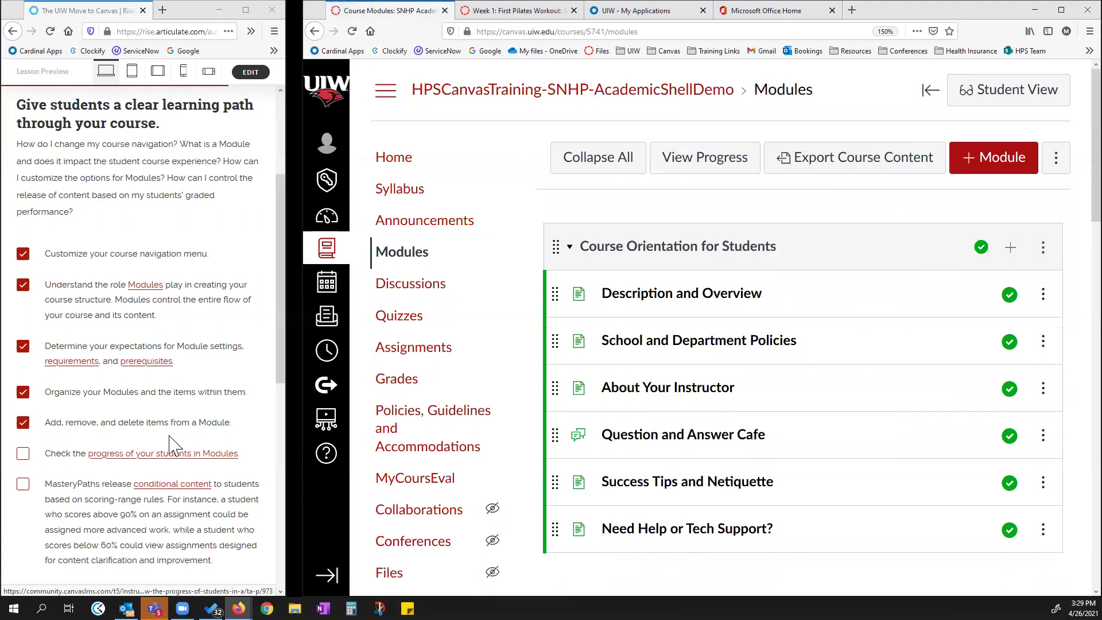
- Open the lesson's linked guide on the progress of students in Modules in a new tab and view it
right_click(164, 455)
left_click(212, 461)
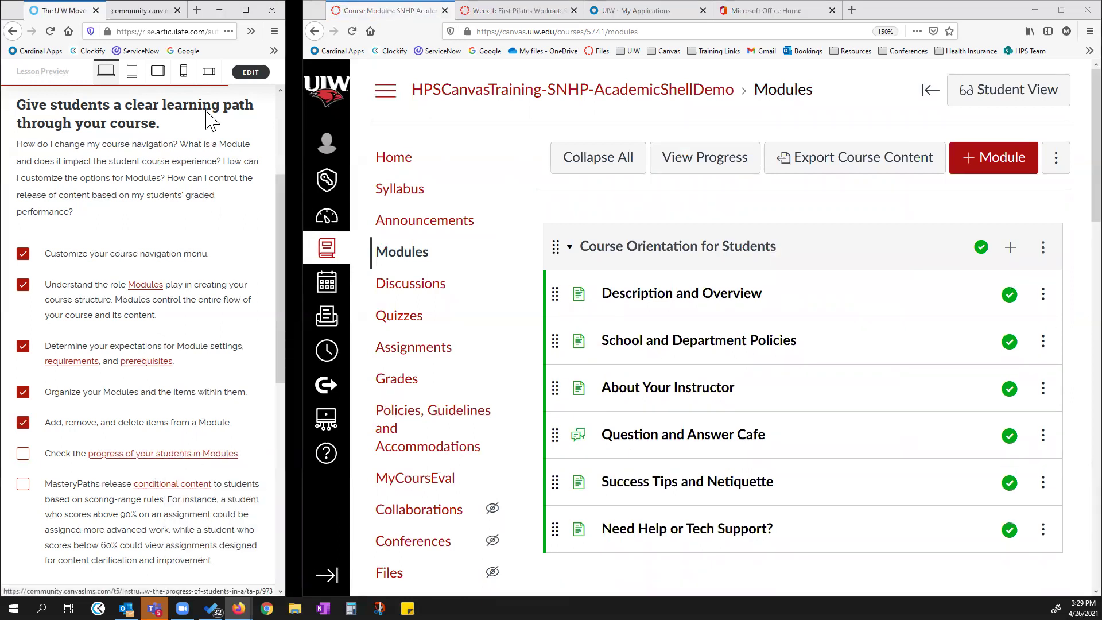
left_click(146, 10)
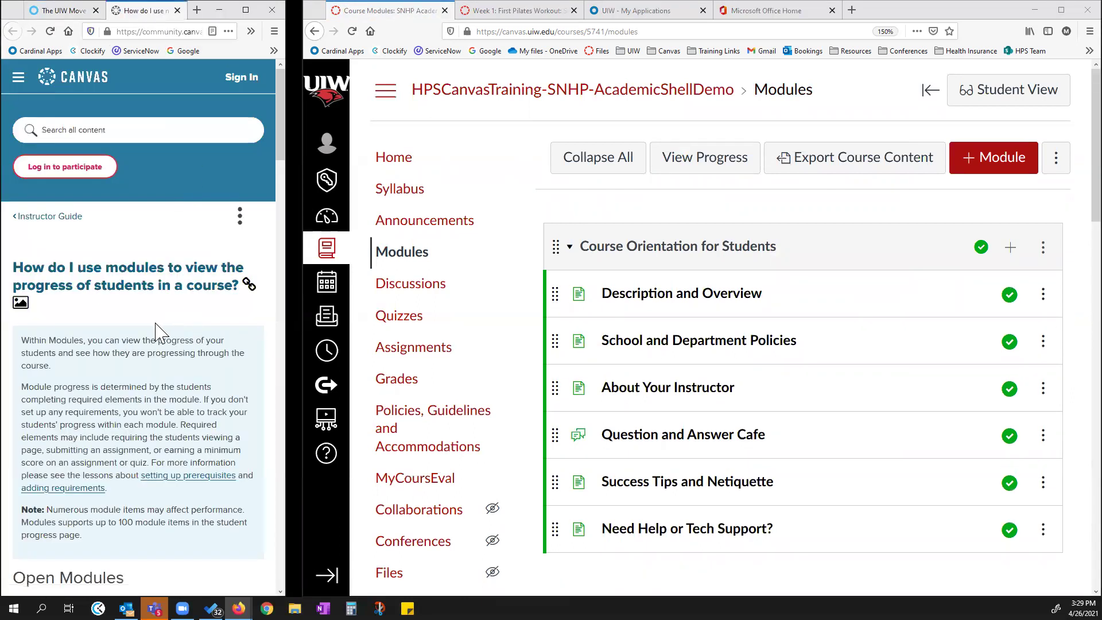
- Read through the guide on viewing student progress and mark "Check the progress of your students in Modules" as done in the lesson checklist
scroll(167, 379, "down", 7)
scroll(165, 378, "down", 10)
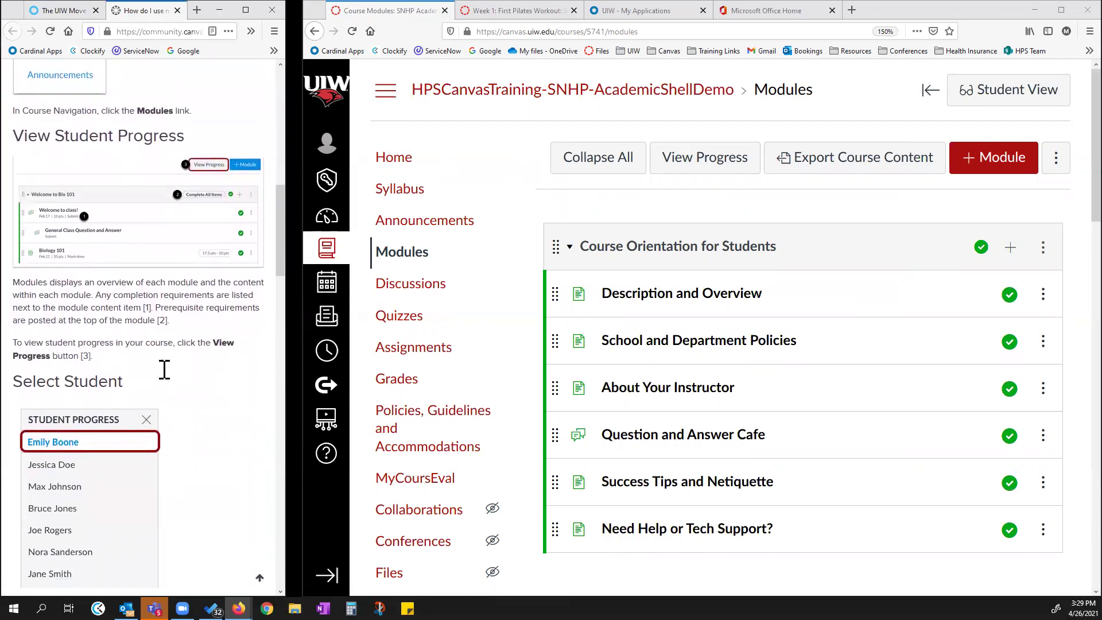
scroll(129, 399, "down", 6)
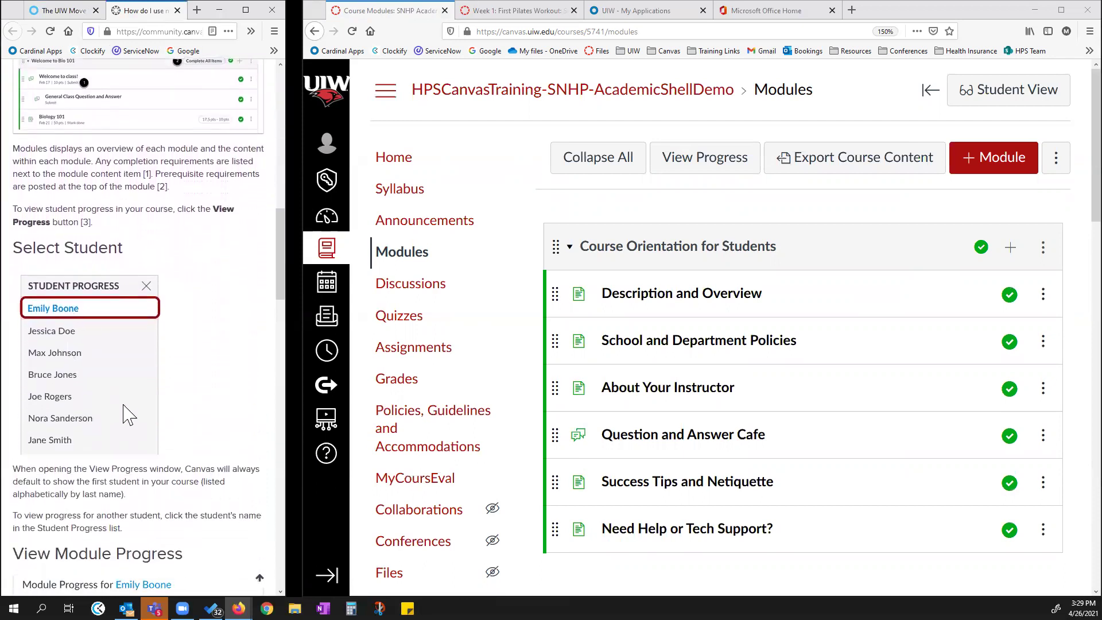
scroll(175, 396, "down", 1)
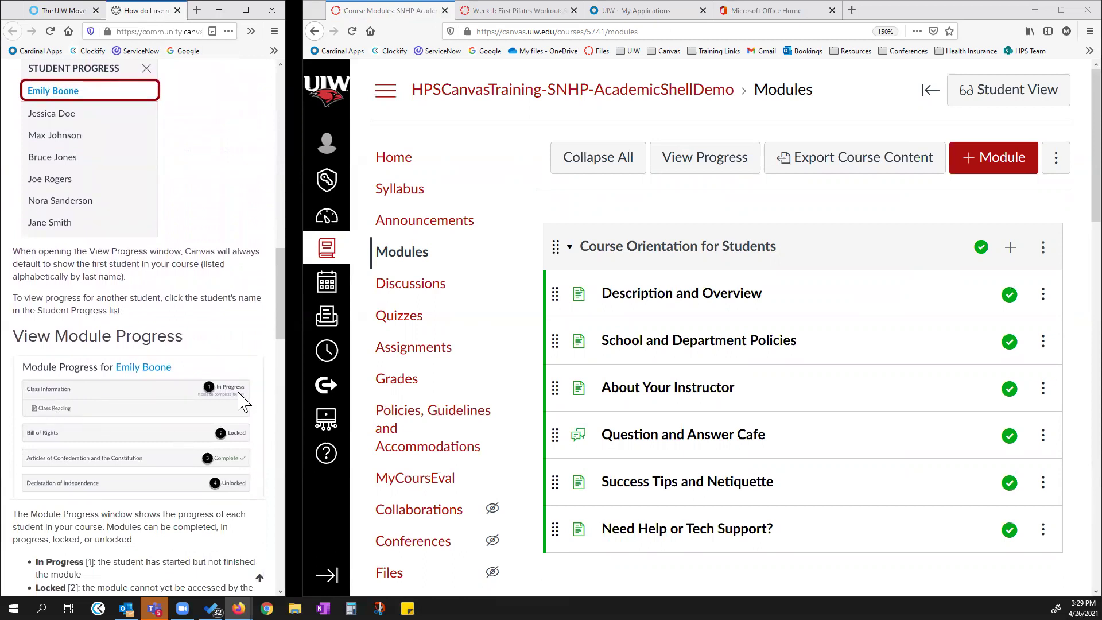
scroll(235, 379, "down", 3)
scroll(232, 394, "down", 4)
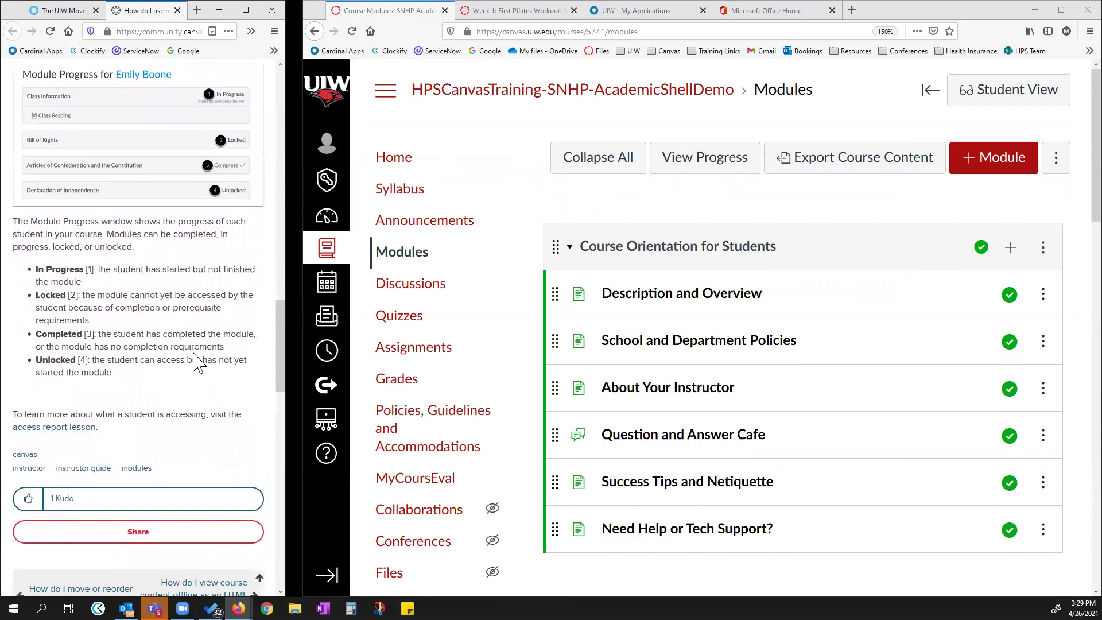
scroll(189, 292, "up", 4)
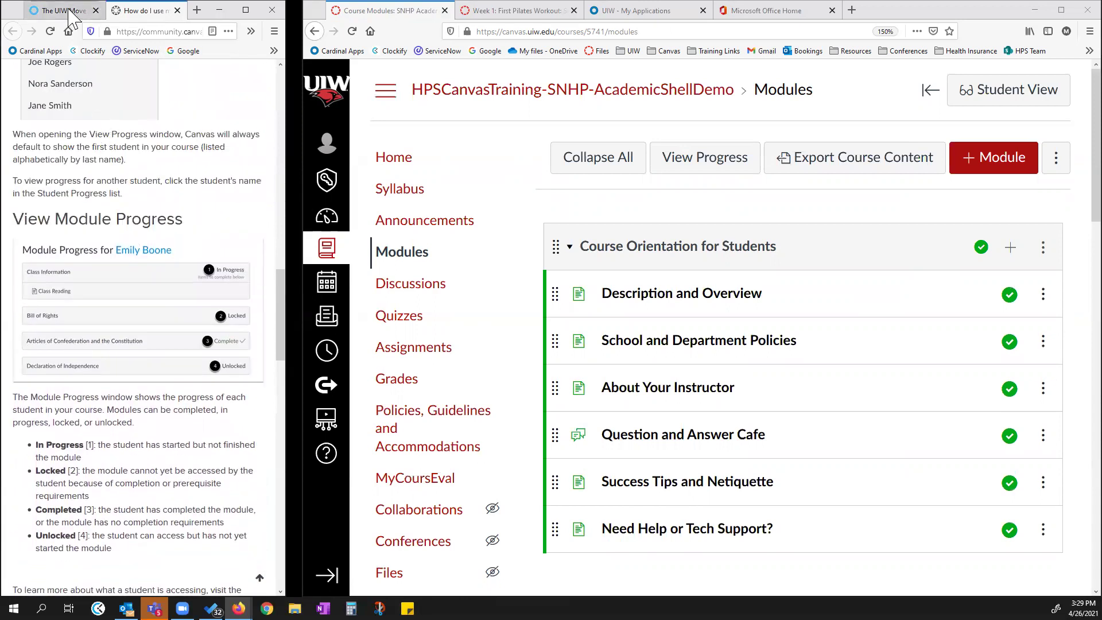
left_click(72, 10)
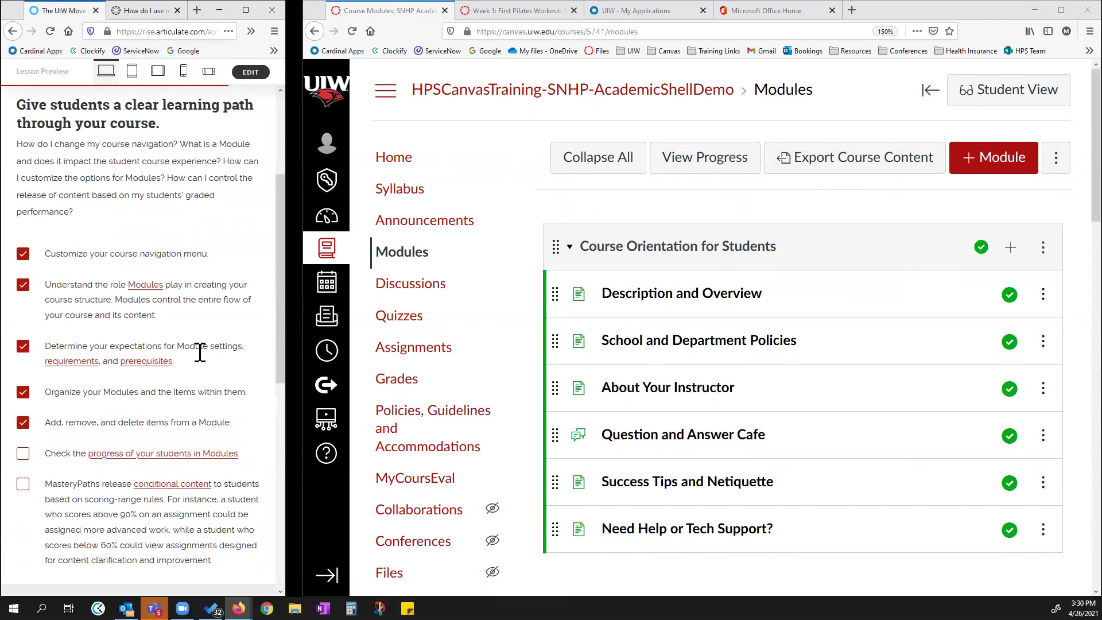
left_click(23, 453)
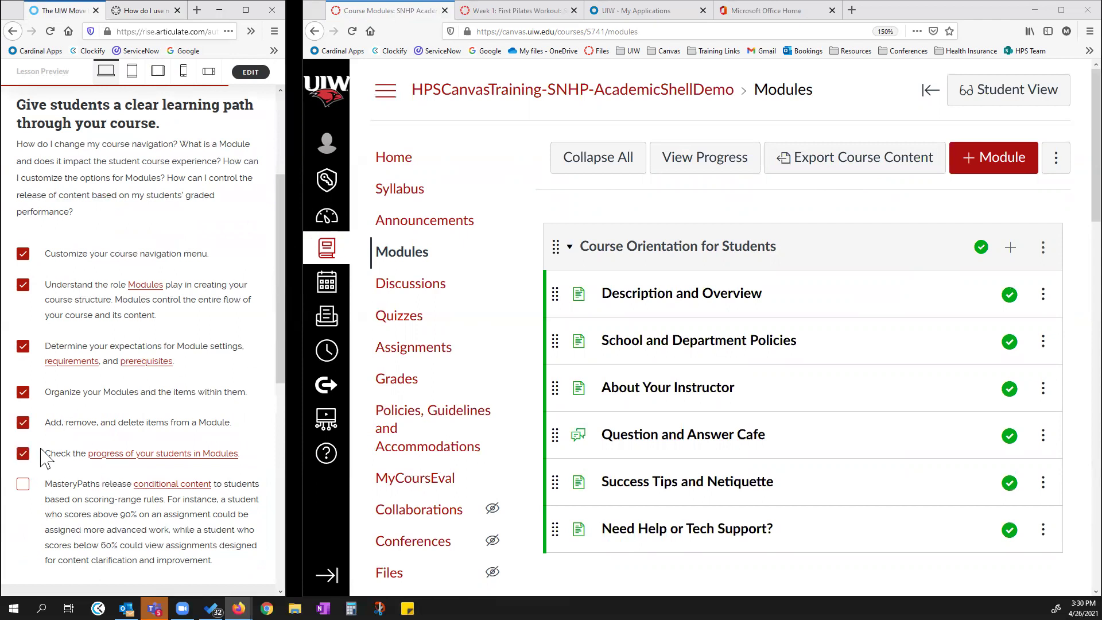
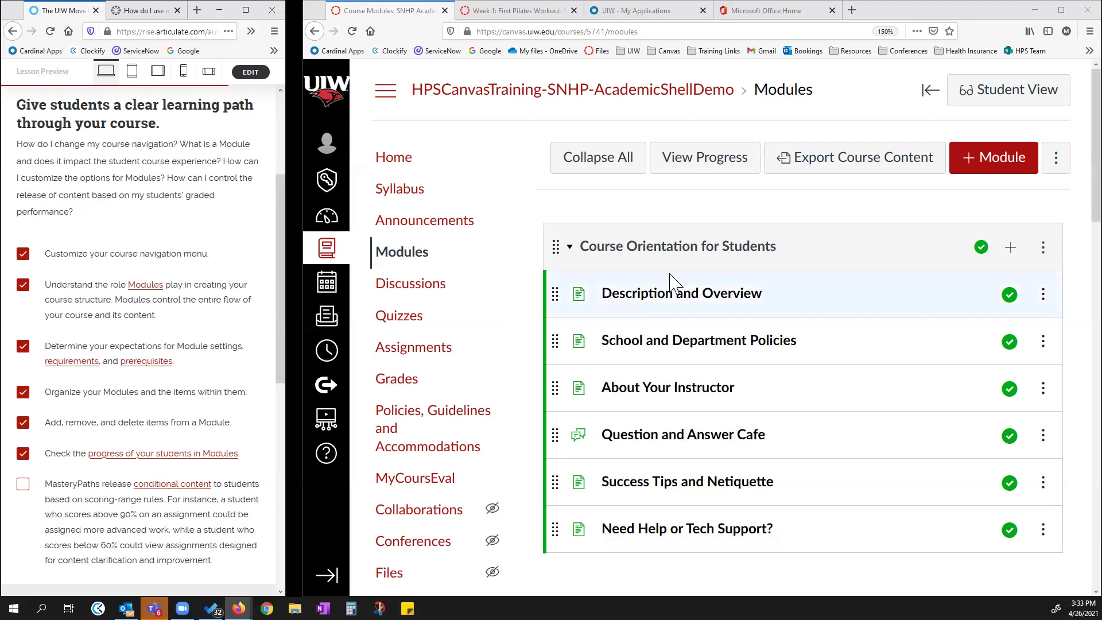
- Open the Mastery Paths settings of the Week 1 Journaling Assignment in the Week 1 module
scroll(782, 339, "down", 7)
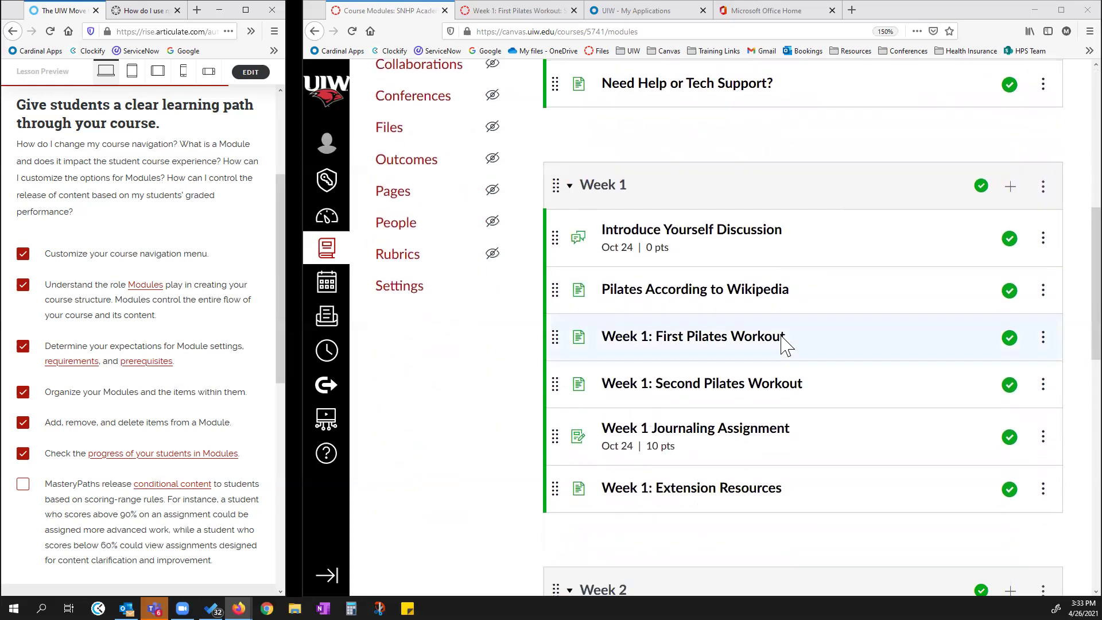
scroll(782, 343, "down", 2)
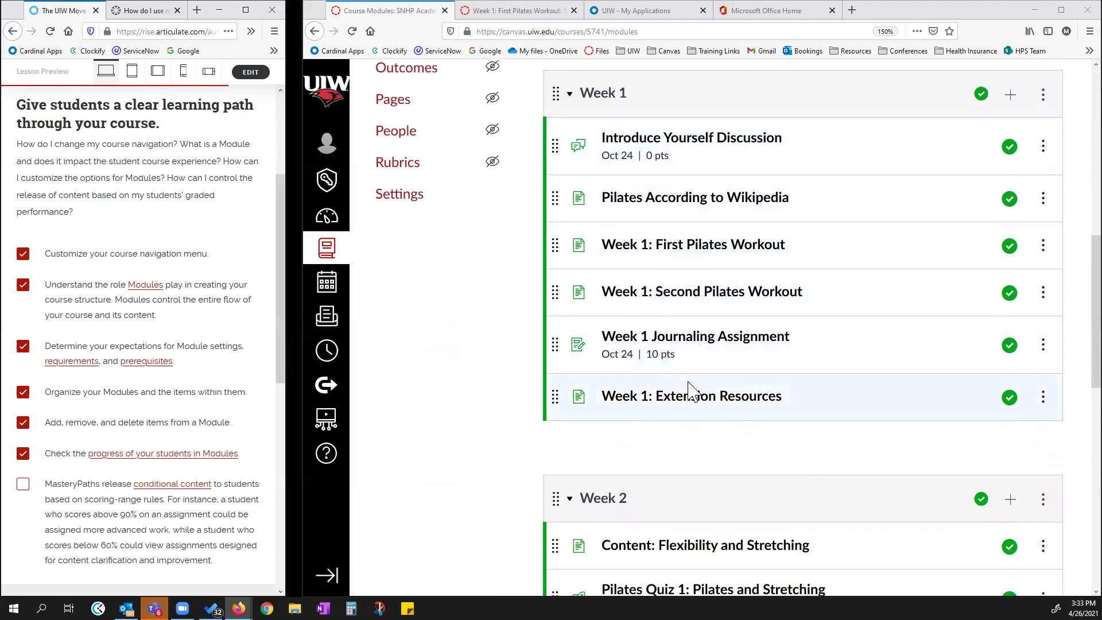
scroll(692, 393, "down", 3)
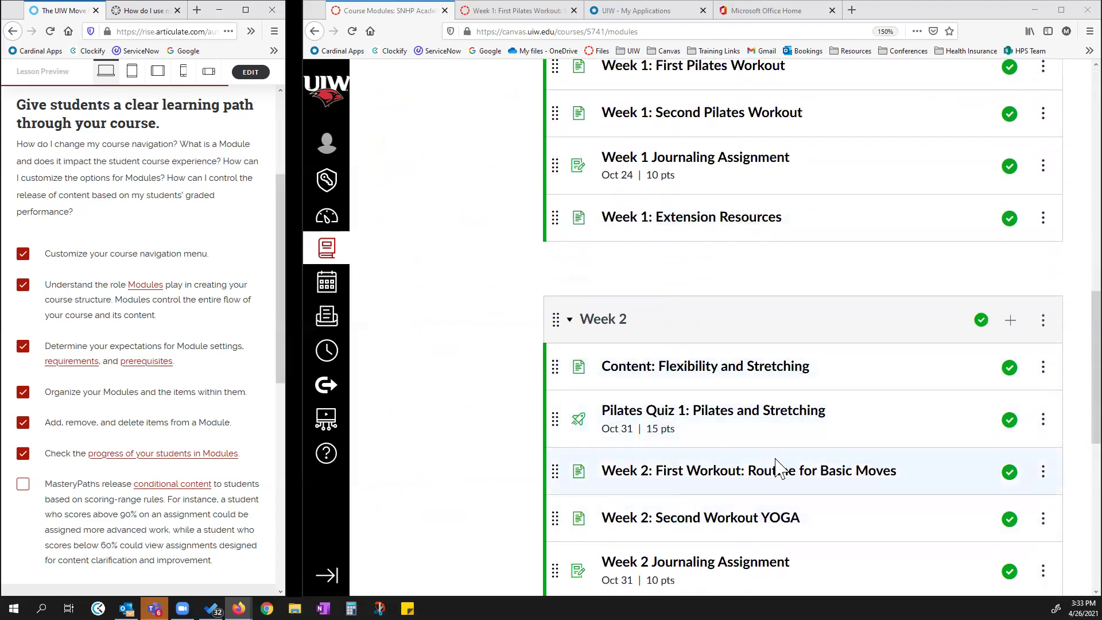
scroll(774, 468, "up", 2)
scroll(831, 453, "down", 2)
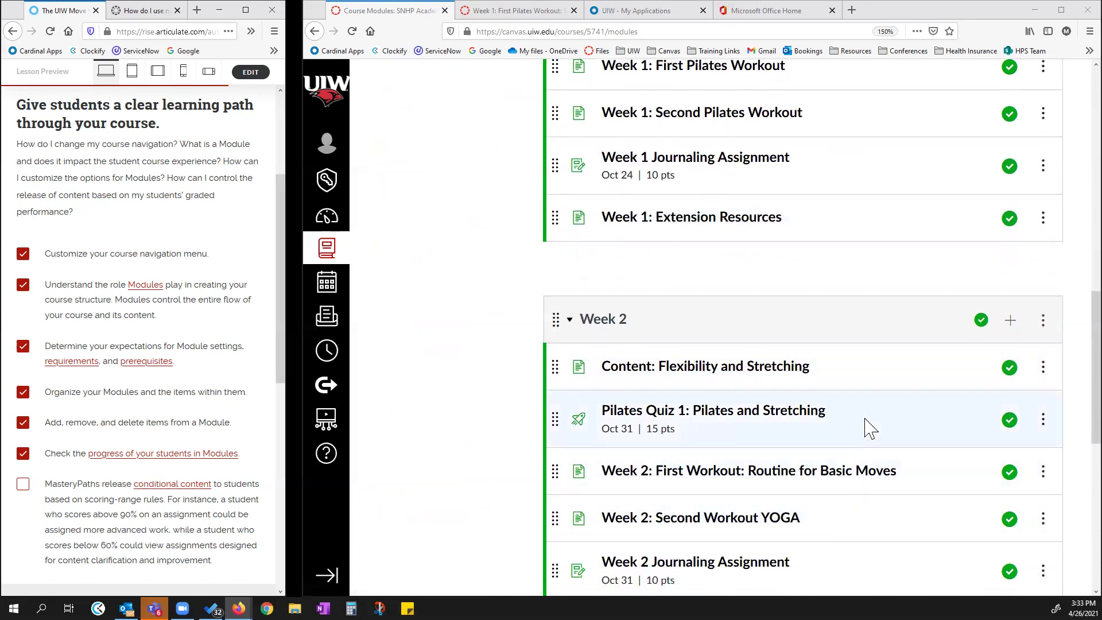
scroll(871, 427, "down", 2)
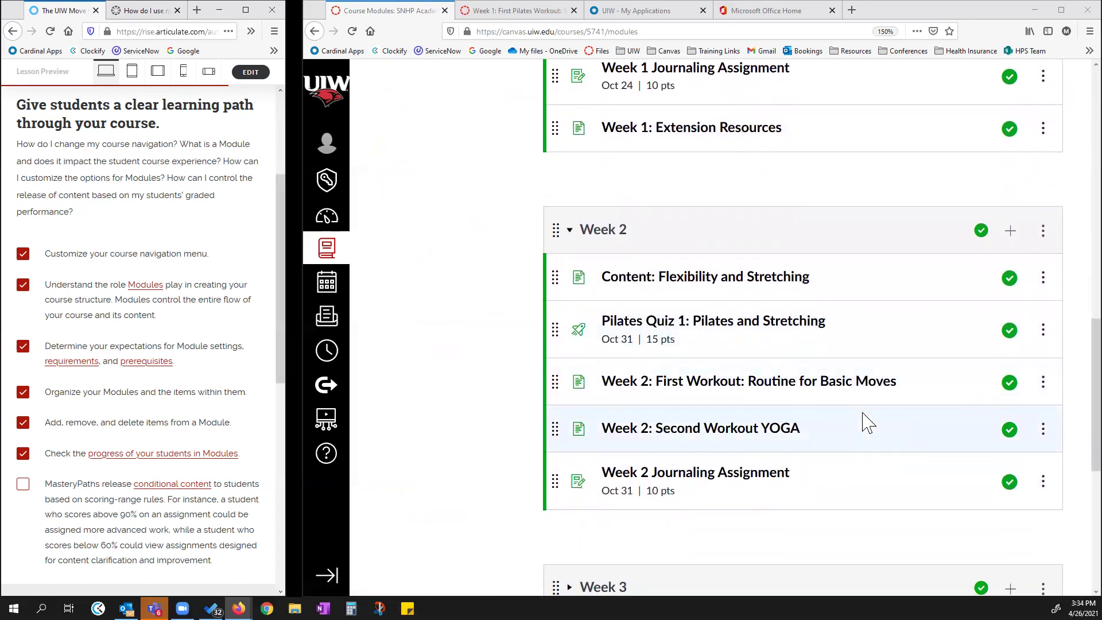
scroll(867, 425, "up", 4)
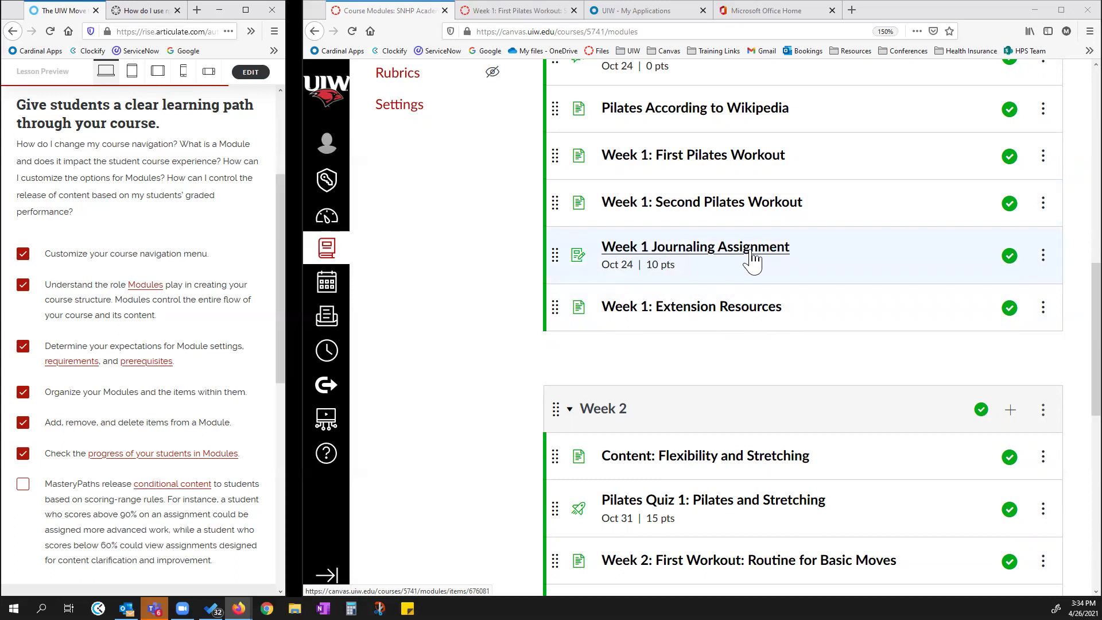
left_click(1043, 260)
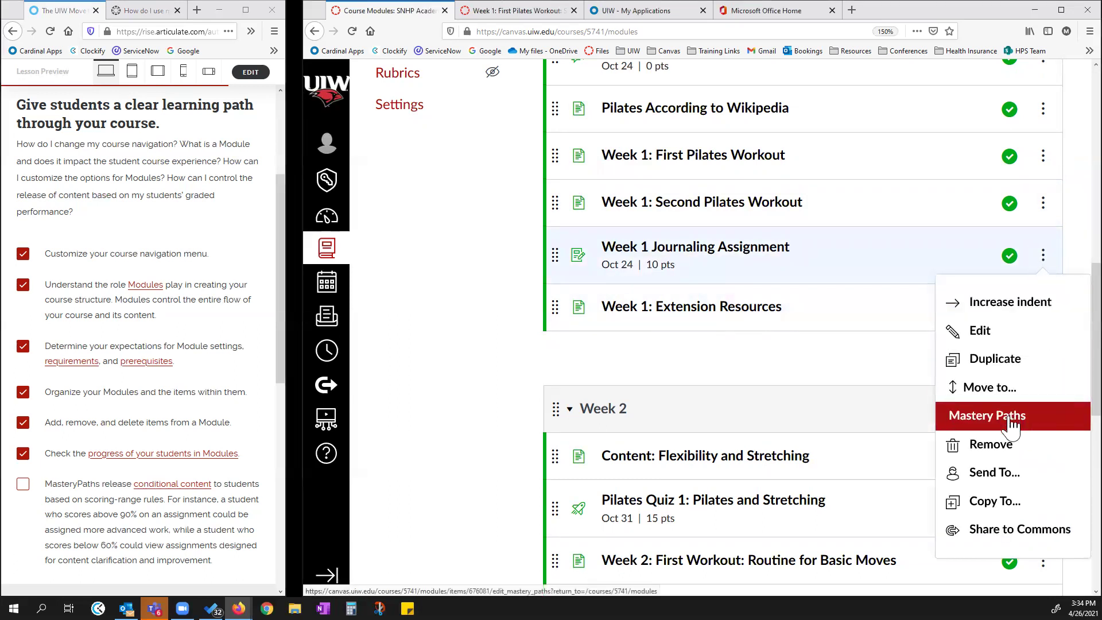
left_click(1030, 417)
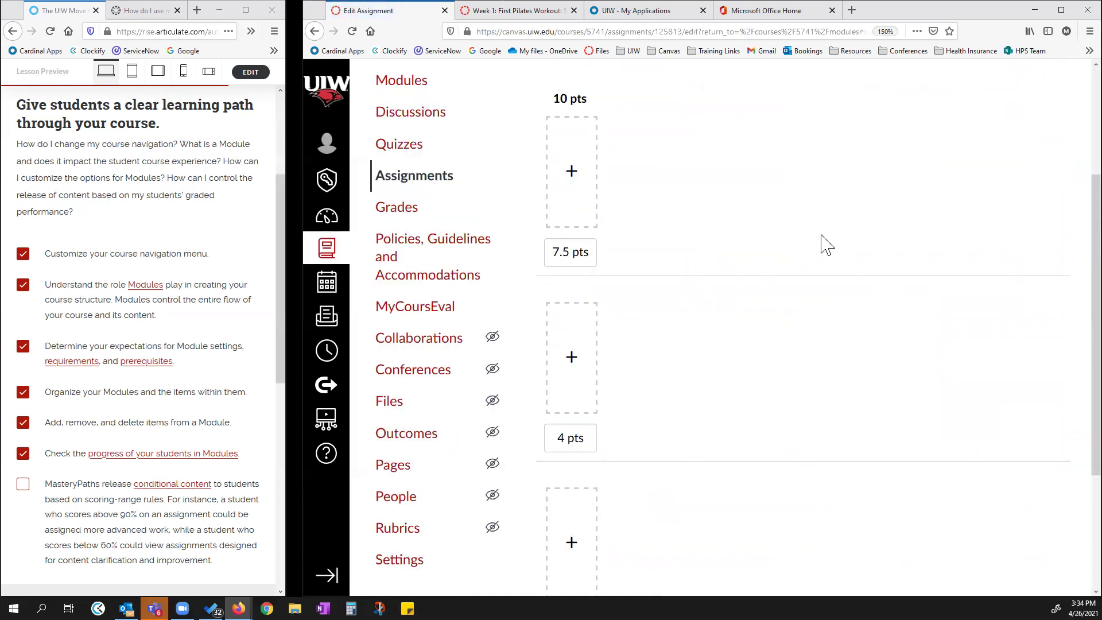
- Set the lower limit of the highest scoring range to 7 pts and restore it to 7.5 pts
scroll(821, 244, "down", 2)
scroll(815, 261, "up", 2)
left_click(568, 252)
key("BackSpace")
key("BackSpace")
left_click(696, 249)
scroll(627, 376, "down", 2)
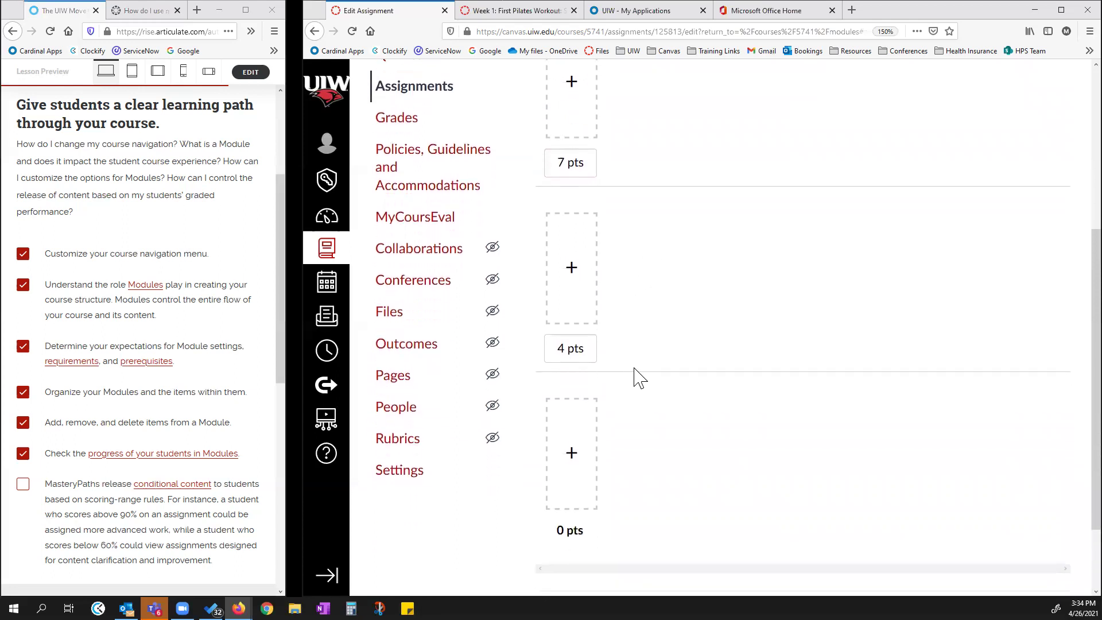
scroll(632, 356, "up", 2)
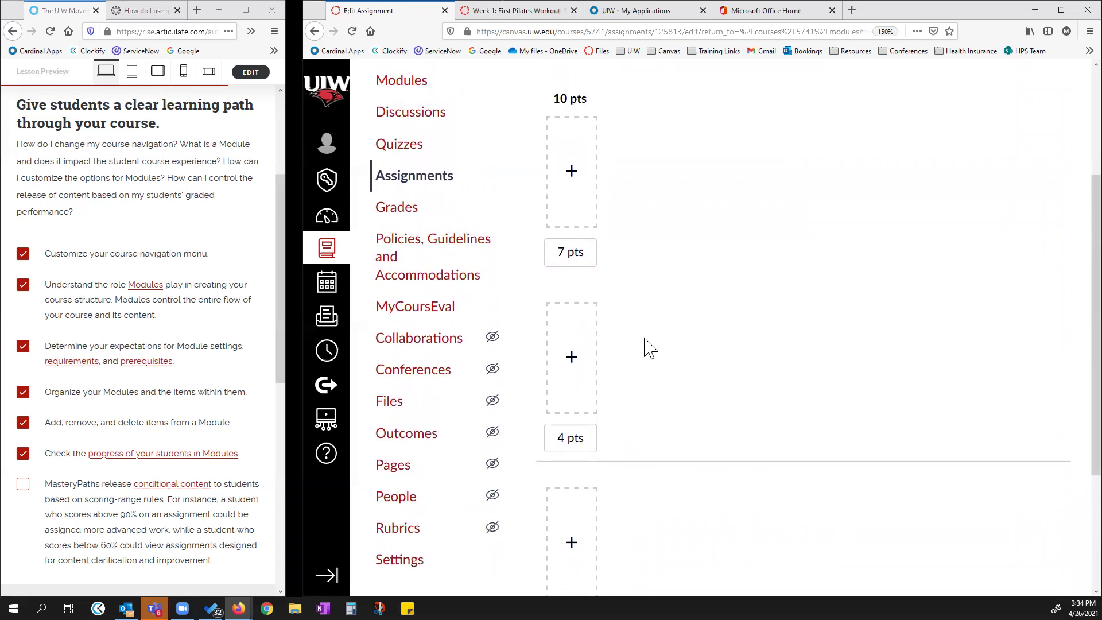
left_click(566, 251)
type(".5")
- Add "Pilates Quiz 1: Pilates and Stretching" to the 10 pts to 7.5 pts scoring range
left_click(571, 172)
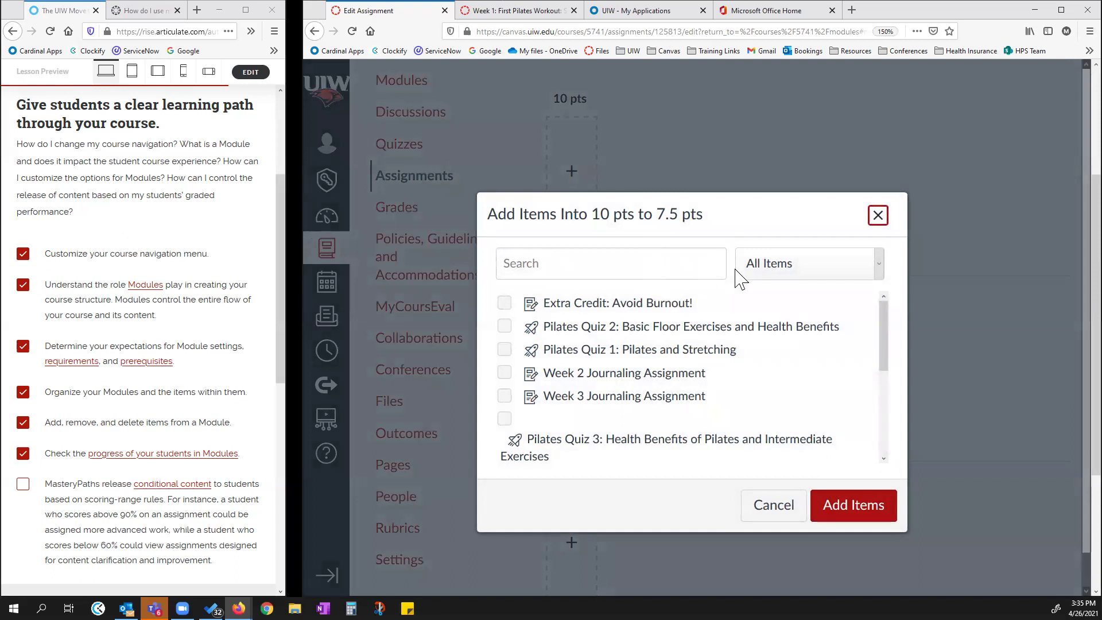
scroll(724, 328, "down", 3)
scroll(724, 328, "down", 3)
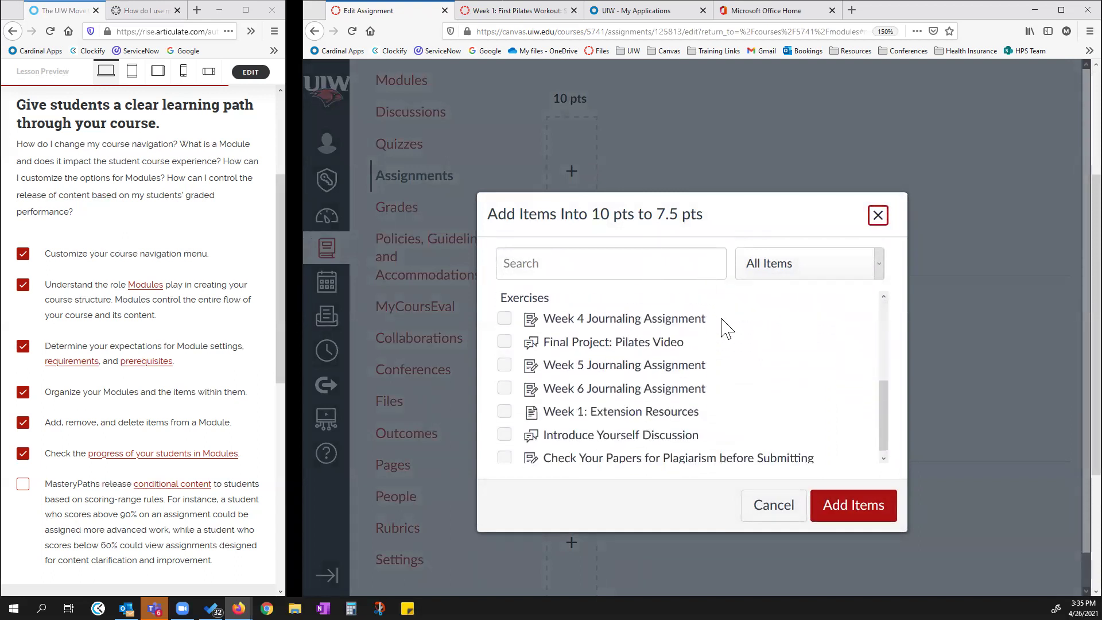
scroll(724, 328, "up", 5)
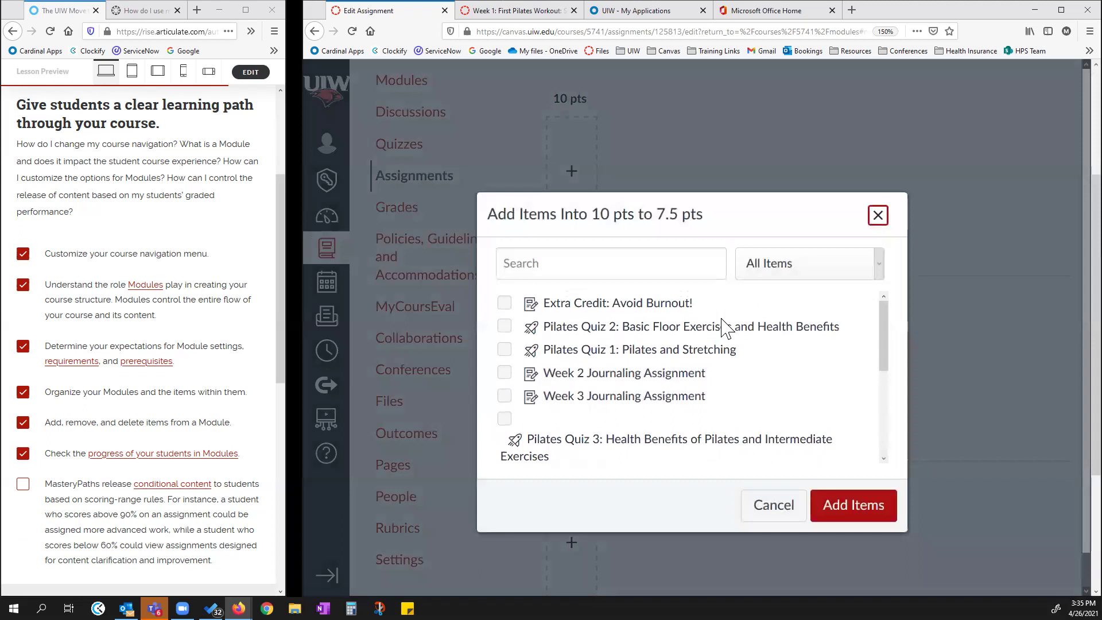
scroll(758, 327, "down", 5)
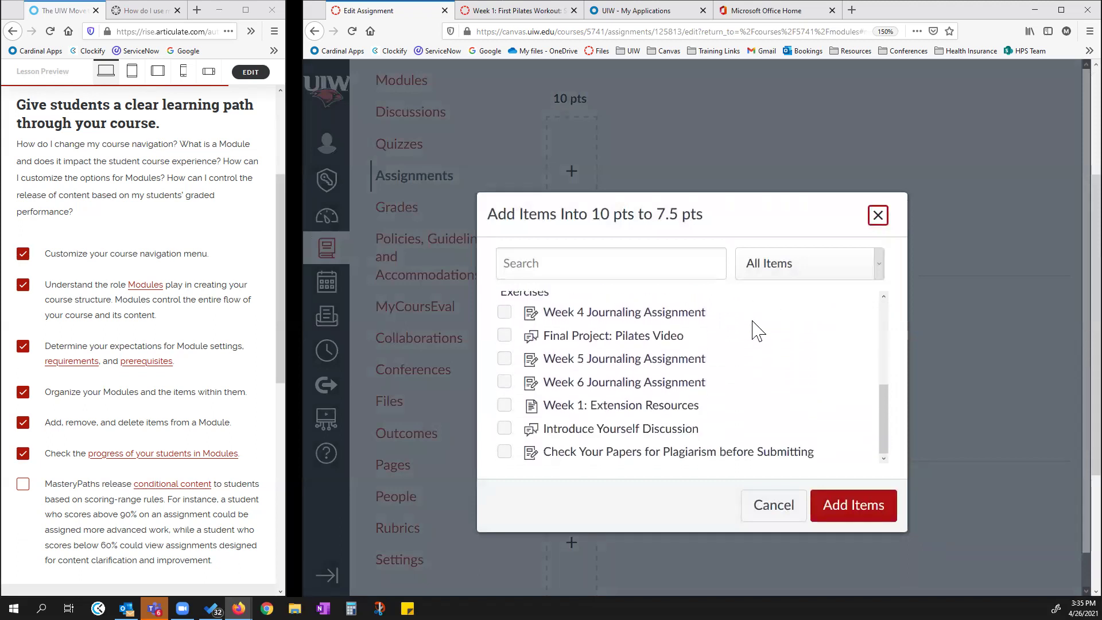
scroll(757, 331, "down", 2)
scroll(762, 336, "up", 4)
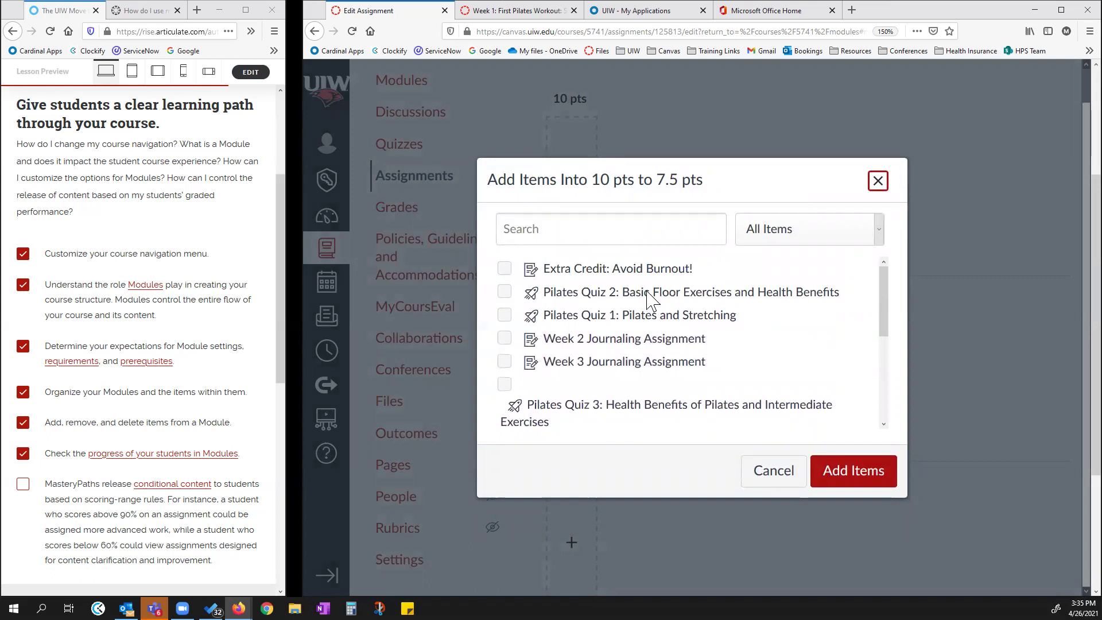
left_click(506, 292)
left_click(504, 293)
left_click(504, 315)
left_click(853, 477)
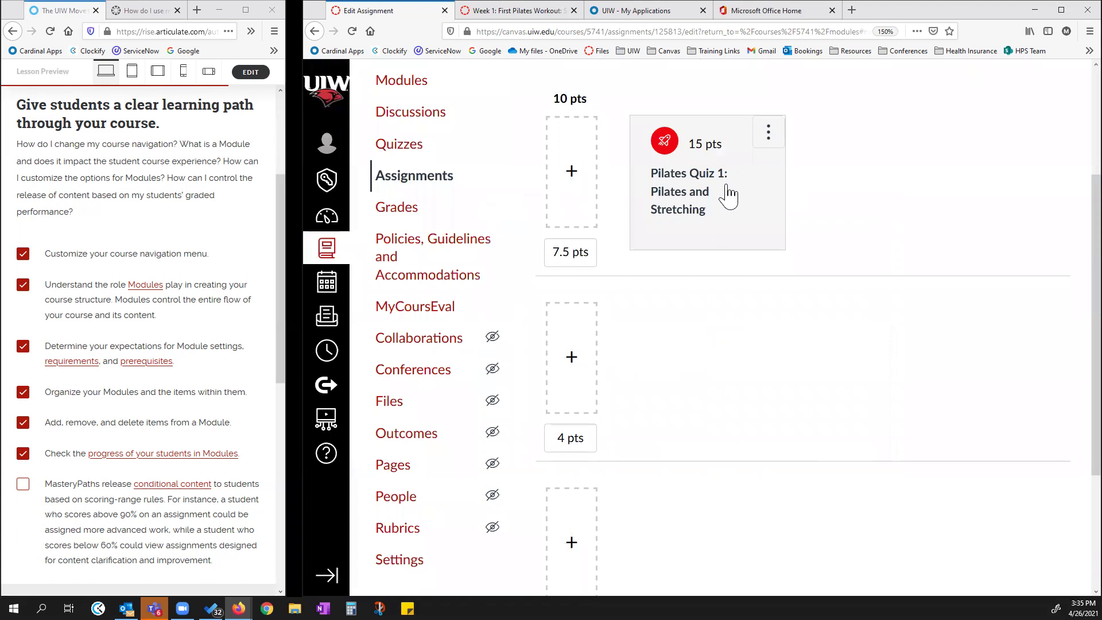
- Add the "Week 1: Extension Resources" page to the 7.5 pts to 4 pts scoring range
left_click(572, 358)
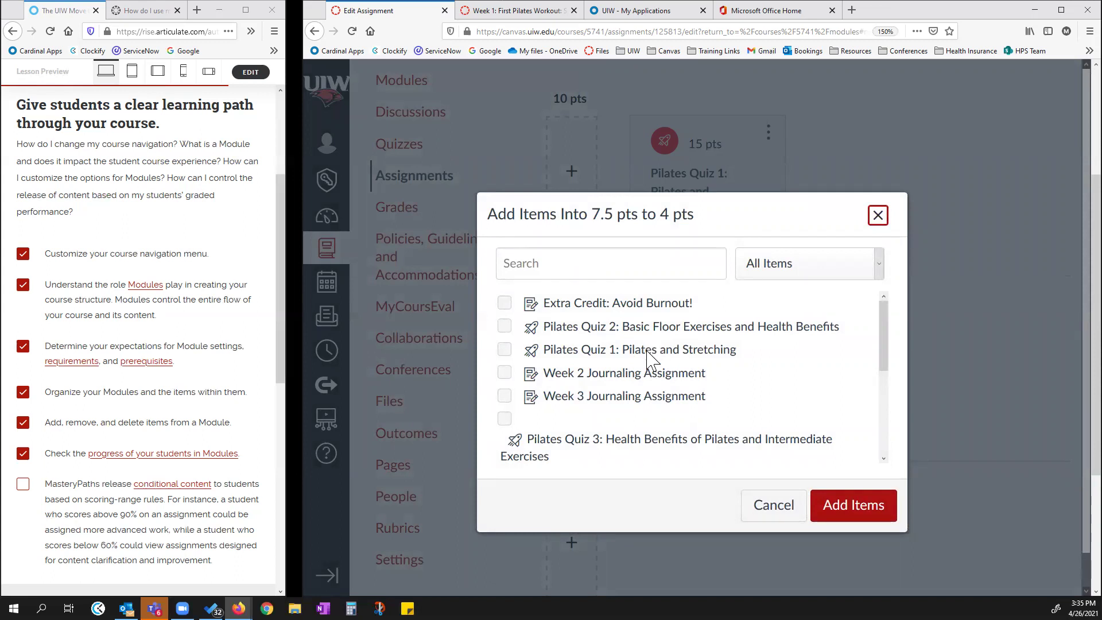
scroll(649, 360, "down", 3)
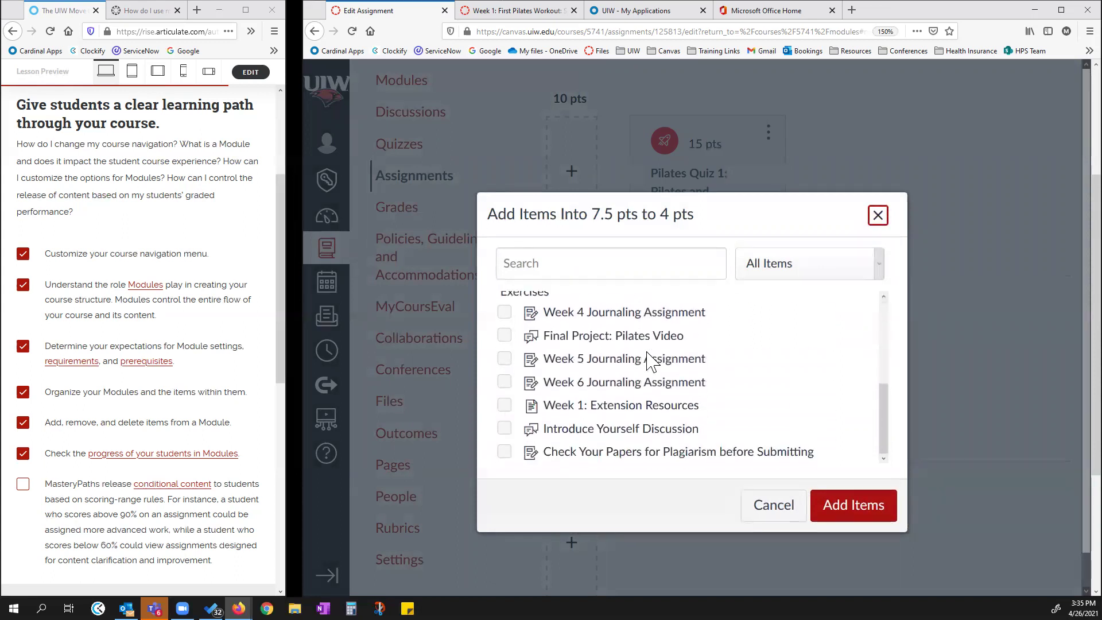
scroll(652, 396, "up", 2)
scroll(654, 394, "down", 3)
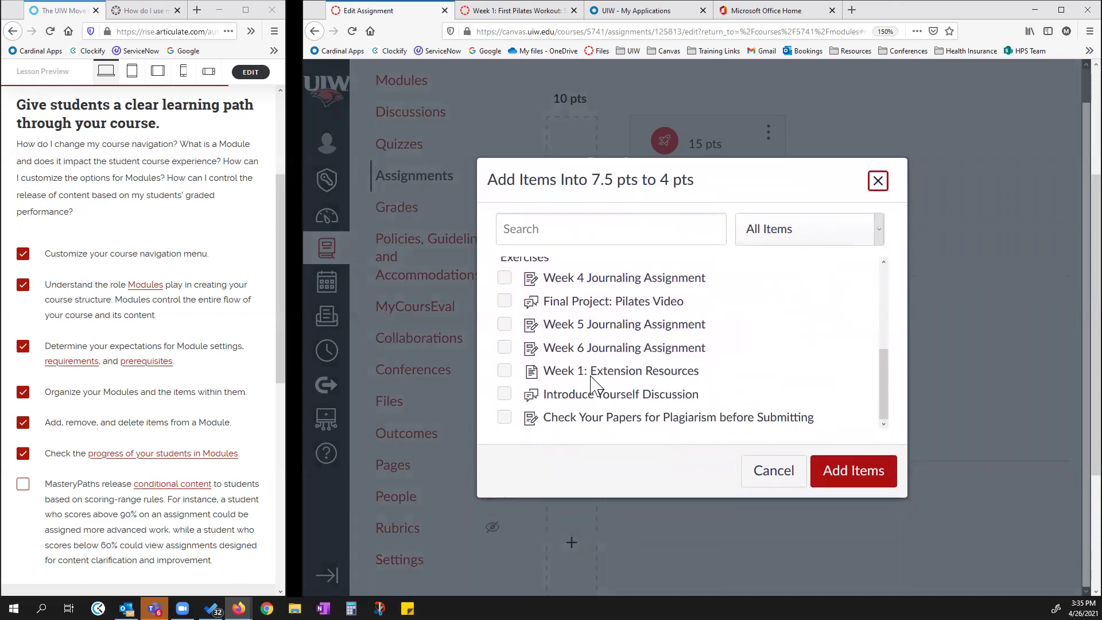
left_click(503, 373)
left_click(865, 476)
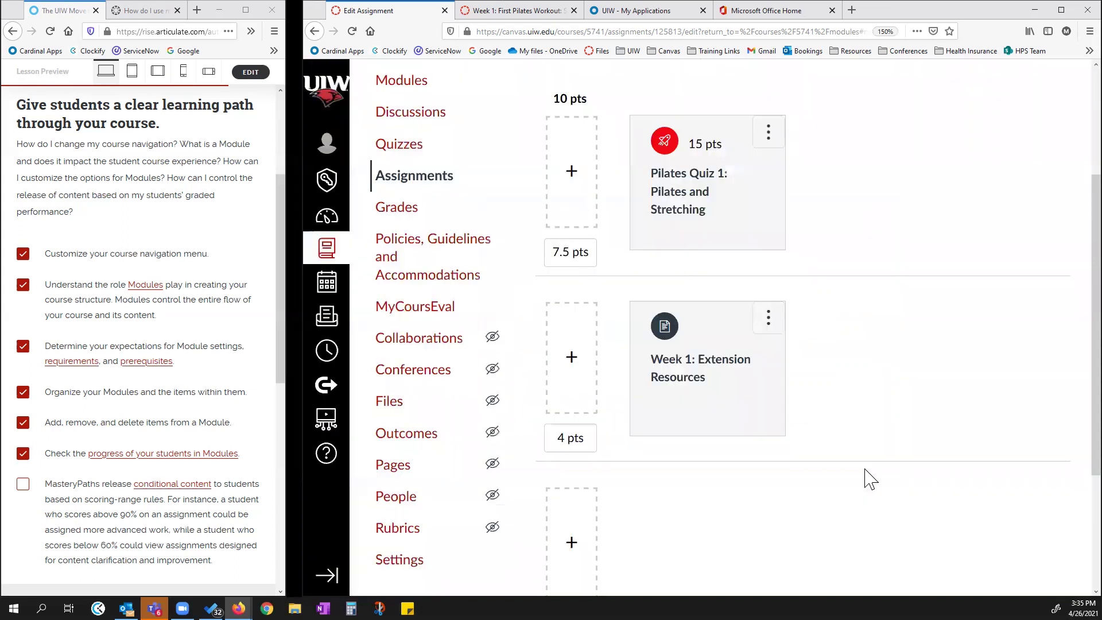
- Add the "Week 1: Extension Resources" page to the 4 pts to 0 pts scoring range
scroll(826, 367, "down", 3)
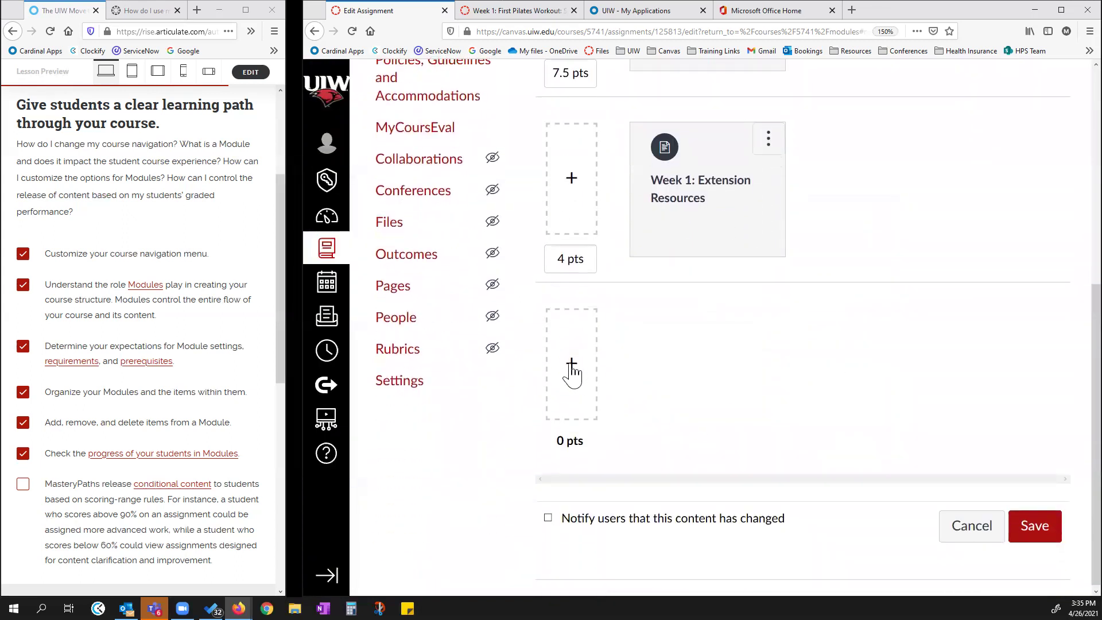
left_click(572, 367)
scroll(641, 400, "down", 1)
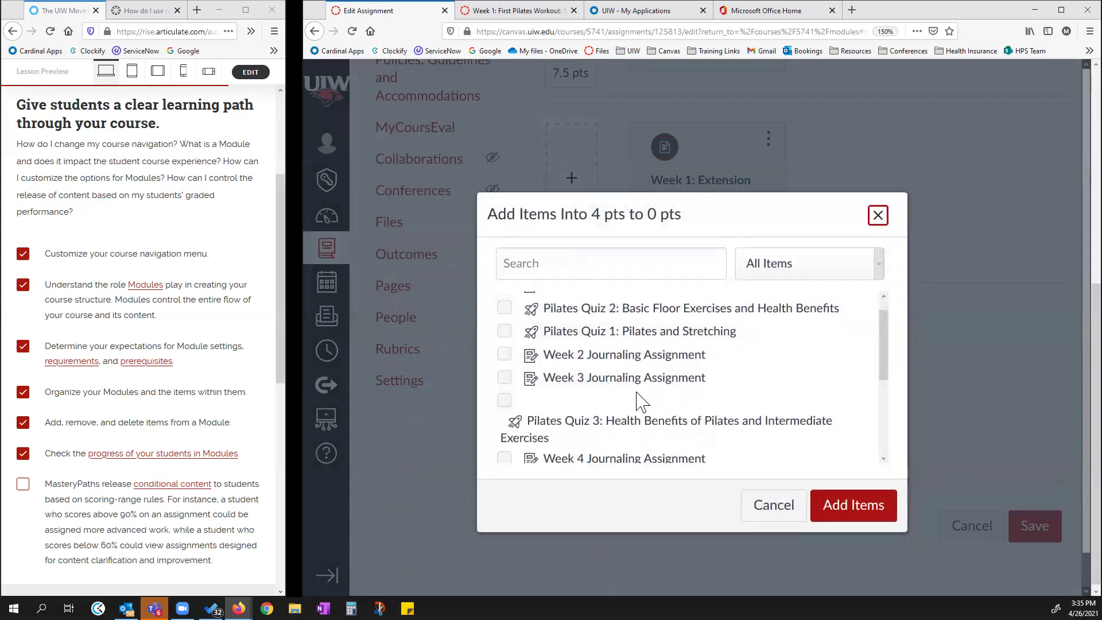
scroll(641, 400, "down", 2)
scroll(613, 375, "down", 3)
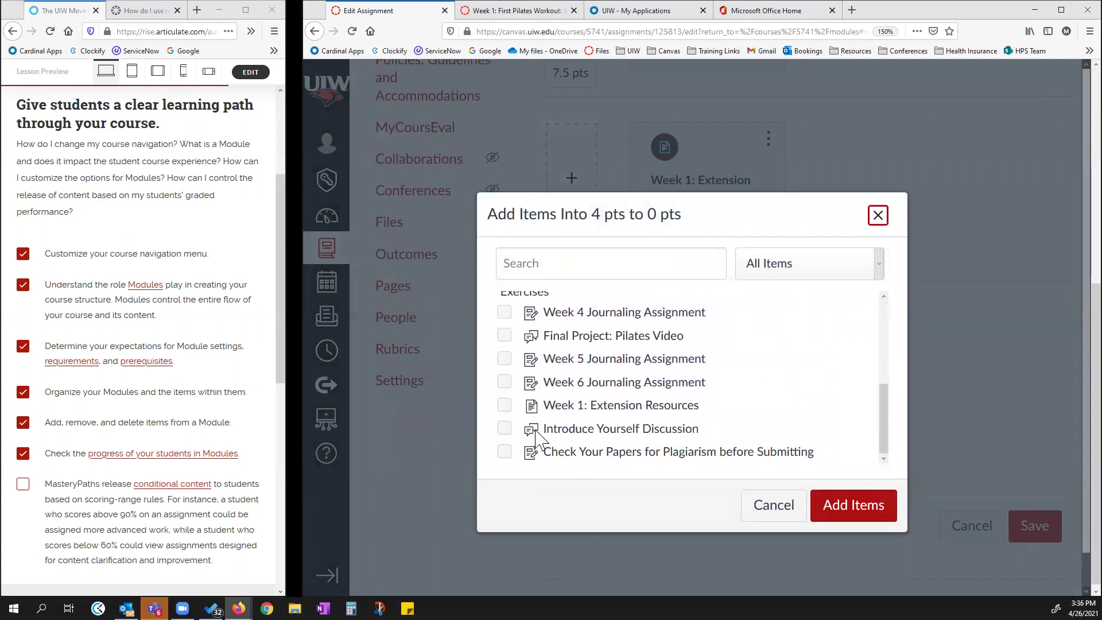
scroll(517, 362, "up", 3)
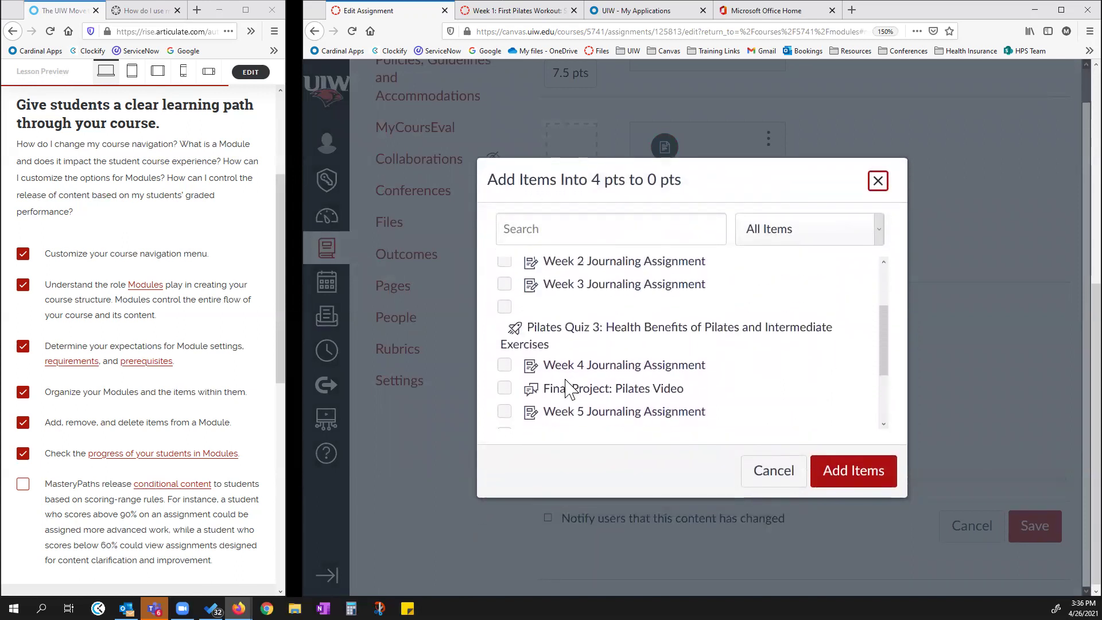
scroll(511, 367, "down", 3)
left_click(504, 370)
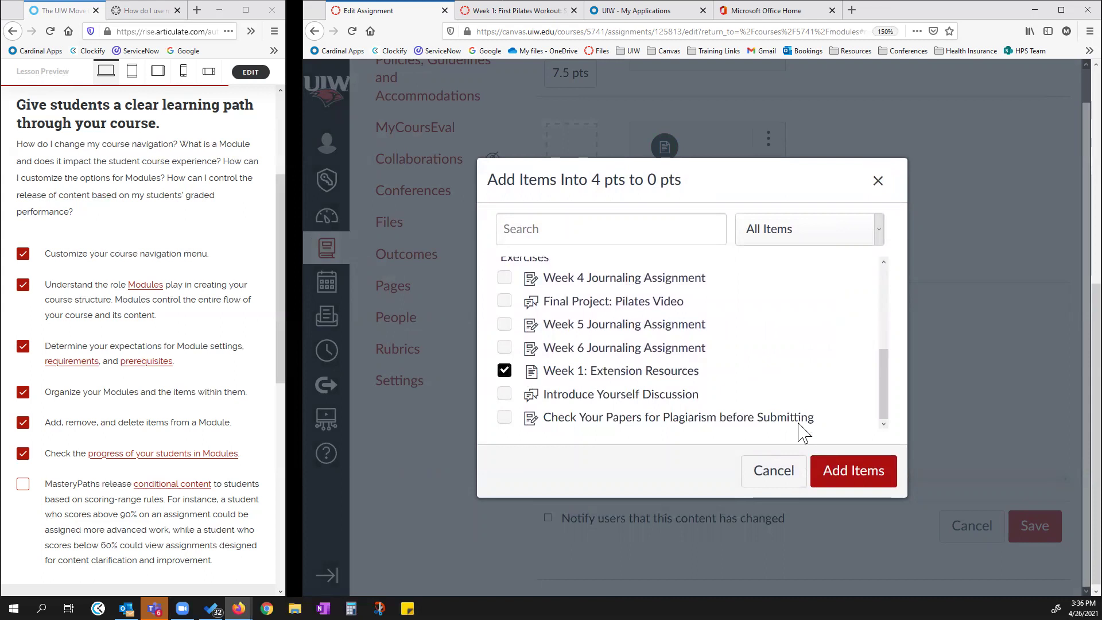
left_click(854, 487)
scroll(871, 458, "up", 3)
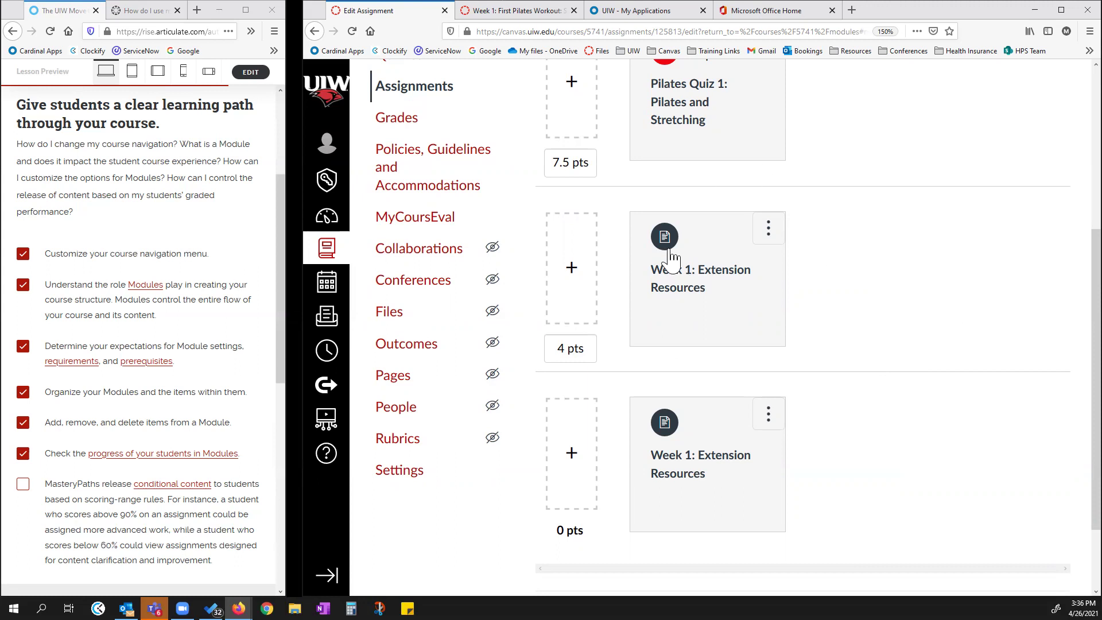
scroll(804, 259, "up", 3)
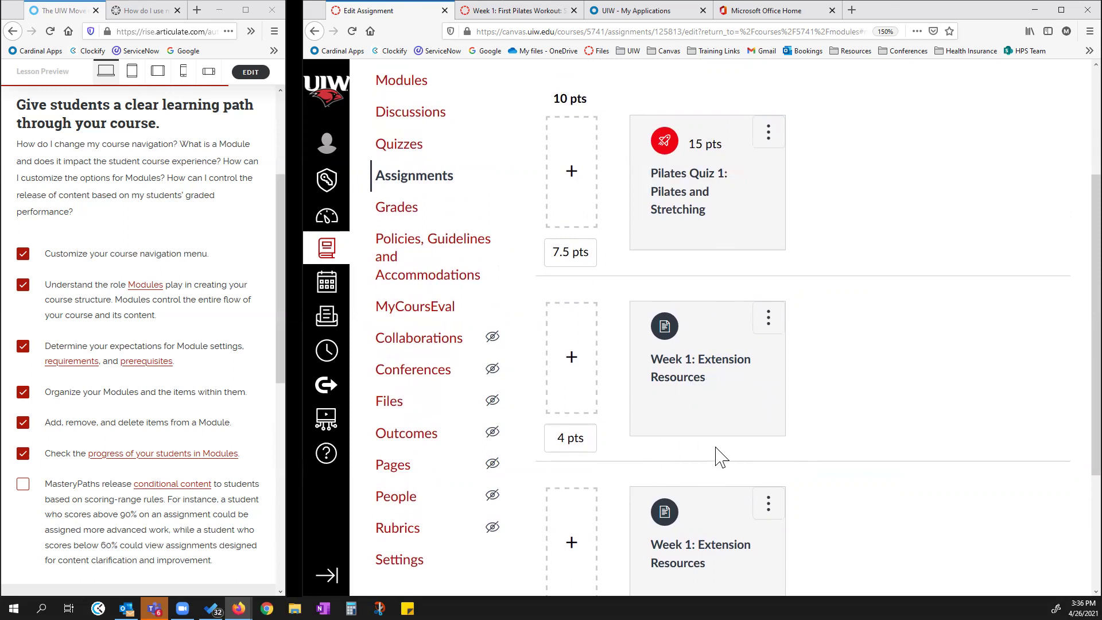
scroll(746, 436, "down", 3)
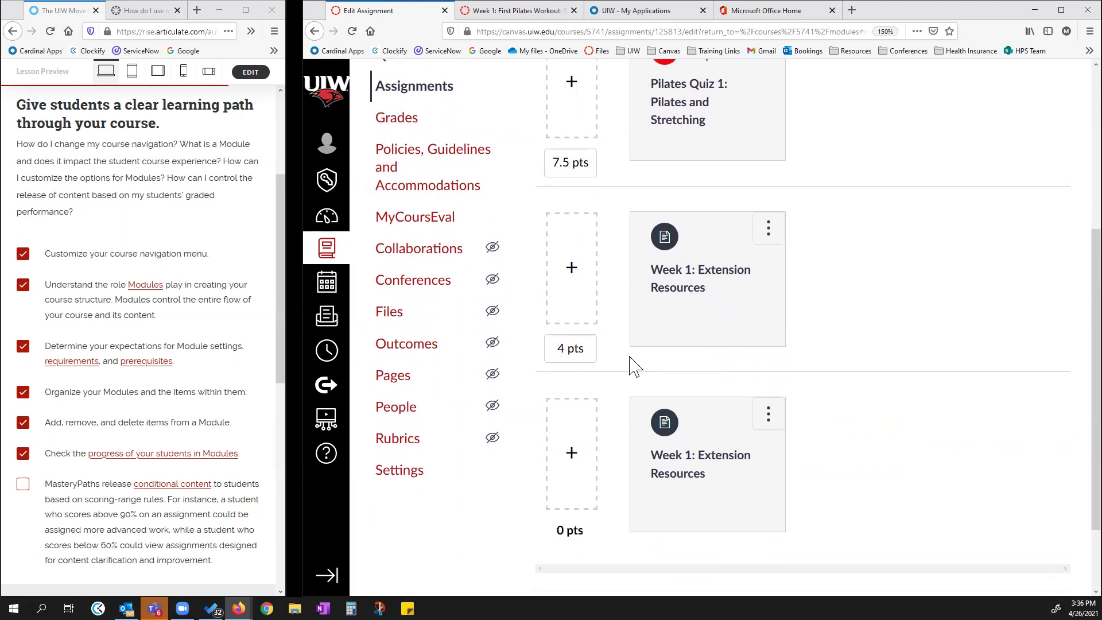
left_click(768, 228)
left_click(987, 264)
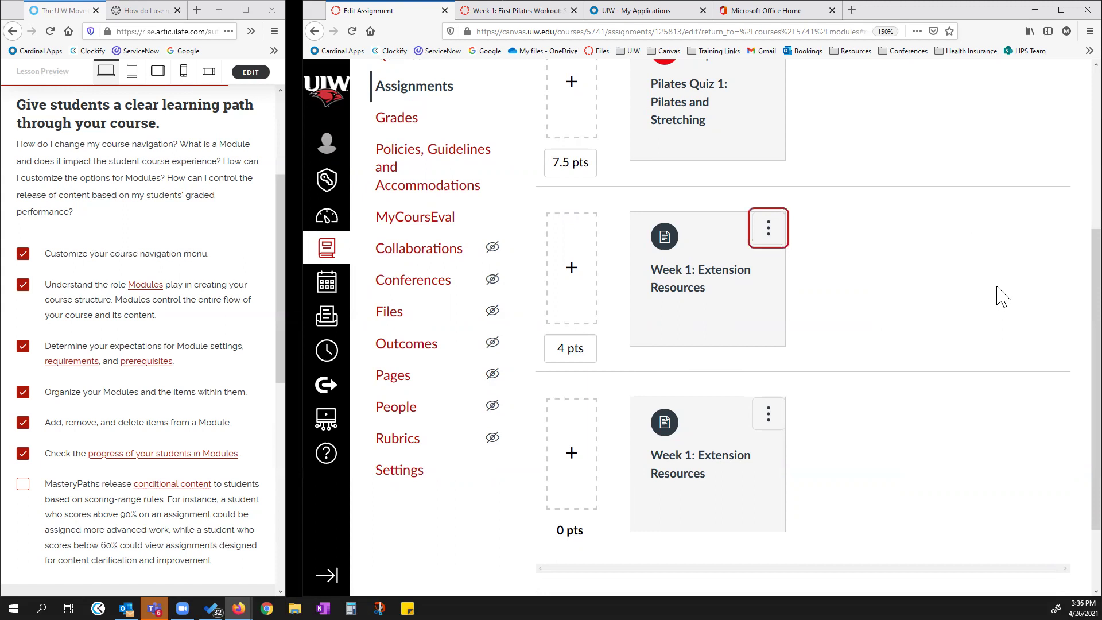
scroll(860, 241, "down", 3)
left_click(571, 181)
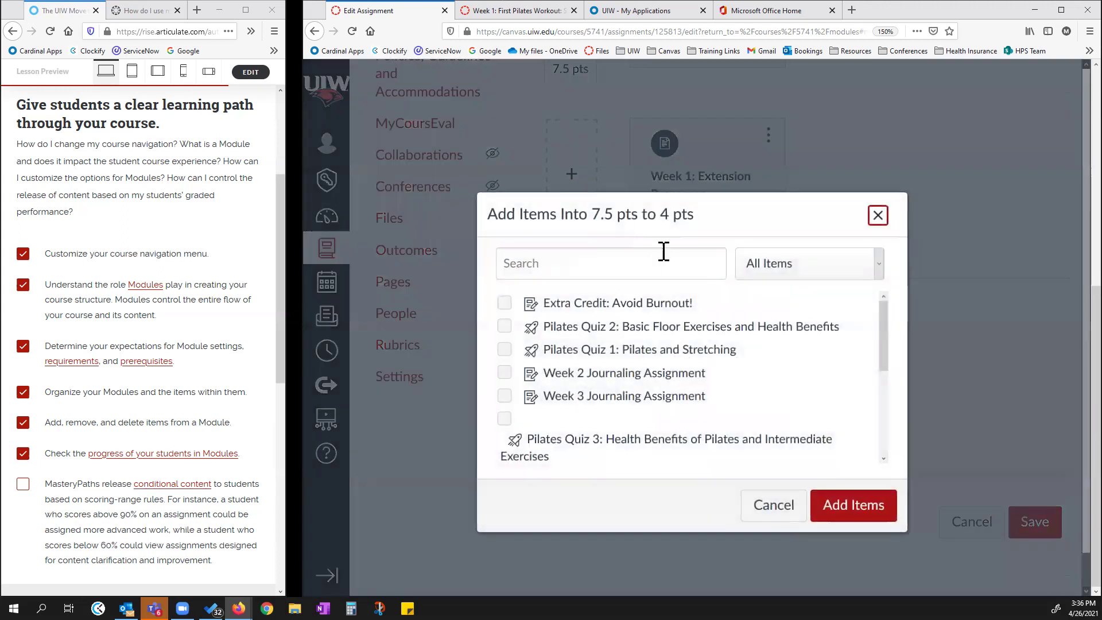
left_click(773, 506)
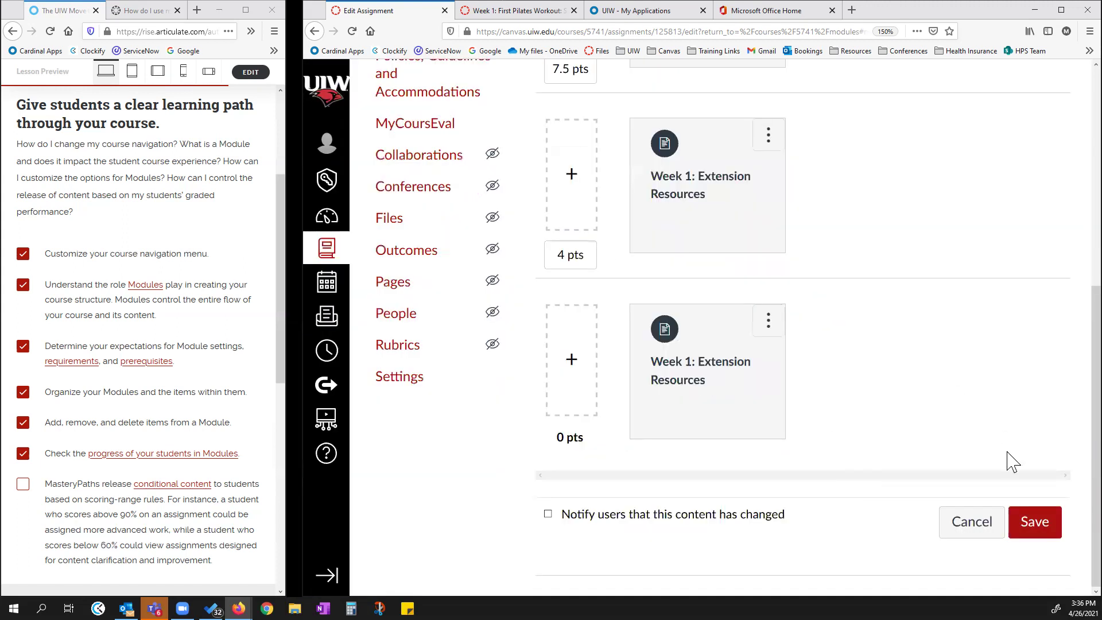
- Save the Mastery Paths setup of the Week 1 Journaling Assignment and return to the course modules
left_click(1027, 523)
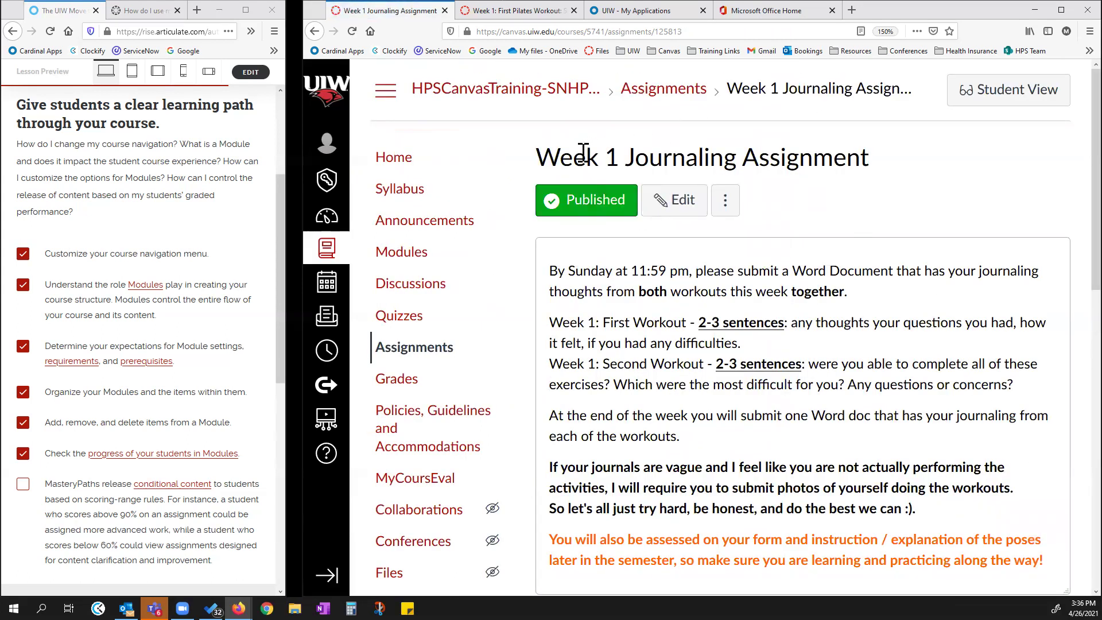
left_click_drag(550, 154, 811, 153)
left_click(811, 153)
left_click(403, 256)
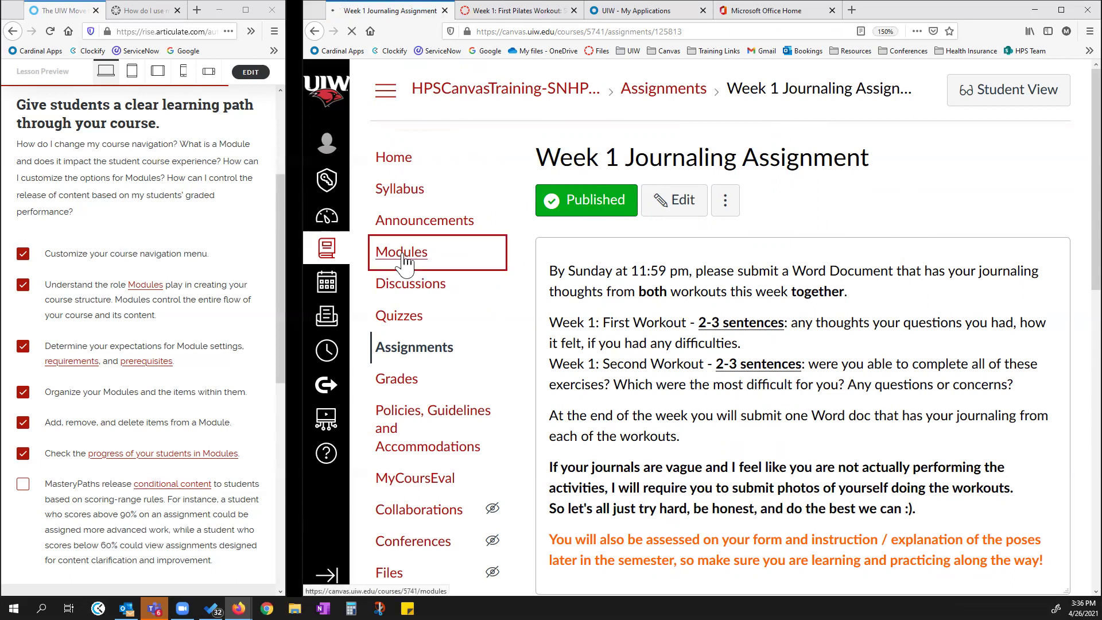
- Examine the Mastery Paths link and the scoring-range release labels on the Week 1 and Week 2 module items
scroll(947, 315, "down", 7)
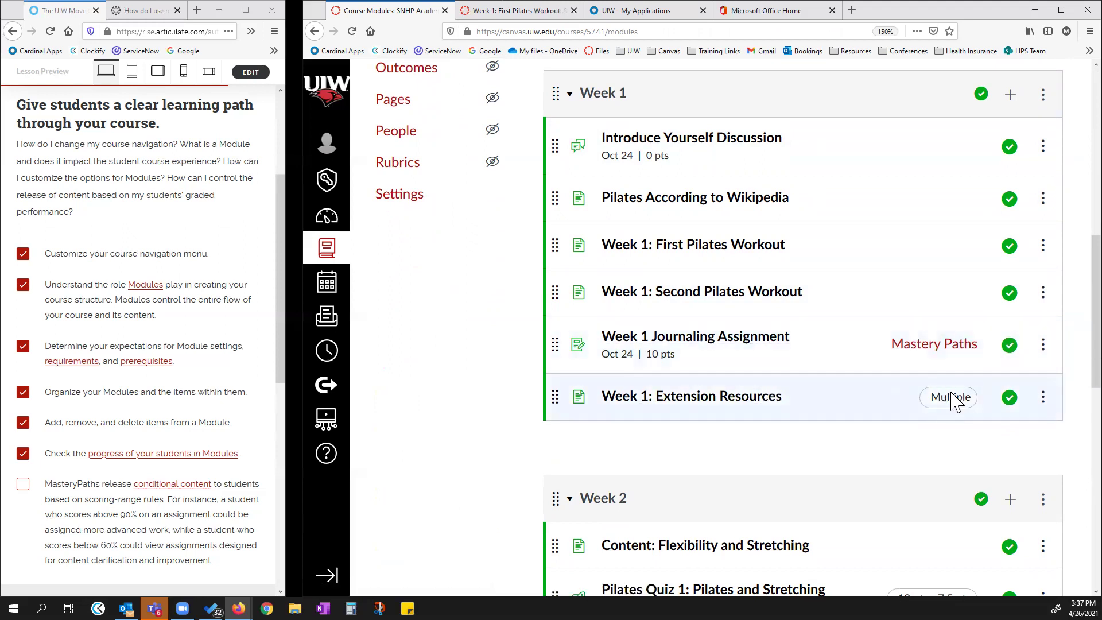
scroll(881, 390, "down", 1)
scroll(881, 391, "down", 1)
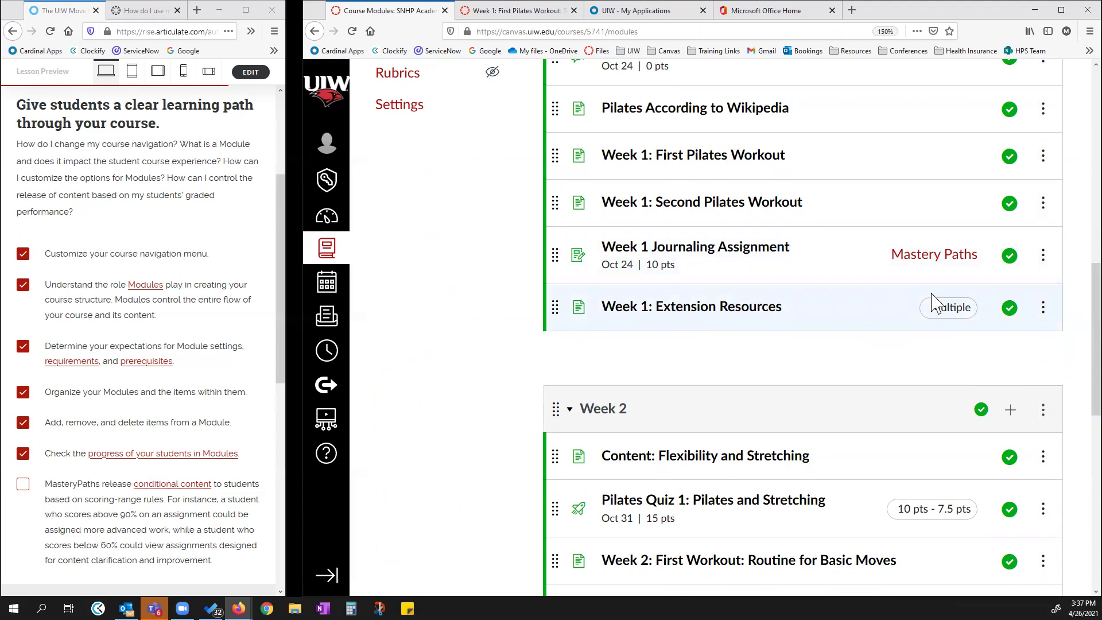
scroll(676, 418, "down", 2)
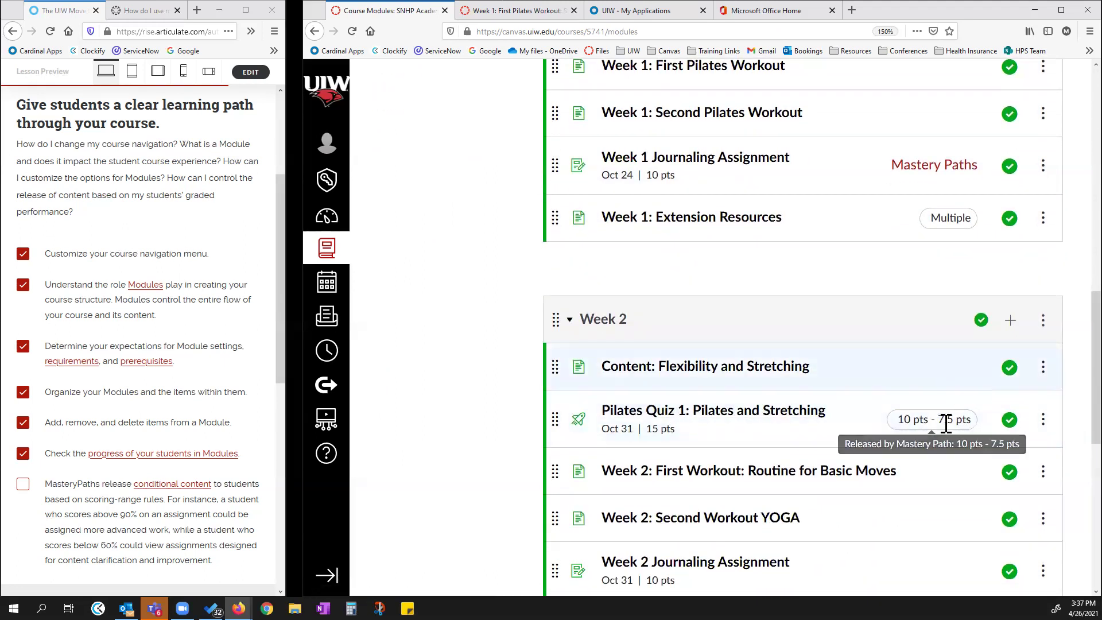
scroll(897, 333, "up", 2)
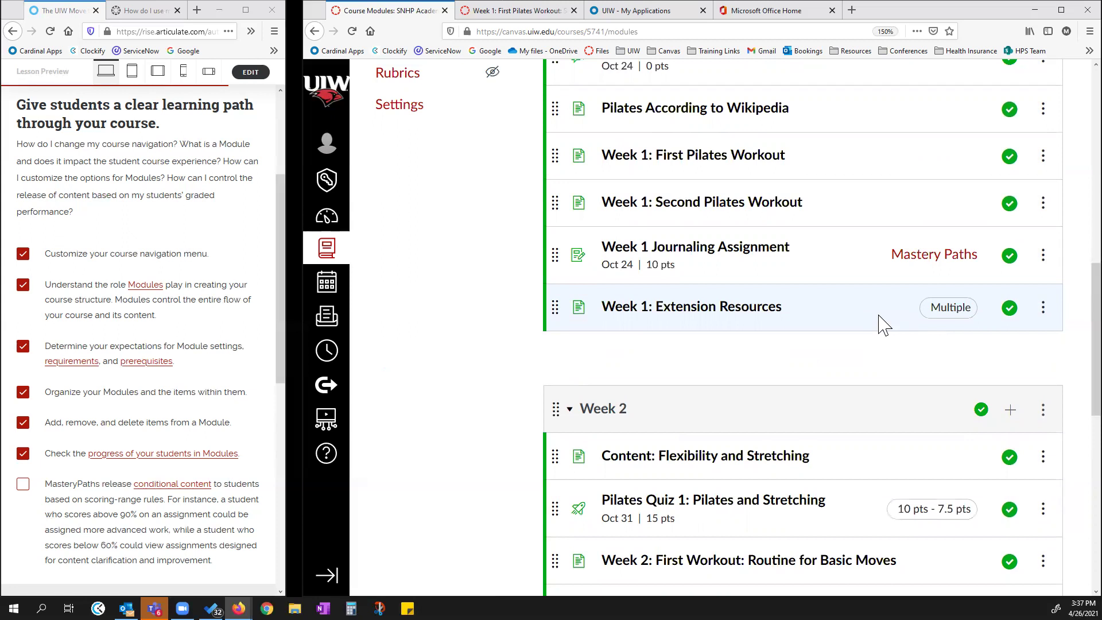
scroll(881, 321, "down", 5)
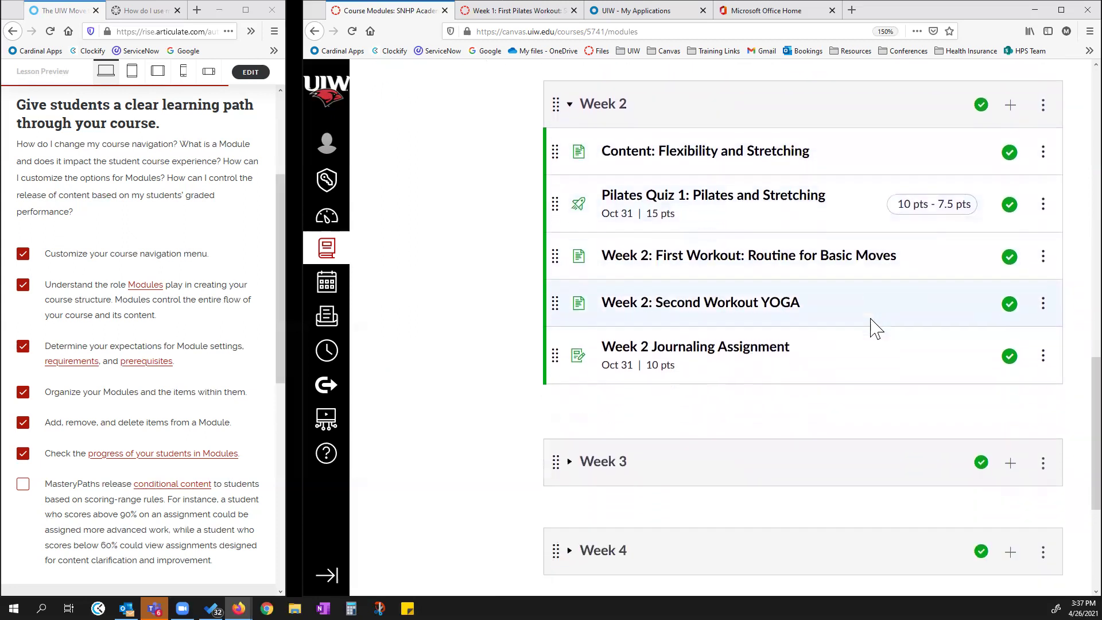
scroll(876, 327, "down", 1)
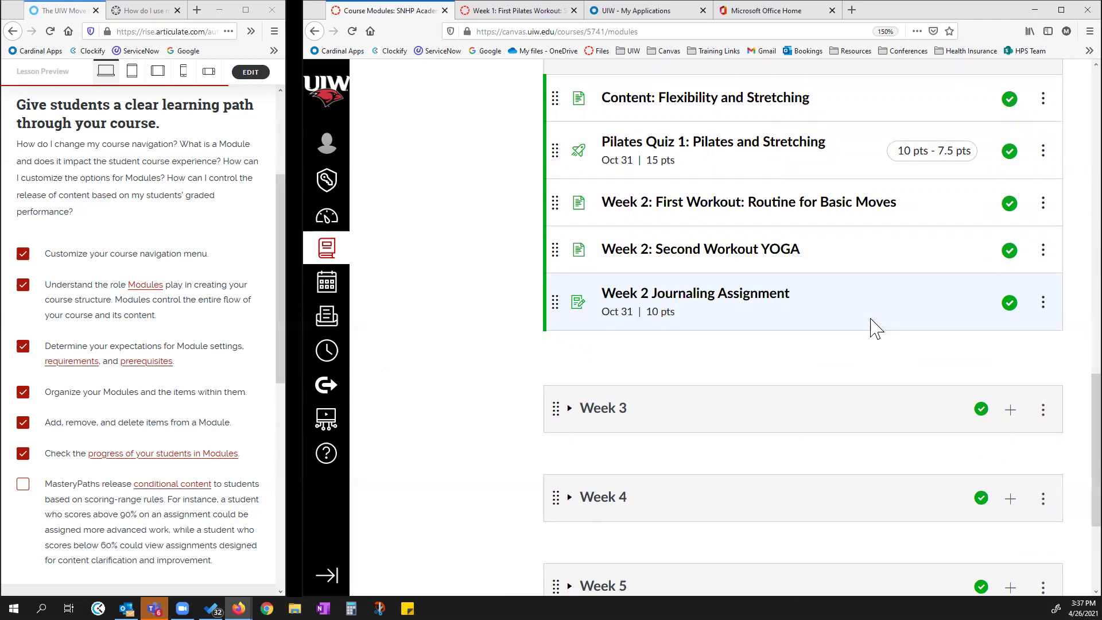
scroll(784, 428, "up", 2)
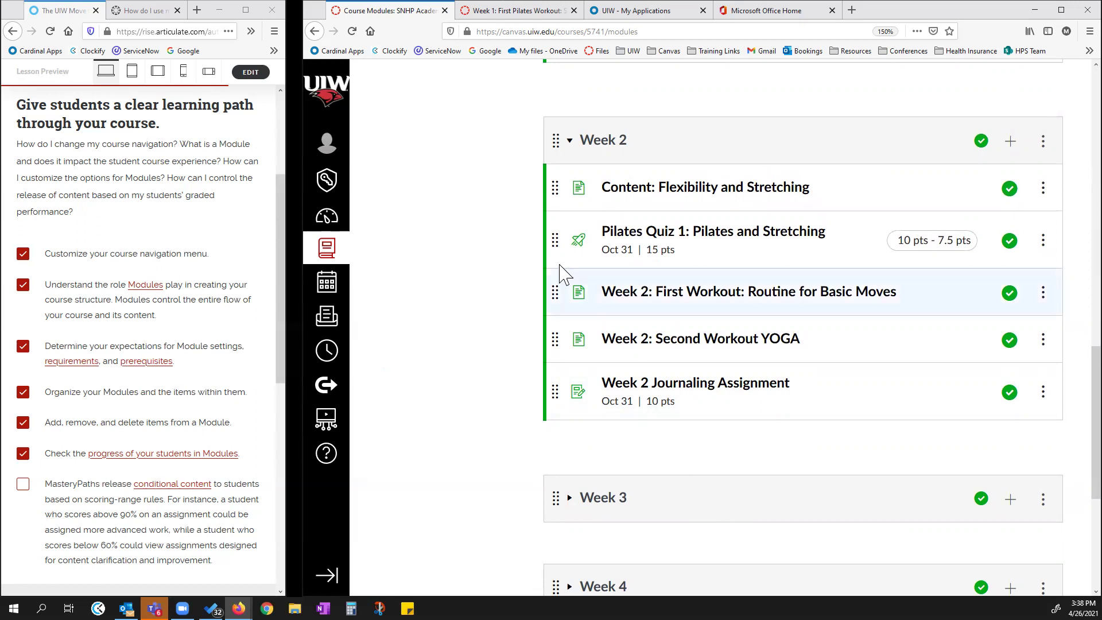
- Check off the MasteryPaths item in the lesson checklist and open its linked conditional content guide
left_click(23, 489)
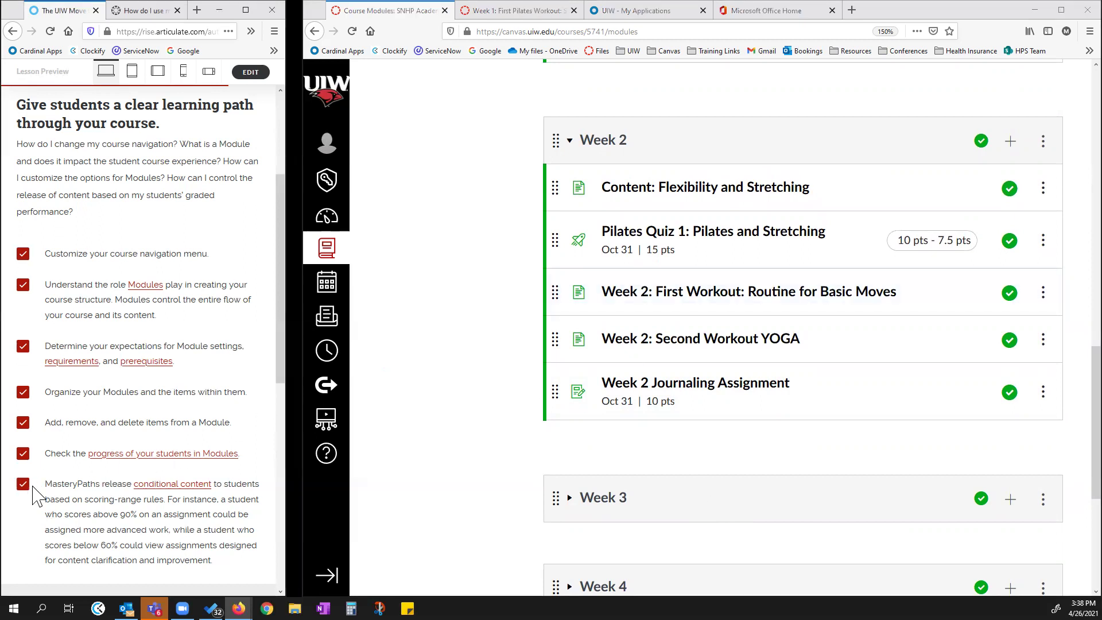
scroll(86, 485, "down", 2)
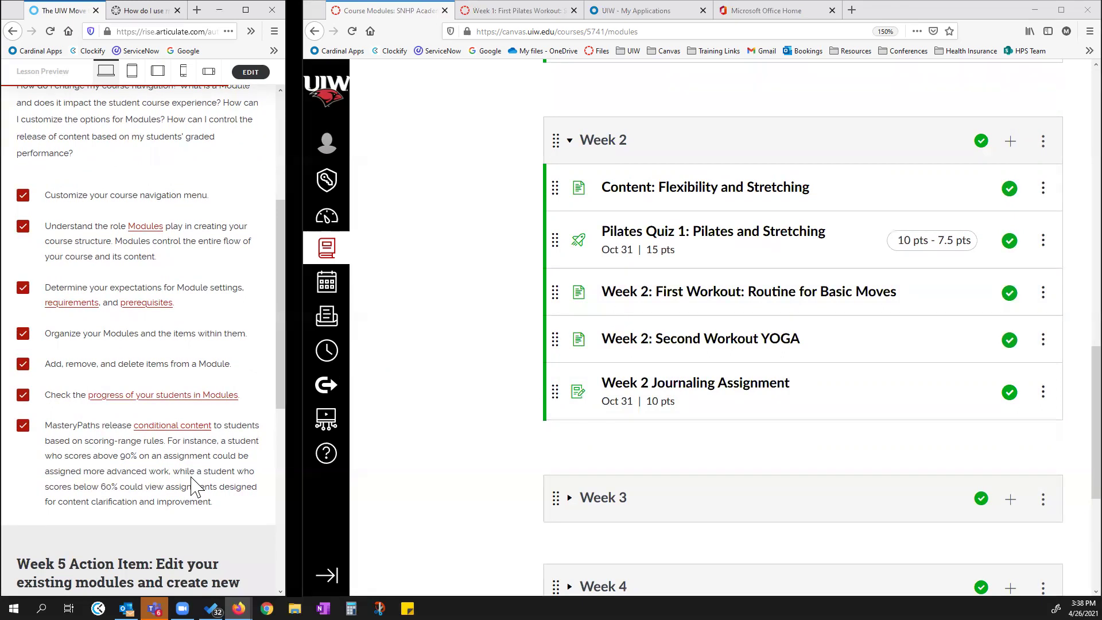
left_click(170, 427)
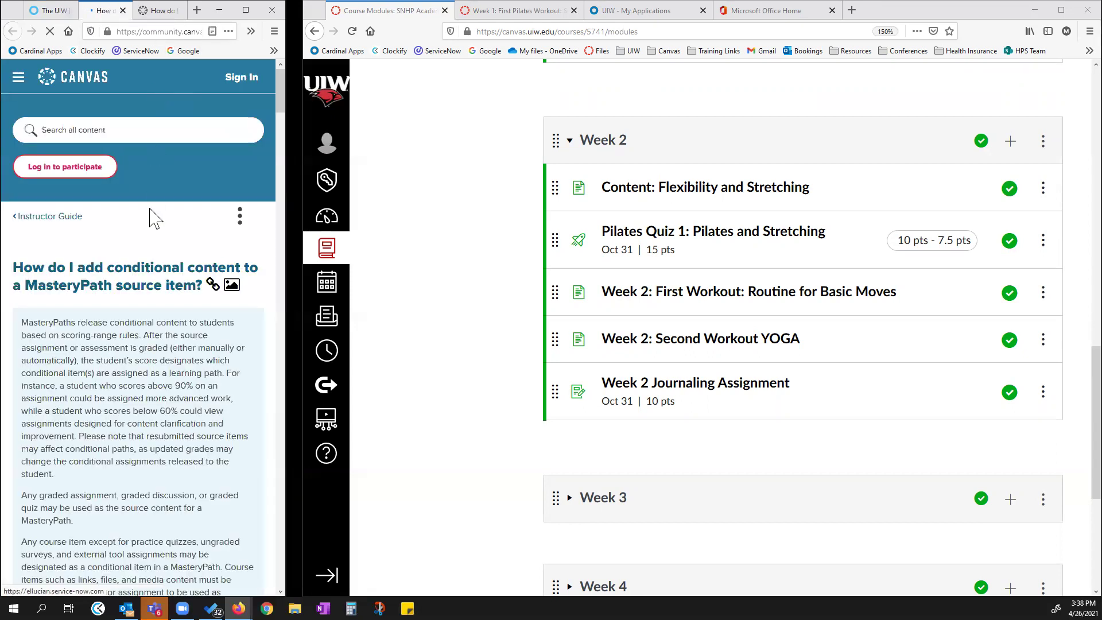
- Read the MasteryPaths guide's notes, opening instructions and conditional range section in a temporarily widened browser window
scroll(143, 298, "down", 2)
scroll(142, 296, "down", 10)
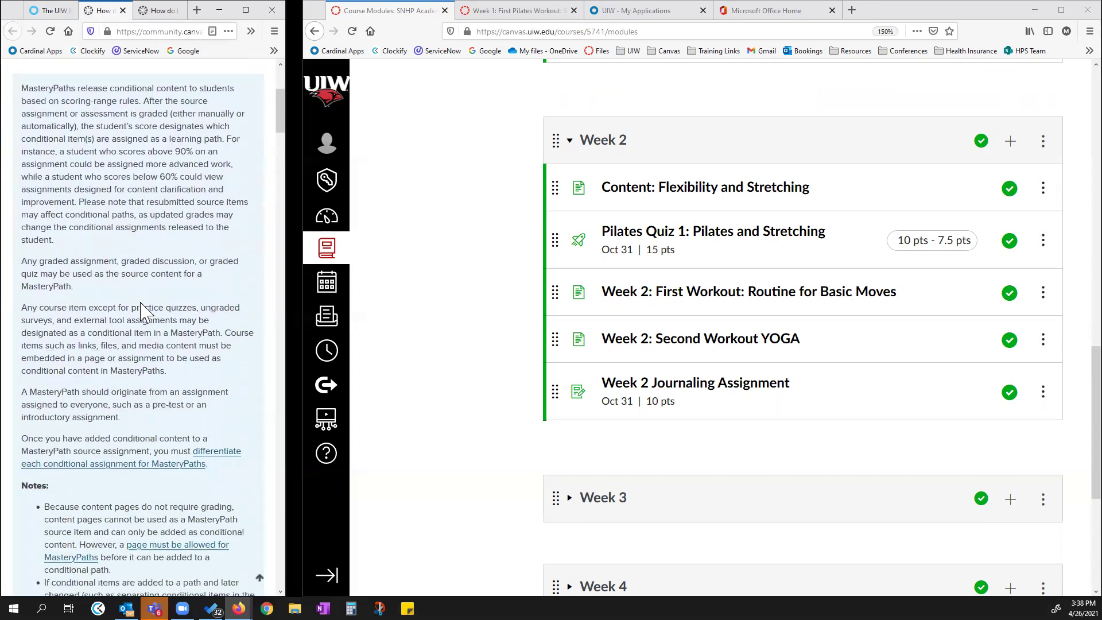
scroll(143, 318, "down", 2)
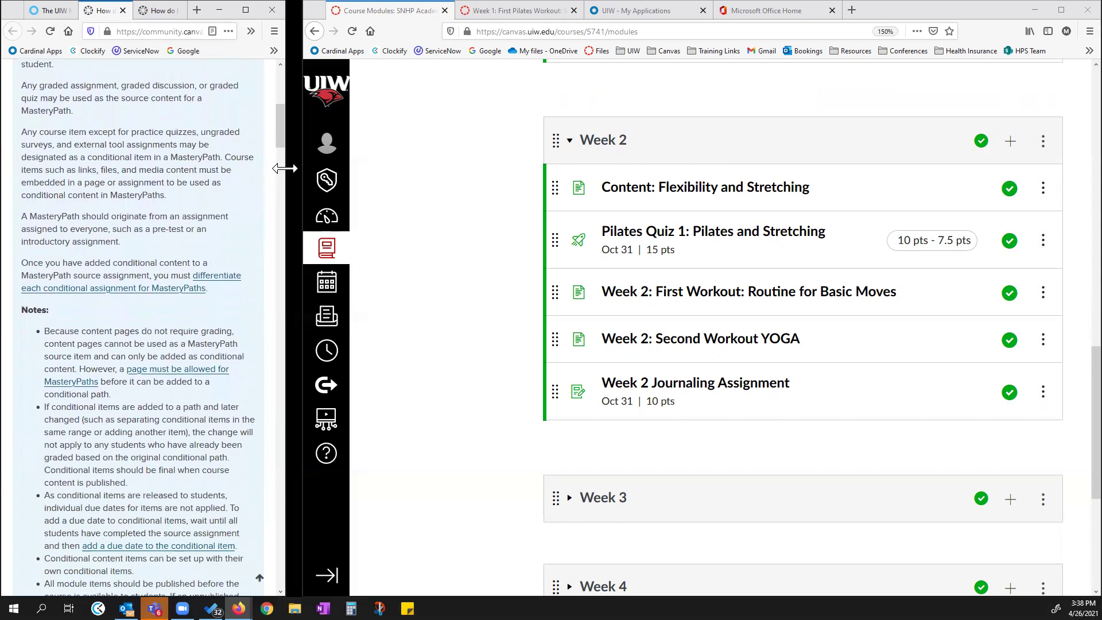
left_click_drag(285, 168, 604, 168)
scroll(282, 318, "up", 3)
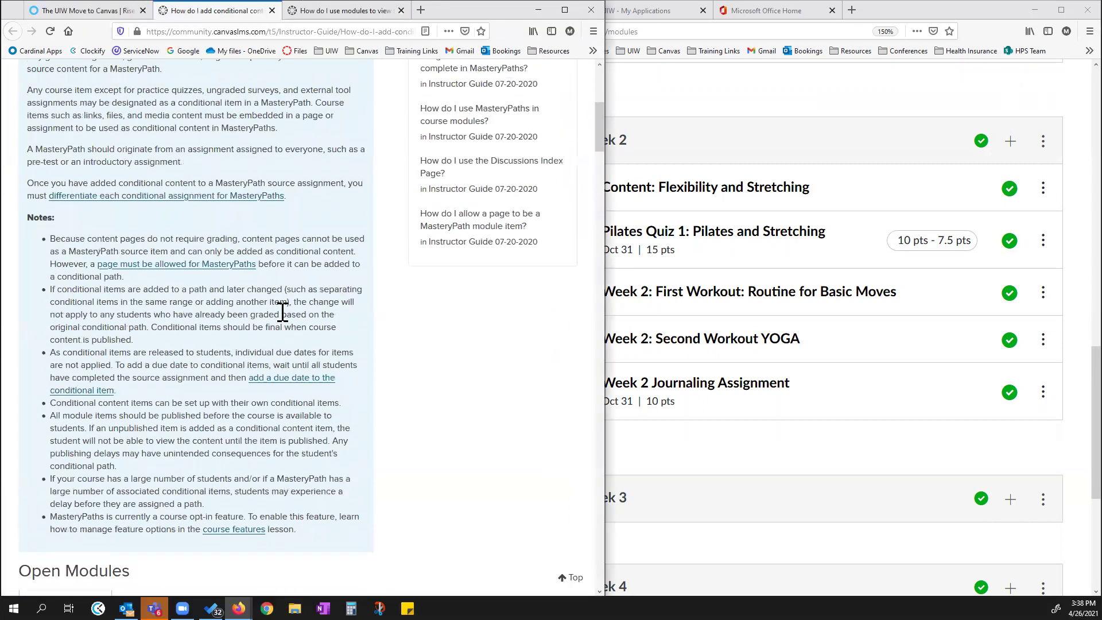
scroll(244, 229, "down", 12)
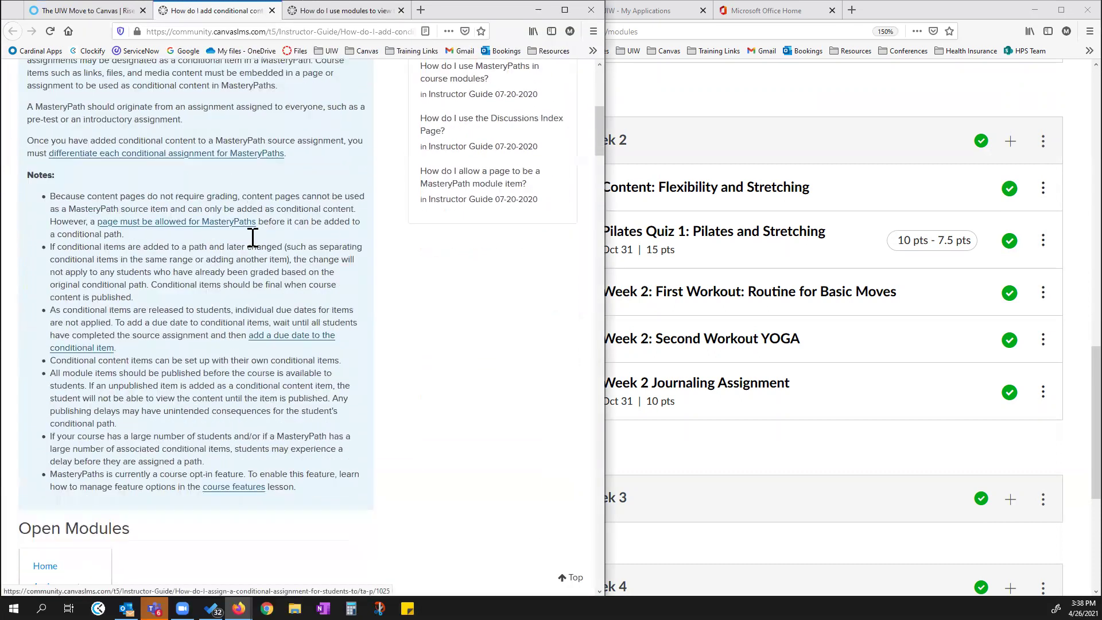
scroll(268, 278, "down", 10)
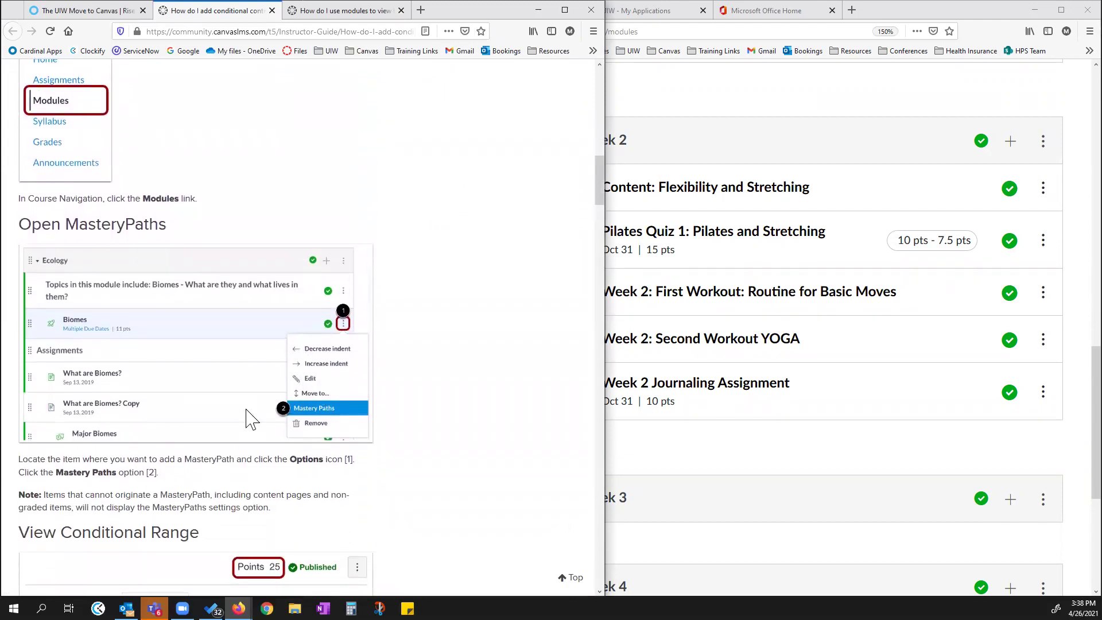
scroll(270, 442, "down", 6)
scroll(353, 452, "down", 8)
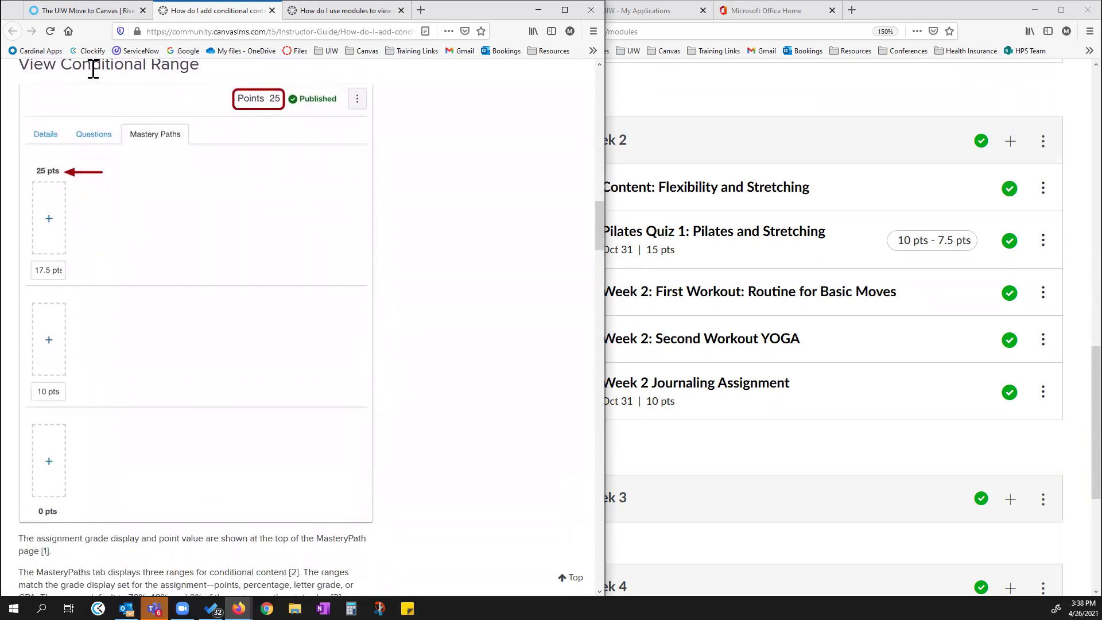
left_click_drag(90, 66, 201, 66)
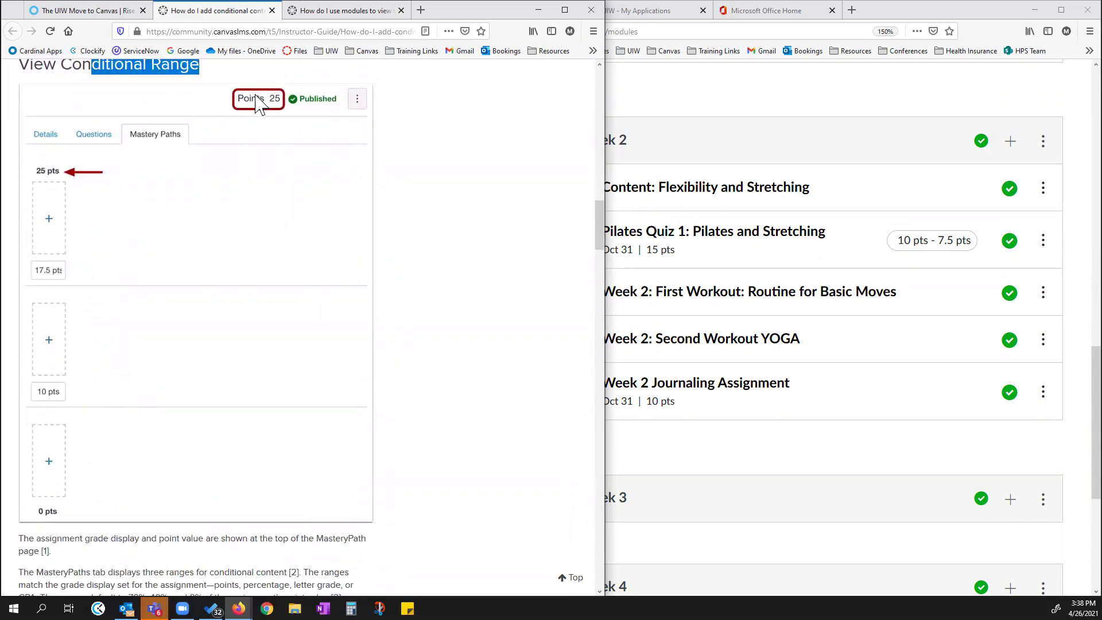
left_click(522, 240)
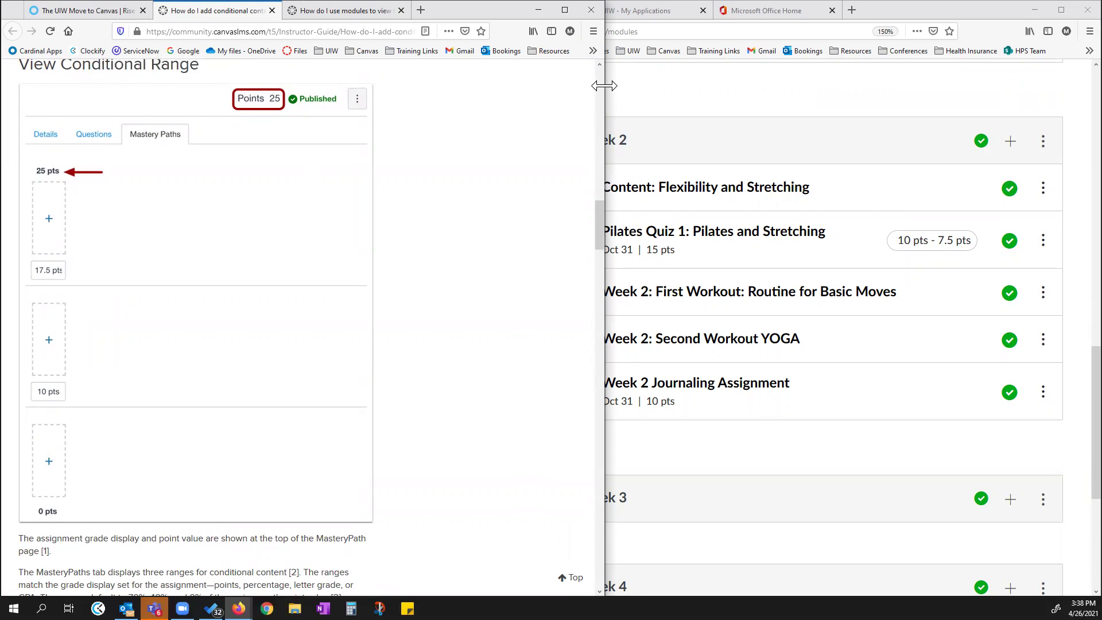
left_click_drag(603, 85, 290, 85)
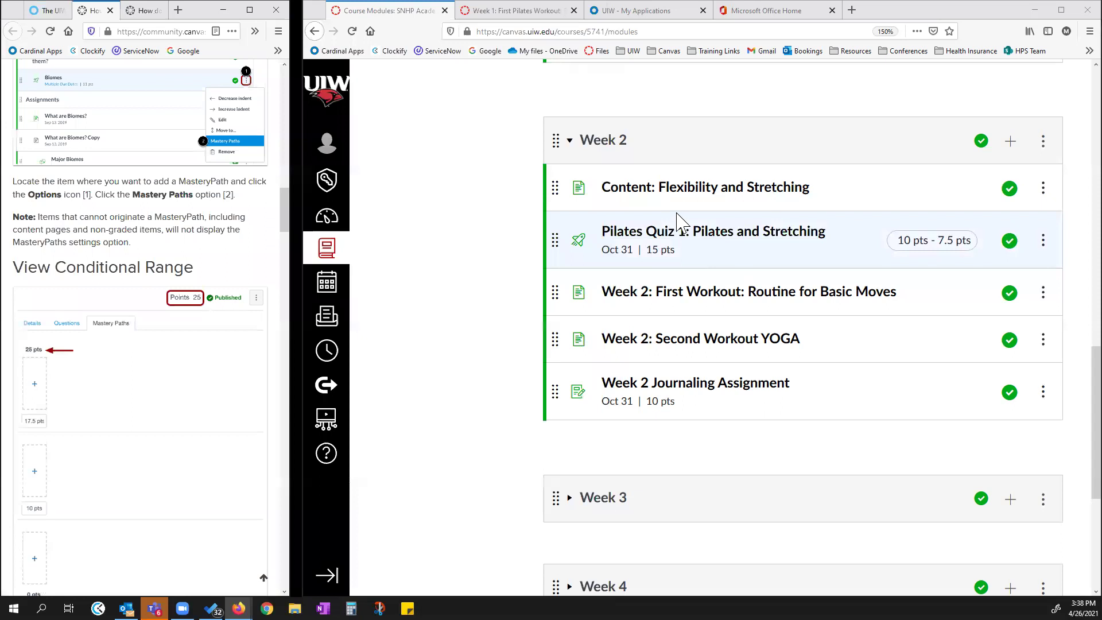
- Open the "Week 1: Extension Resources" page for editing in a new tab, inspect its "Allow in mastery paths" option, and exit without saving
scroll(706, 310, "up", 4)
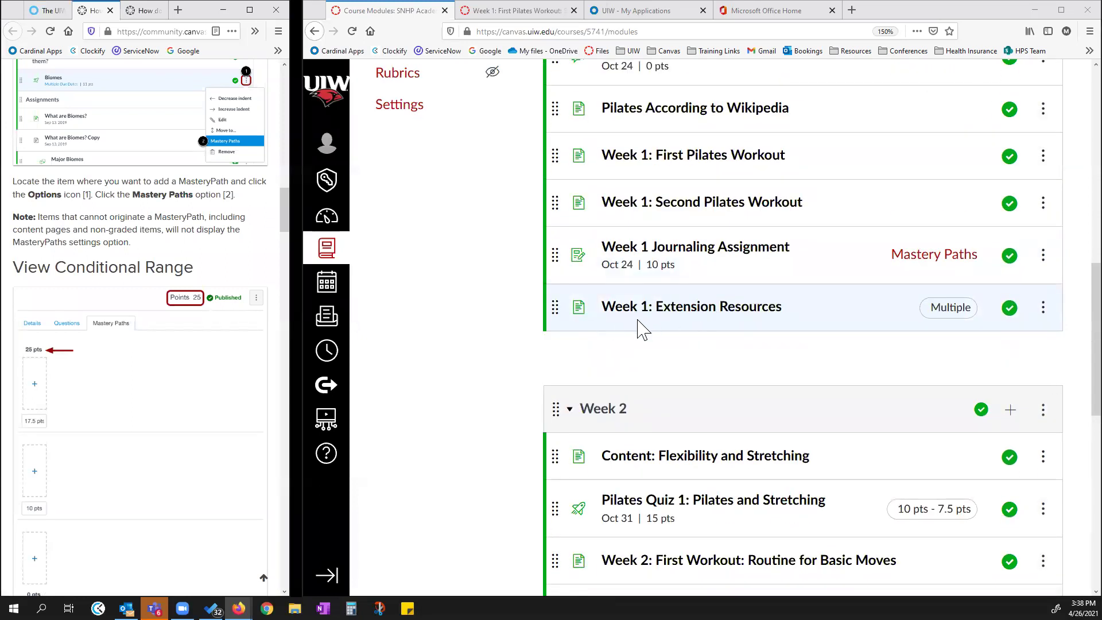
right_click(698, 317)
left_click(720, 318)
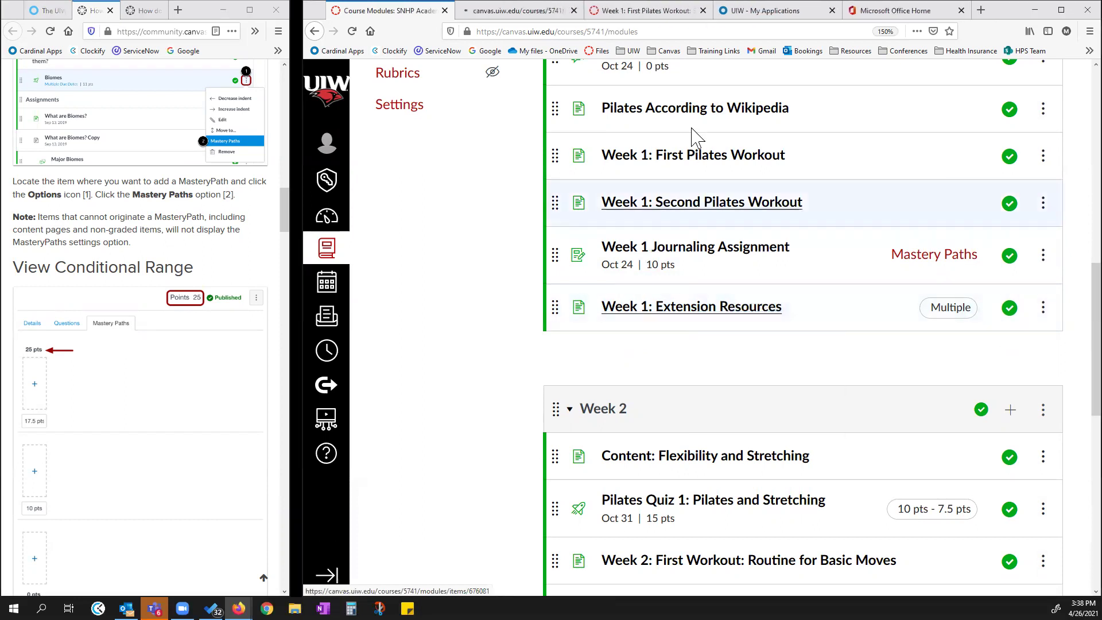
left_click(533, 11)
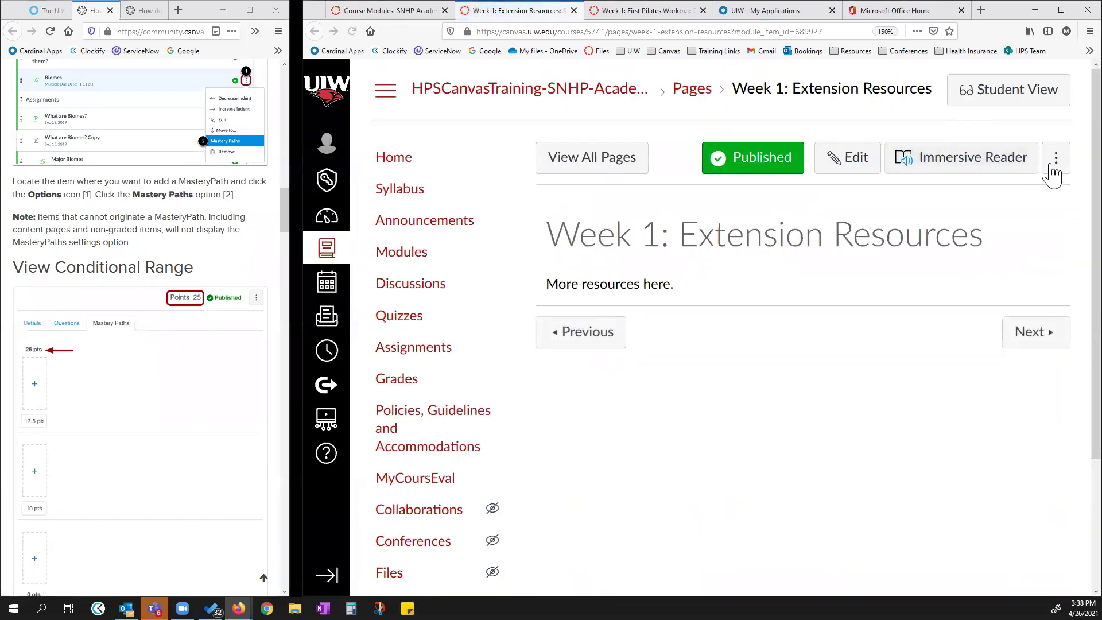
left_click(857, 168)
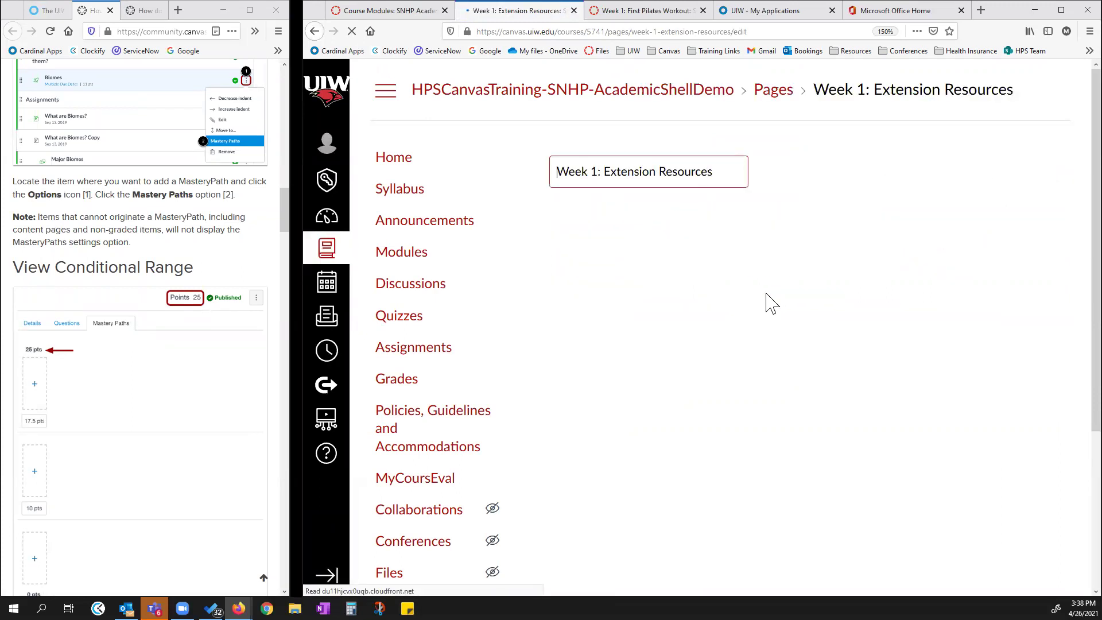
scroll(751, 332, "down", 4)
left_click(708, 481)
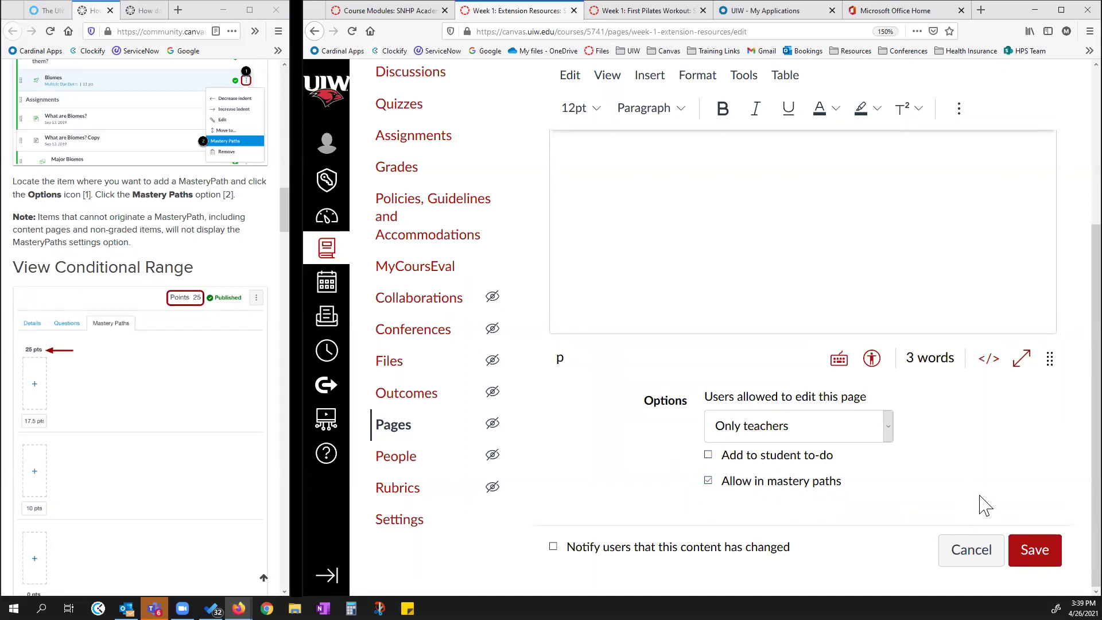
left_click(971, 562)
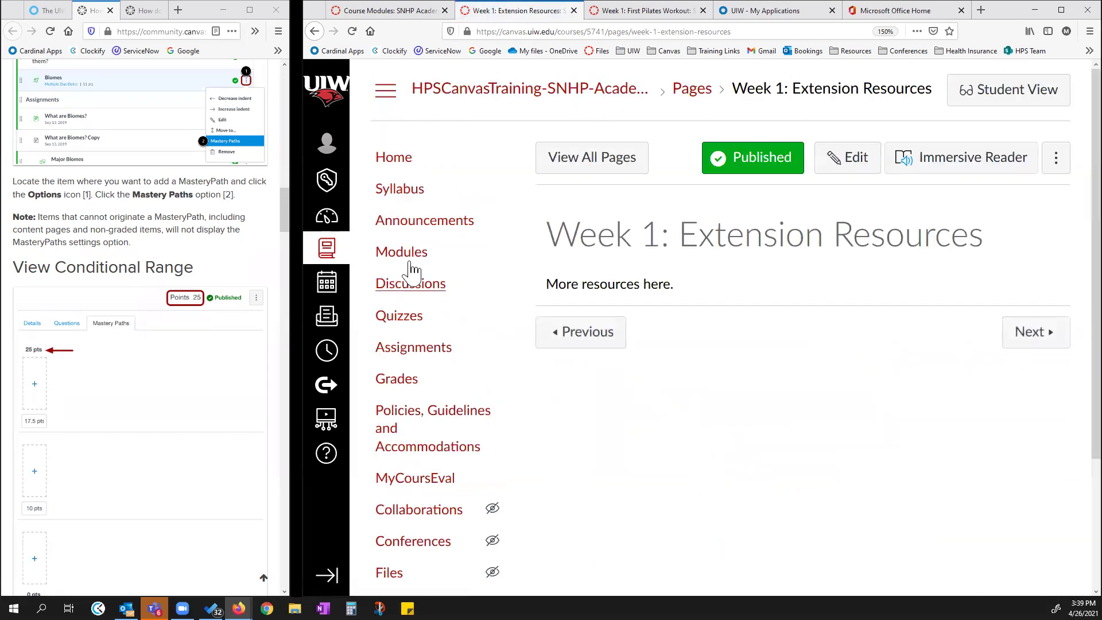
- Return to the course modules at 140% zoom and review how the Week 1 items are marked for Mastery Paths
left_click(396, 253)
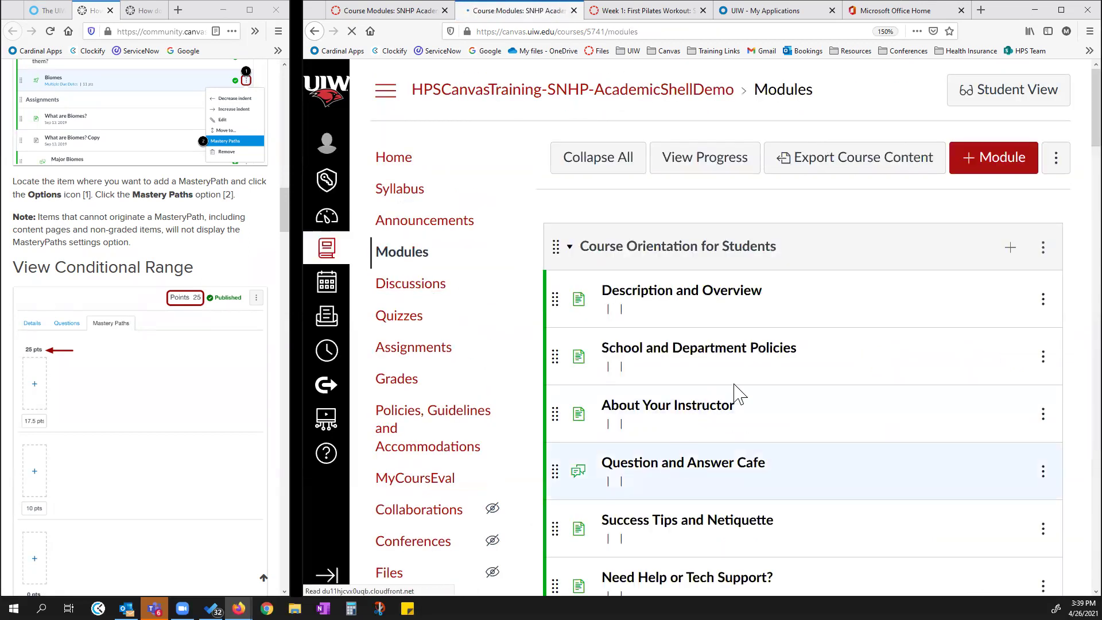
scroll(954, 384, "down", 1)
scroll(954, 384, "down", 5)
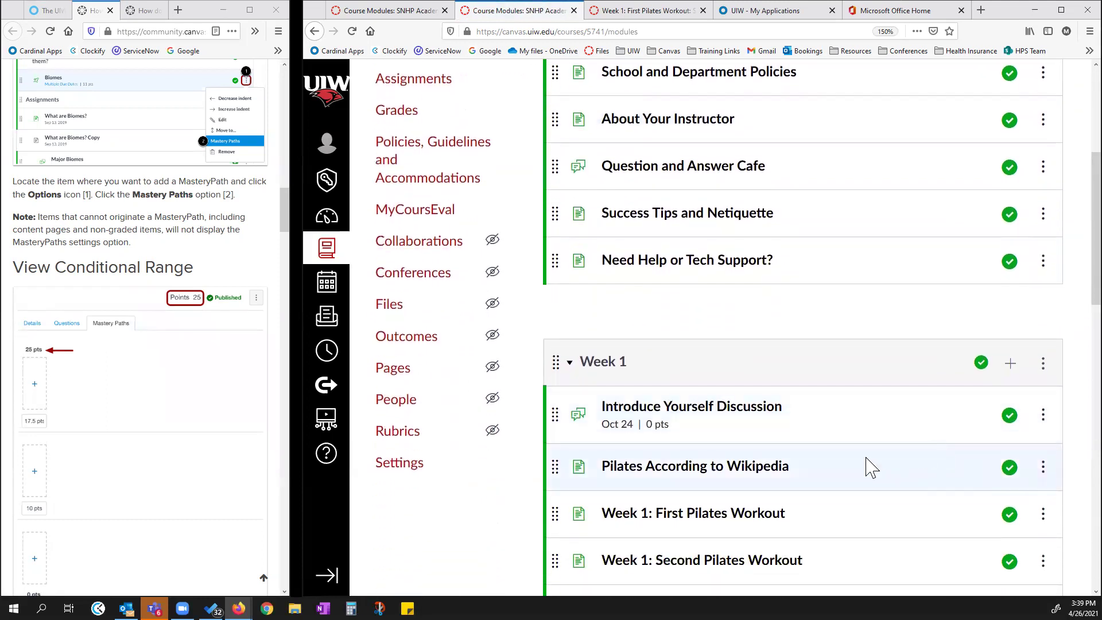
key("ctrl+minus")
scroll(850, 439, "down", 3)
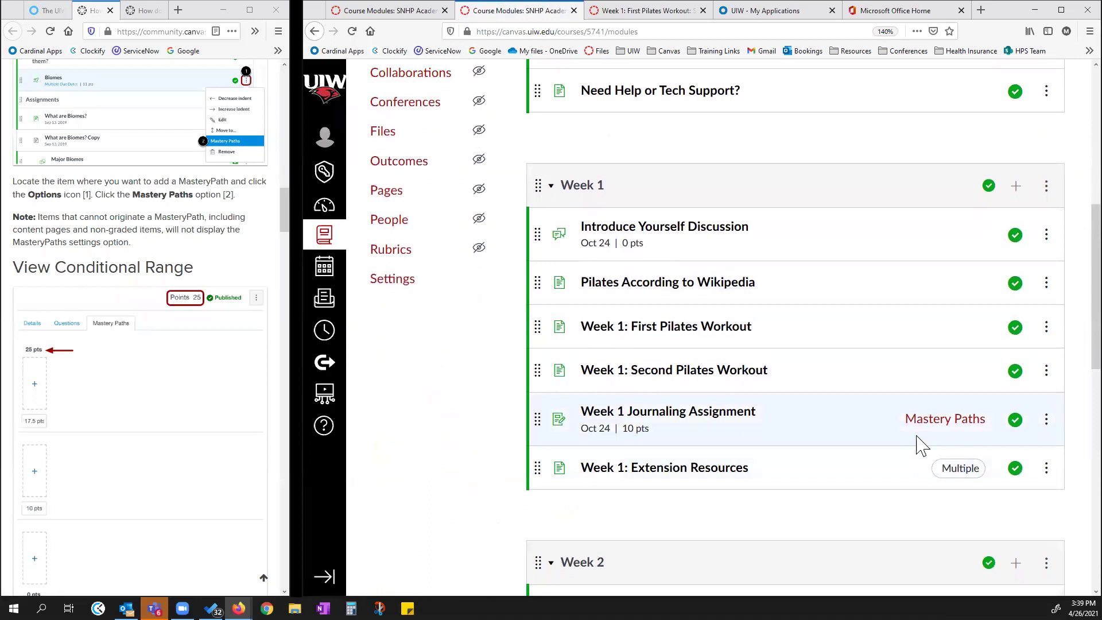
scroll(918, 445, "up", 5)
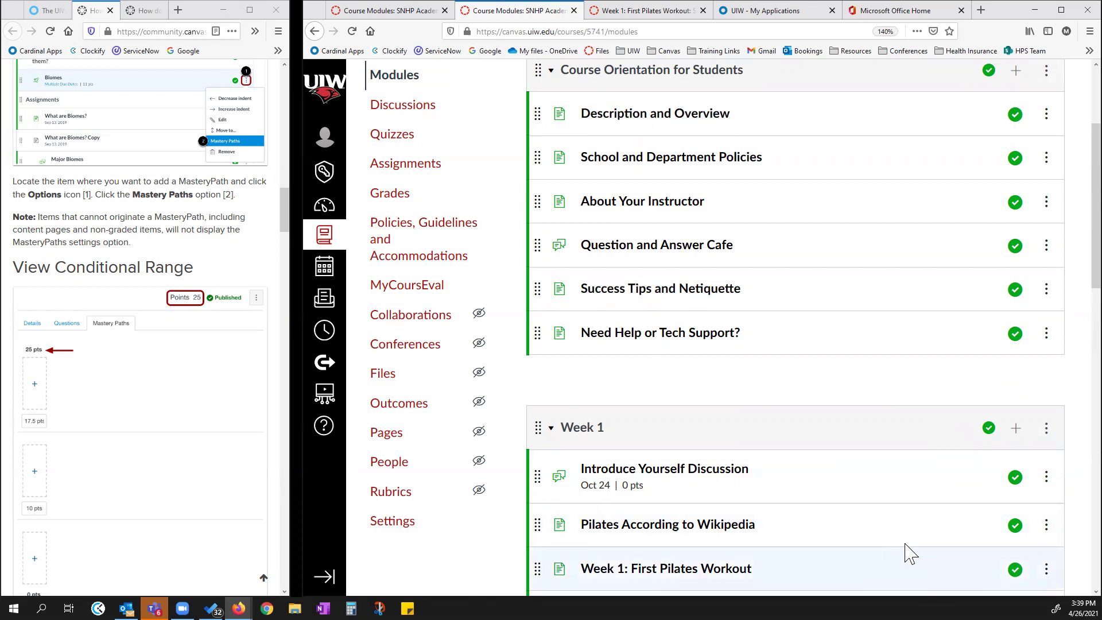
- Return to the lesson checklist and read the Week 5 Action Item about editing existing modules and creating new ones
scroll(916, 552, "up", 3)
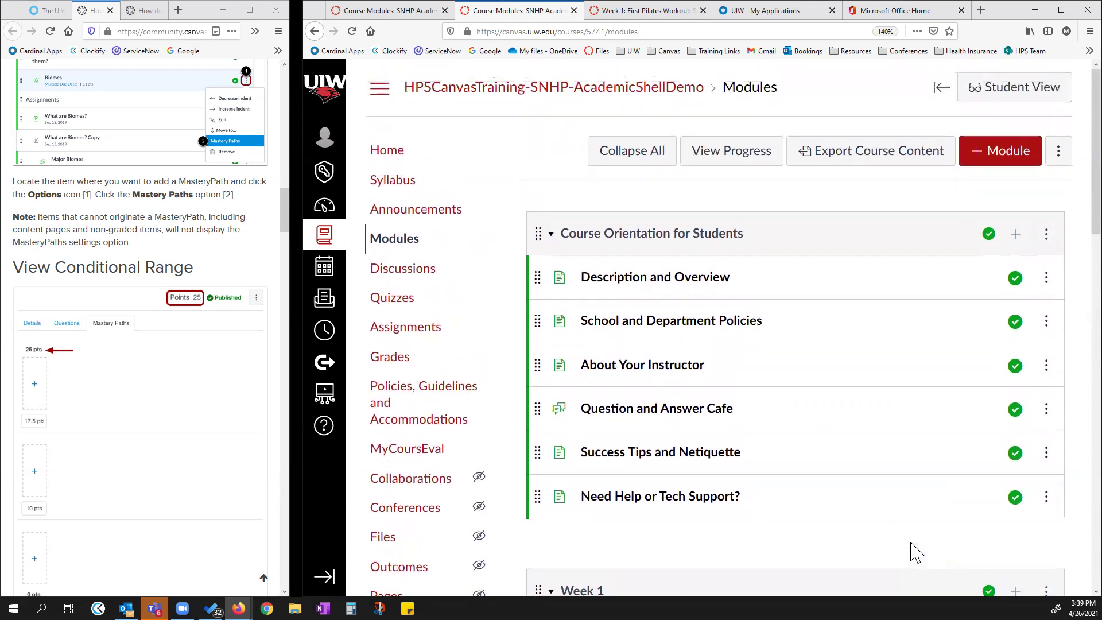
scroll(198, 427, "up", 8)
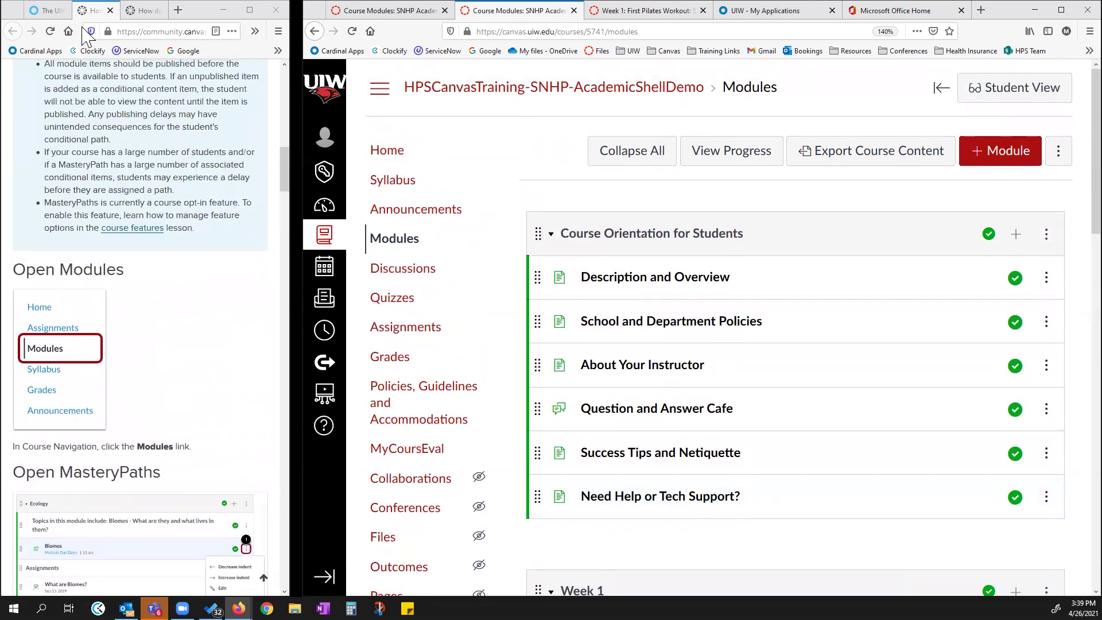
left_click(49, 11)
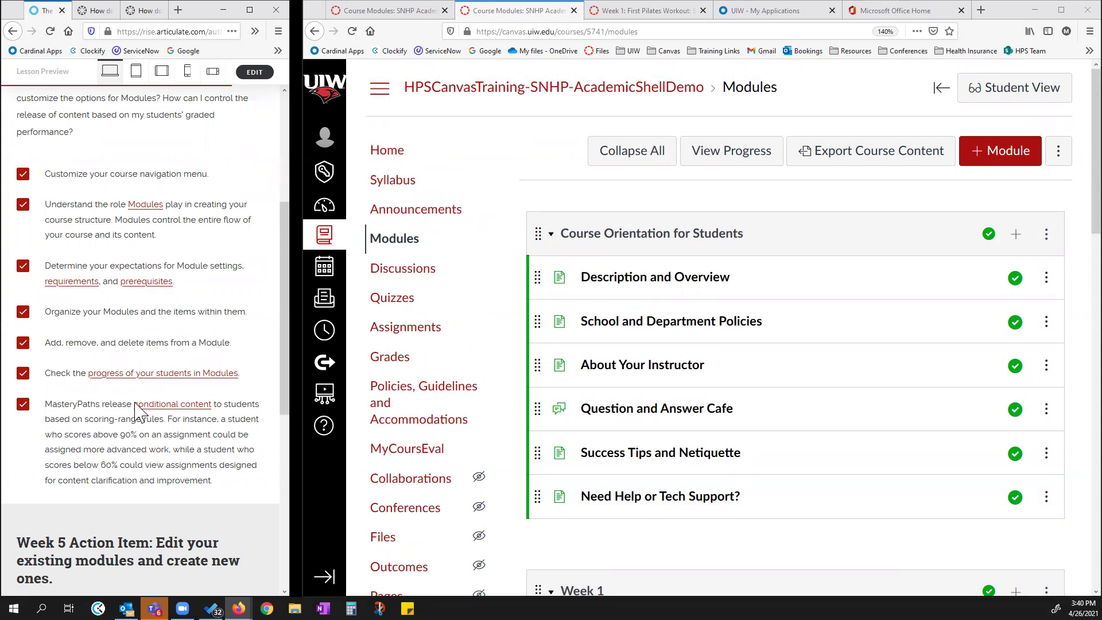
scroll(150, 418, "down", 2)
scroll(156, 426, "down", 5)
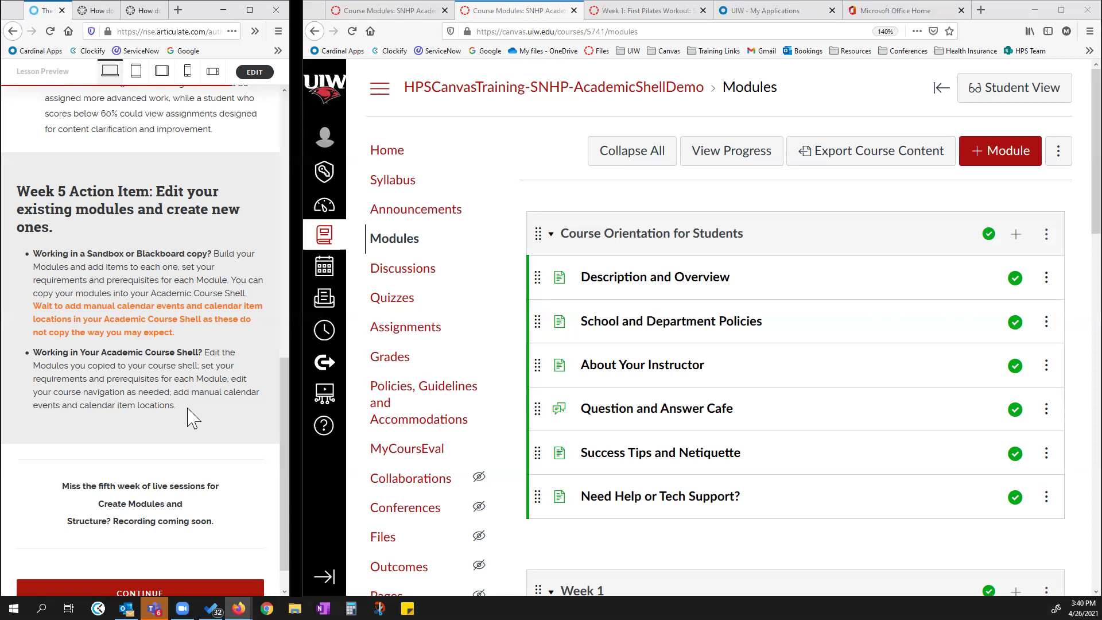
- Review the modules in Student View, checking the locked Week 1 item tied to the Week 1 Journaling Assignment, and leave Student View
left_click(1006, 98)
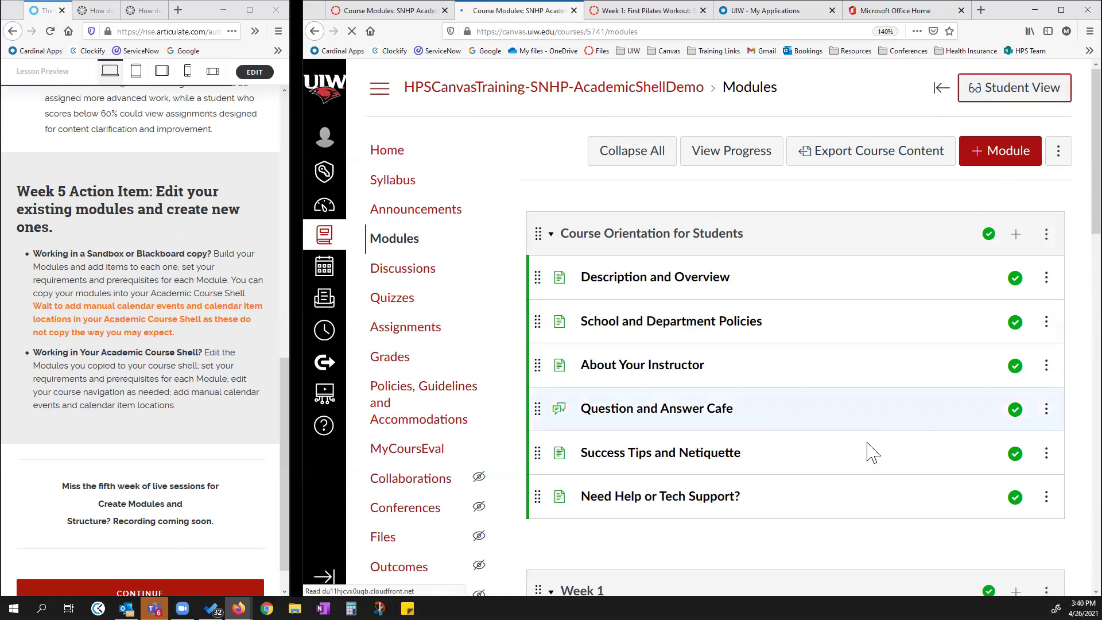
scroll(910, 253, "down", 2)
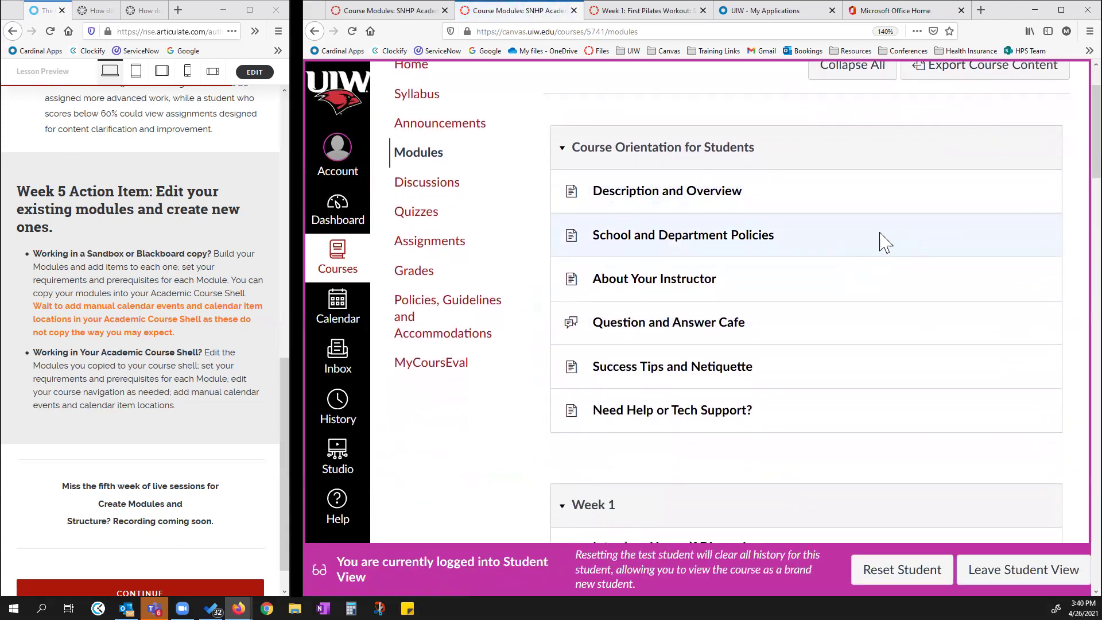
scroll(853, 337, "down", 10)
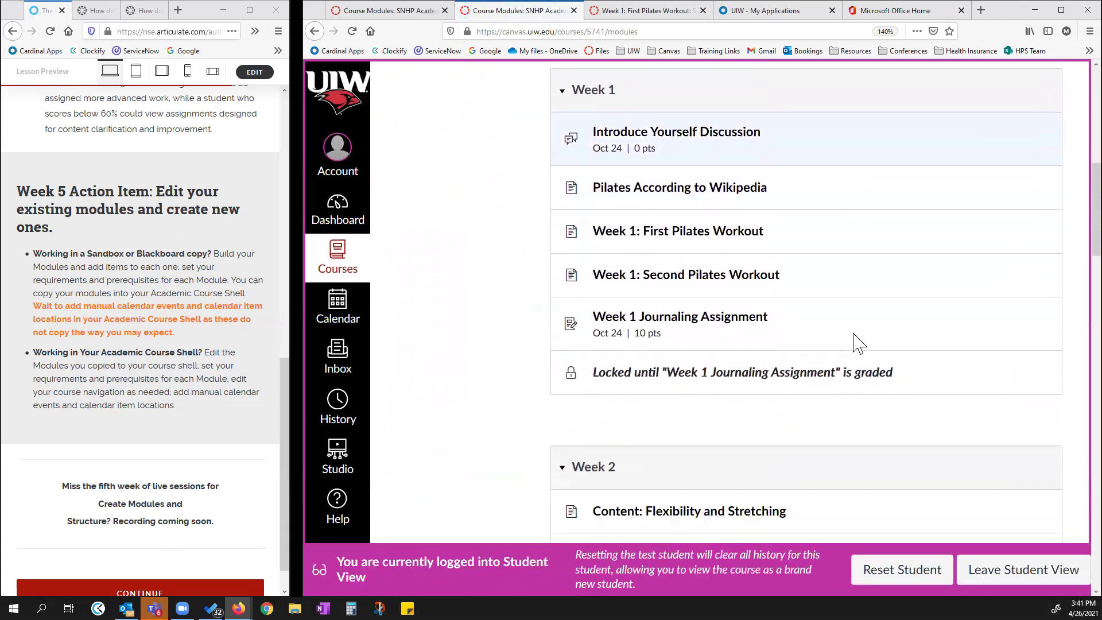
scroll(855, 343, "down", 10)
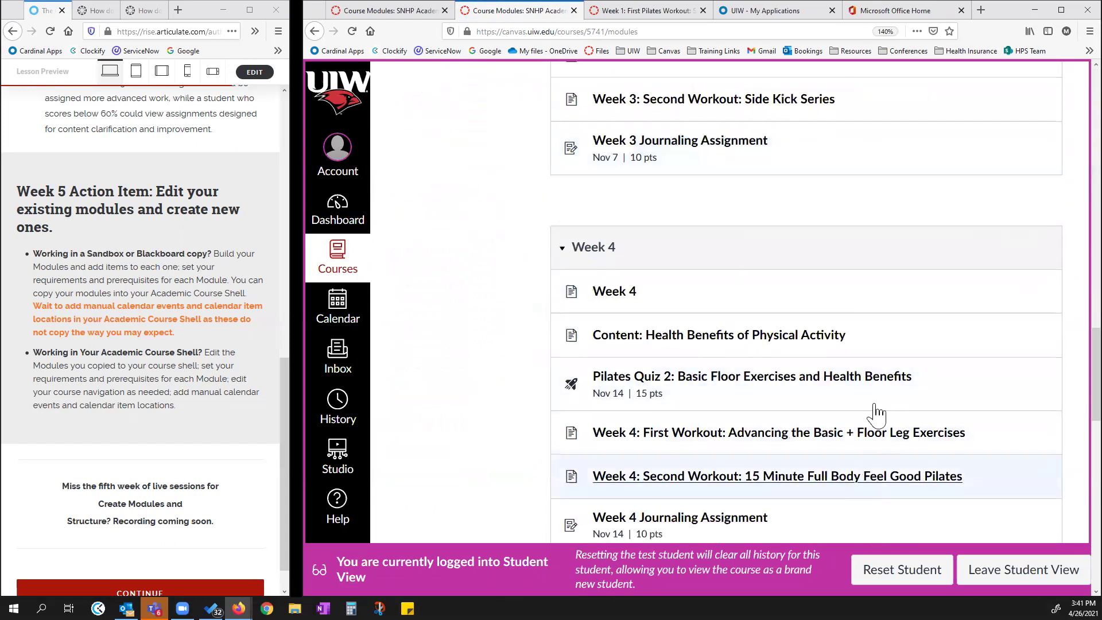
scroll(865, 459, "down", 3)
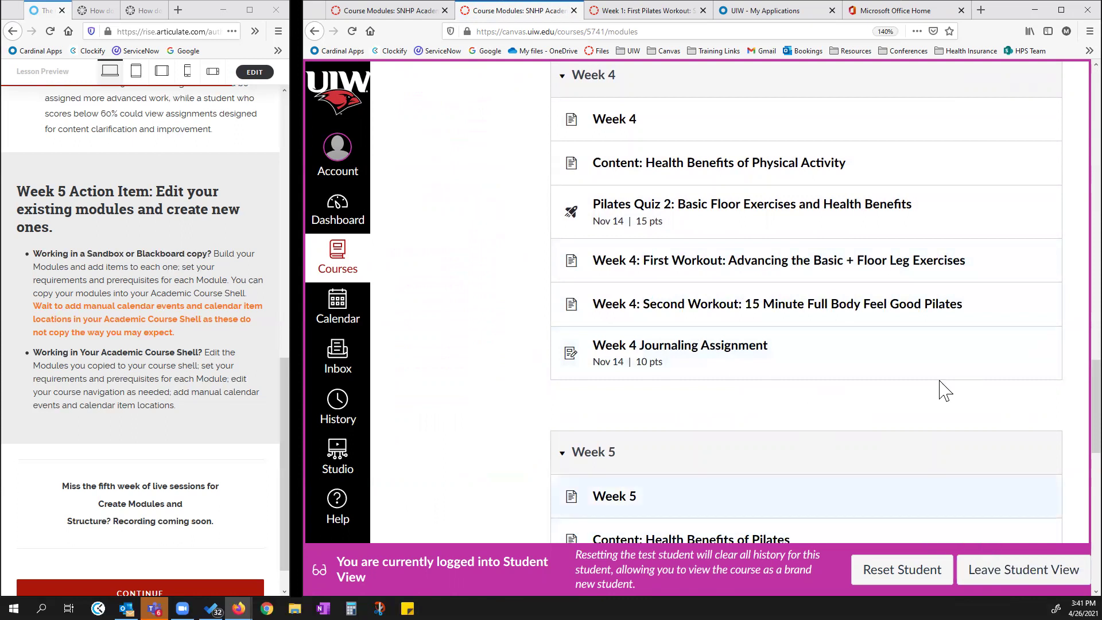
scroll(792, 359, "up", 6)
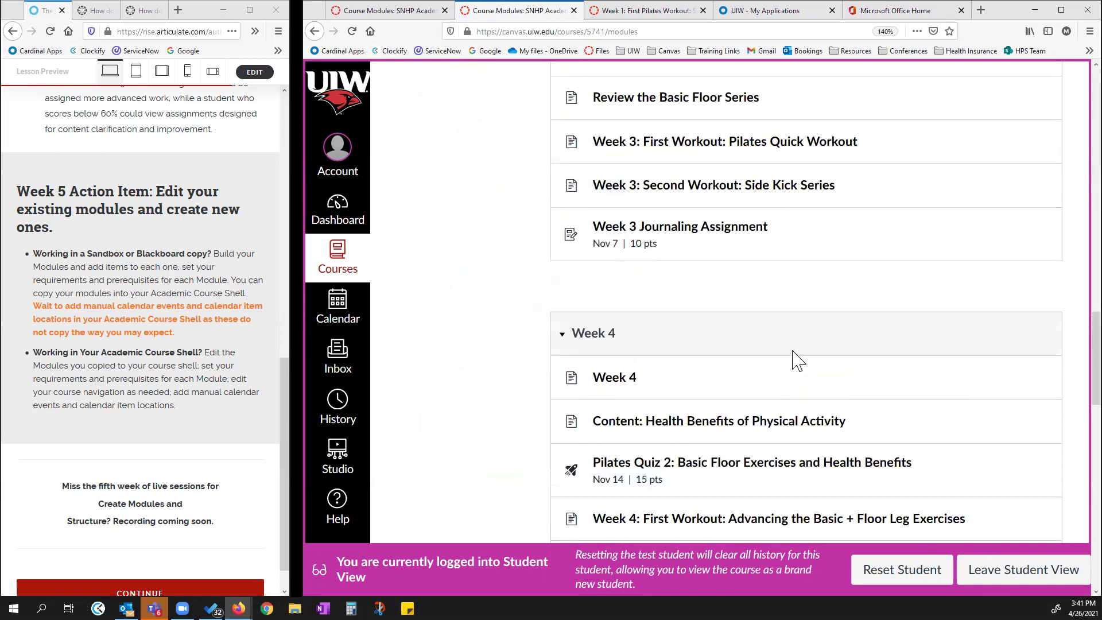
scroll(797, 361, "up", 10)
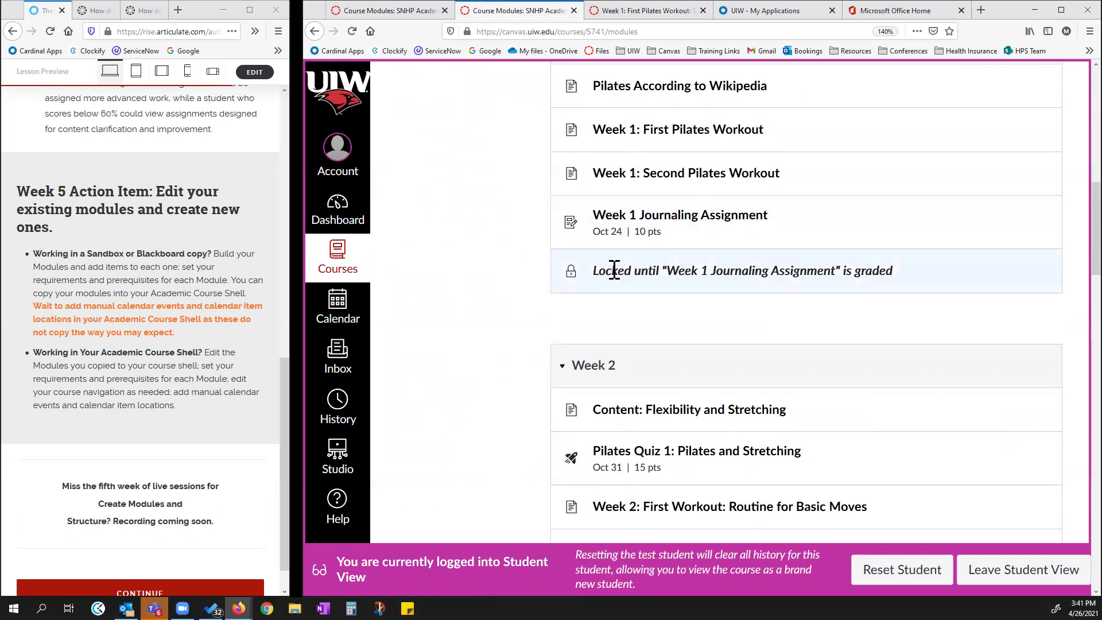
left_click_drag(602, 272, 889, 274)
left_click(875, 274)
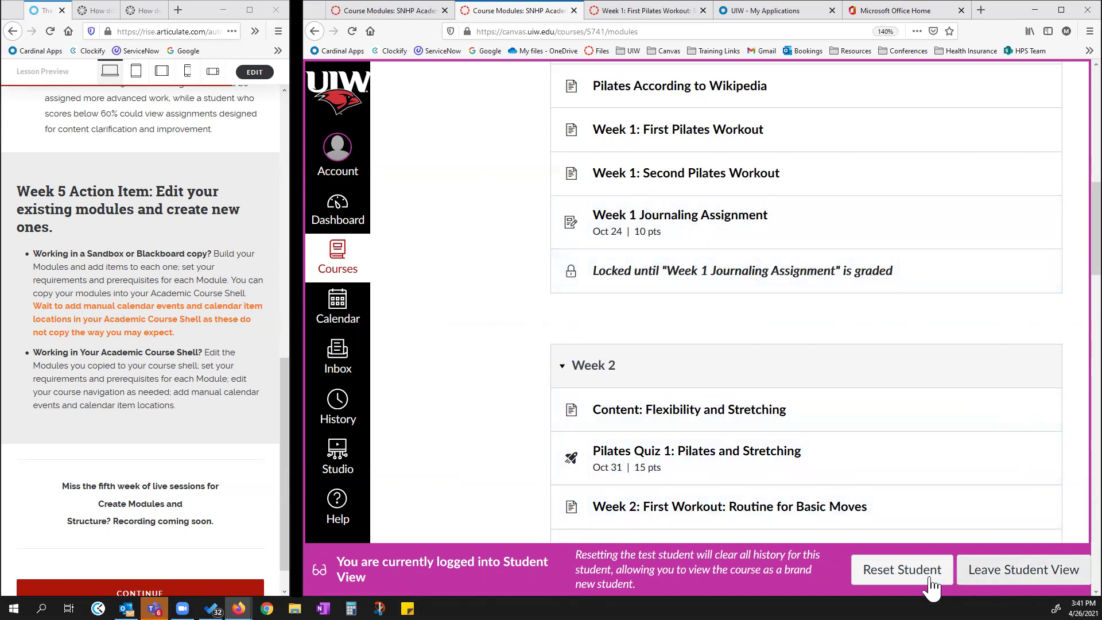
left_click(1003, 580)
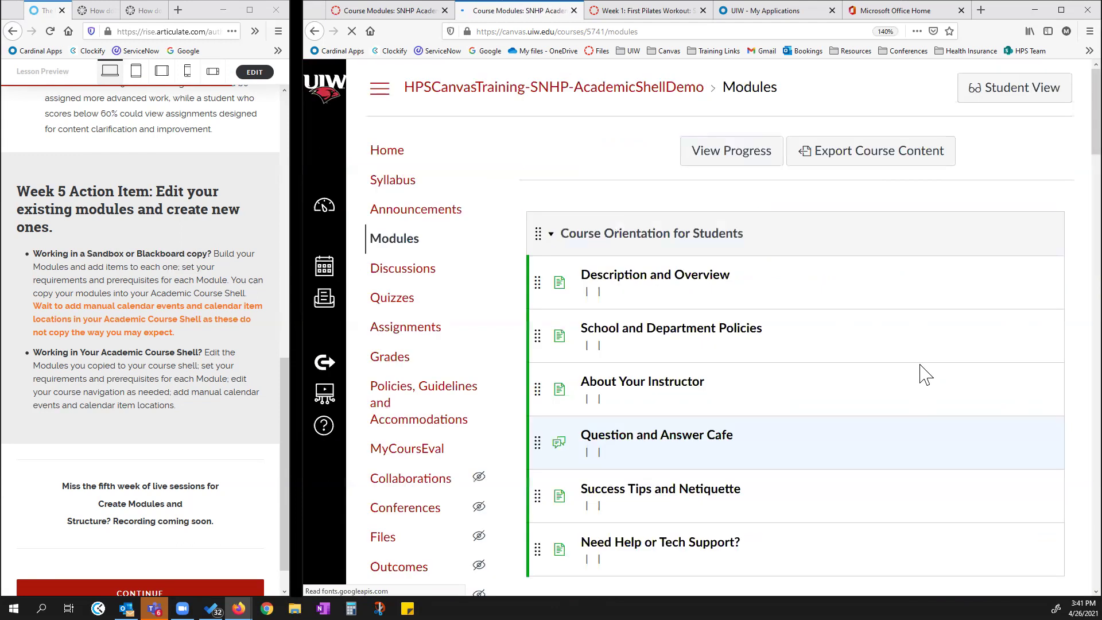
- Unpublish all six Week 1 items and the Week 1 module, and republish the module together with its items
scroll(950, 358, "down", 8)
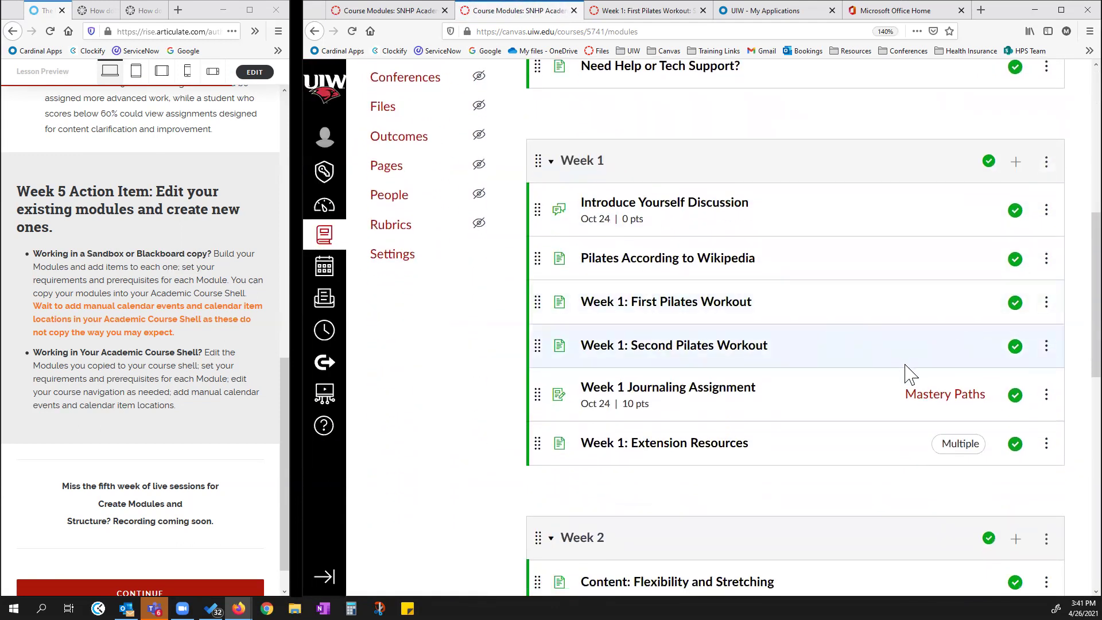
key("ctrl+minus")
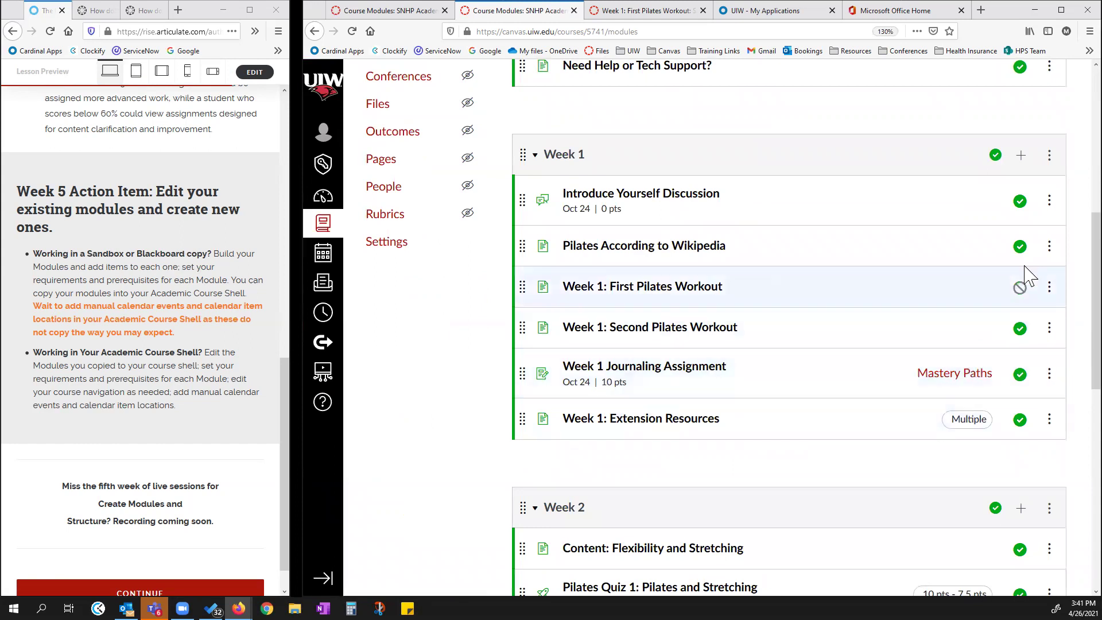
left_click(1019, 200)
left_click(1020, 247)
left_click(1020, 286)
left_click(1020, 329)
left_click(1020, 374)
left_click(1019, 420)
left_click(995, 156)
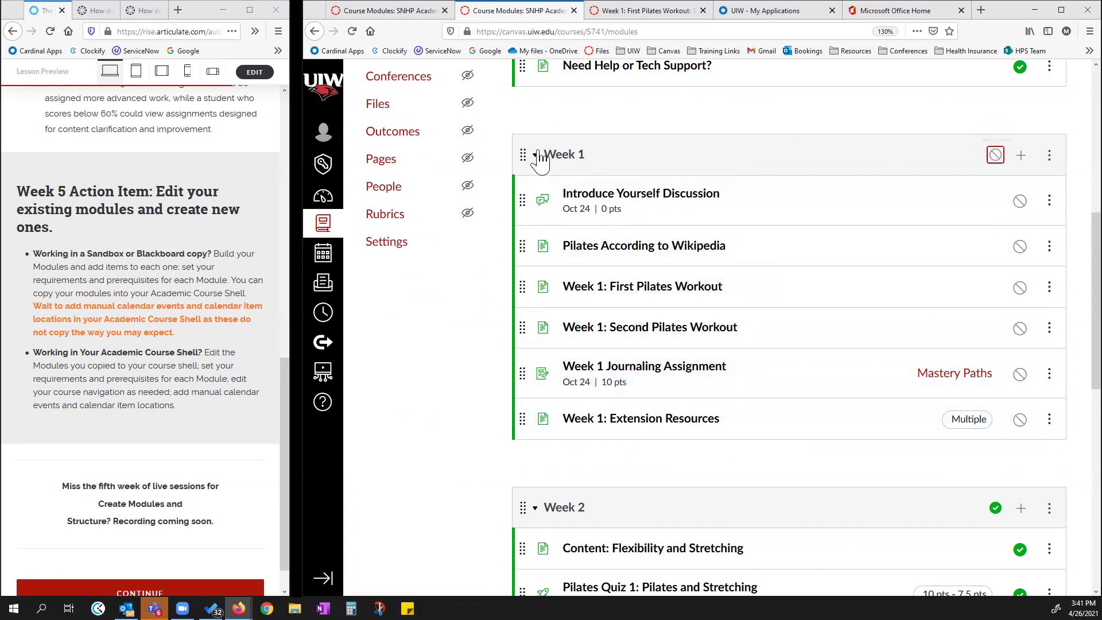
left_click(995, 156)
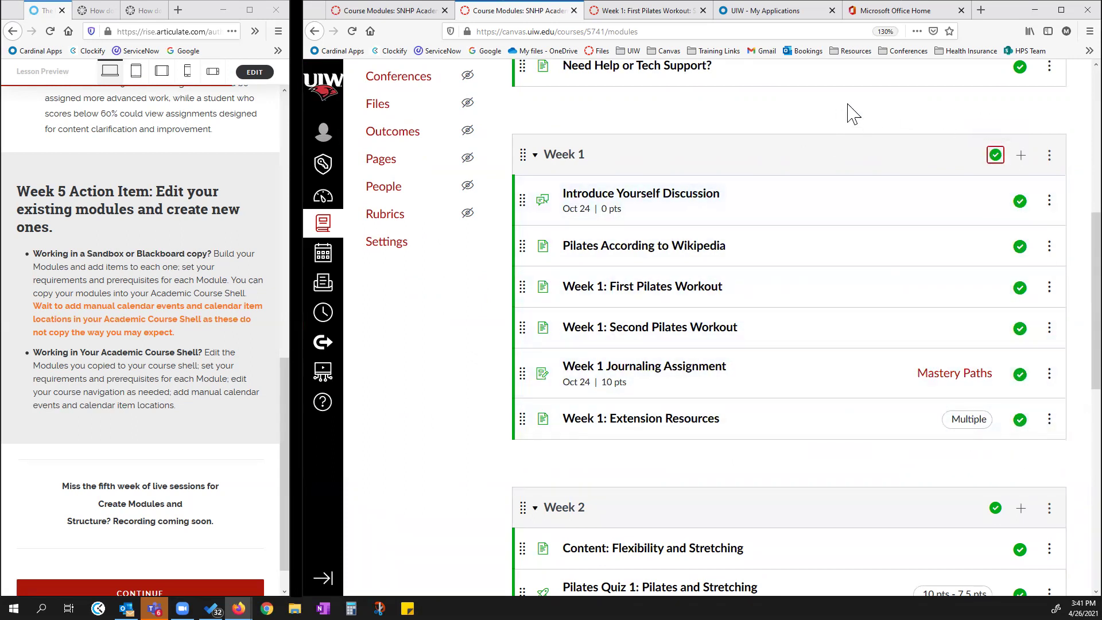
left_click(1020, 246)
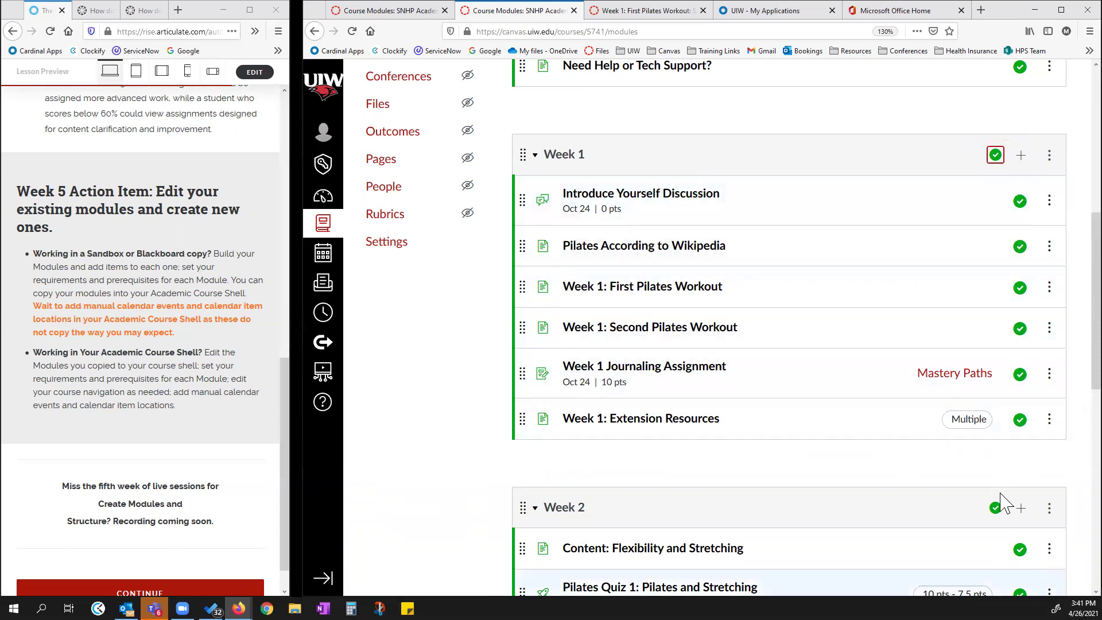
- Toggle the published state of the Week 1 module alone, keeping its items published, and leave the module unpublished
left_click(995, 155)
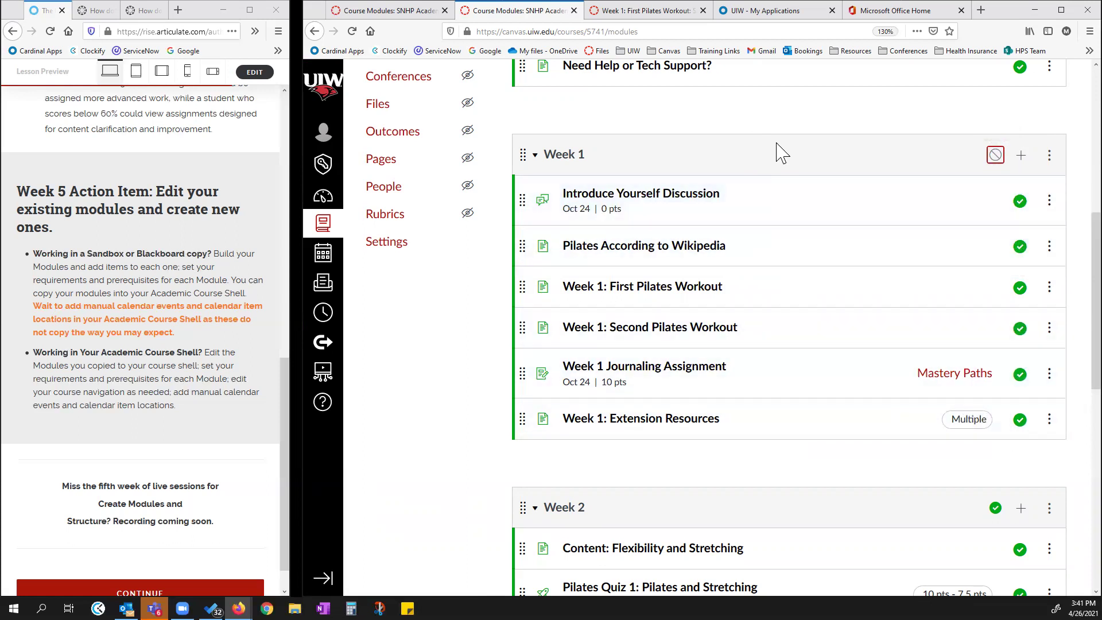
left_click(863, 103)
left_click(995, 154)
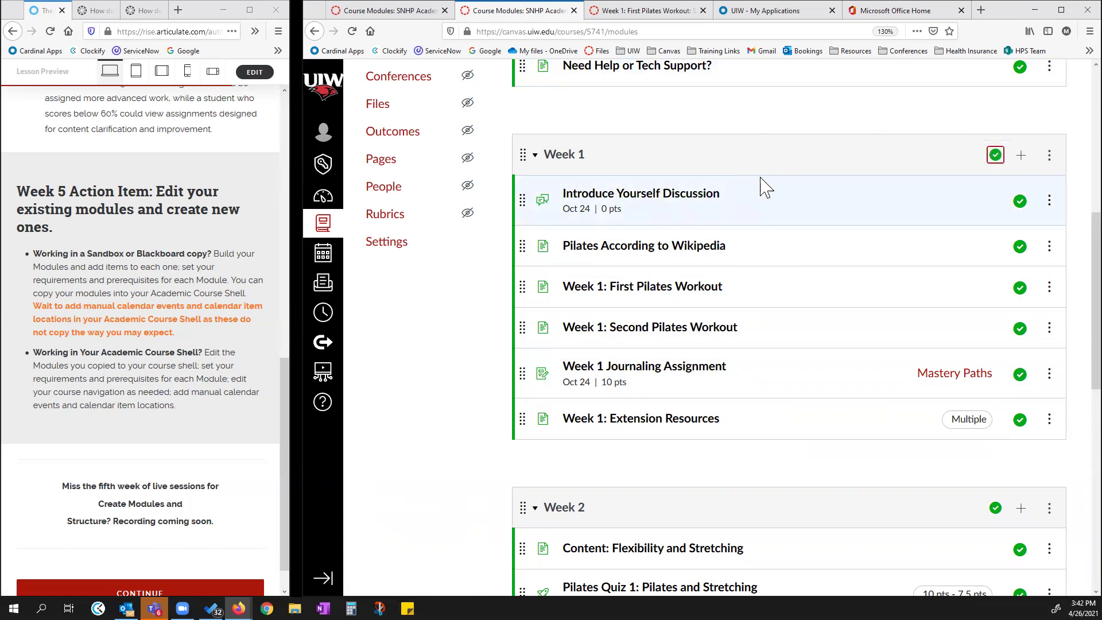
scroll(1043, 445, "down", 2)
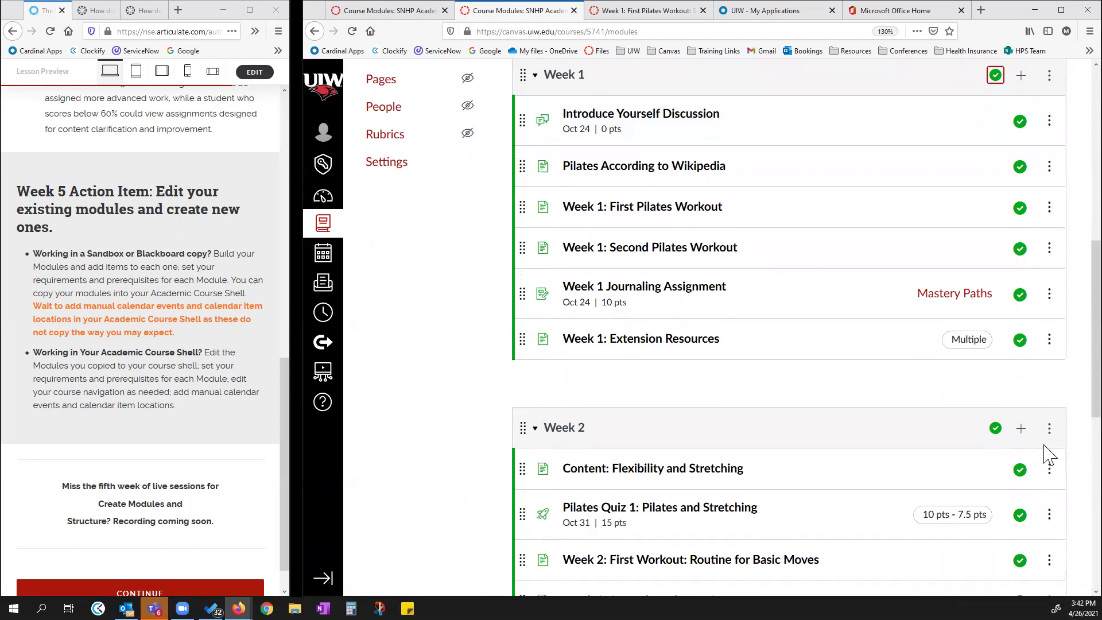
scroll(1037, 385, "up", 2)
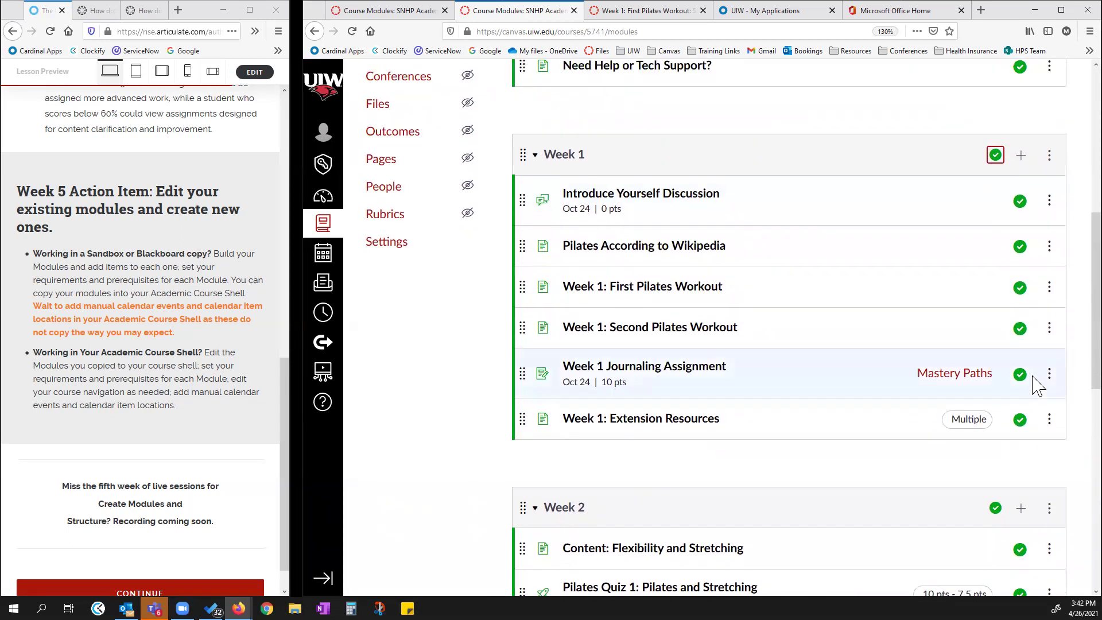
left_click(994, 155)
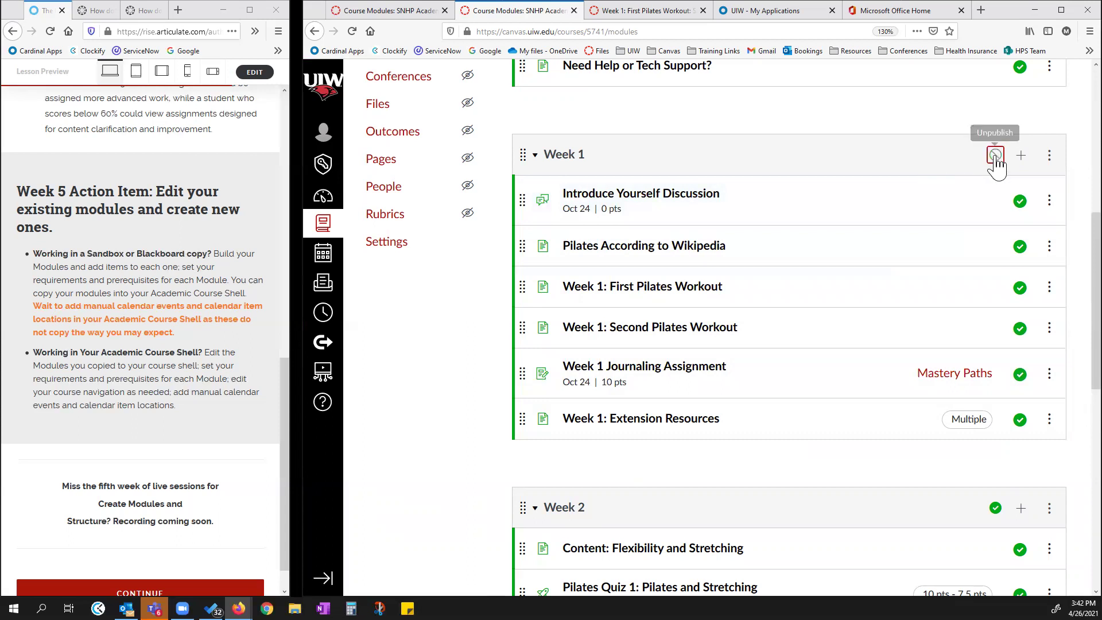
- Check the module list and the Assignments page in Student View for Week 1 content, and return to the instructor's Modules view
scroll(1015, 144, "up", 7)
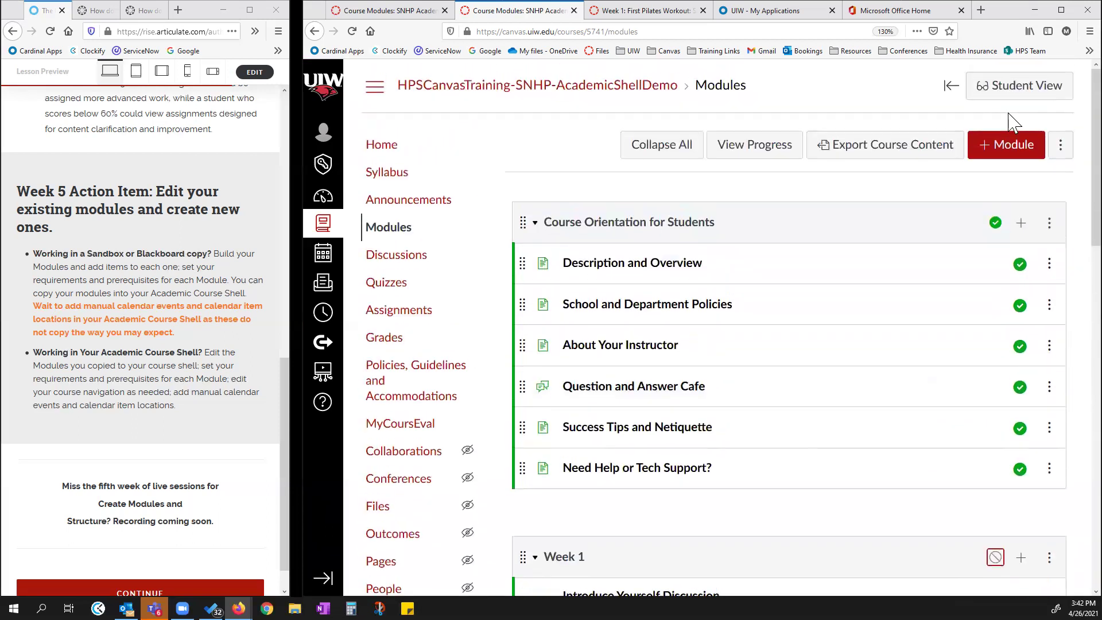
left_click(1020, 87)
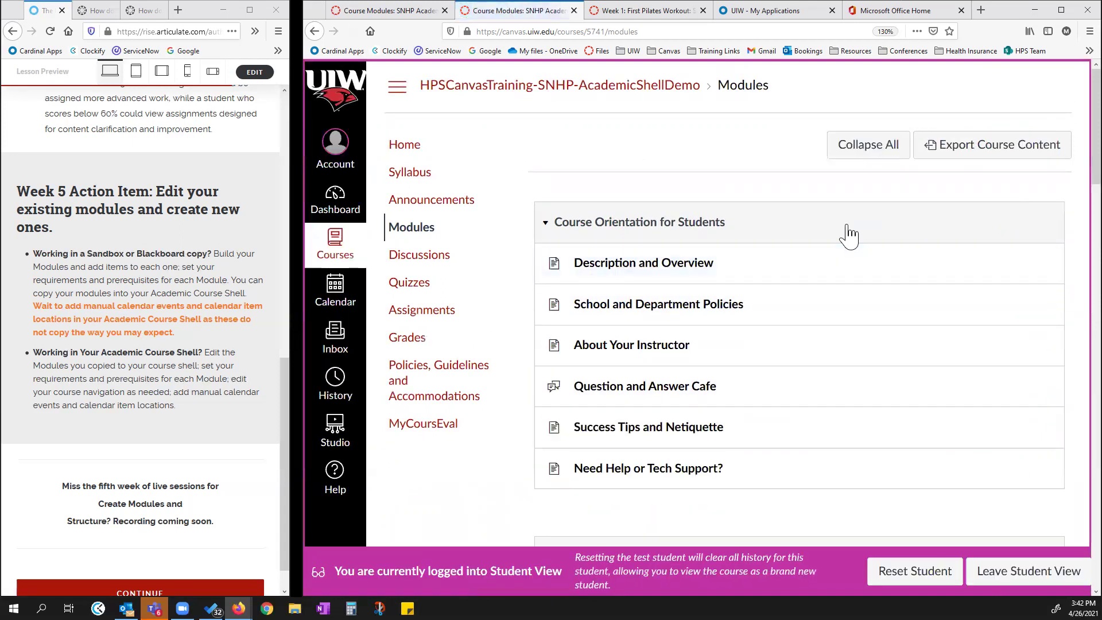
scroll(851, 234, "down", 2)
scroll(849, 236, "down", 5)
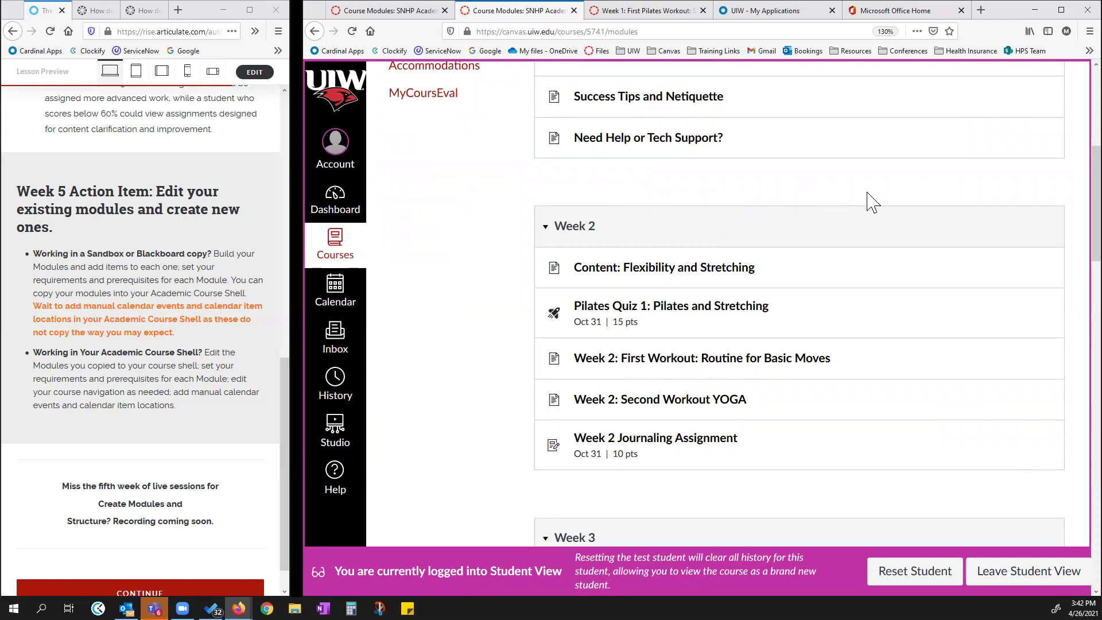
scroll(460, 182, "up", 6)
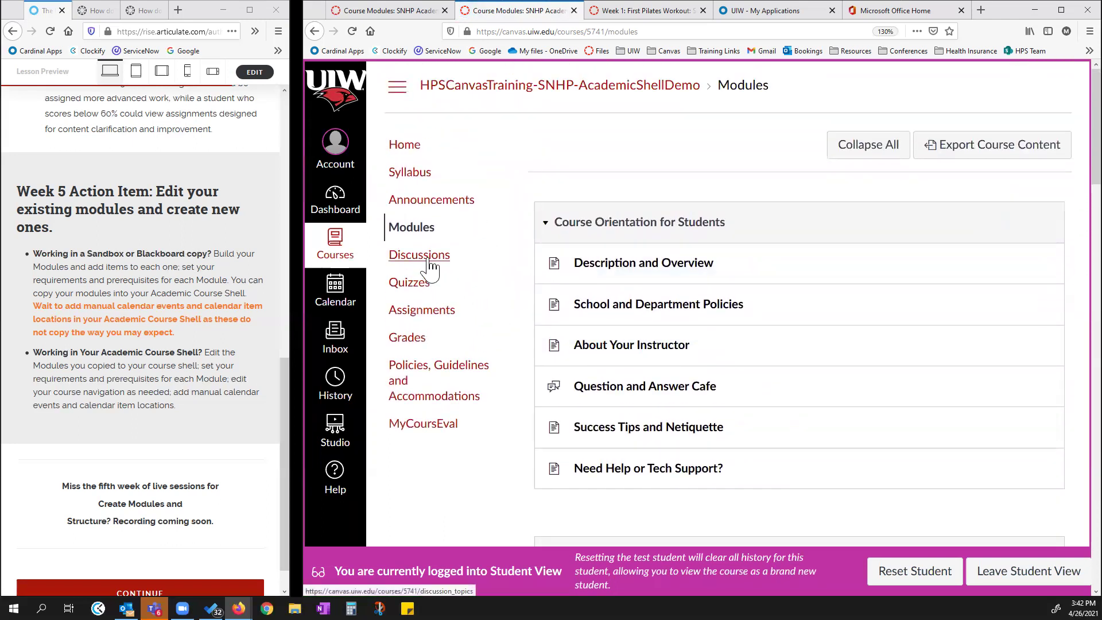
left_click(436, 313)
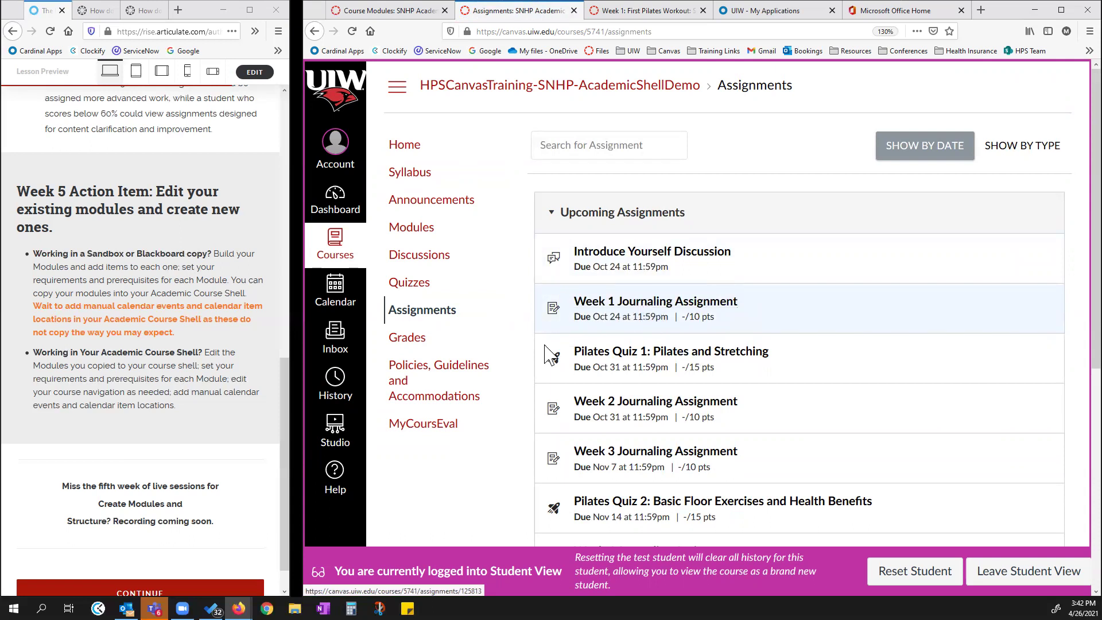
left_click(411, 227)
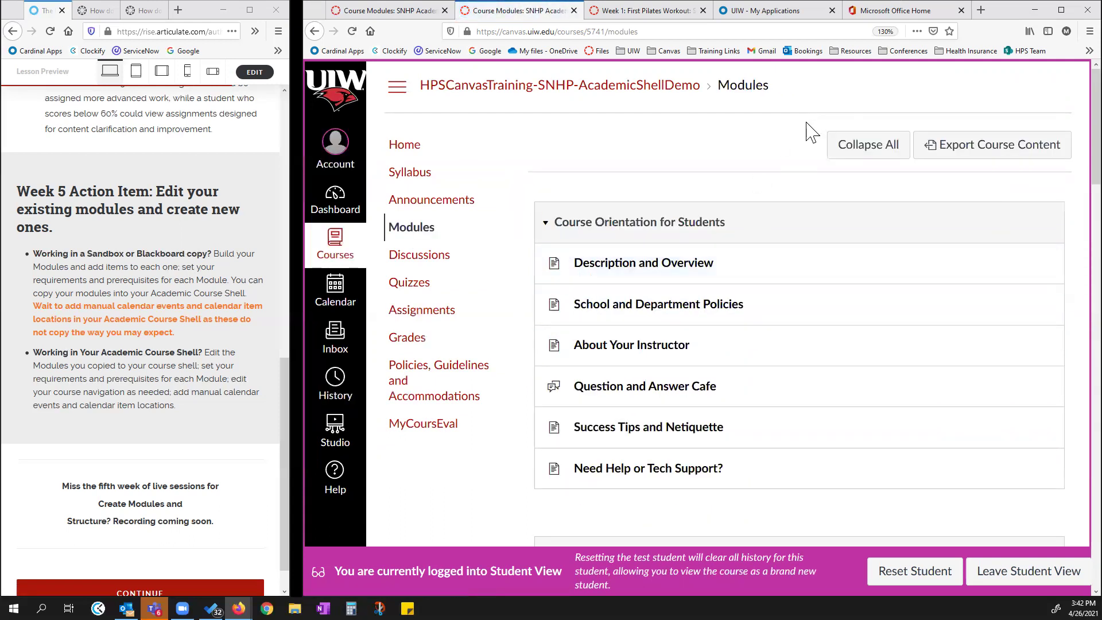
left_click(1014, 576)
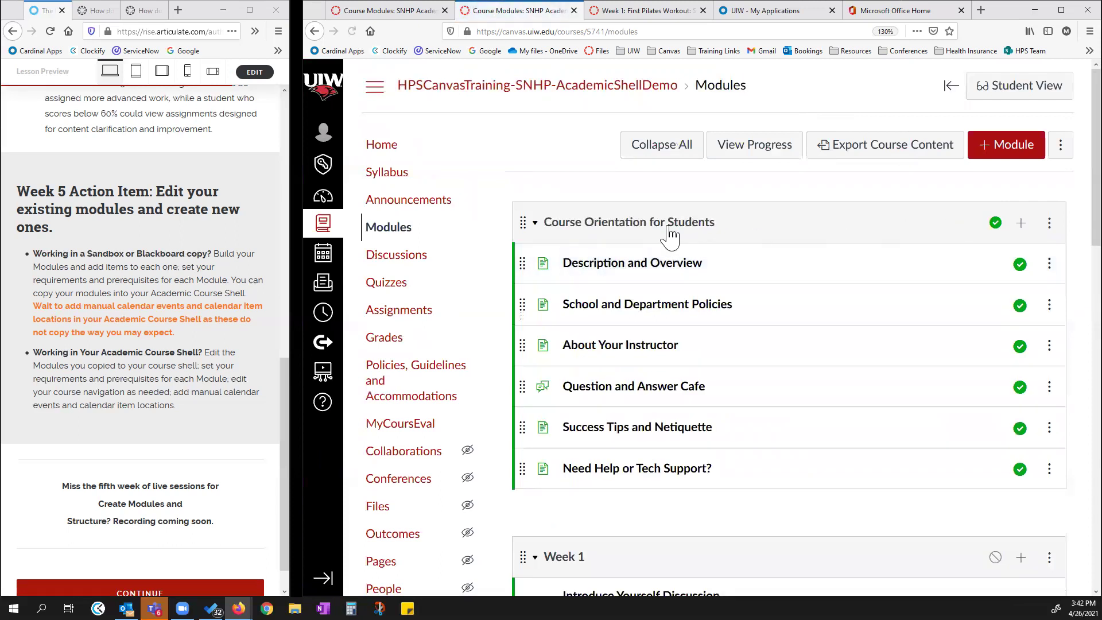
- Unpublish the Course Orientation for Students module, toggle its About Your Instructor and Question and Answer Cafe items, and republish the module
left_click(995, 222)
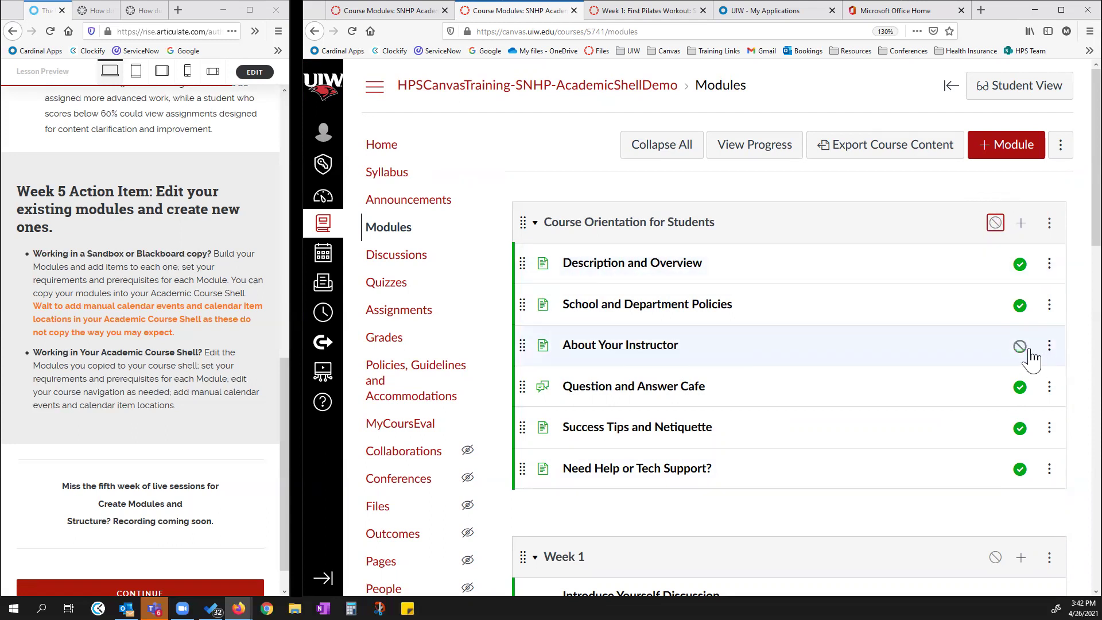
left_click(1019, 346)
left_click(1020, 386)
left_click(1019, 346)
left_click(1020, 386)
left_click(994, 222)
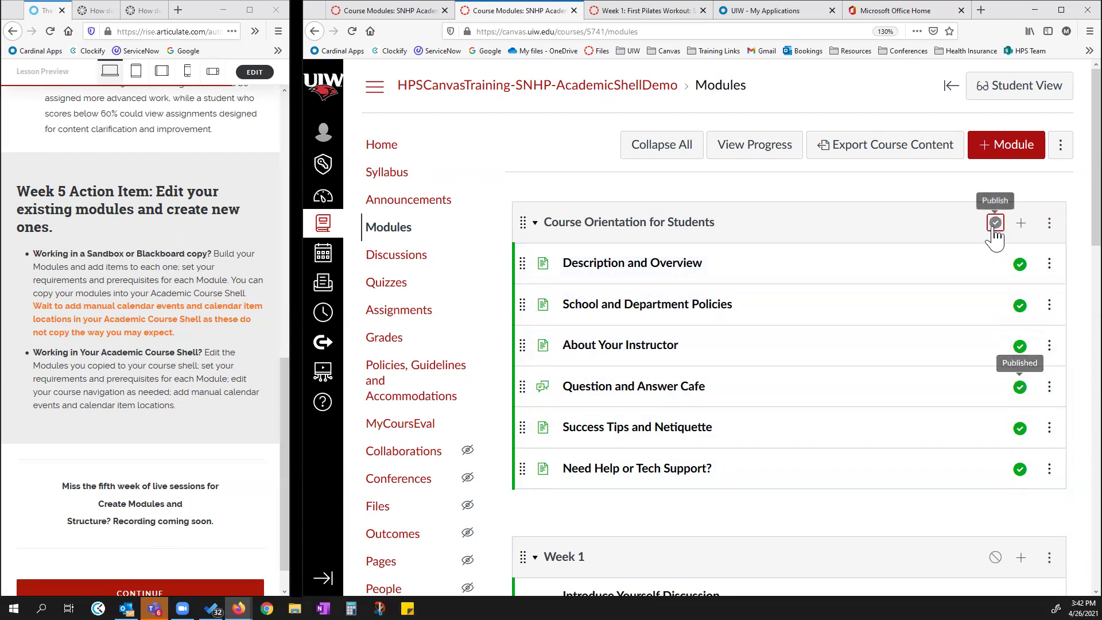
- Republish the Week 1 module and check the published state of its items
scroll(902, 423, "down", 2)
scroll(905, 427, "down", 1)
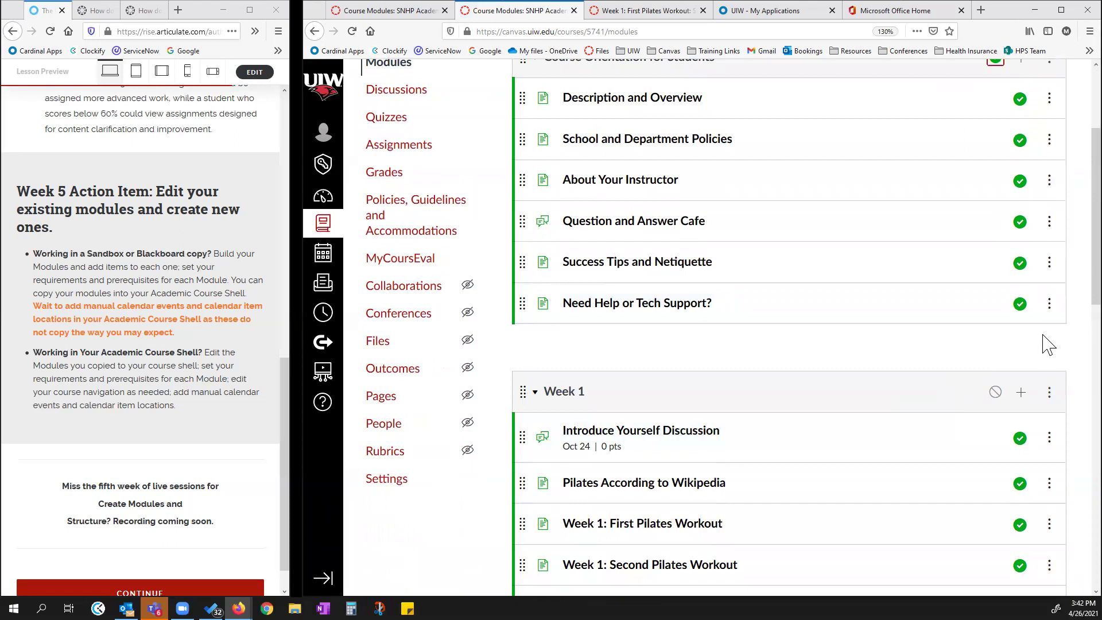
left_click(995, 392)
scroll(905, 386, "down", 5)
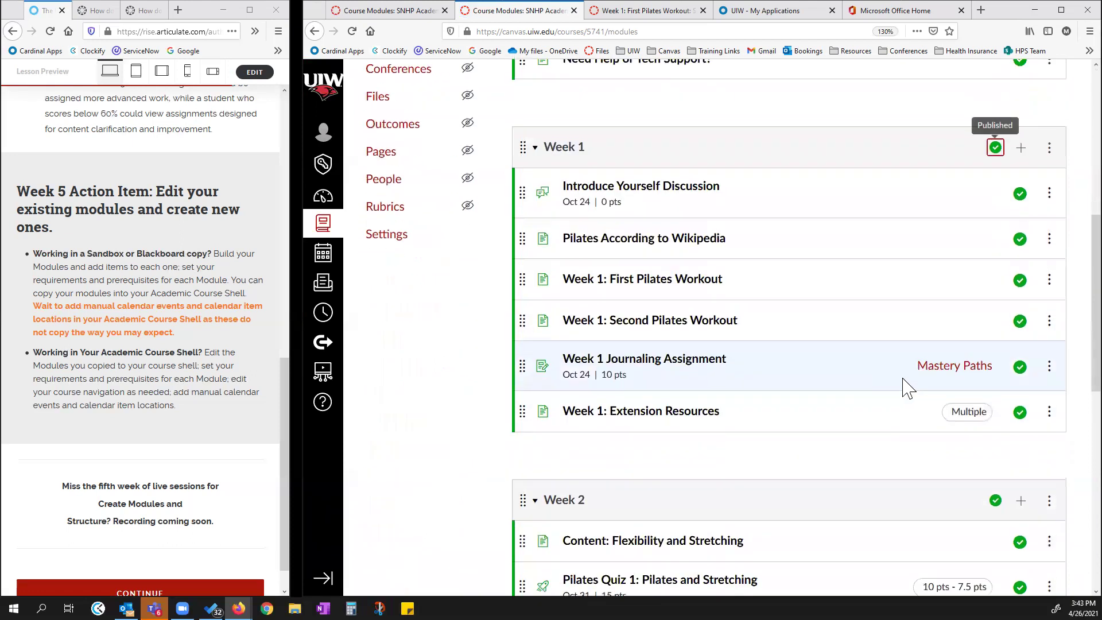
scroll(915, 440, "up", 3)
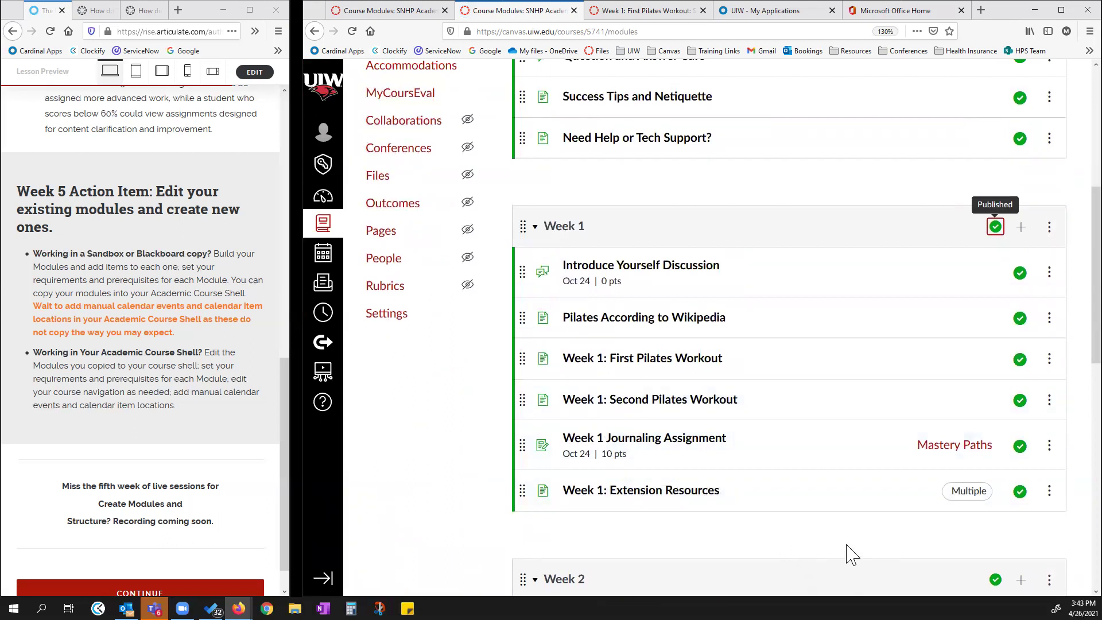
- Toggle the Description and Overview page's published state, leaving it published, and review the published states of the modules from Week 1 to Week 6
left_click(1020, 491)
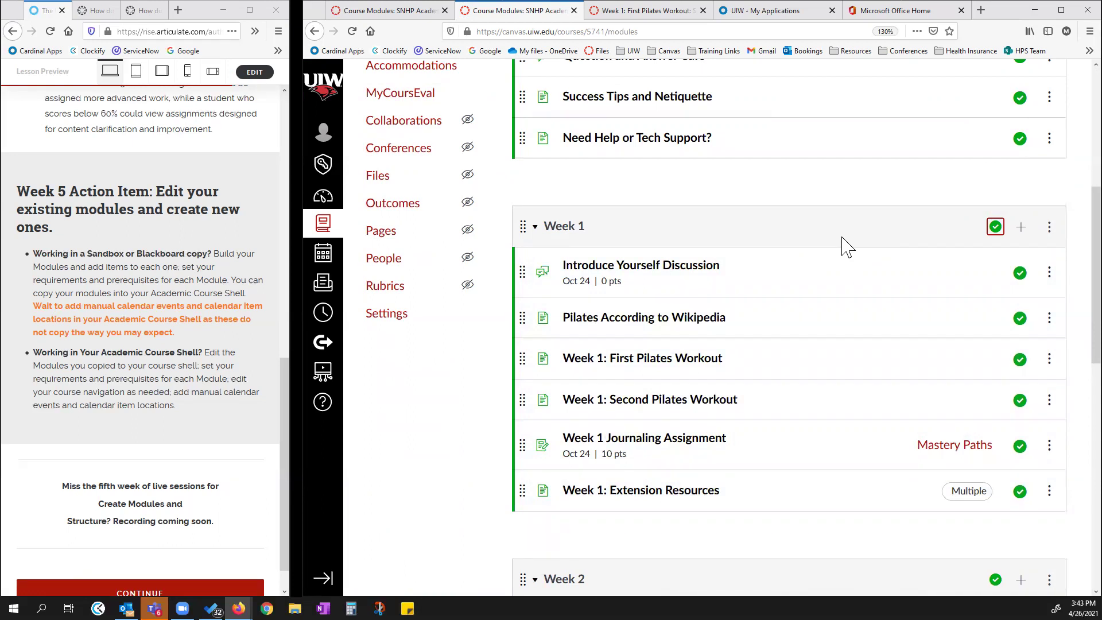
scroll(831, 216, "up", 4)
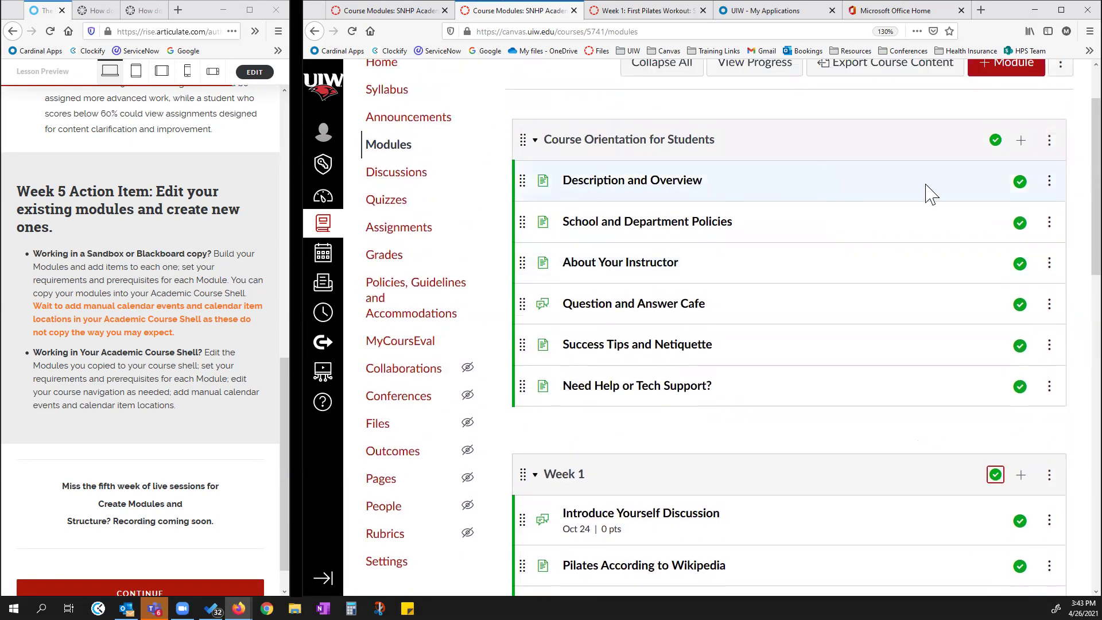
left_click(1020, 181)
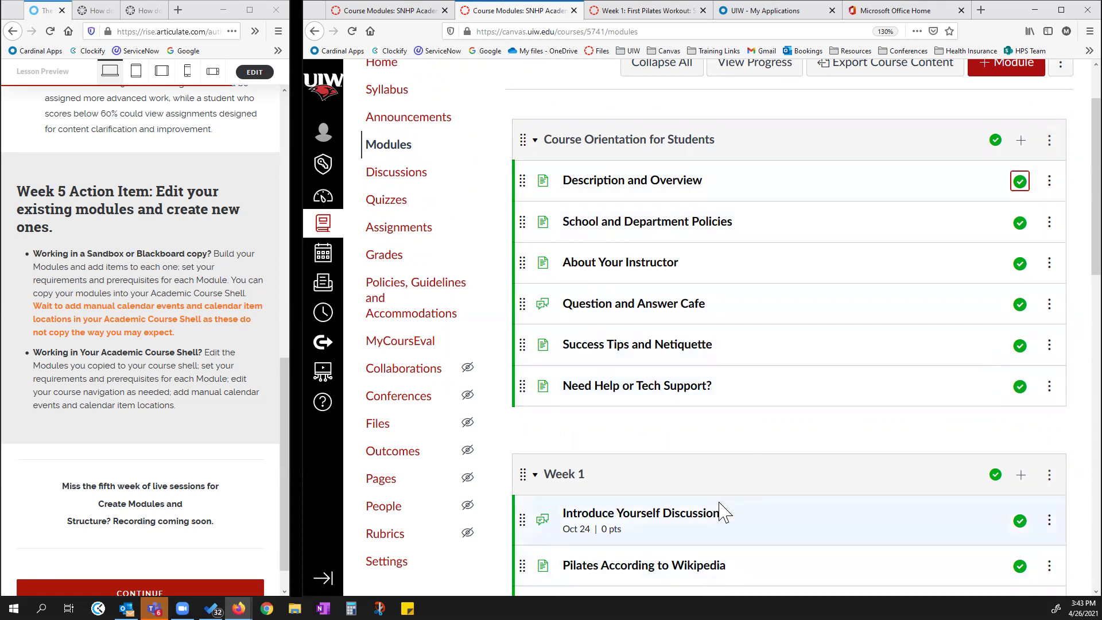
scroll(746, 508, "down", 1)
scroll(970, 487, "down", 10)
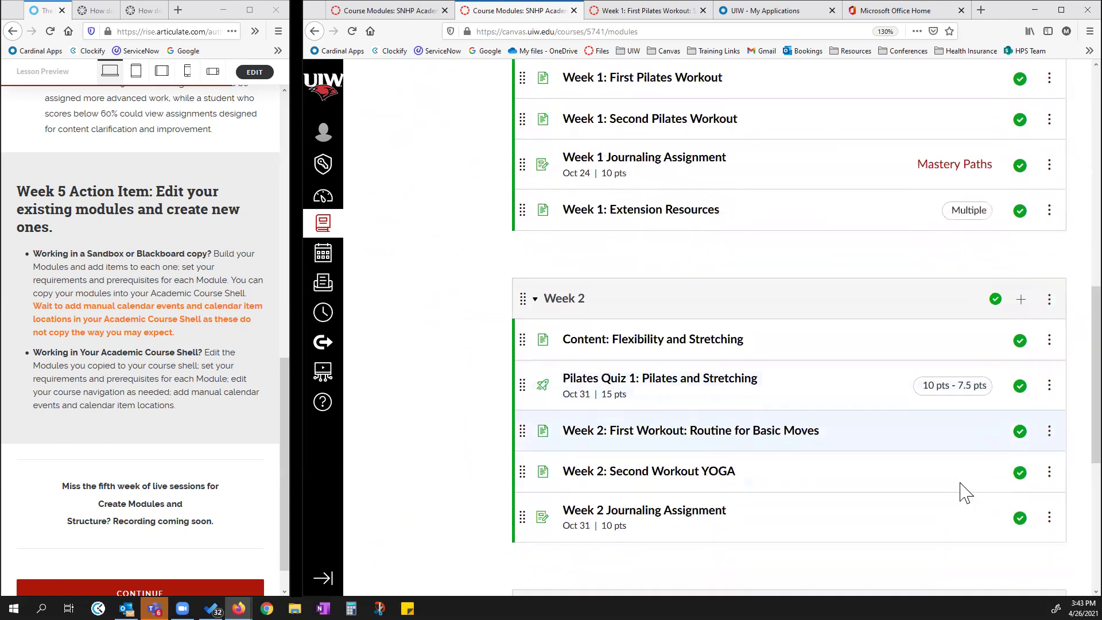
scroll(965, 493, "down", 2)
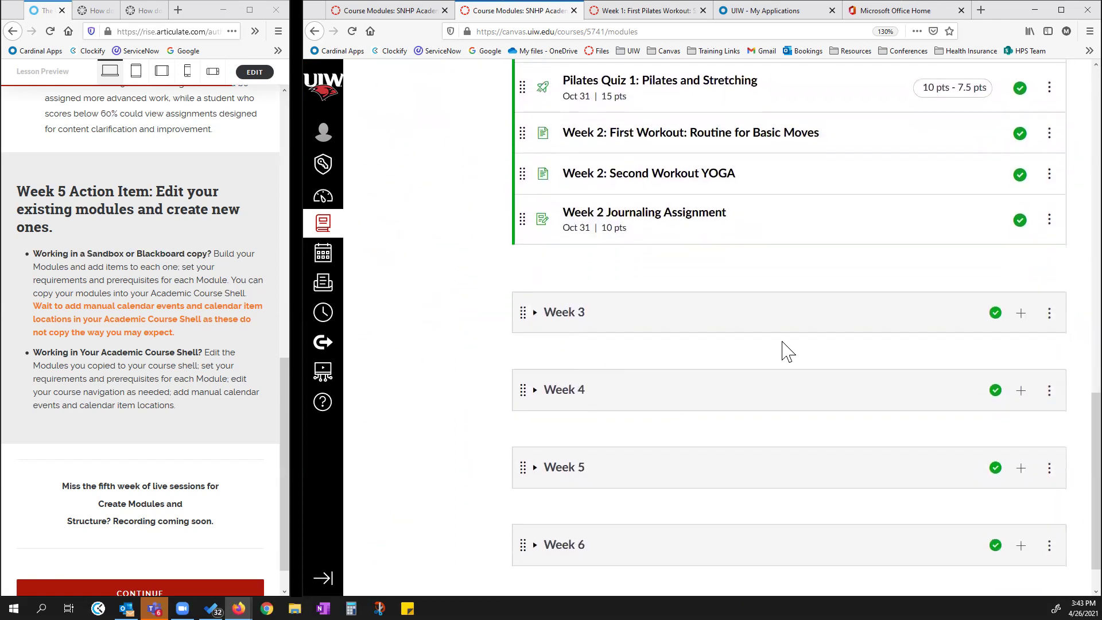
scroll(789, 351, "up", 4)
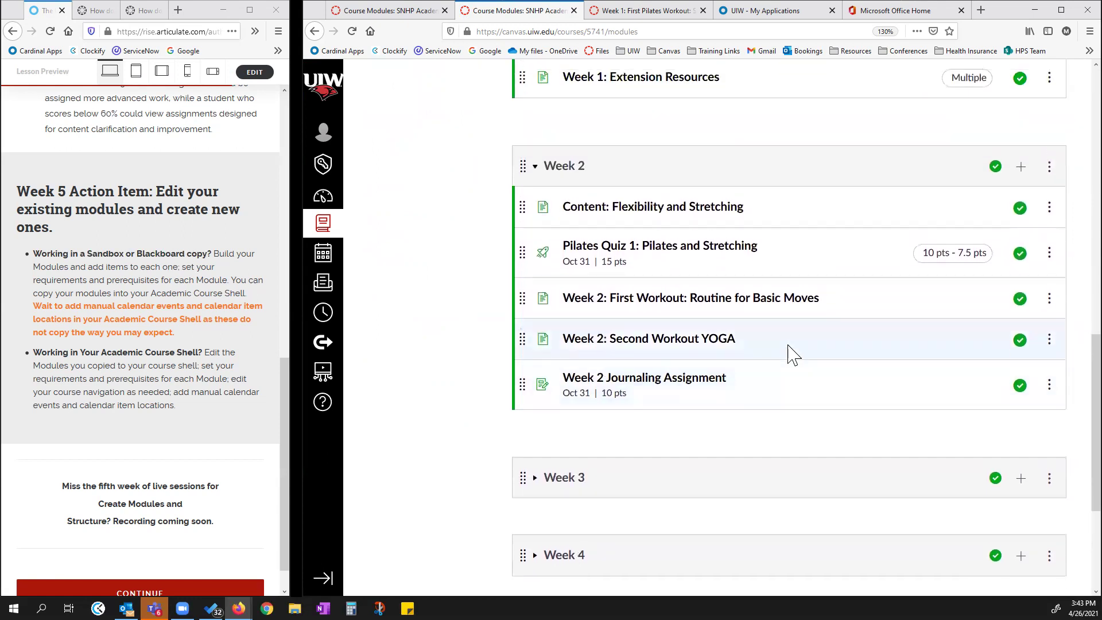